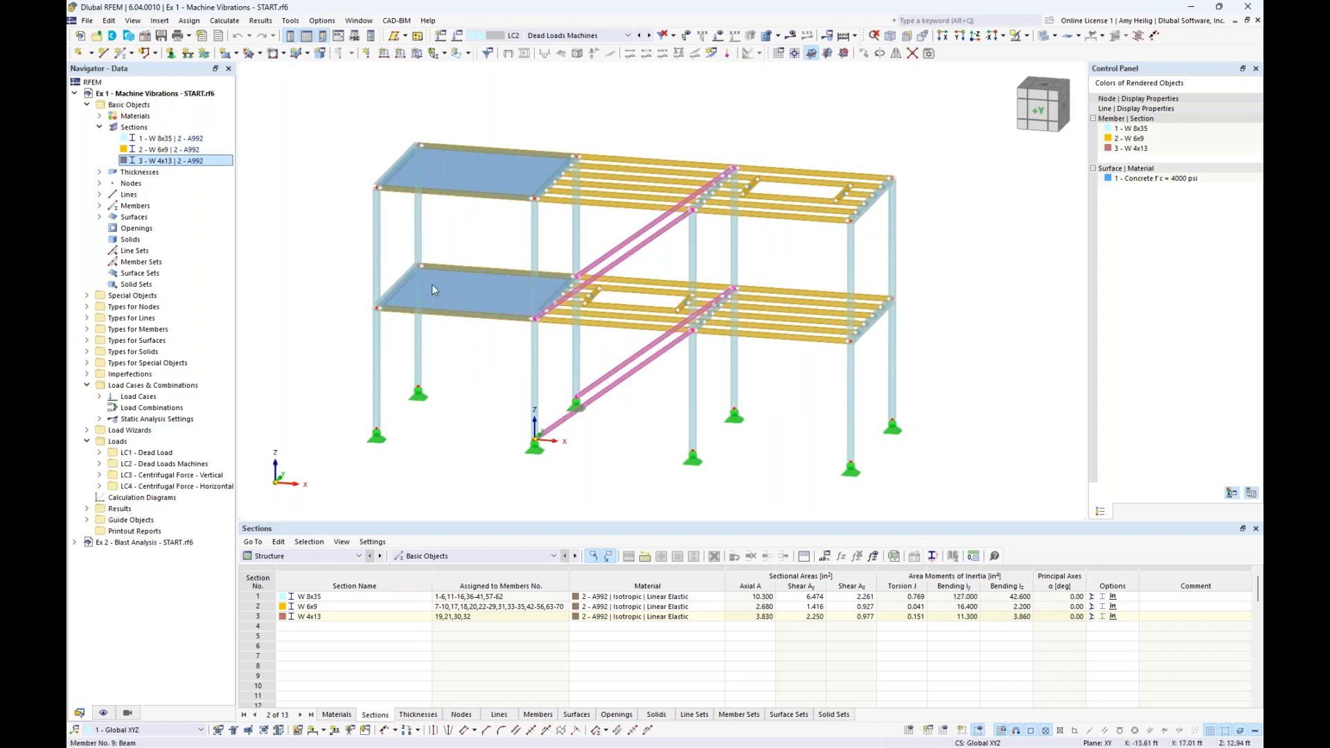
# Highlight the slabs assigned the 6 in uniform concrete thickness, then collapse the Thicknesses and Sections branches and clear the selection
pyautogui.click(99, 171)
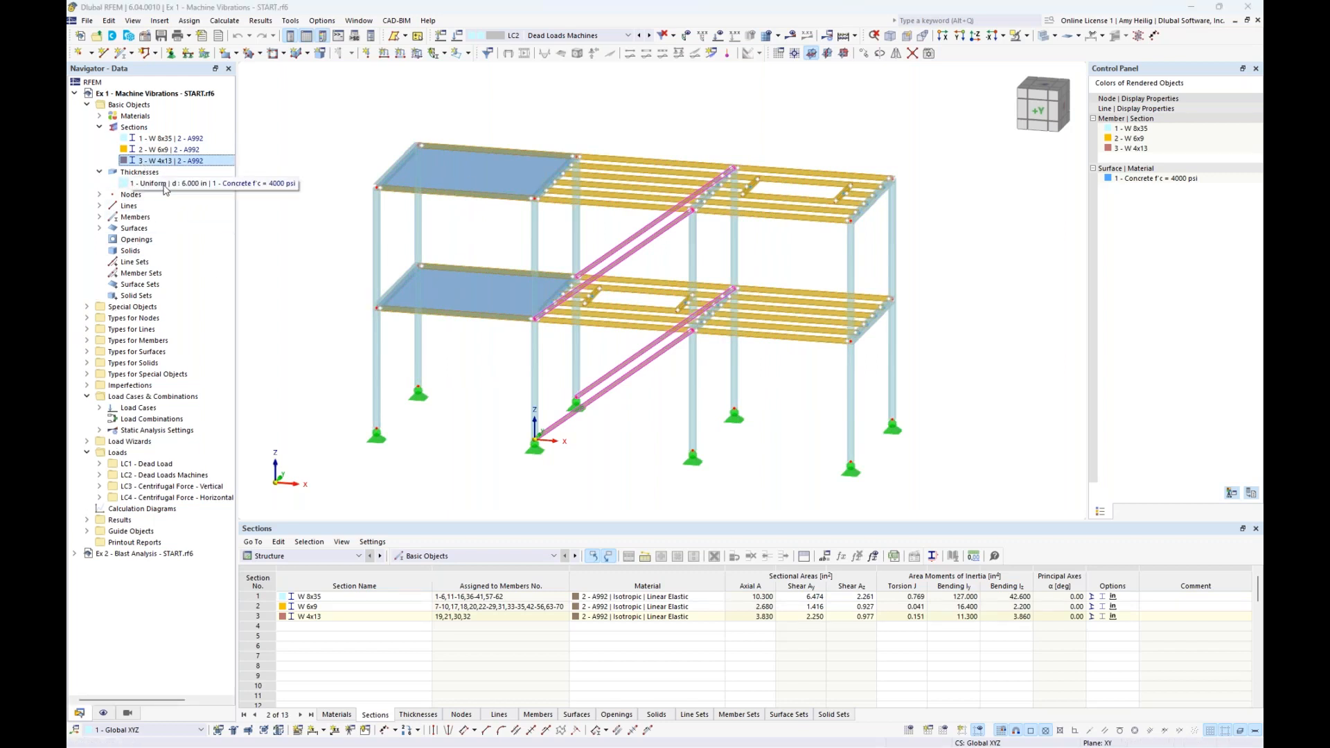
pyautogui.click(165, 185)
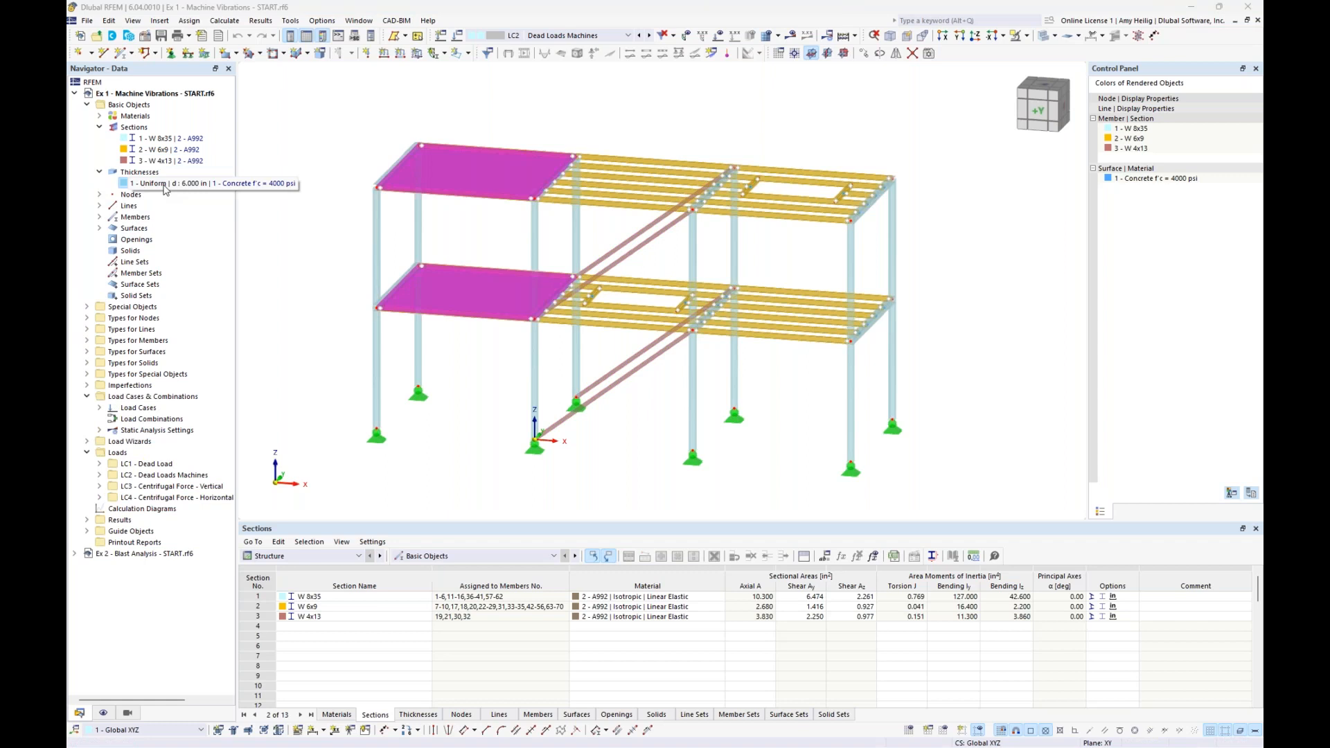
pyautogui.click(99, 172)
pyautogui.click(99, 128)
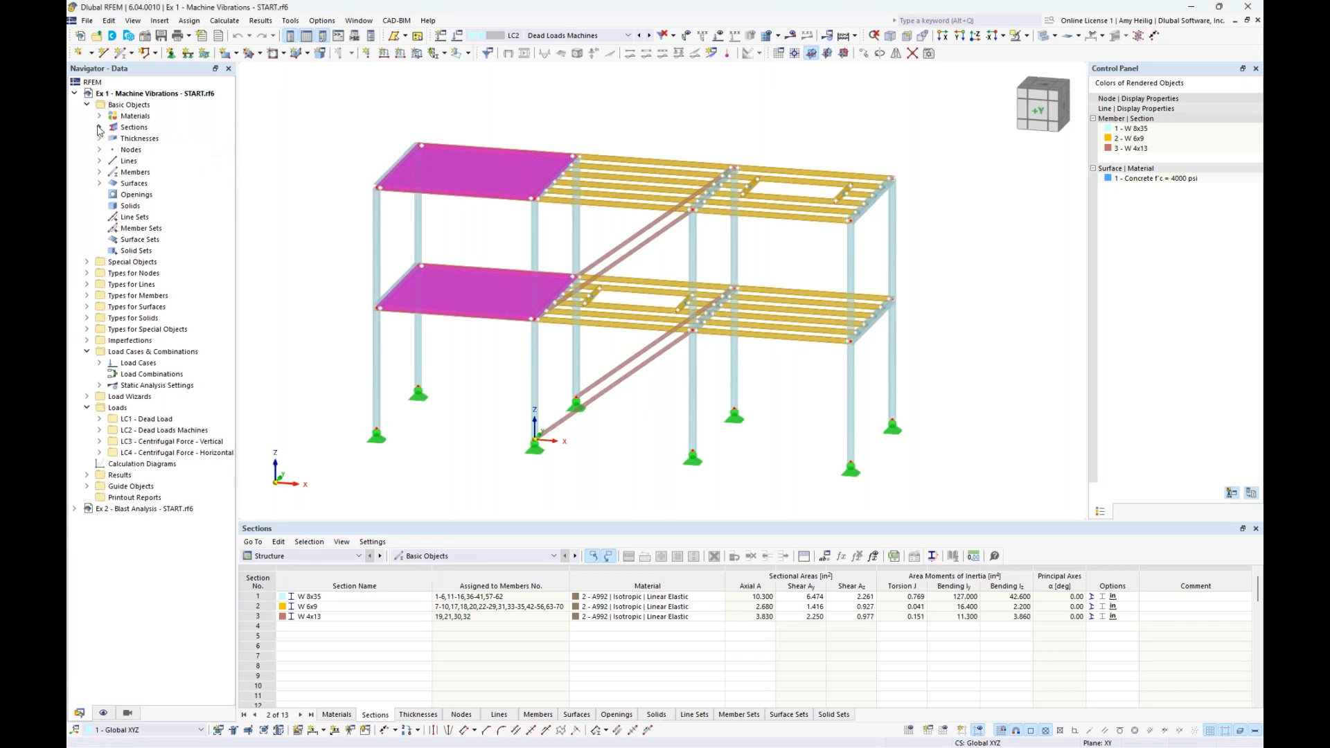
pyautogui.click(504, 128)
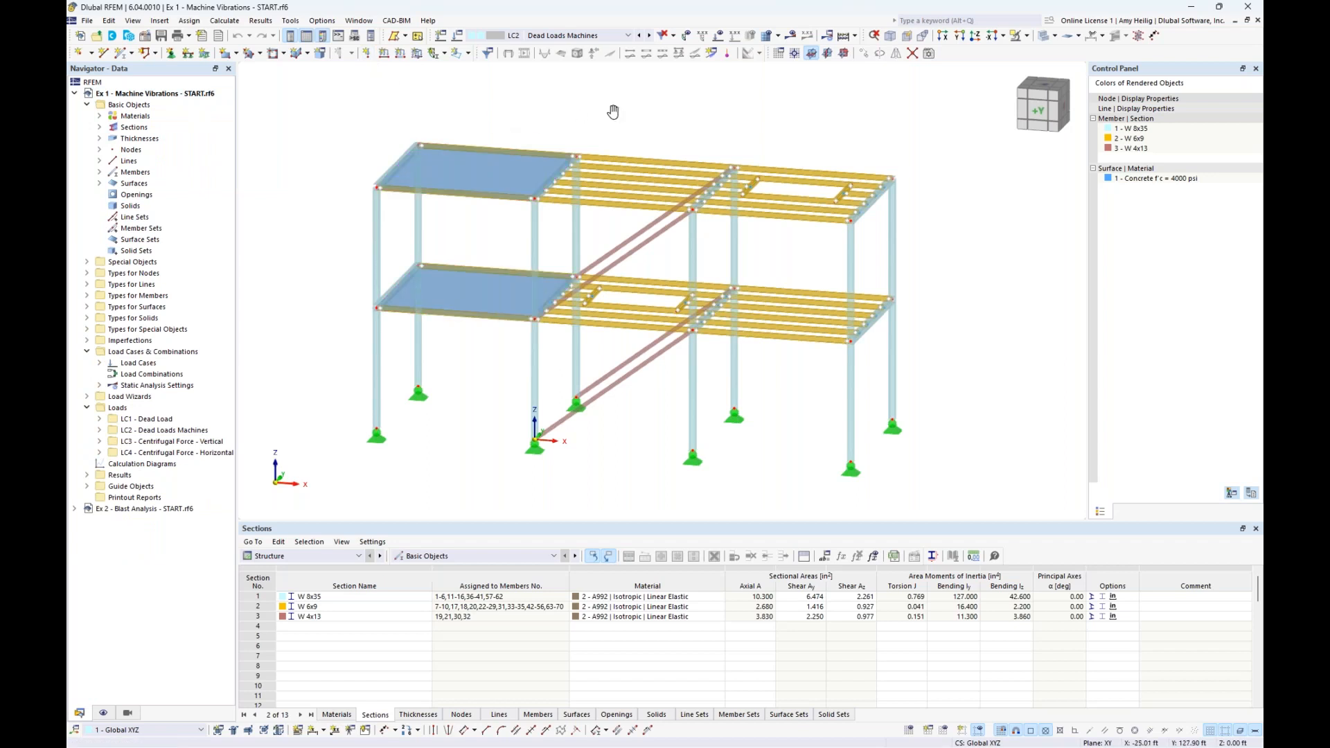
# Make LC1 - Dead Load the active load case and show its loads on the model
pyautogui.moveTo(615, 105); pyautogui.dragTo(610, 125, button='middle')
pyautogui.click(628, 35)
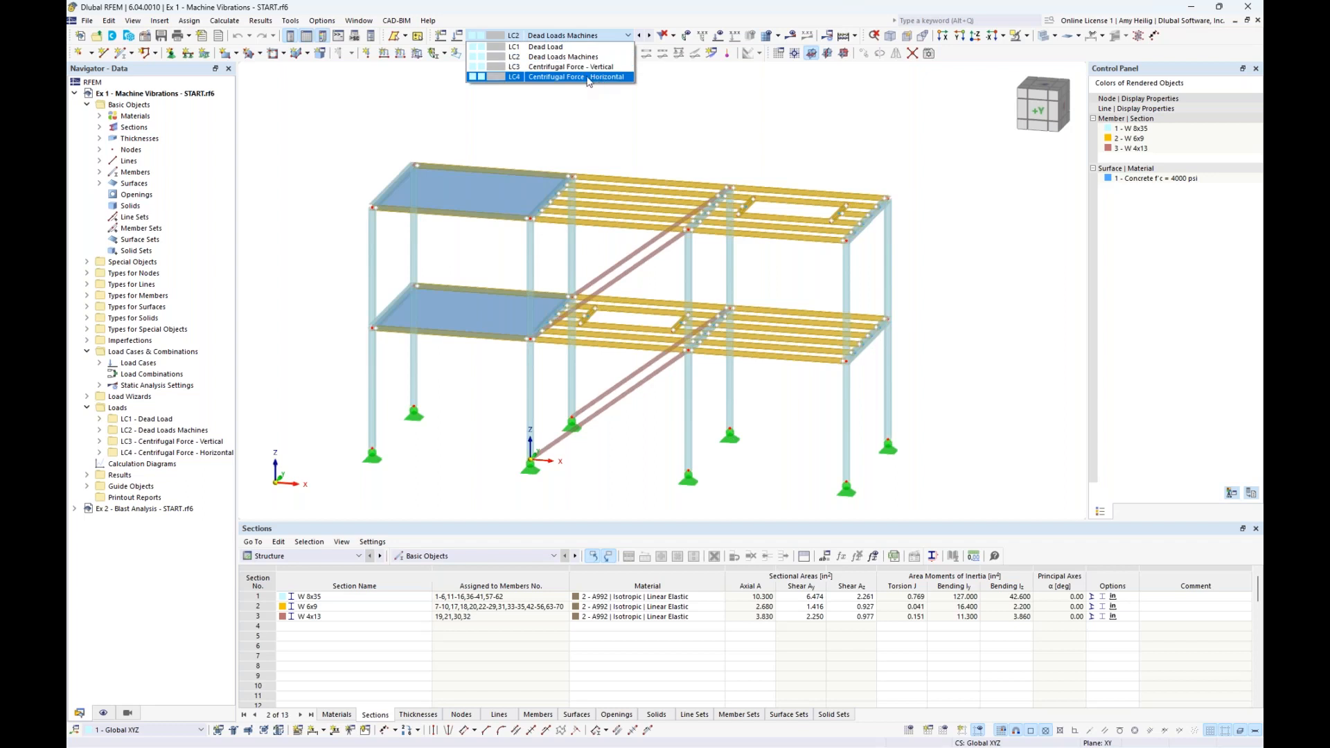
pyautogui.click(558, 47)
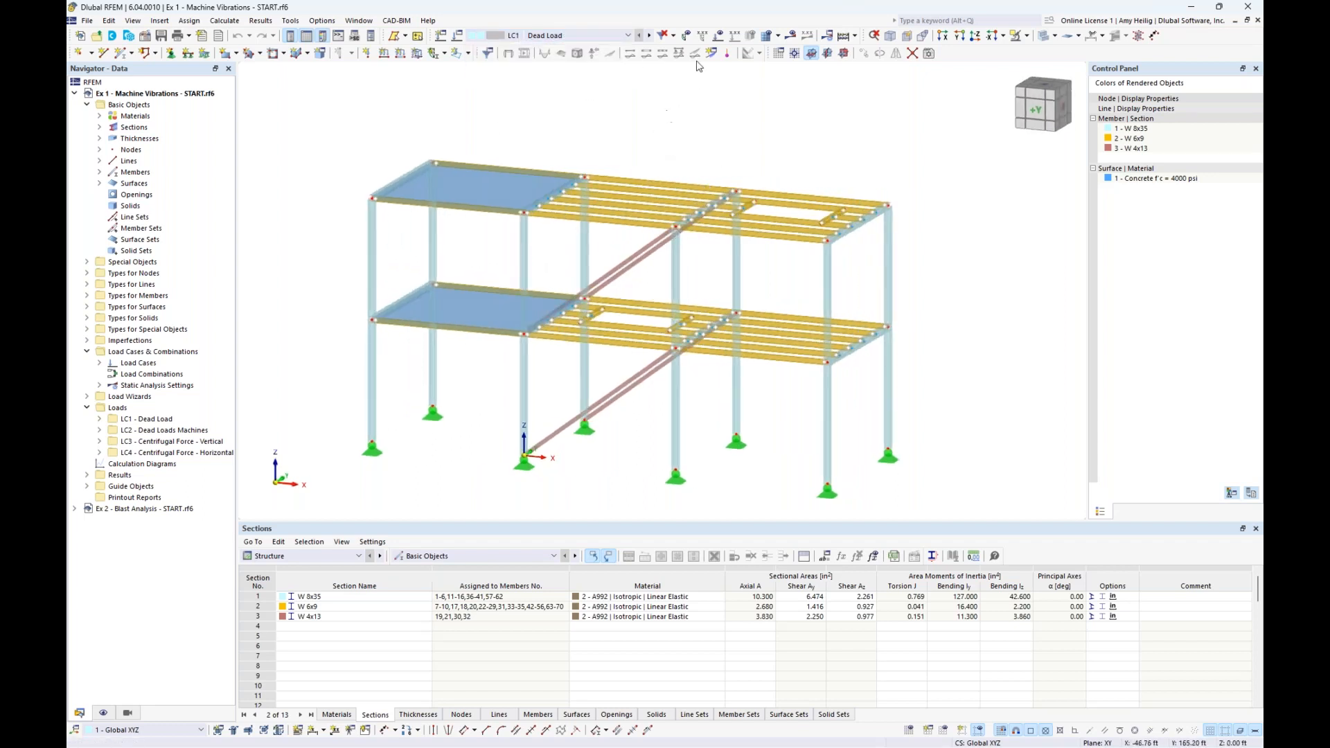
pyautogui.click(719, 35)
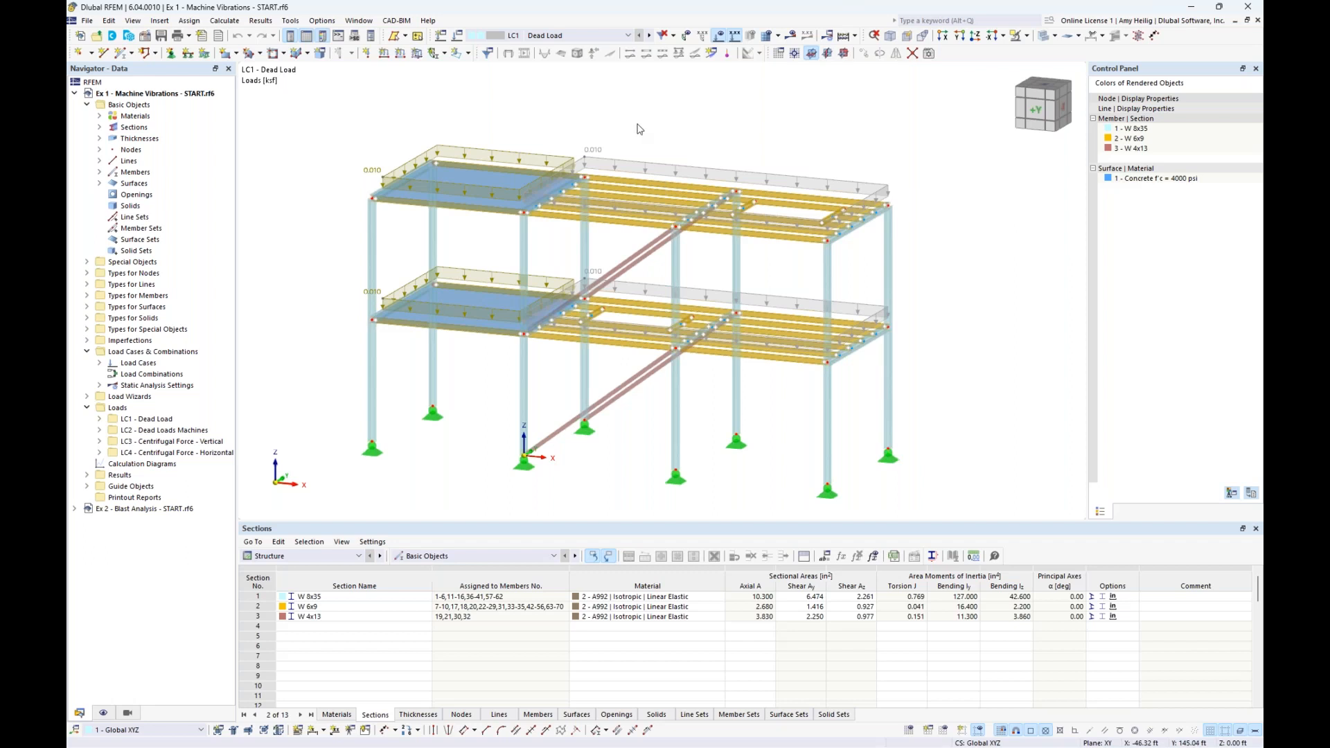
# Display the member loads generated from the roof area load separately, then return to the combined area load display
pyautogui.rightClick(651, 167)
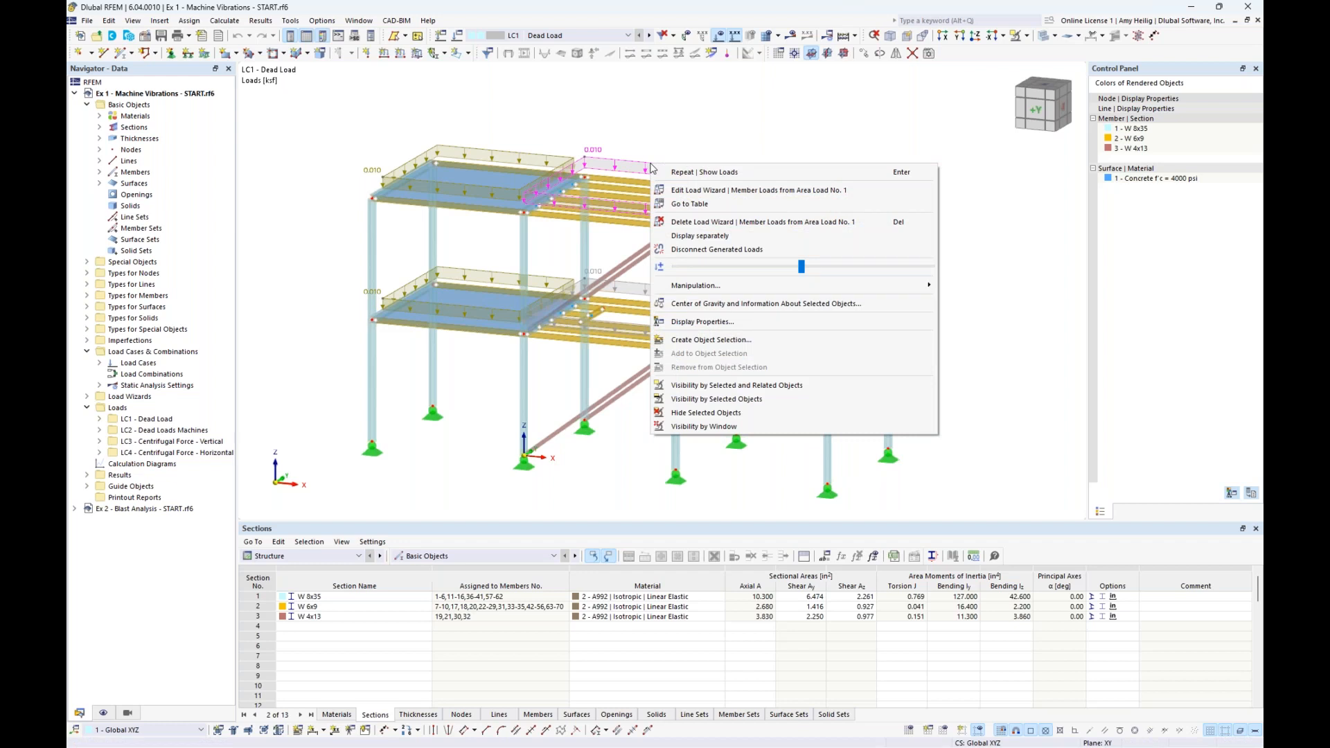
pyautogui.click(691, 237)
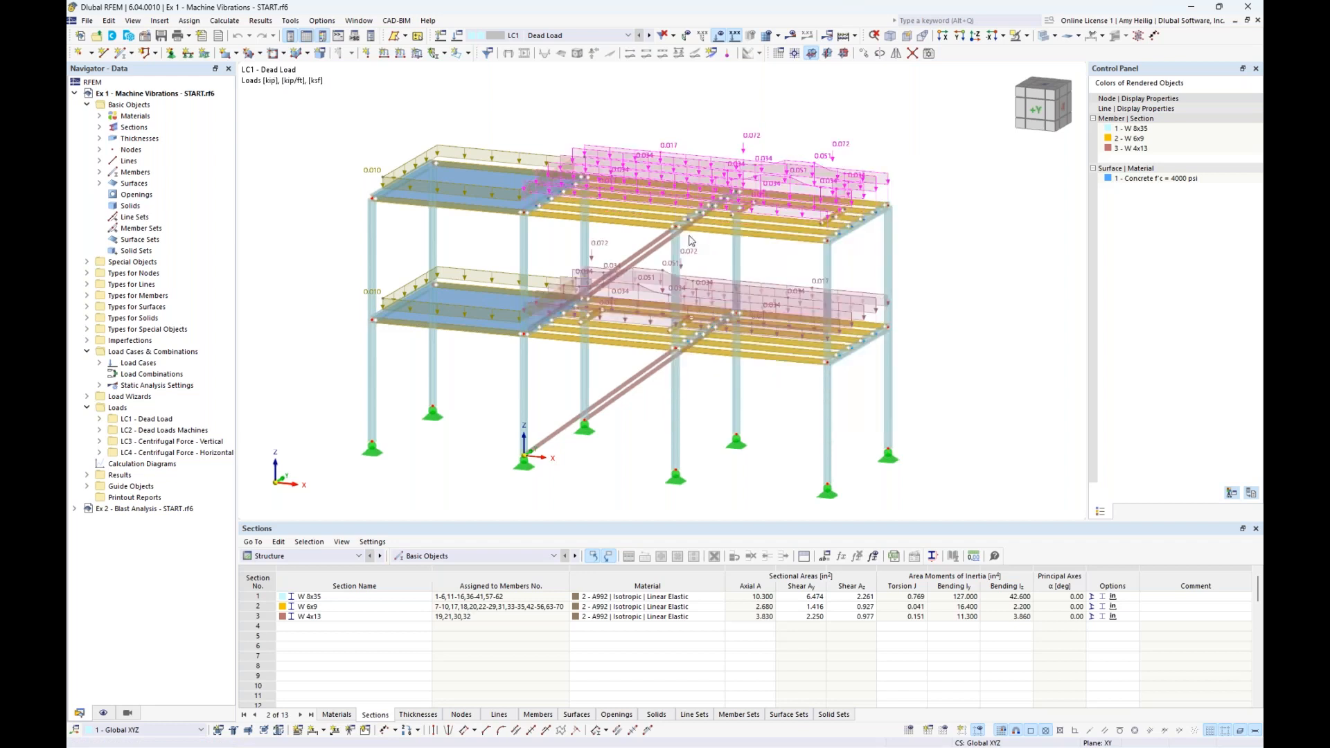
pyautogui.rightClick(683, 169)
pyautogui.click(699, 236)
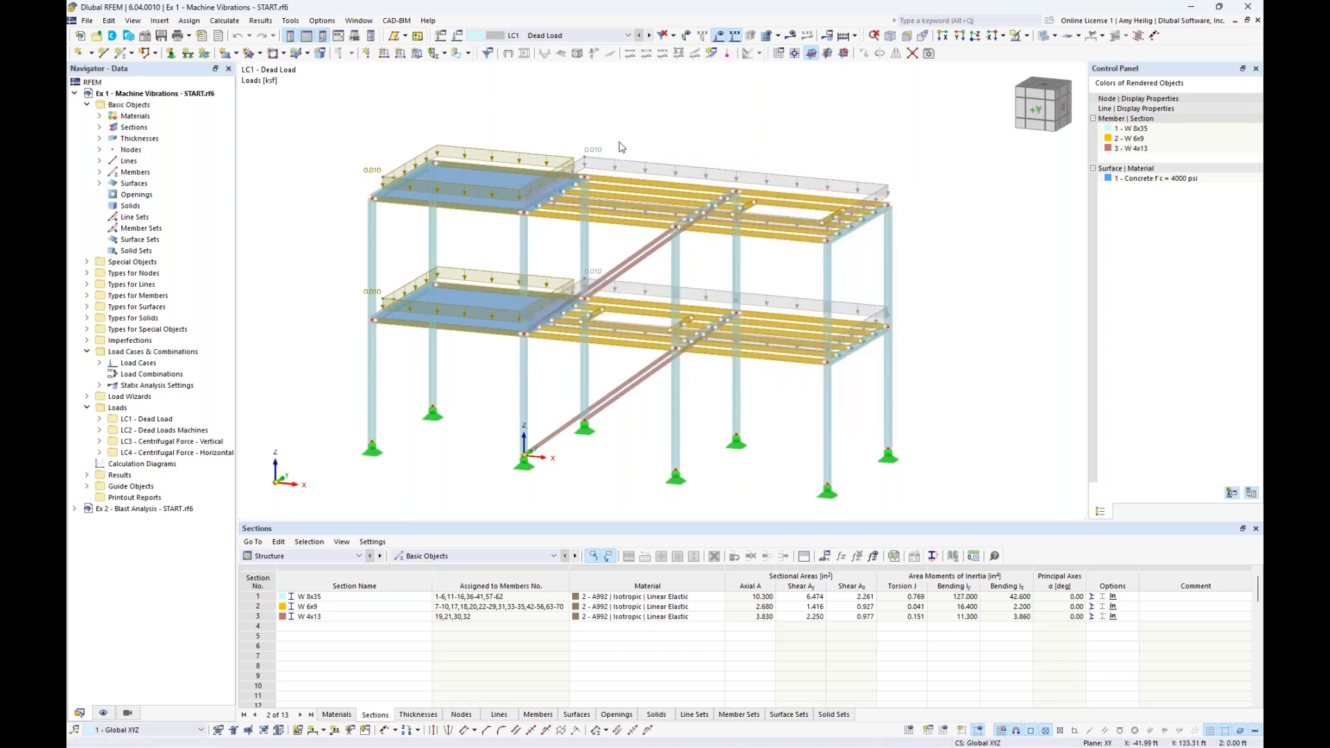
# Switch to LC2 - Dead Loads Machines and examine the machine loads around both floor openings
pyautogui.click(628, 35)
pyautogui.click(607, 59)
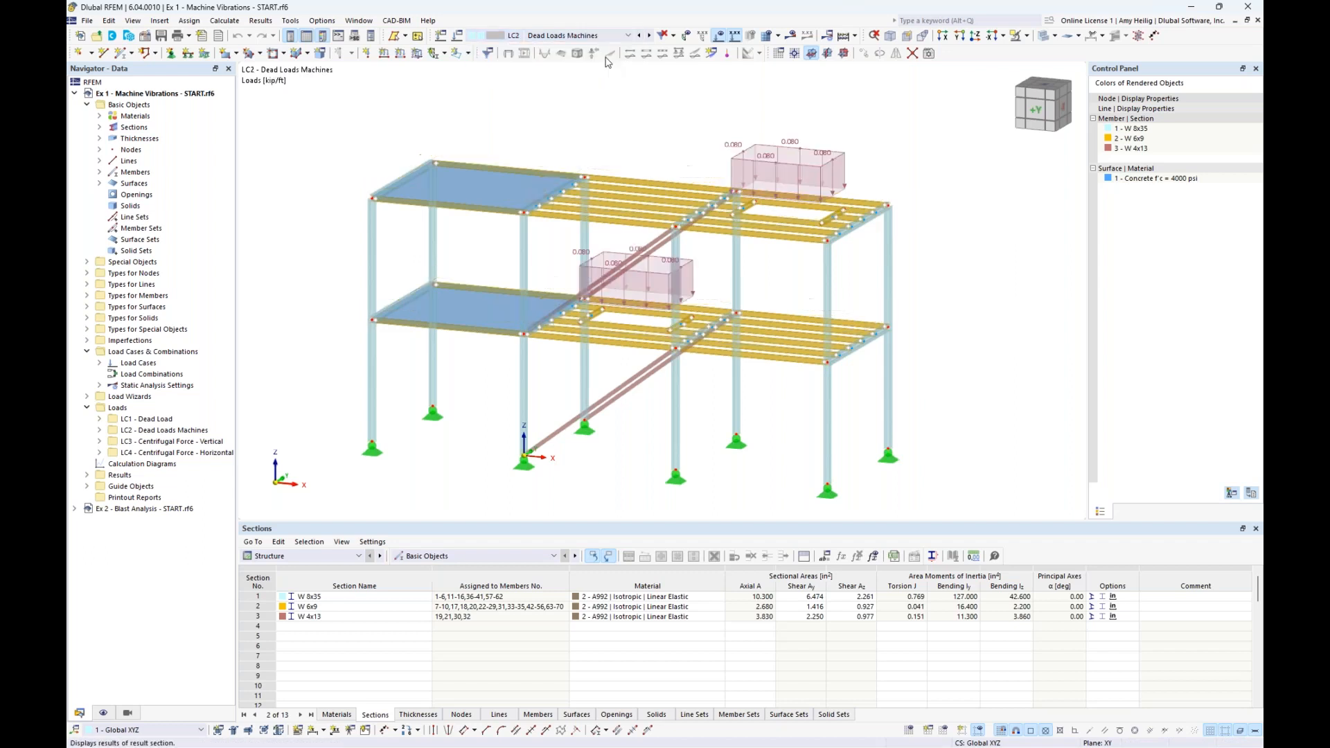
pyautogui.moveTo(665, 154); pyautogui.dragTo(611, 169, button='middle')
pyautogui.scroll(3, 613, 173)
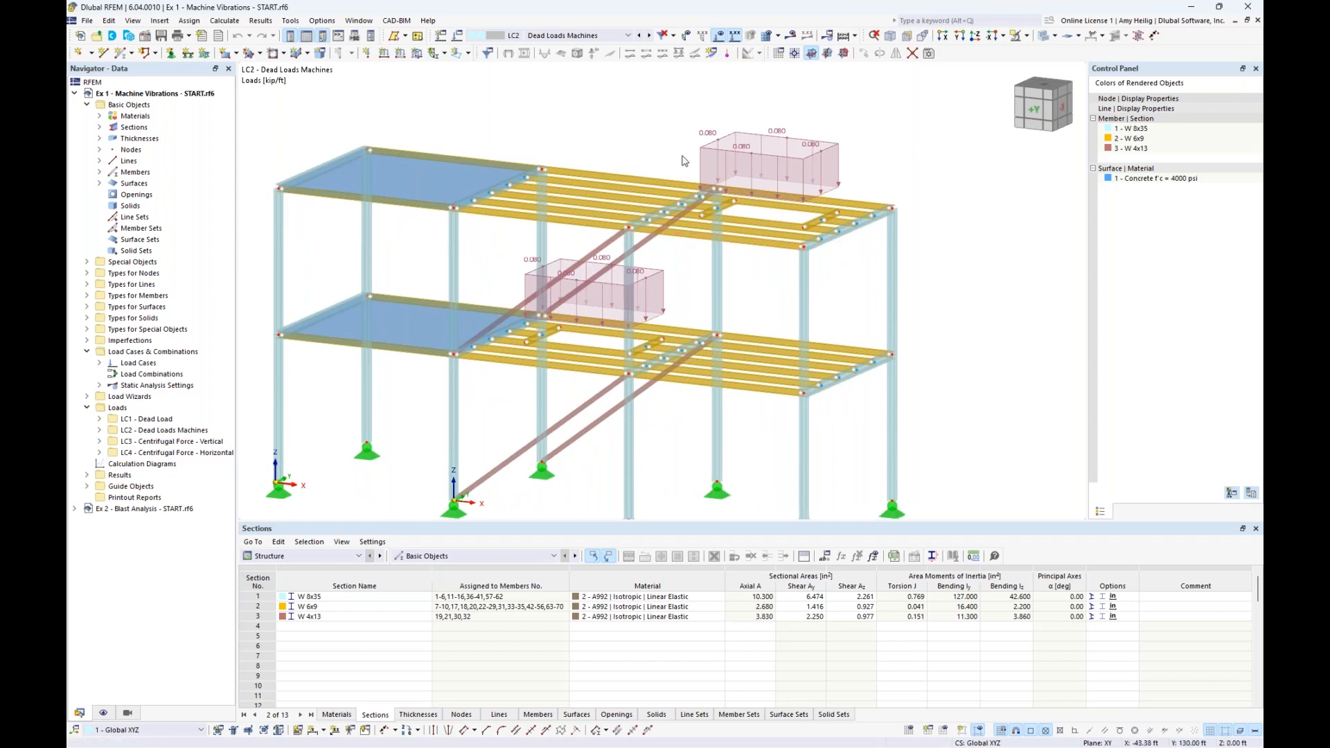
# Switch to LC3 - Centrifugal Force - Vertical and examine the loads around the upper floor opening up close
pyautogui.click(628, 36)
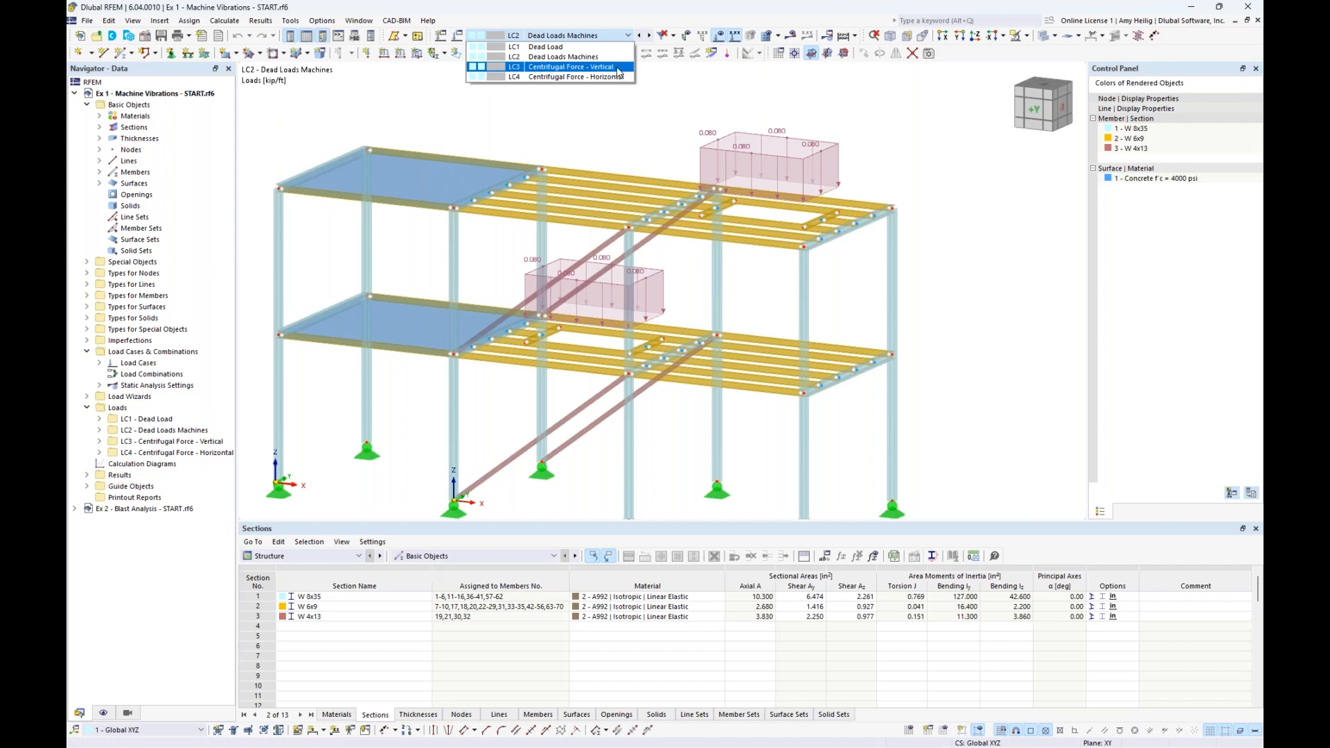
pyautogui.click(618, 67)
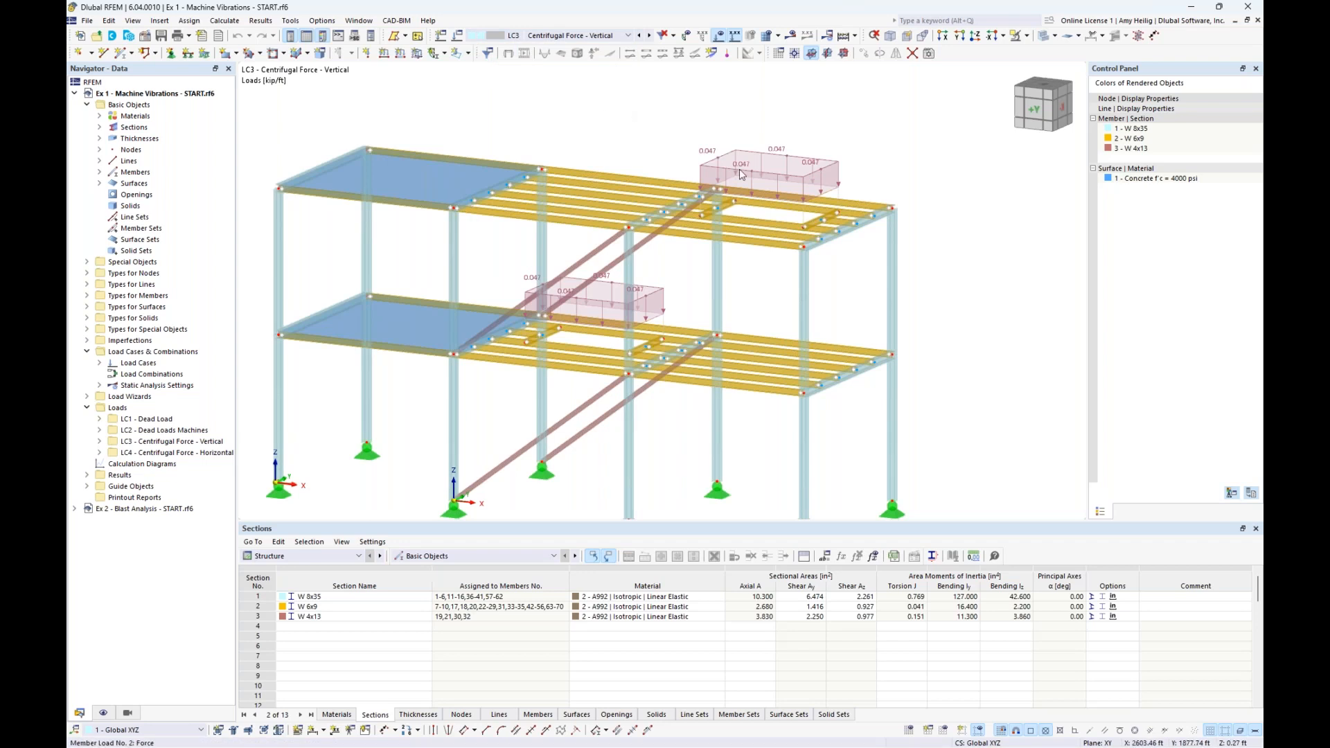
pyautogui.scroll(4, 803, 204)
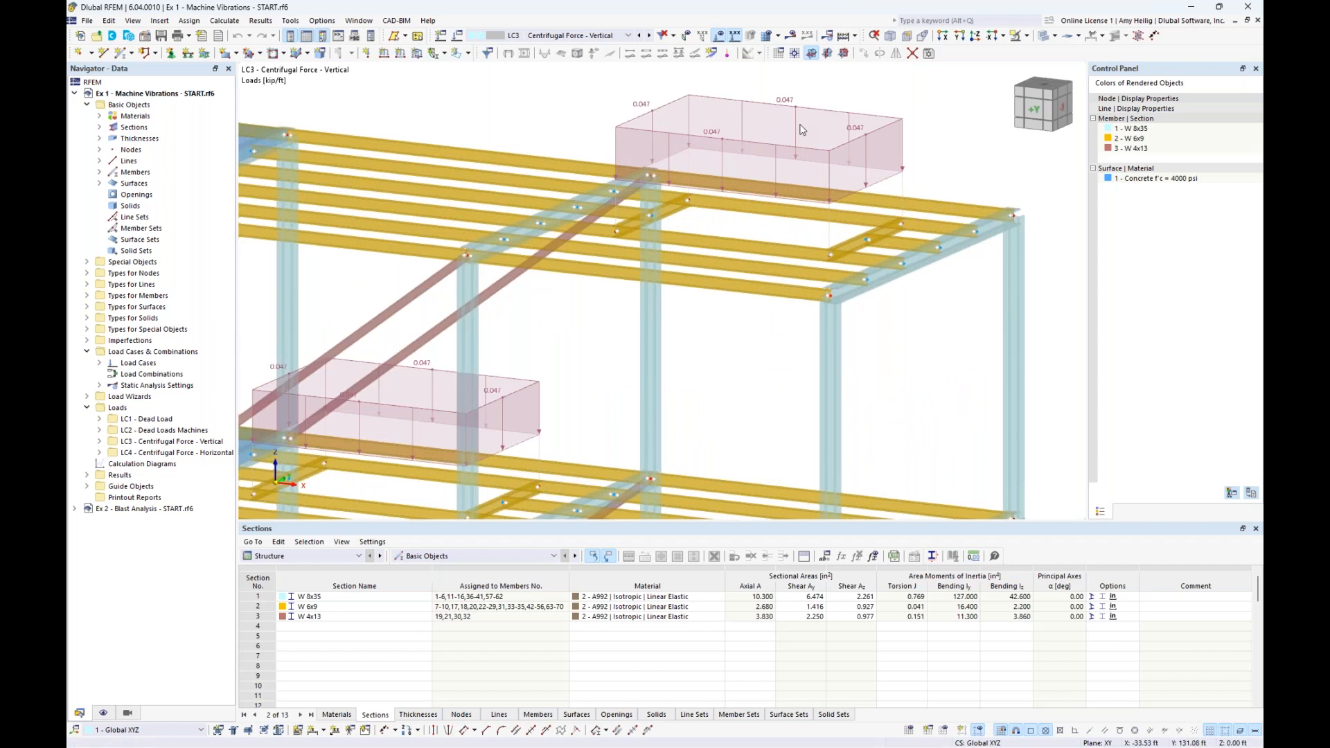
pyautogui.keyDown('ctrl'); pyautogui.moveTo(760, 202); pyautogui.dragTo(775, 231, button='middle'); pyautogui.keyUp('ctrl')
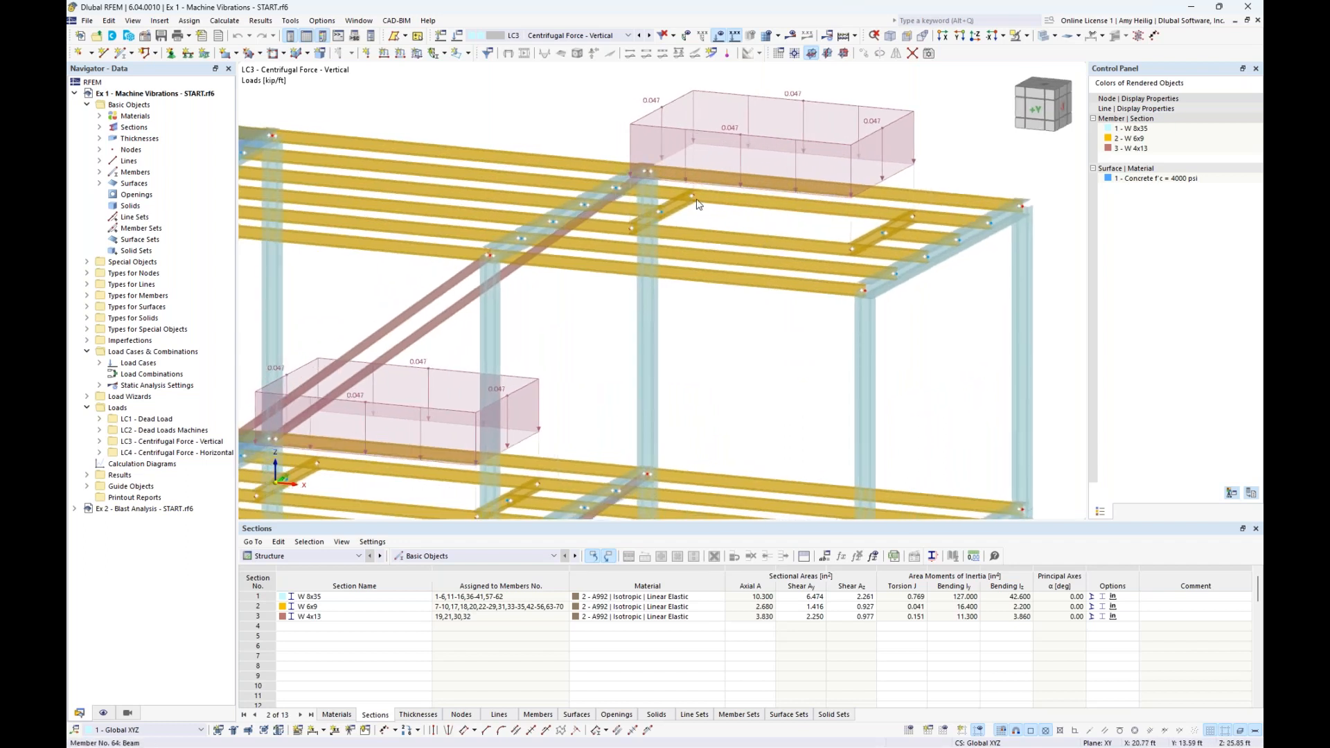
# Check the center of gravity and total length information of the four members framing the upper floor opening, then clear the selection
pyautogui.click(742, 240)
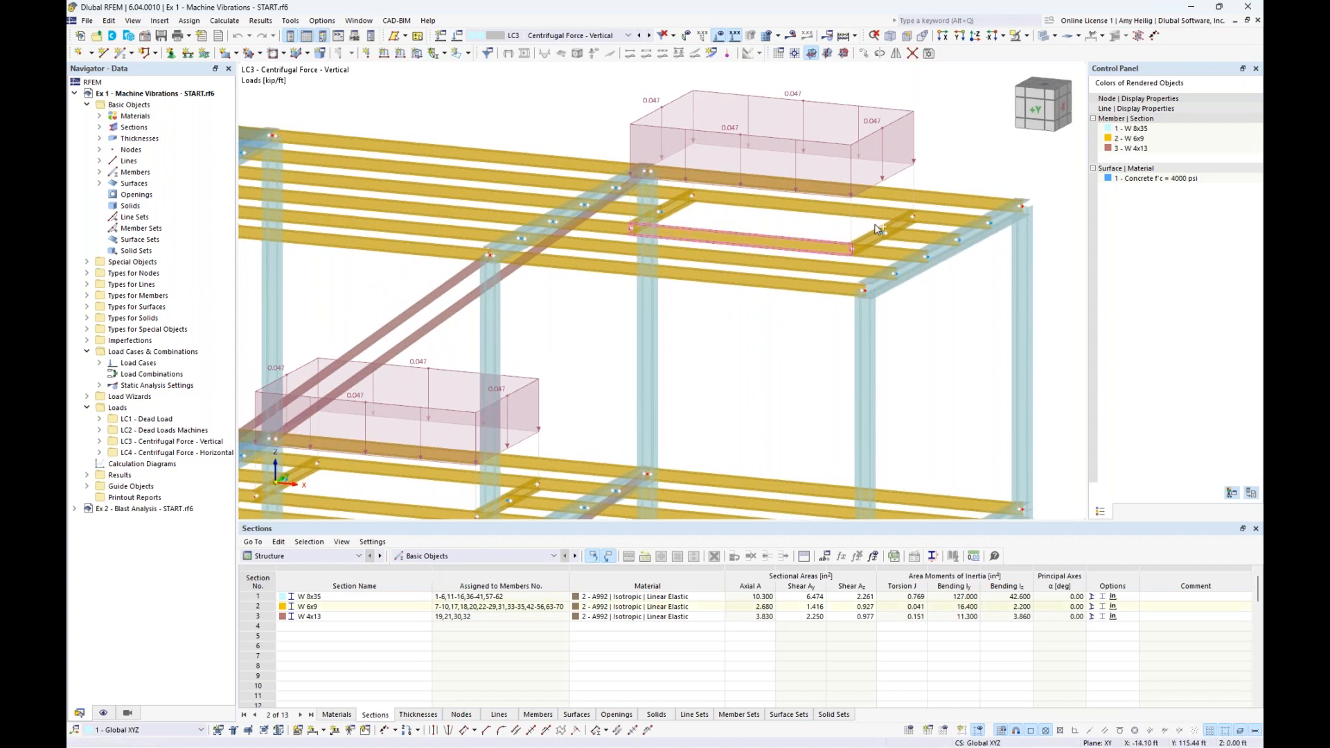
pyautogui.keyDown('ctrl'); pyautogui.click(873, 237); pyautogui.keyUp('ctrl')
pyautogui.keyDown('ctrl'); pyautogui.click(872, 211); pyautogui.keyUp('ctrl')
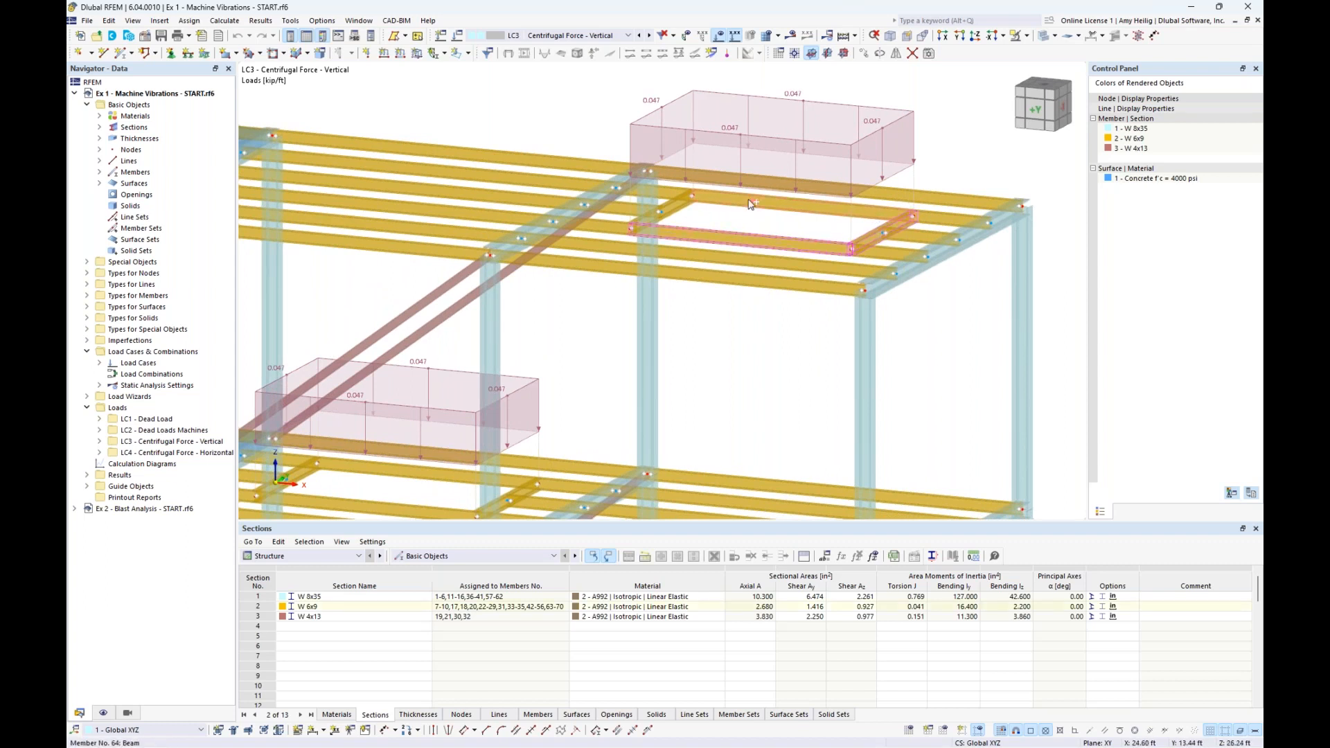
pyautogui.keyDown('ctrl'); pyautogui.click(683, 205); pyautogui.keyUp('ctrl')
pyautogui.rightClick(679, 207)
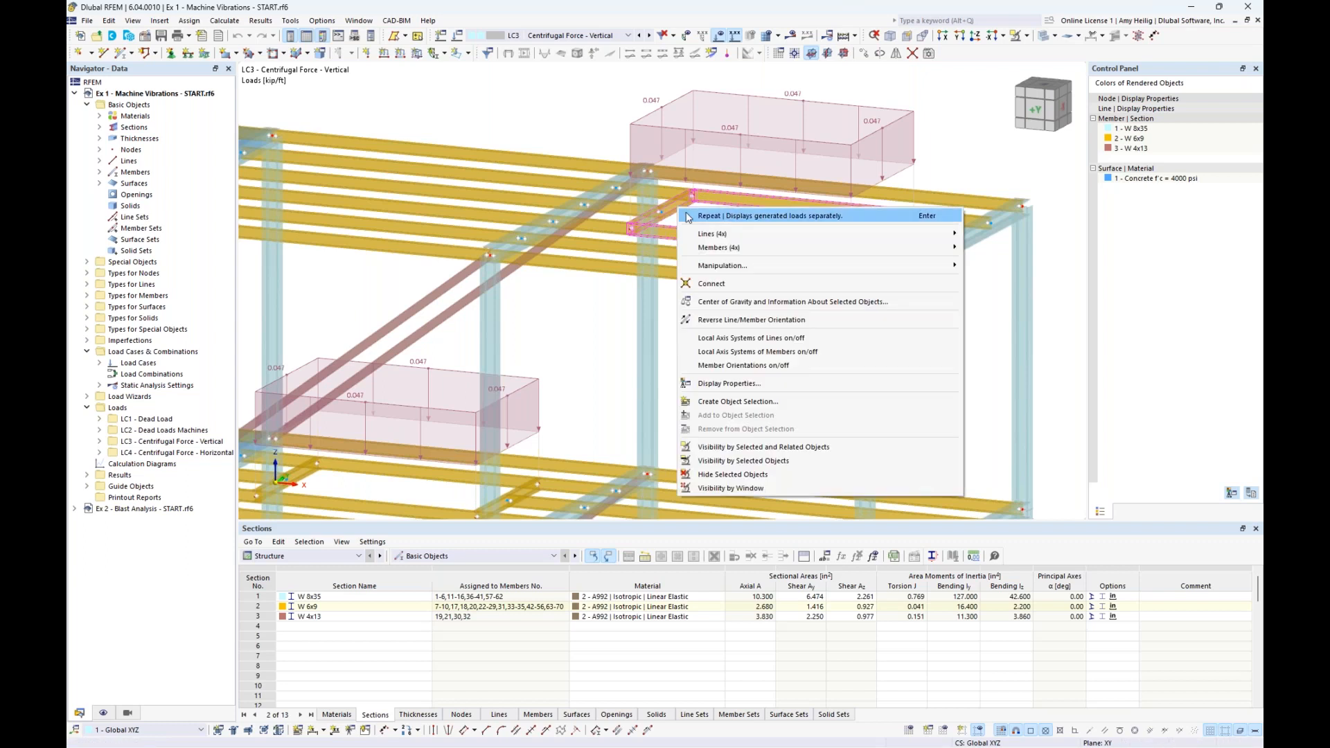
pyautogui.click(715, 303)
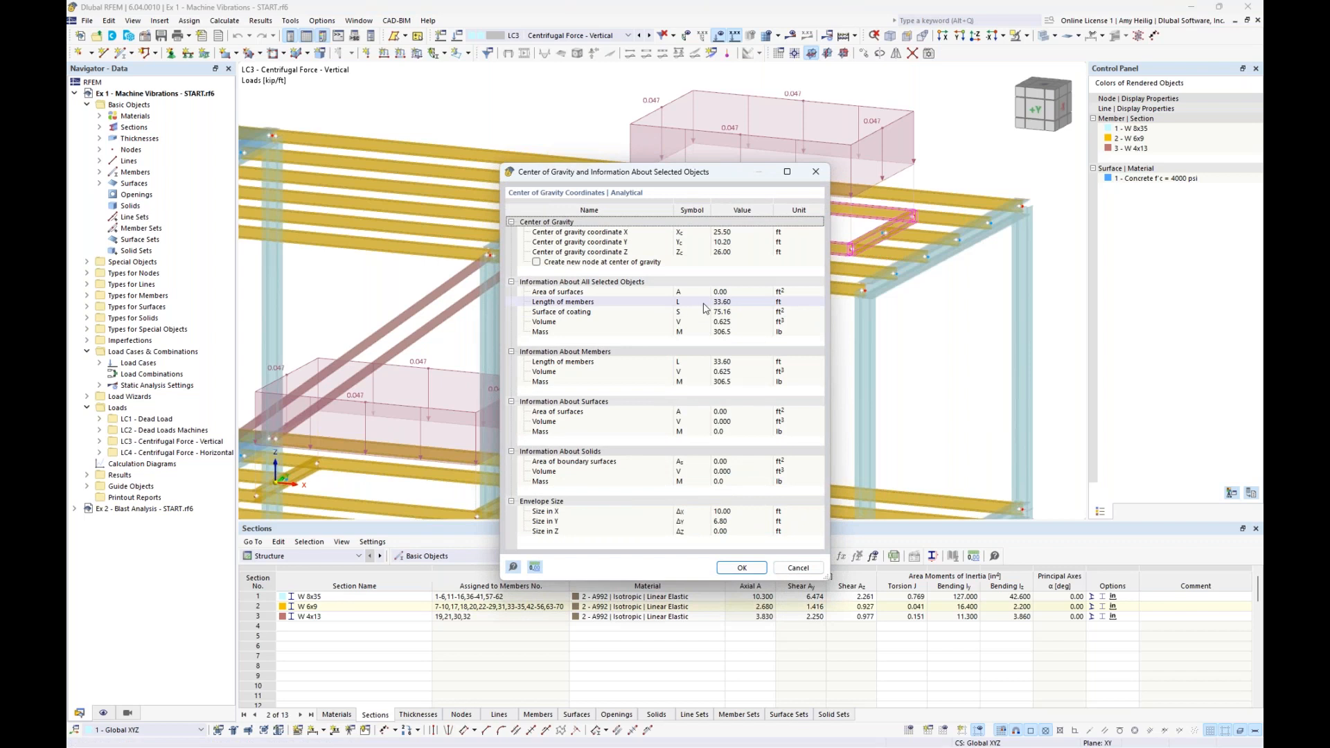
pyautogui.click(797, 568)
pyautogui.click(783, 385)
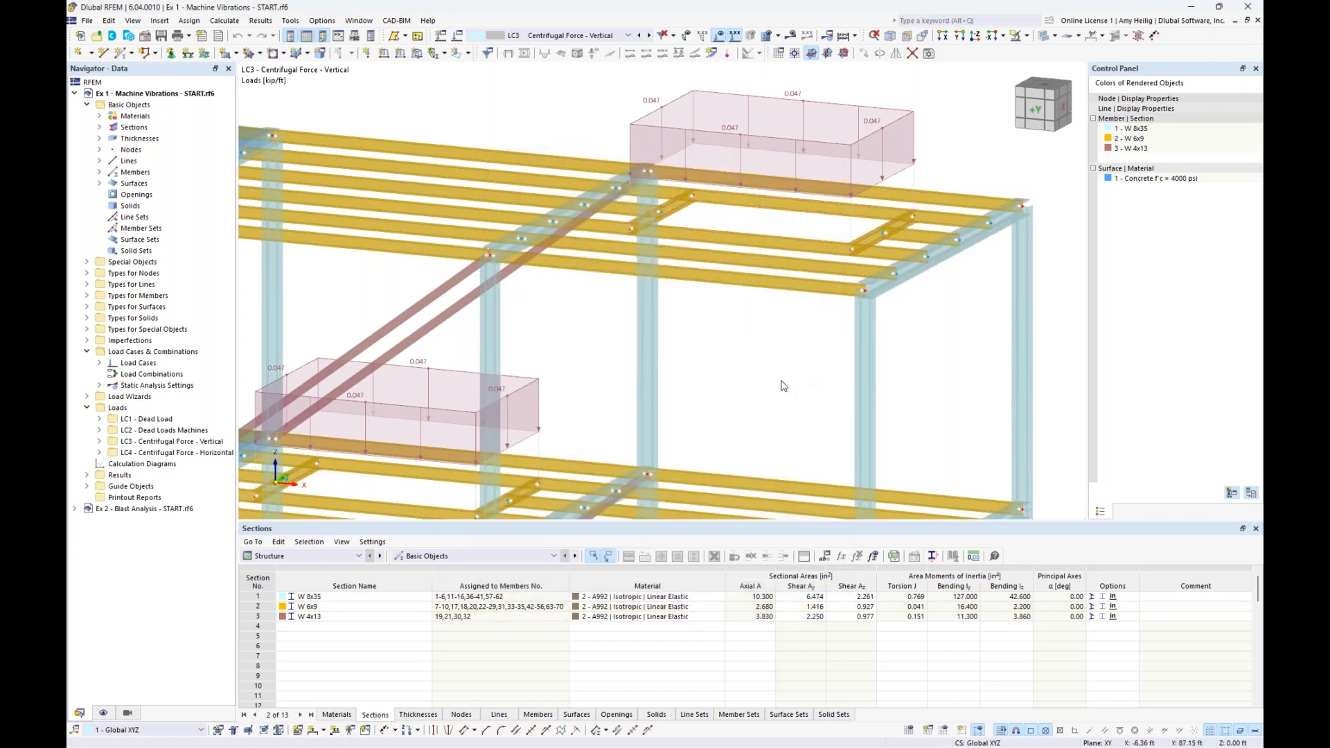
# Switch to LC4 - Centrifugal Force - Horizontal and examine the horizontal loads around both floor openings
pyautogui.scroll(-3, 784, 386)
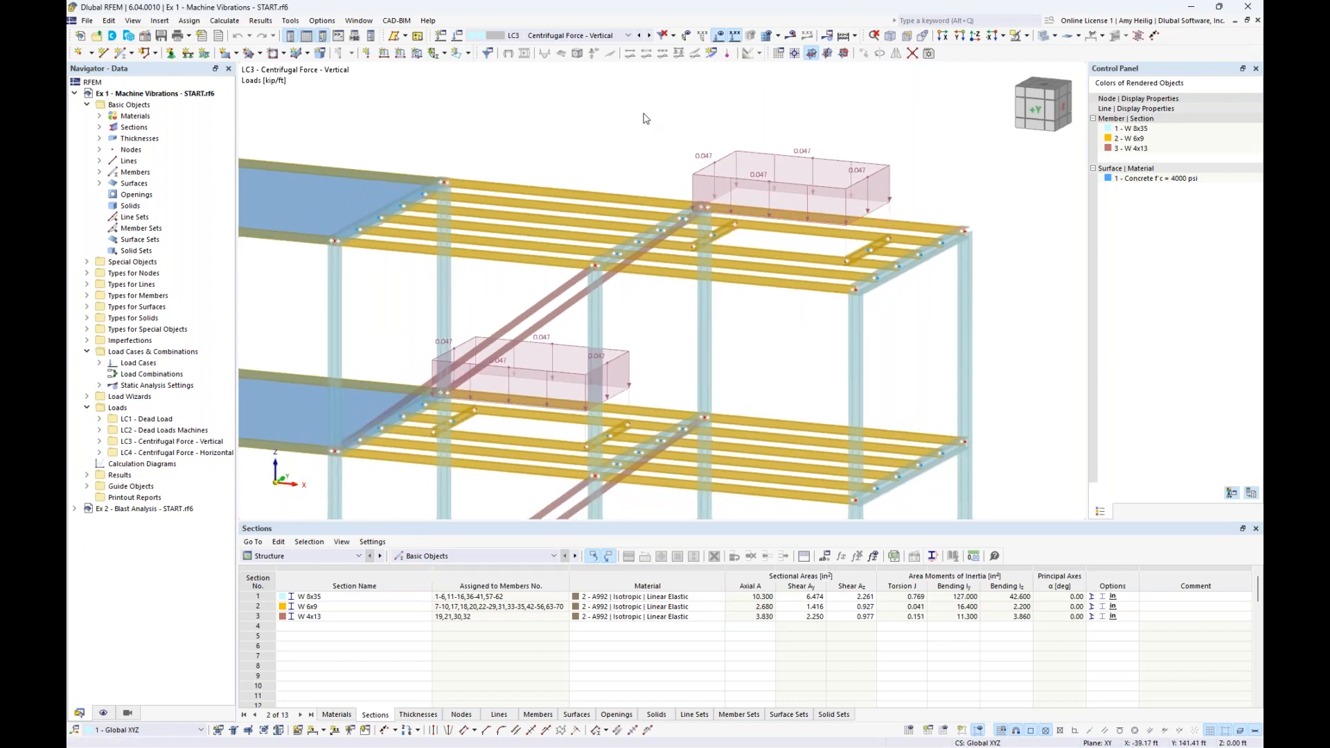
pyautogui.click(649, 36)
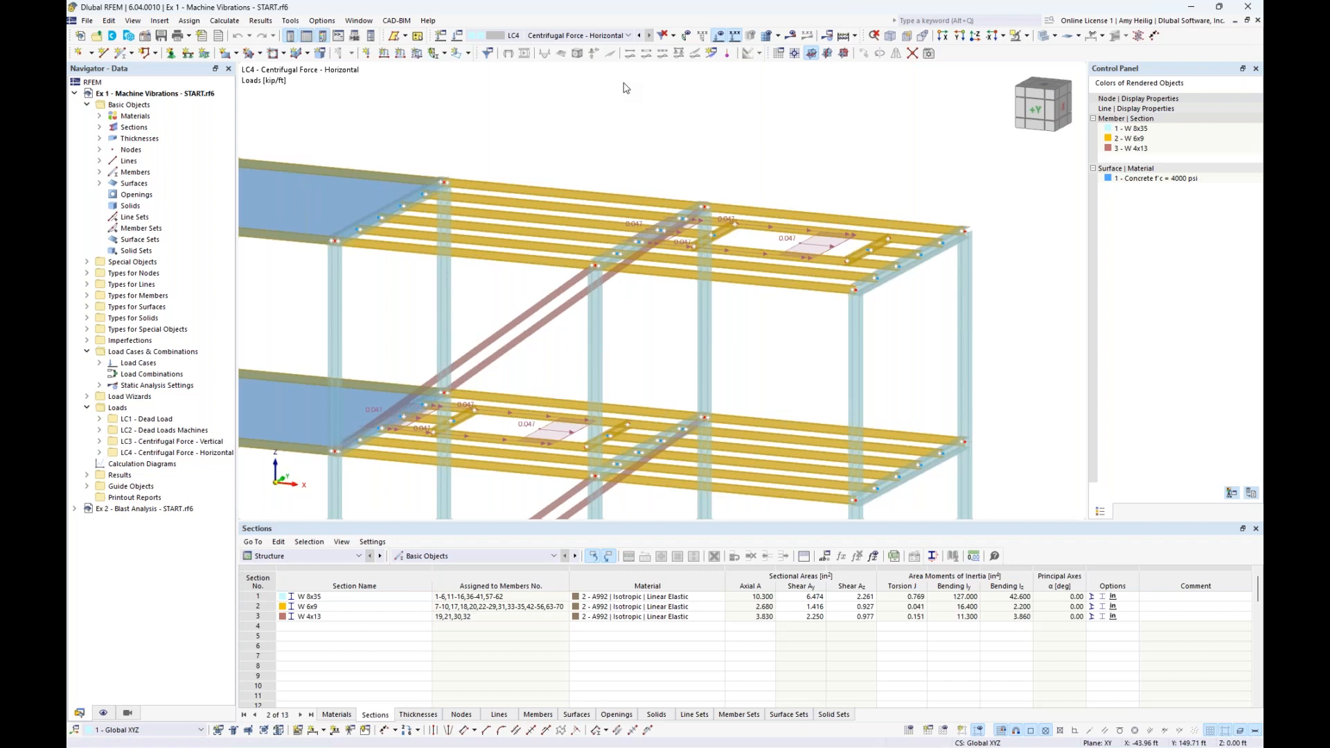
pyautogui.keyDown('ctrl'); pyautogui.moveTo(743, 147); pyautogui.dragTo(730, 160, button='middle'); pyautogui.keyUp('ctrl')
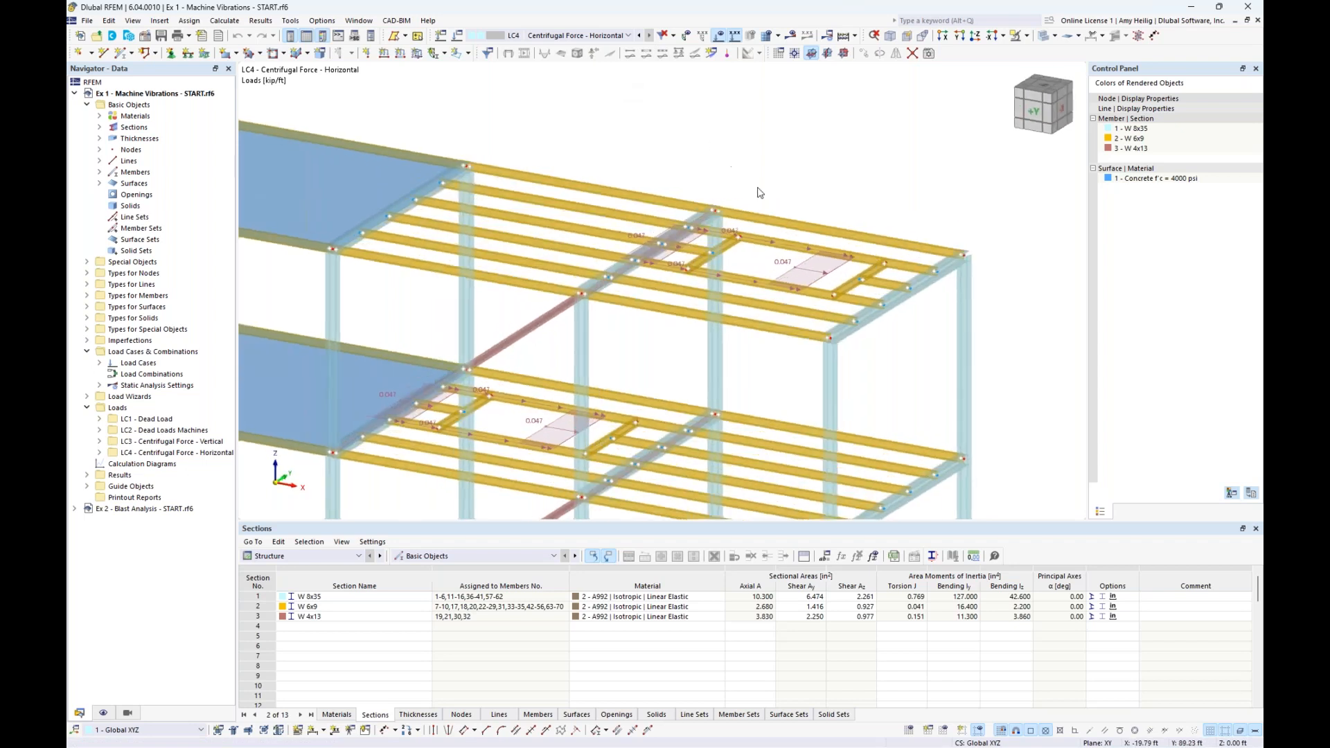
# View the horizontal loads with the model in wireframe, then restore the transparent solid rendering
pyautogui.click(1043, 36)
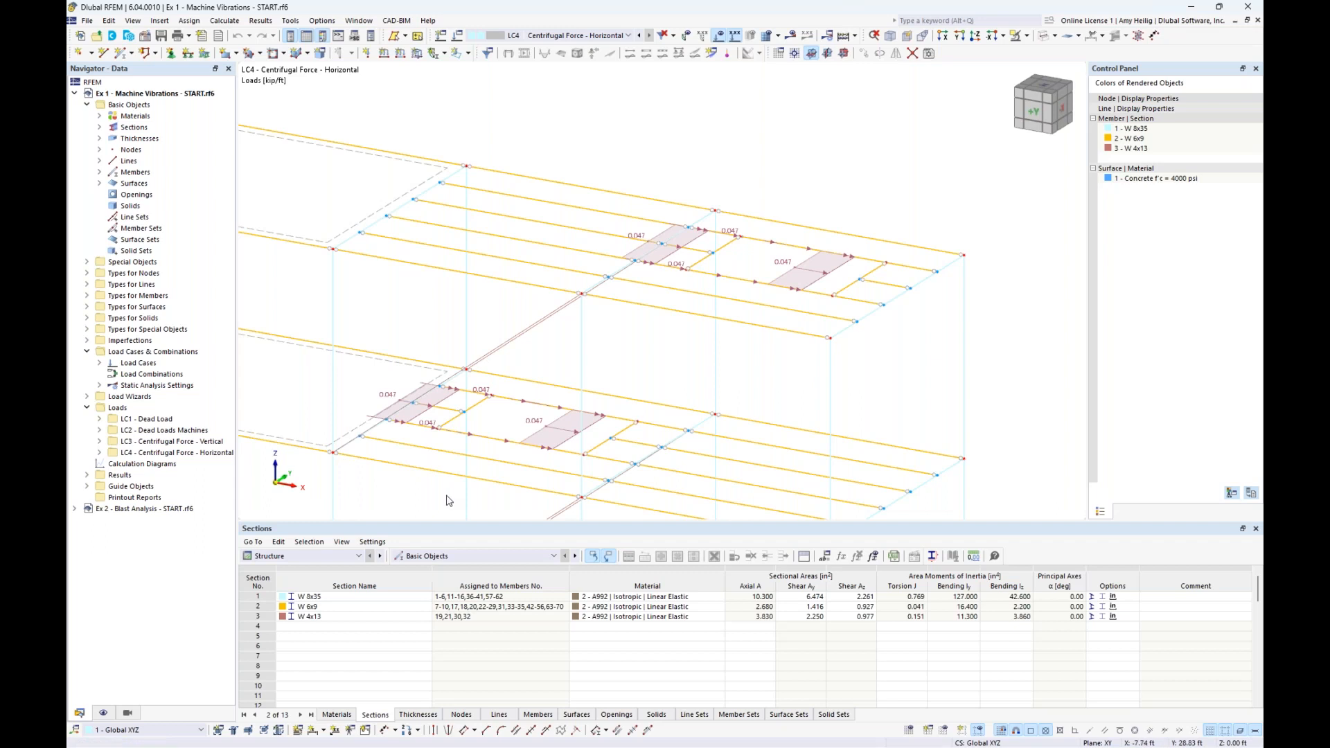
pyautogui.click(1043, 36)
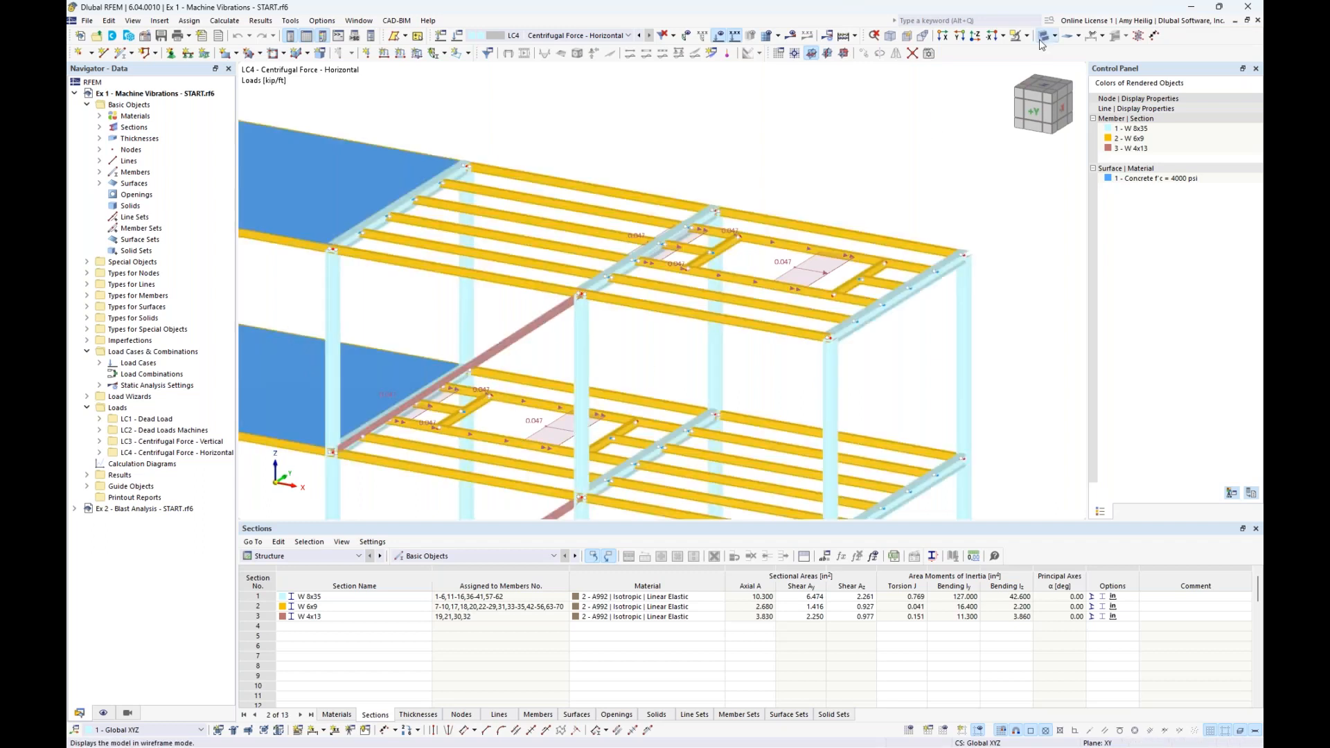
pyautogui.click(1040, 41)
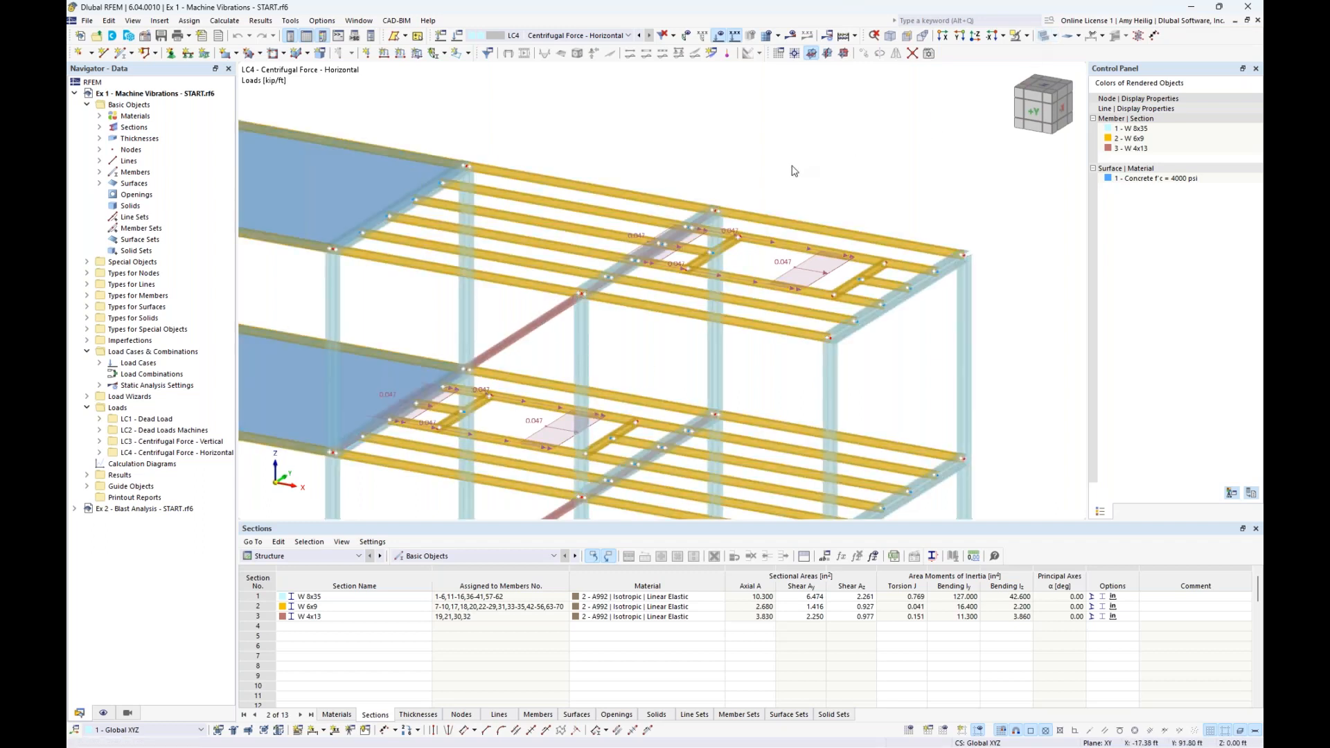
# Hide the load display so that only the frame structure is shown
pyautogui.click(720, 36)
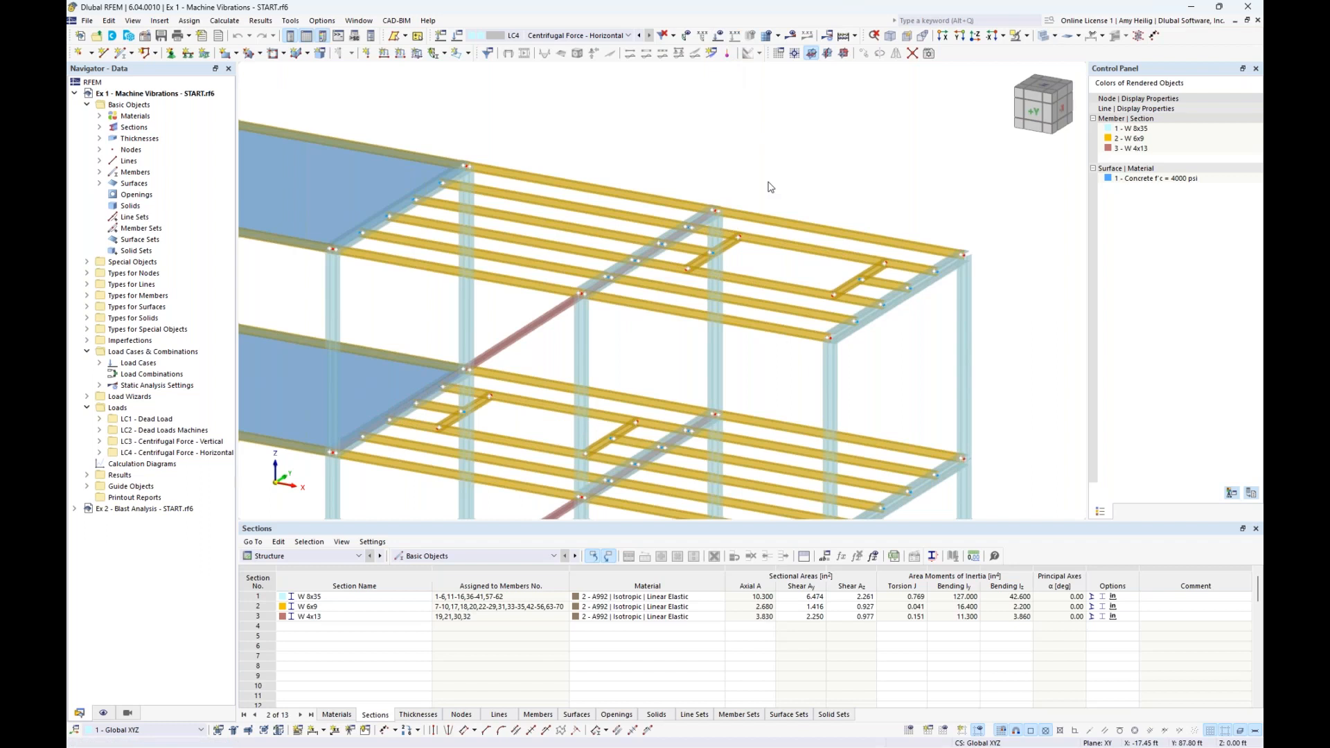
pyautogui.scroll(-2, 803, 162)
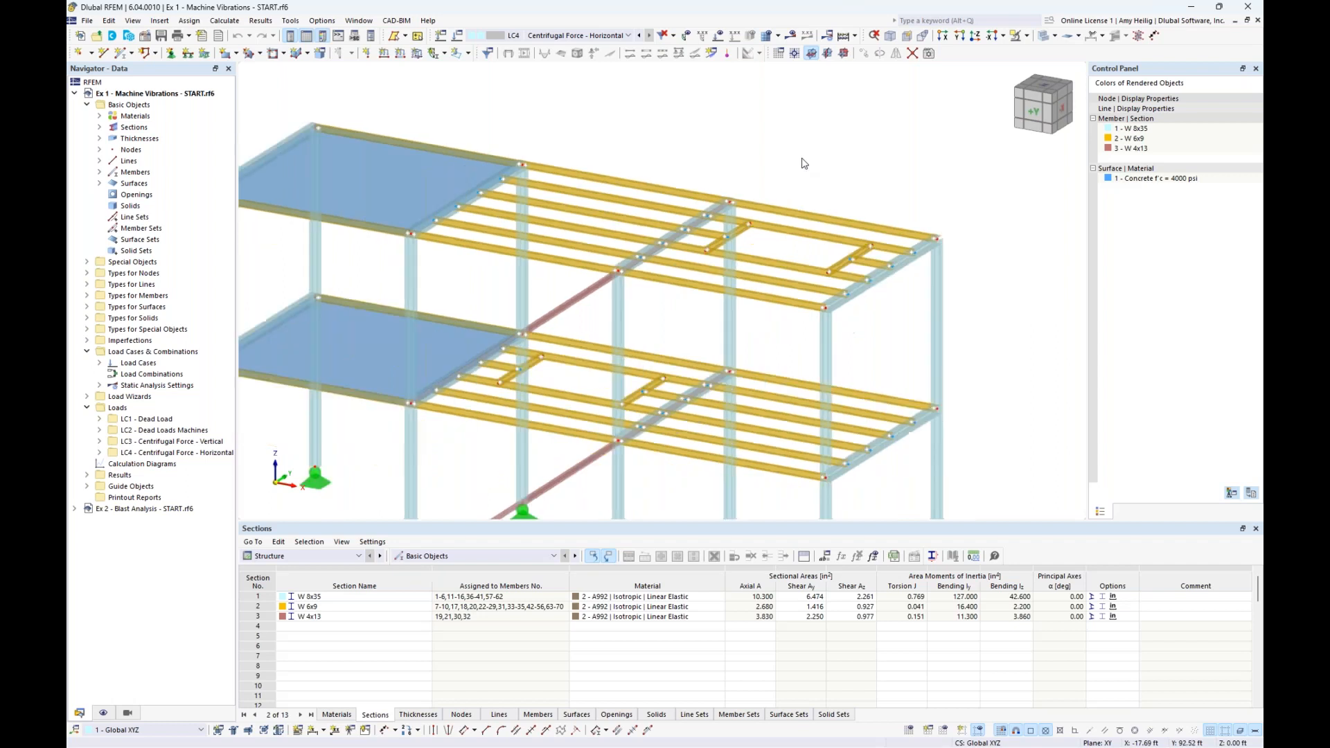
pyautogui.keyDown('ctrl'); pyautogui.moveTo(809, 173); pyautogui.dragTo(856, 154, button='middle'); pyautogui.keyUp('ctrl')
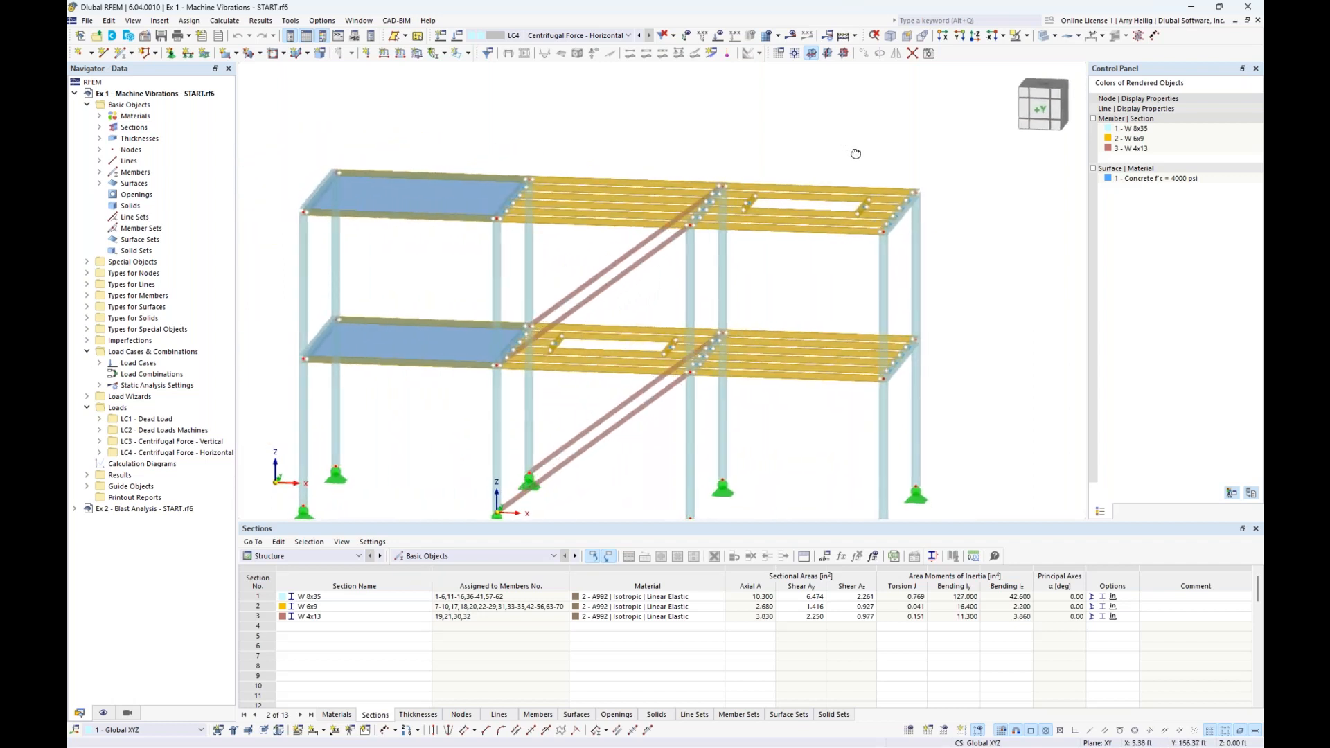
# Activate the Modal Analysis and Time History Analysis add-ons in the model's base data
pyautogui.rightClick(137, 95)
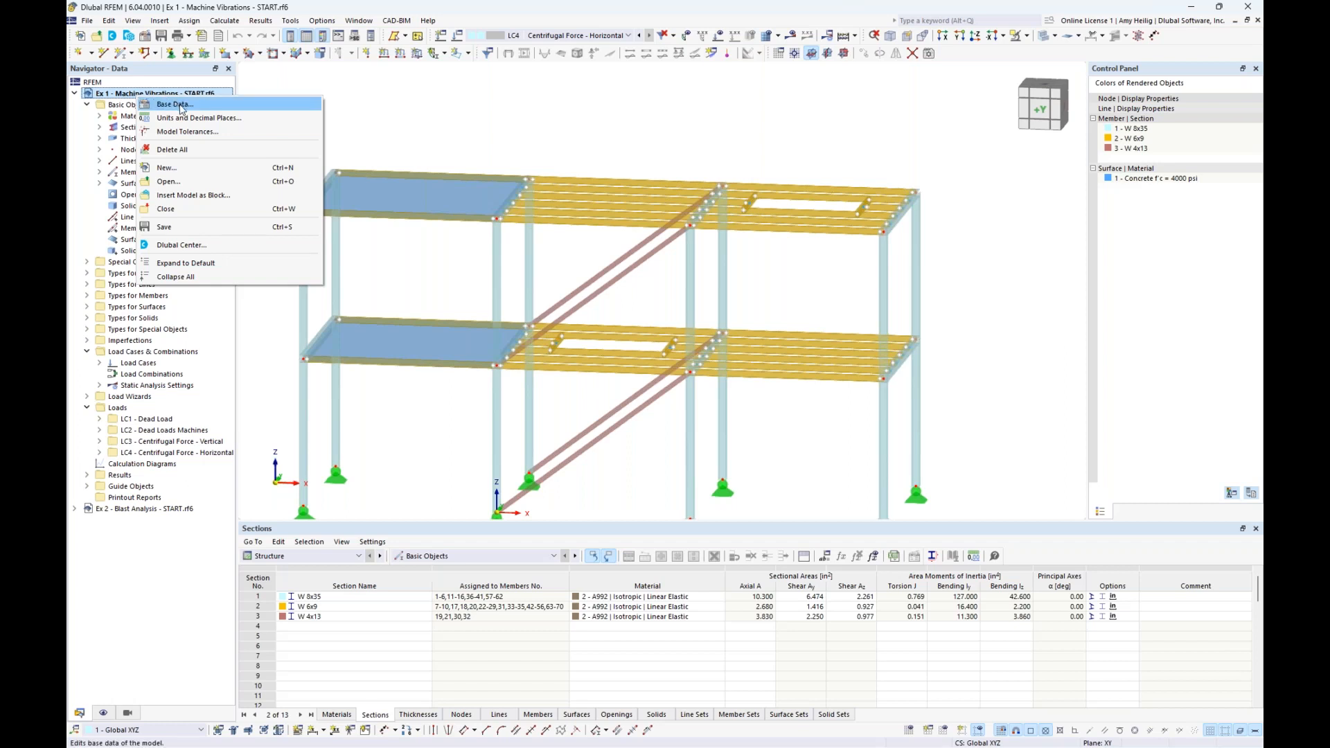
pyautogui.click(394, 98)
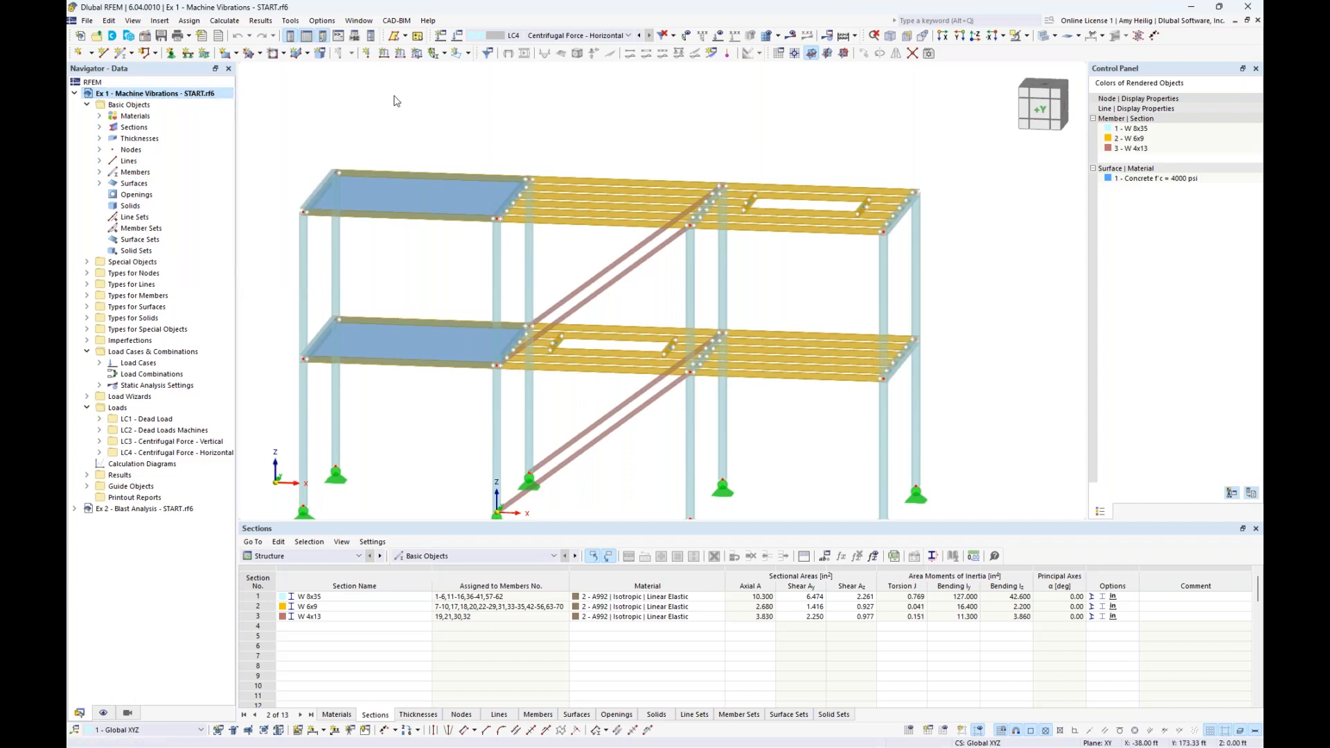
pyautogui.click(145, 36)
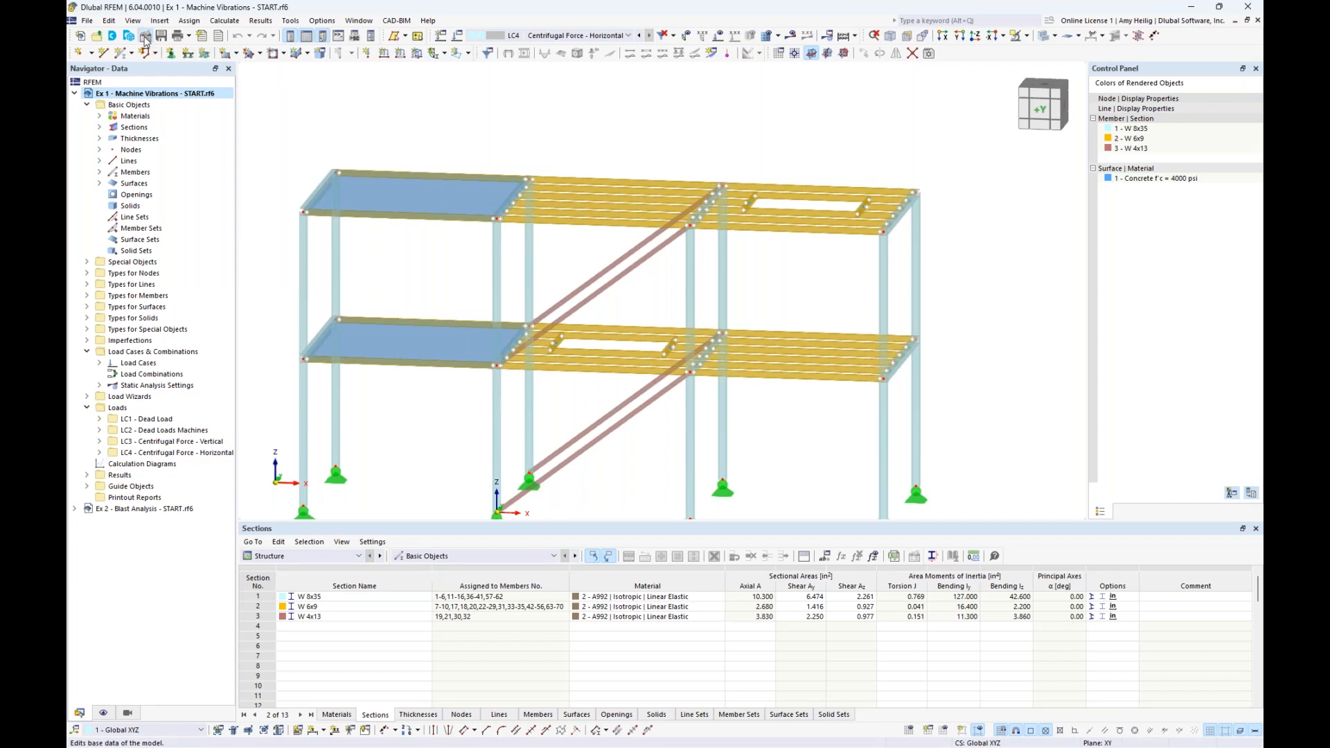
pyautogui.click(542, 186)
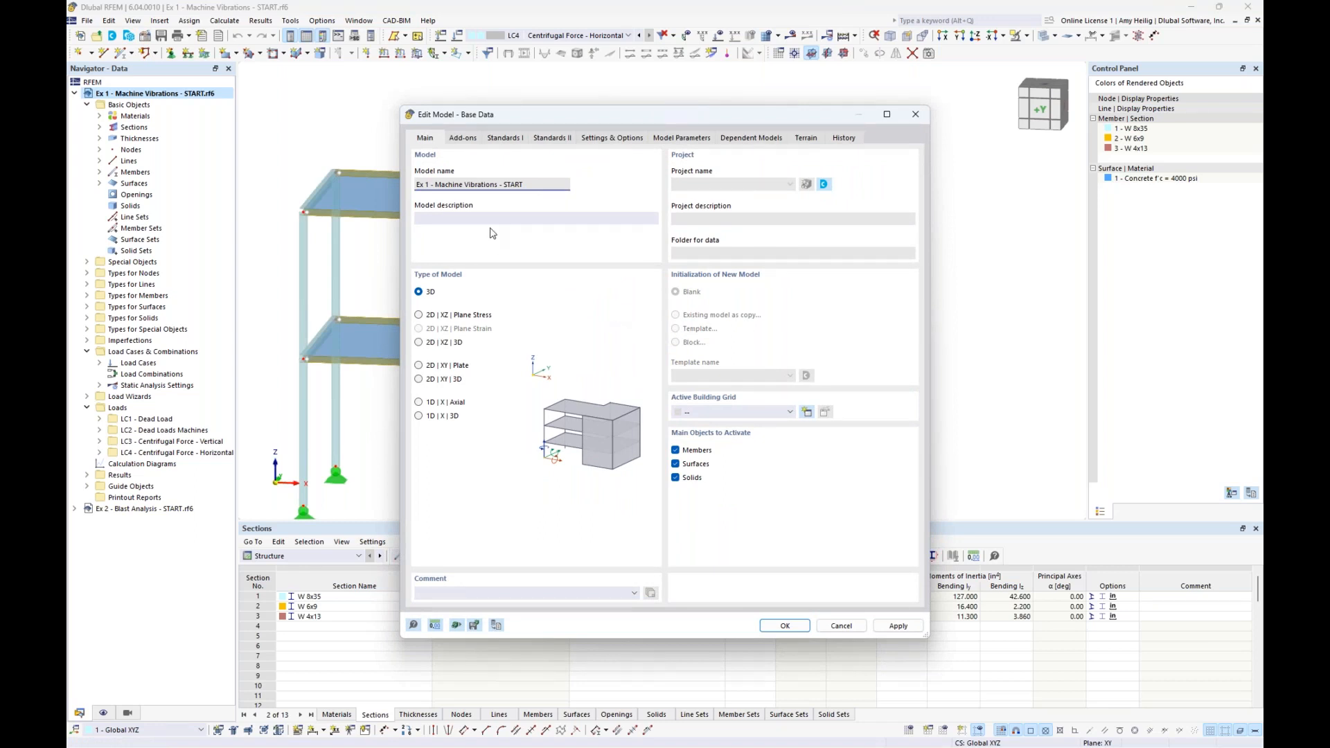
pyautogui.click(467, 140)
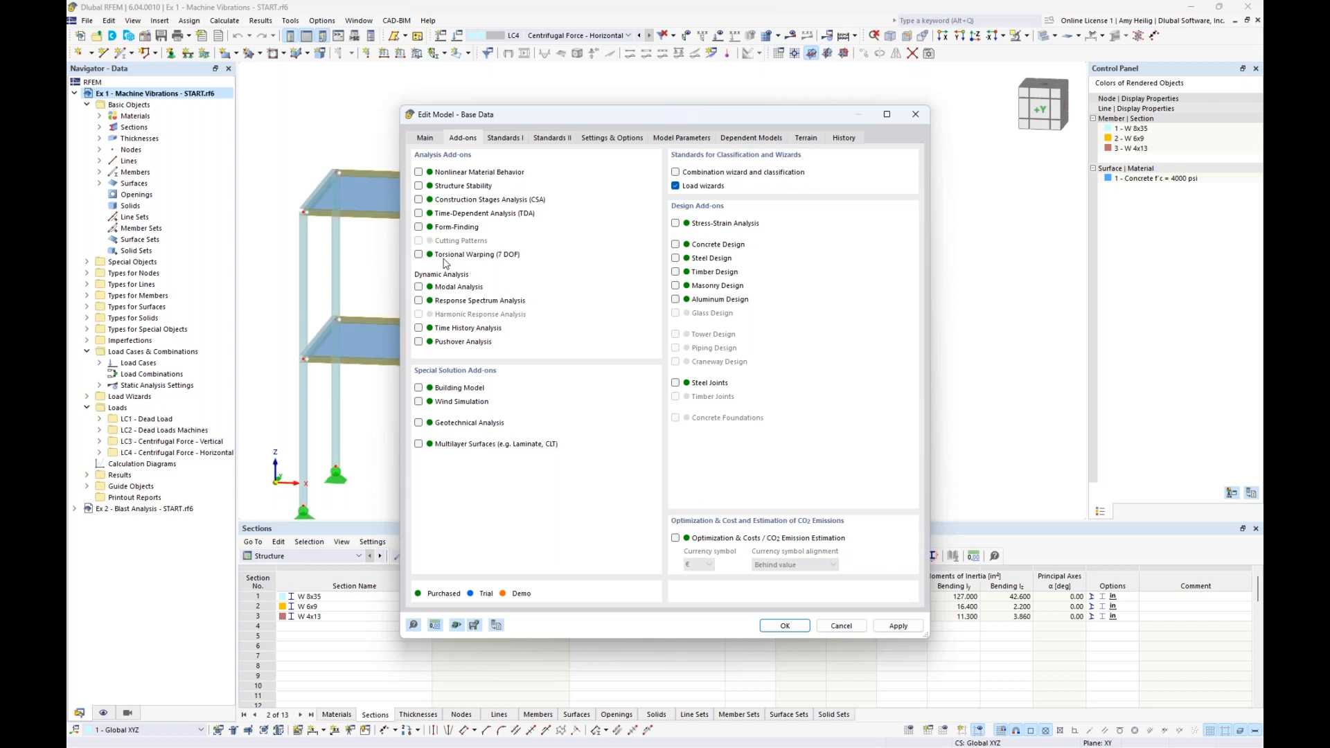
pyautogui.click(418, 287)
pyautogui.click(419, 328)
pyautogui.click(777, 626)
# Create load combination CO1 named Mass Combination, assigning LC1 Dead Load and LC2 Dead Loads Machines, each with factor 1.00
pyautogui.moveTo(790, 434); pyautogui.dragTo(784, 389, button='middle')
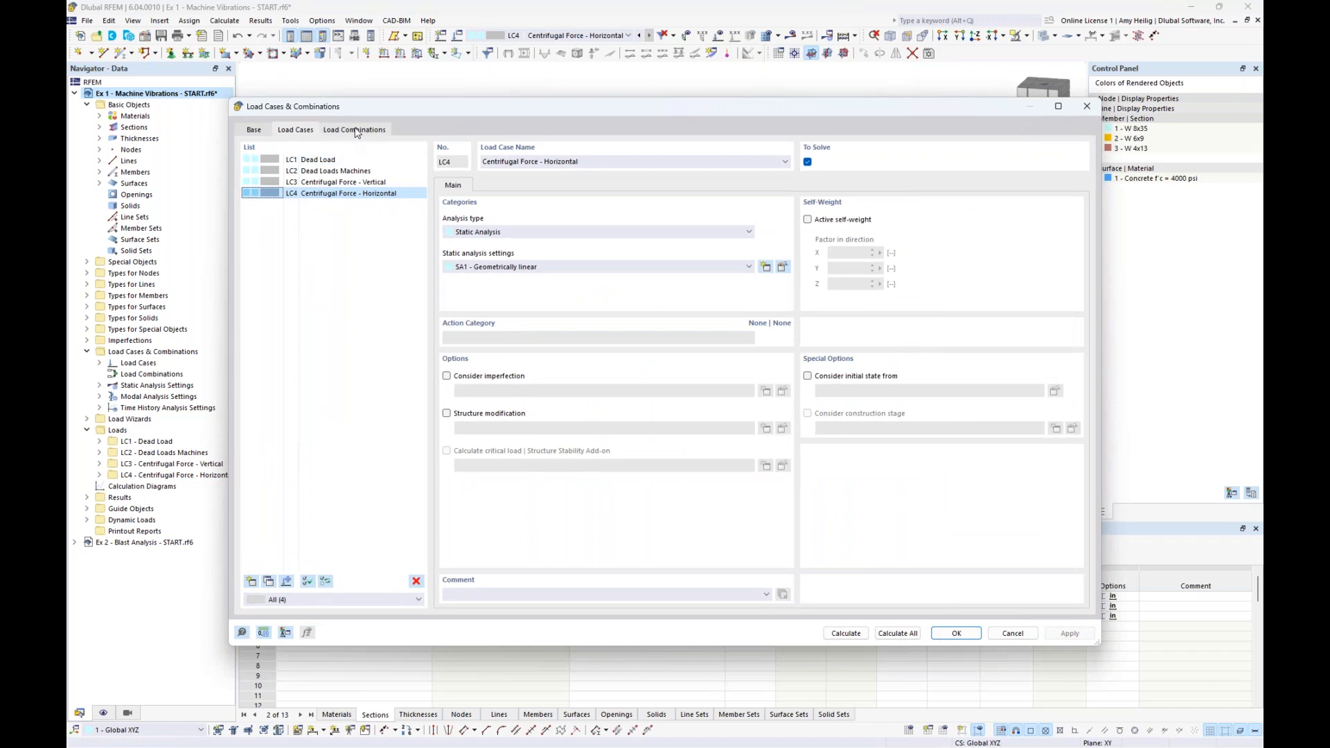
pyautogui.click(355, 130)
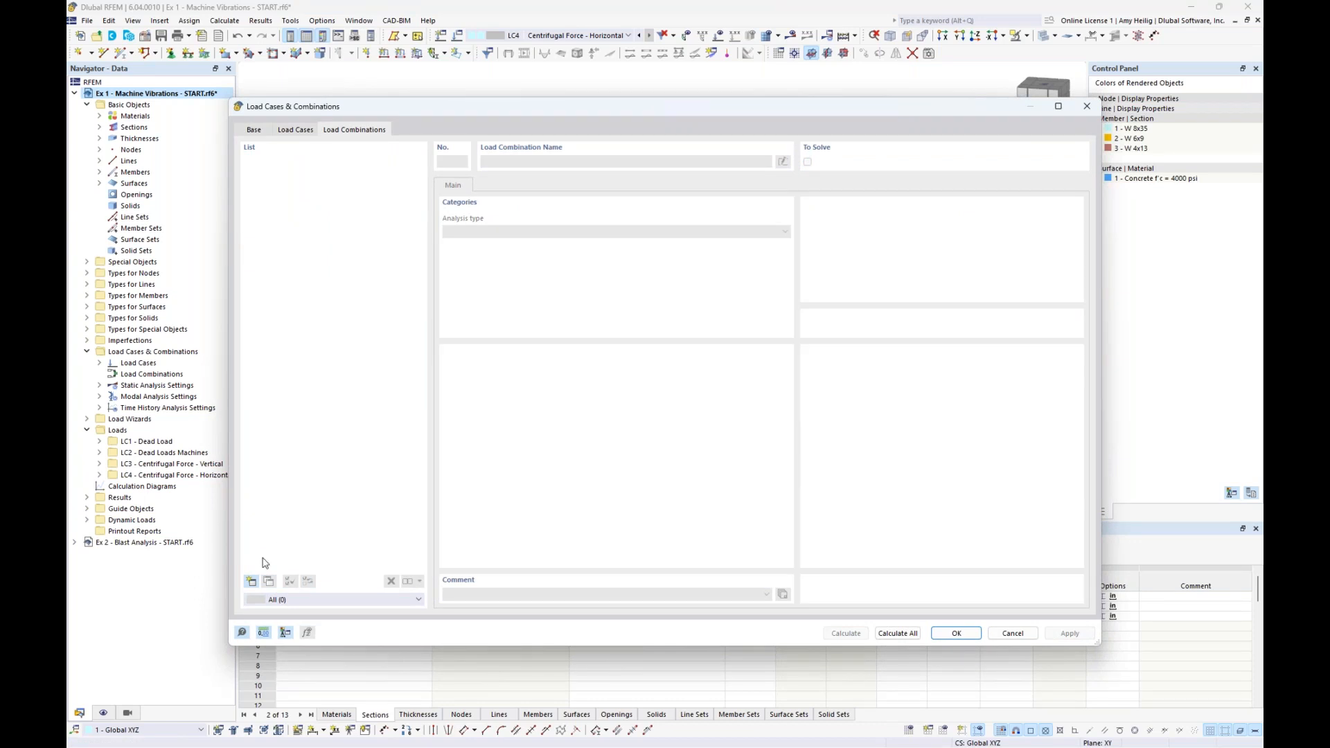
pyautogui.click(251, 581)
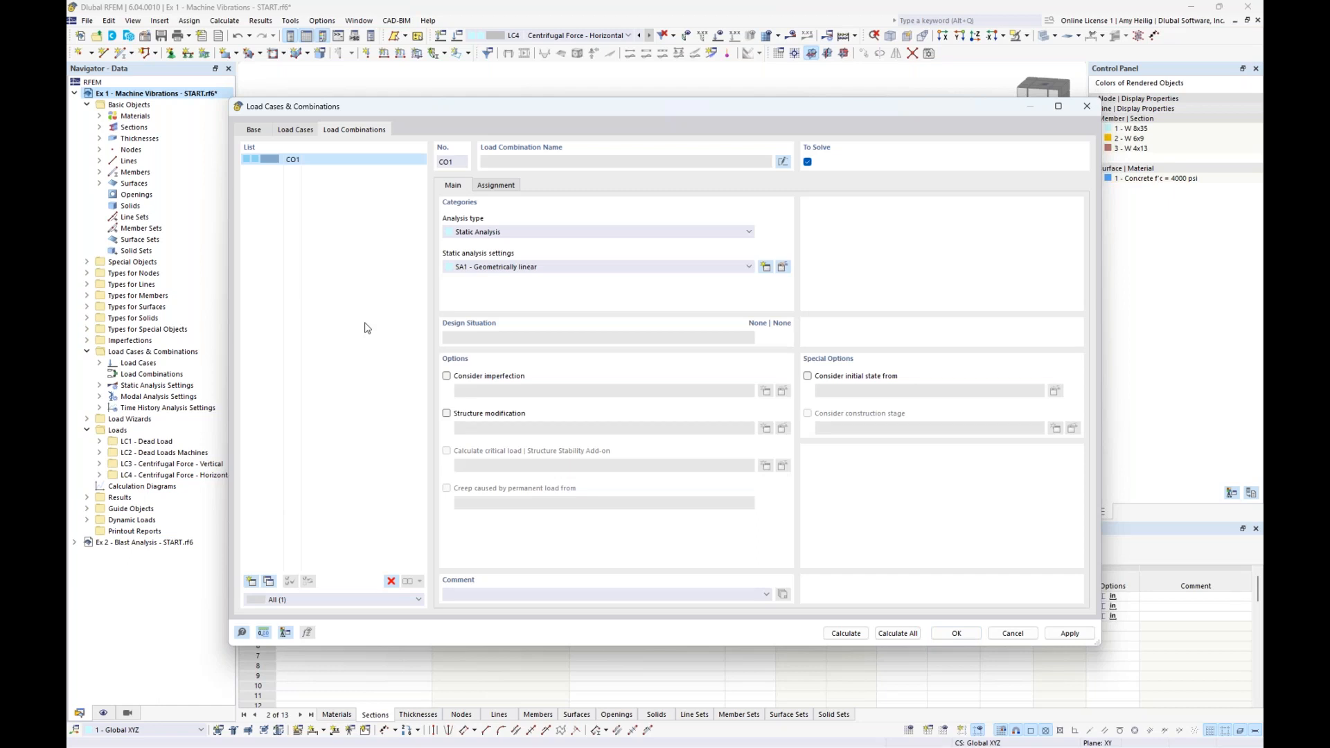
pyautogui.click(496, 186)
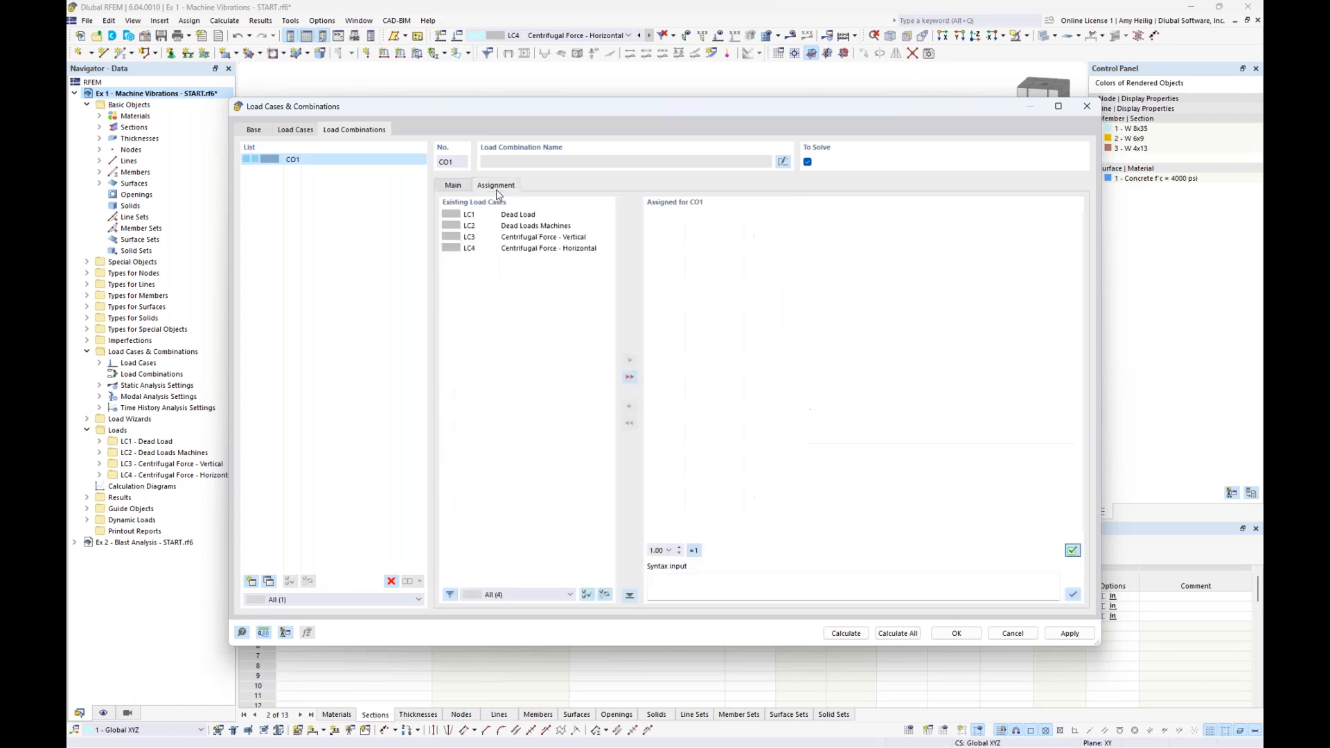
pyautogui.doubleClick(526, 218)
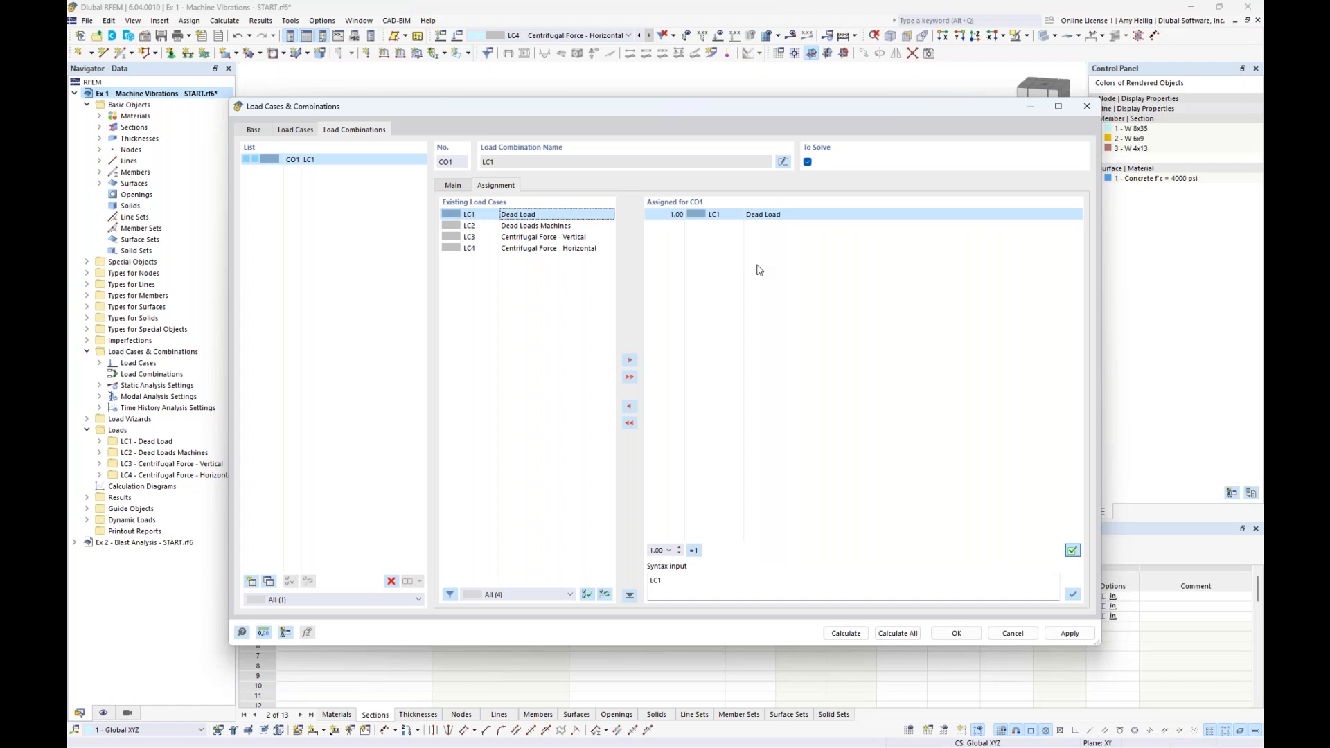
pyautogui.doubleClick(572, 227)
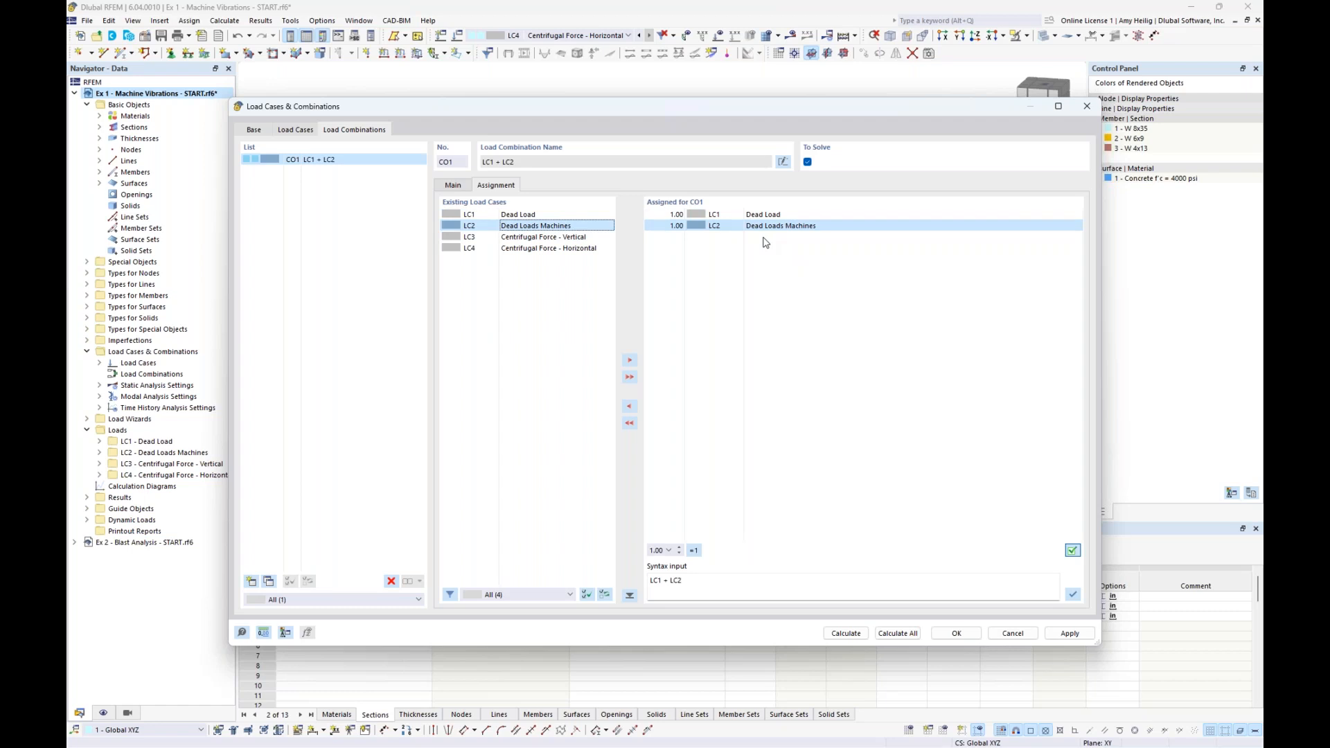
pyautogui.click(783, 161)
pyautogui.write('Mass Combination')
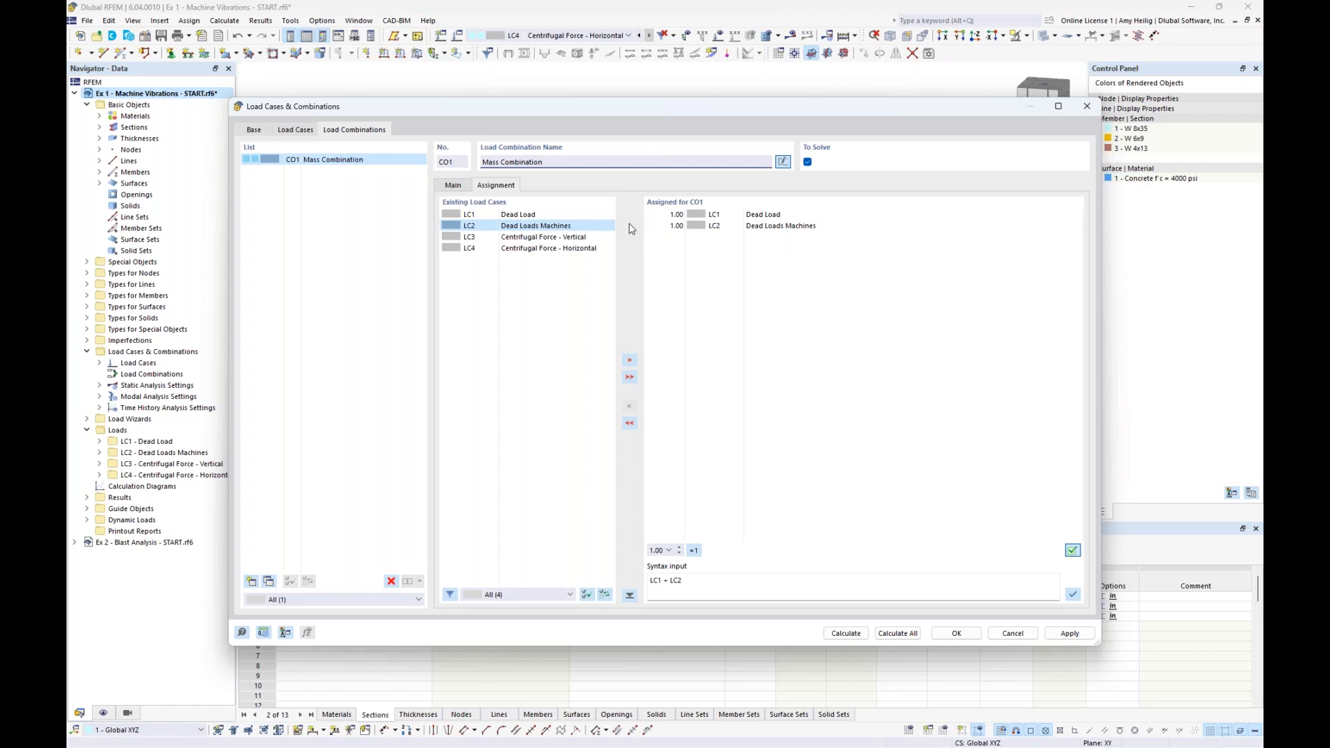
# Add load case LC5 named Modal and set its analysis type to Modal Analysis
pyautogui.click(299, 130)
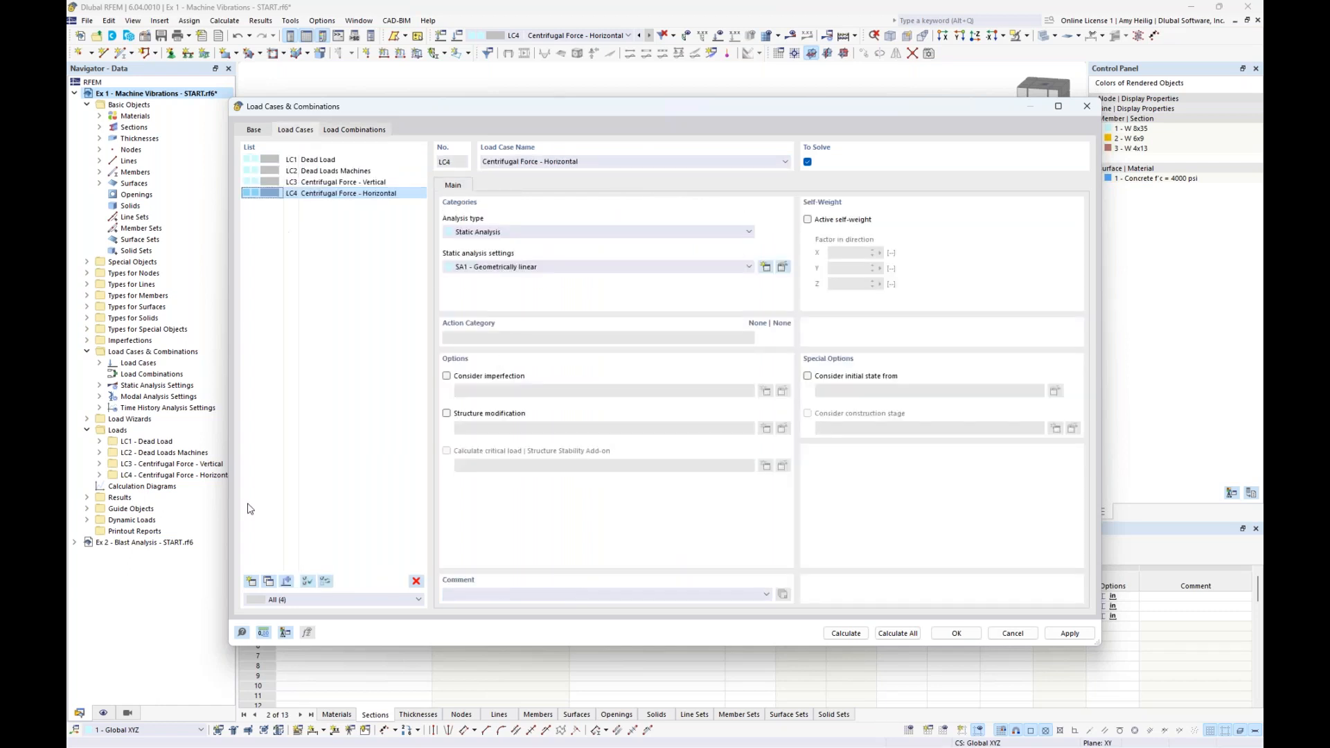
pyautogui.click(251, 582)
pyautogui.click(504, 163)
pyautogui.write('Modal')
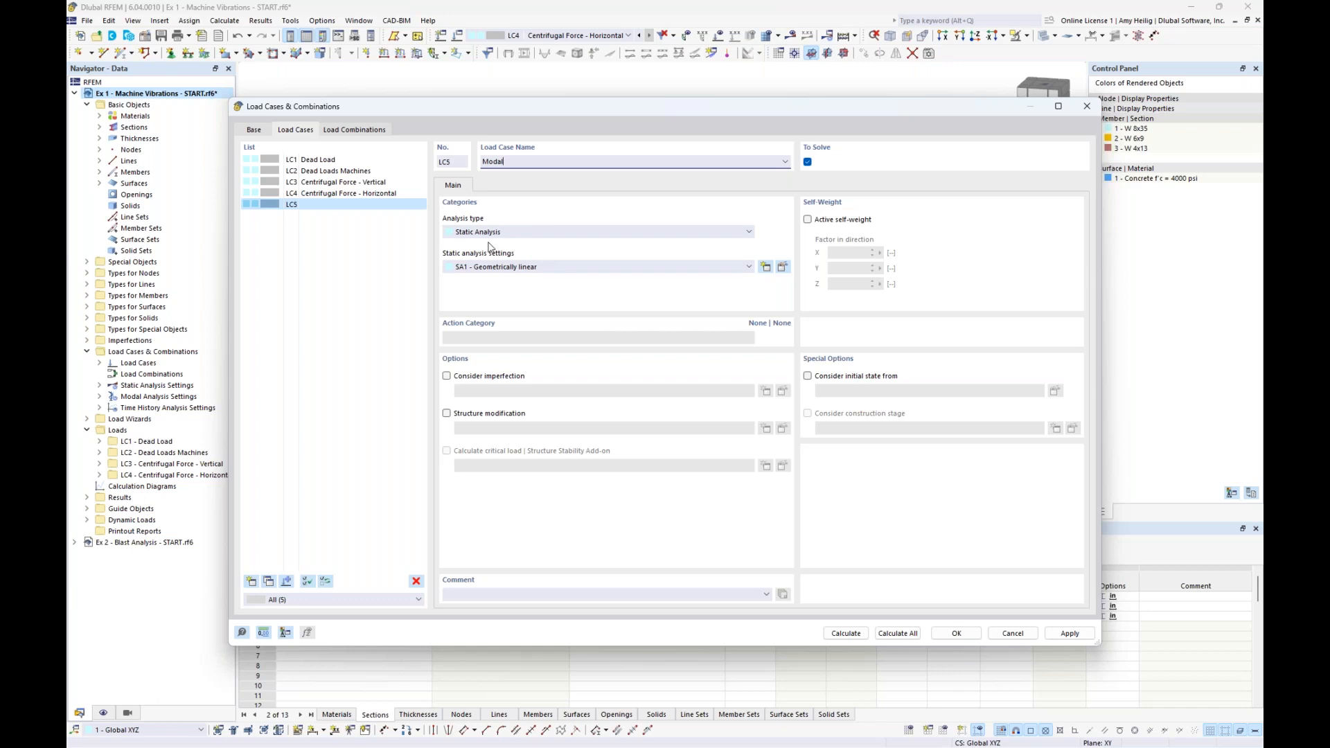
pyautogui.click(512, 232)
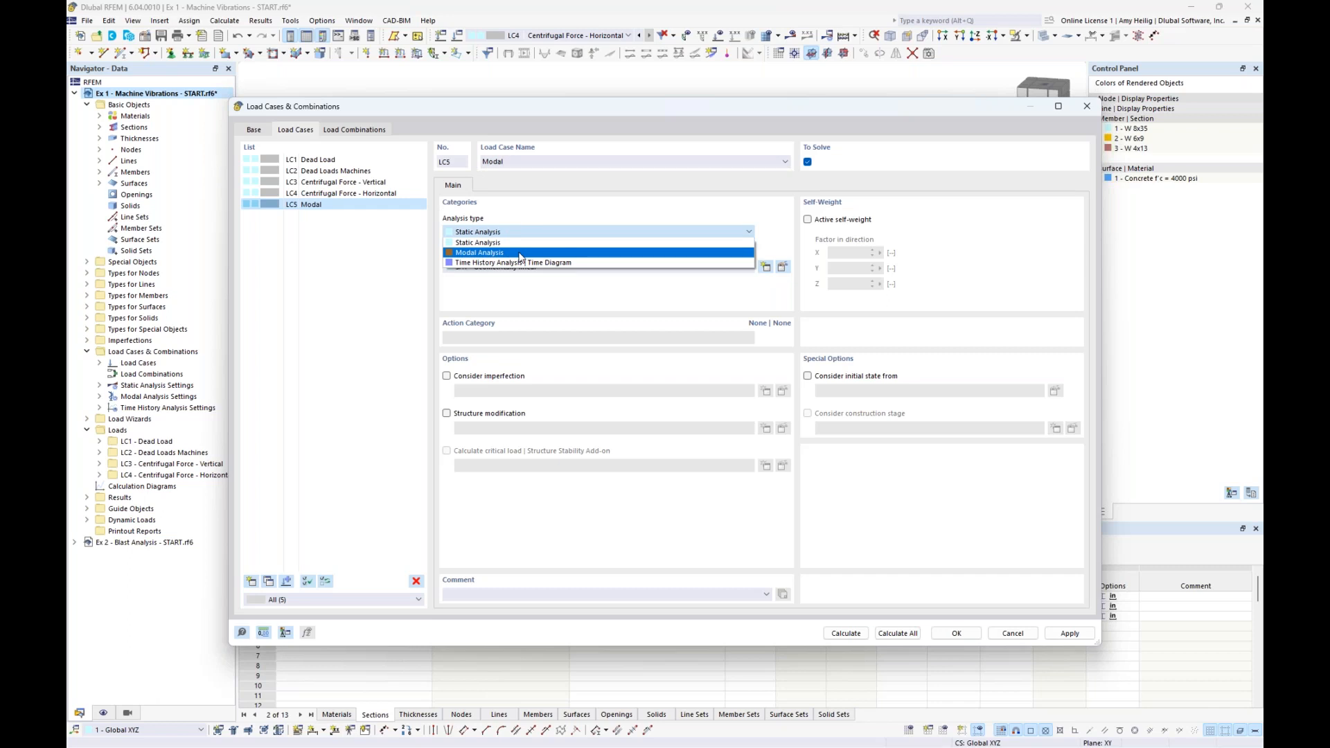
pyautogui.click(521, 253)
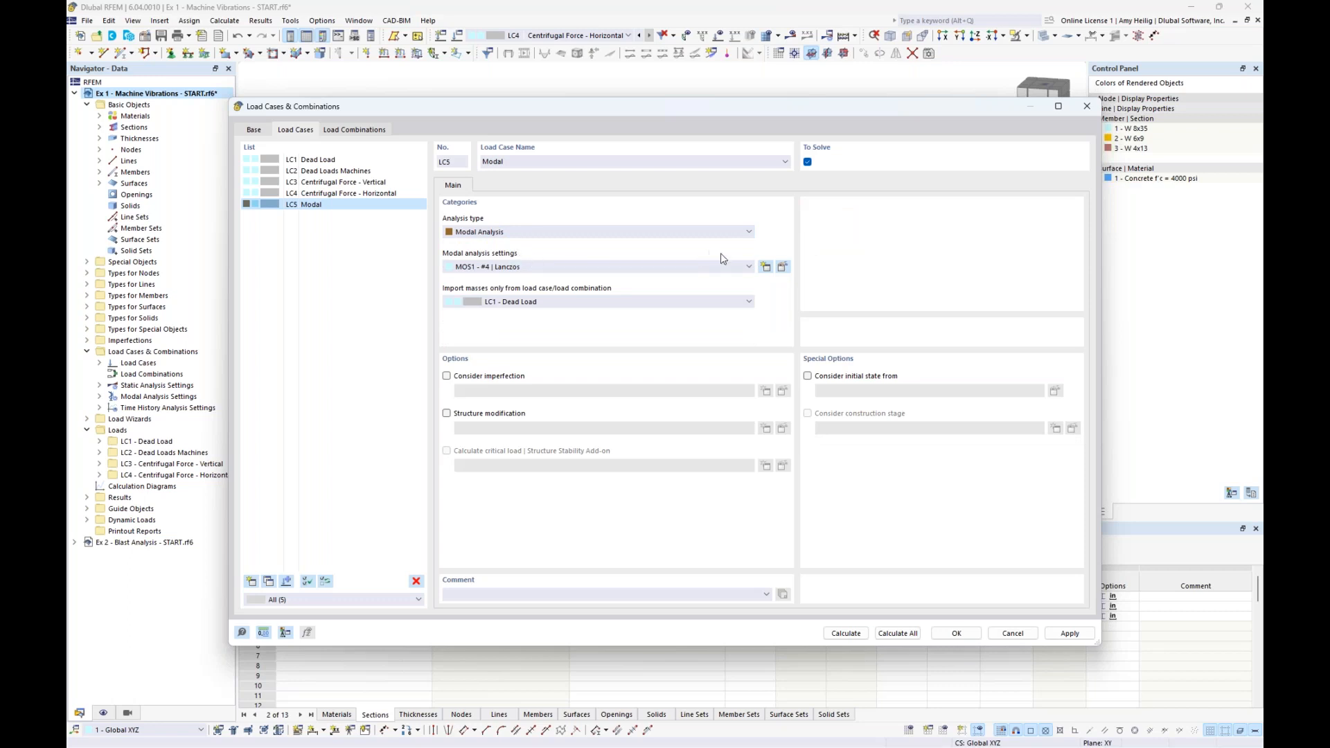
# Set the number of modes to 15 in modal analysis settings MOS1, keeping the Consistent mass matrix and the default mass conversion
pyautogui.click(782, 268)
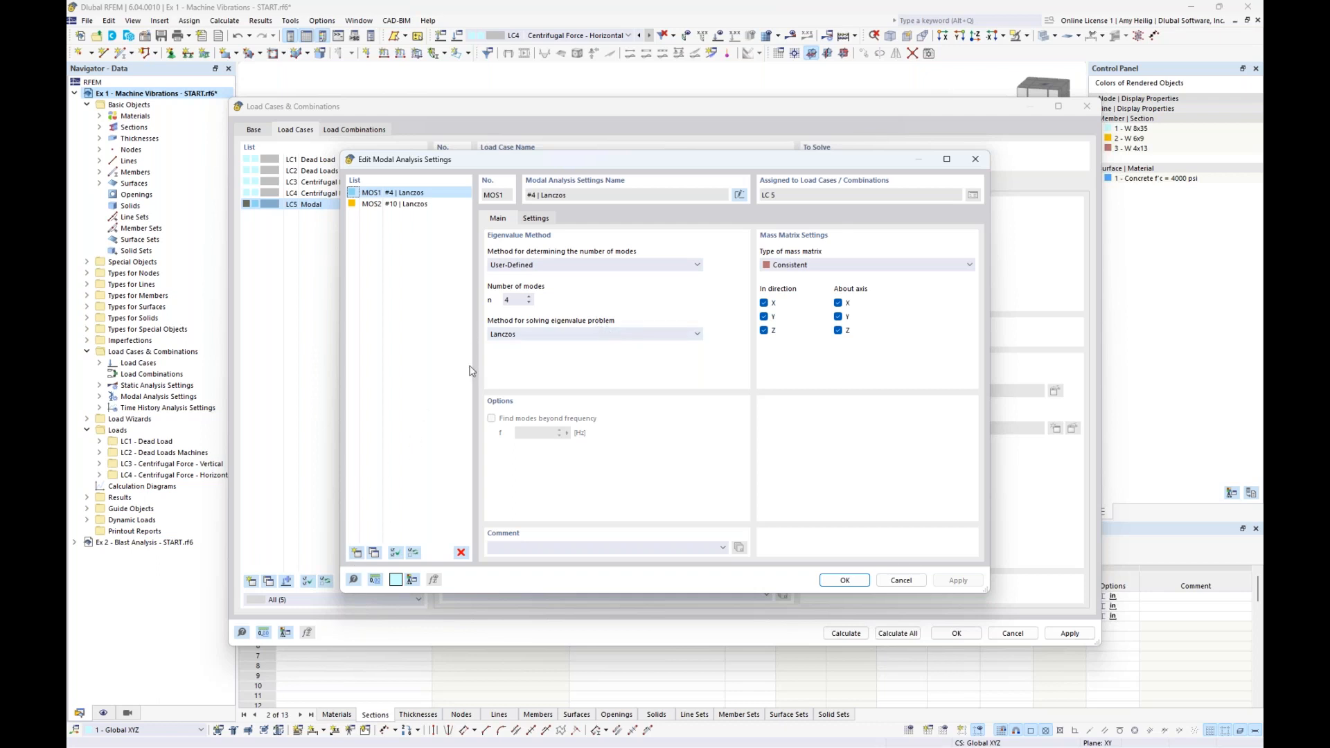
pyautogui.doubleClick(518, 298)
pyautogui.write('15')
pyautogui.click(819, 269)
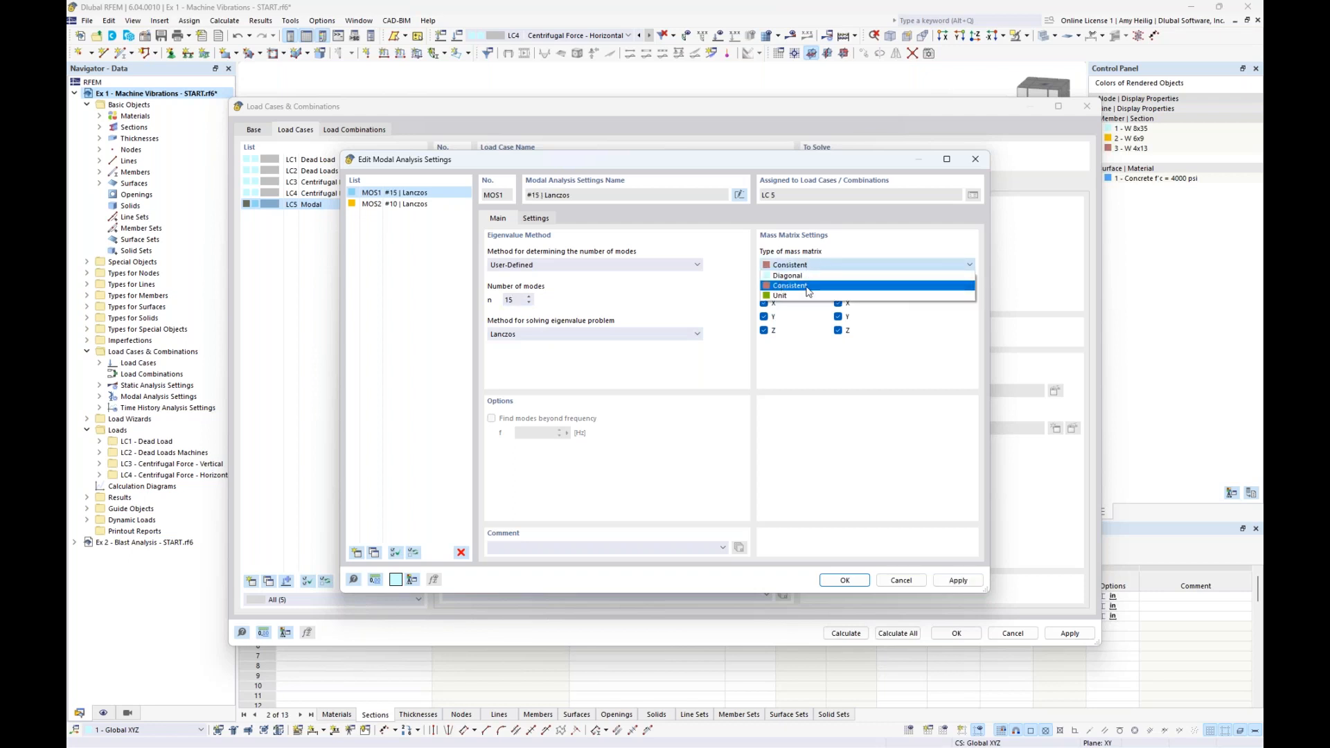
pyautogui.click(873, 262)
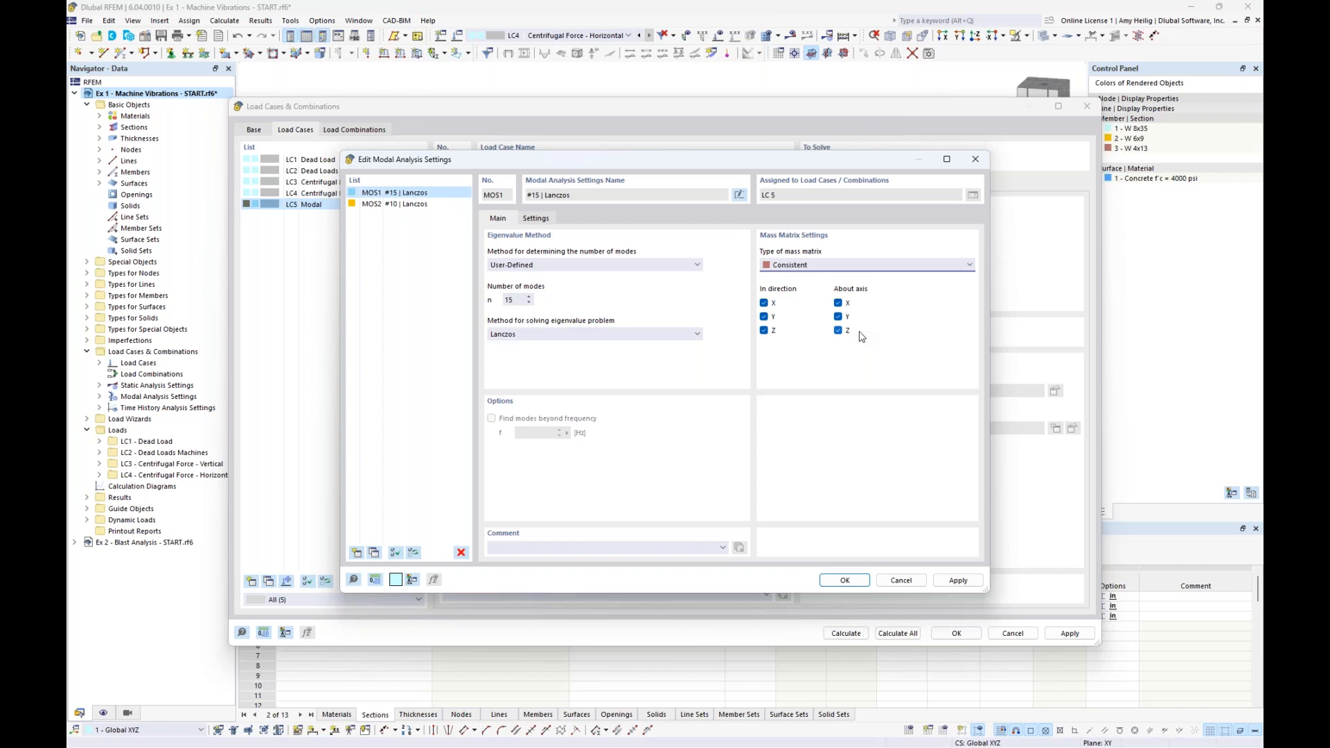
pyautogui.click(537, 219)
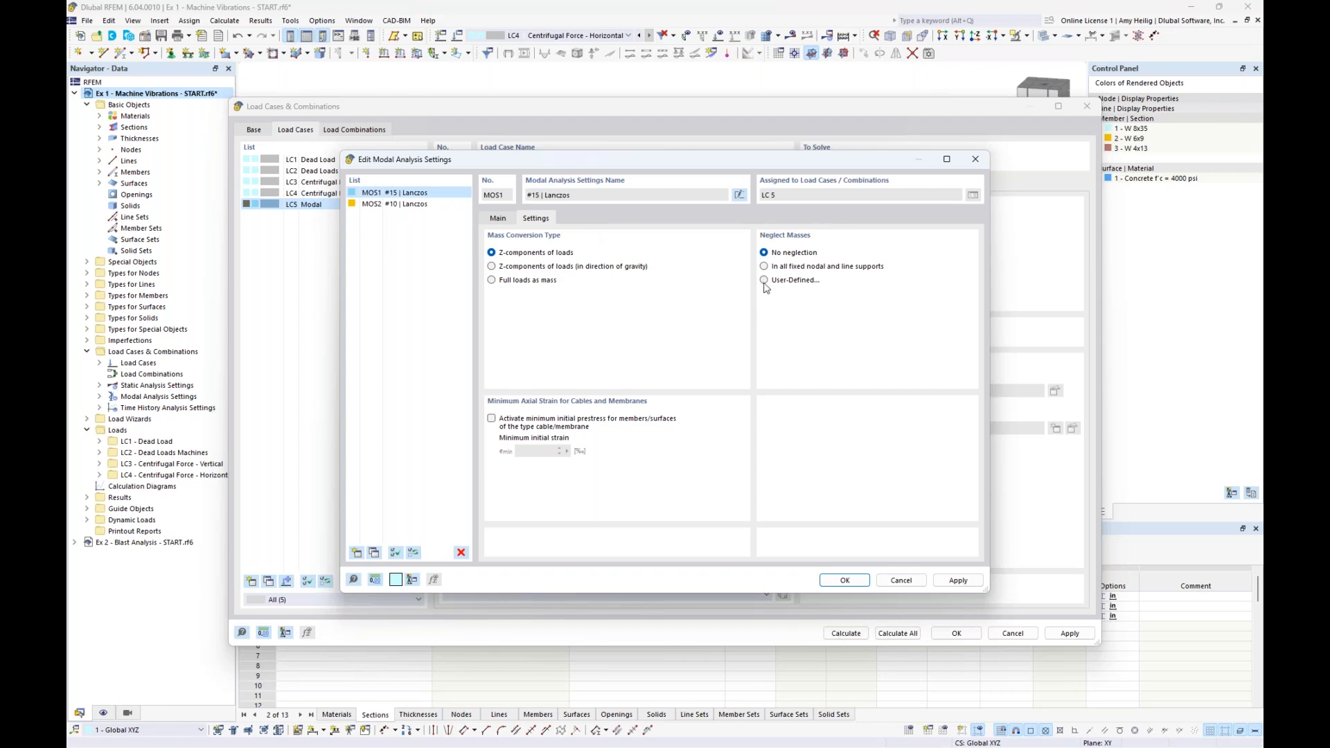
pyautogui.click(844, 581)
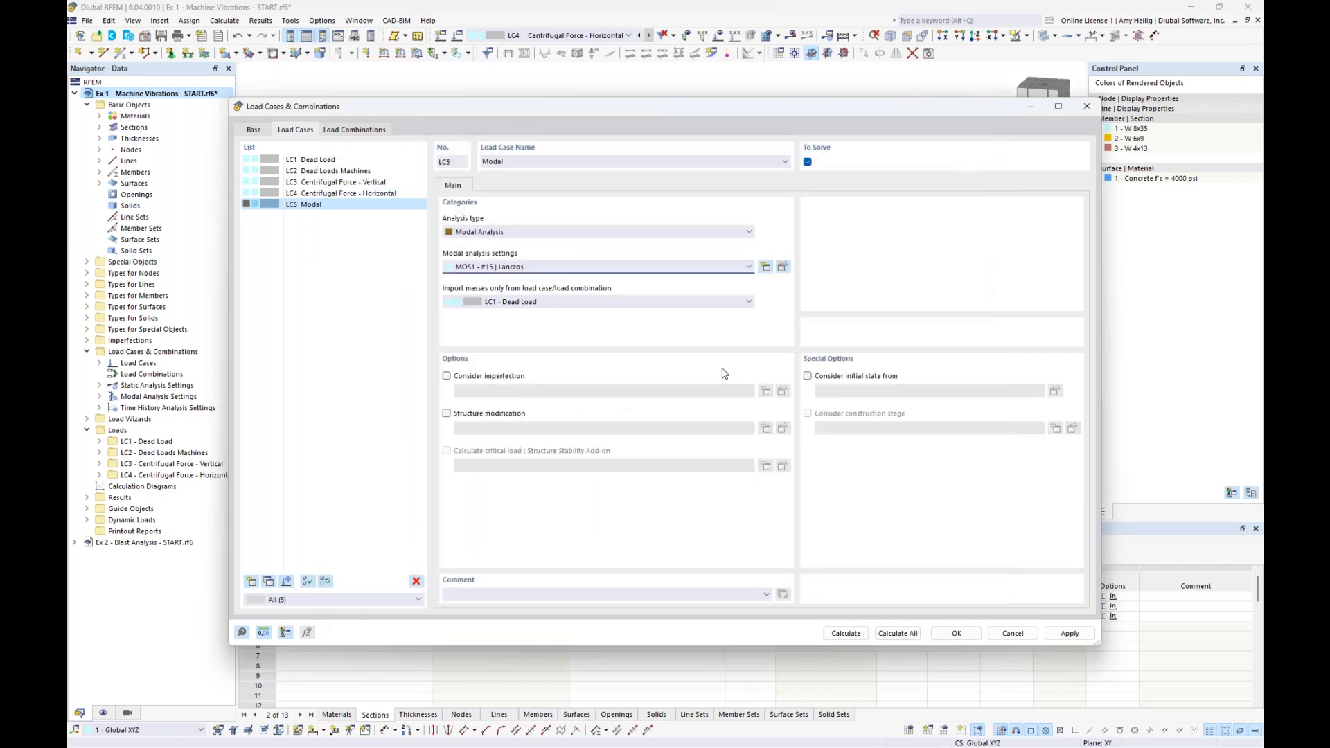
# Import the masses for the Modal load case from CO1 - Mass Combination and calculate it
pyautogui.click(539, 302)
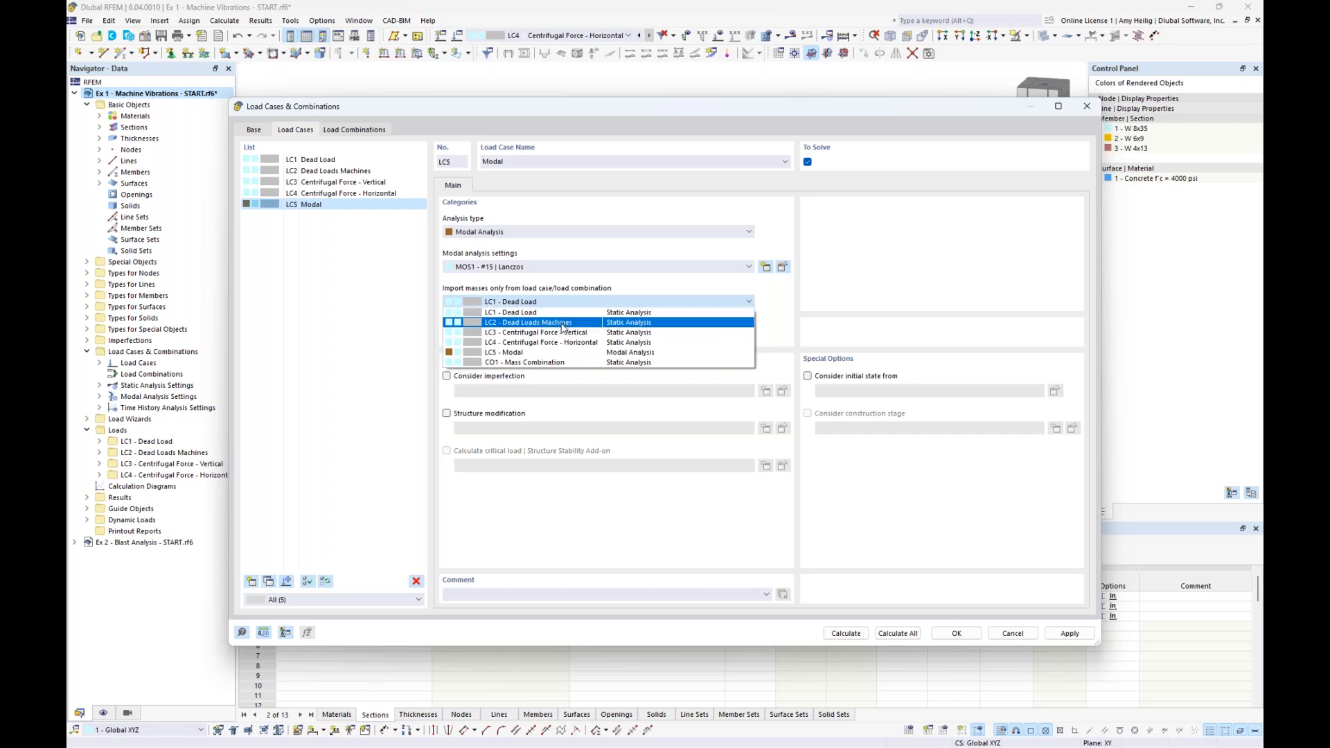
pyautogui.click(565, 363)
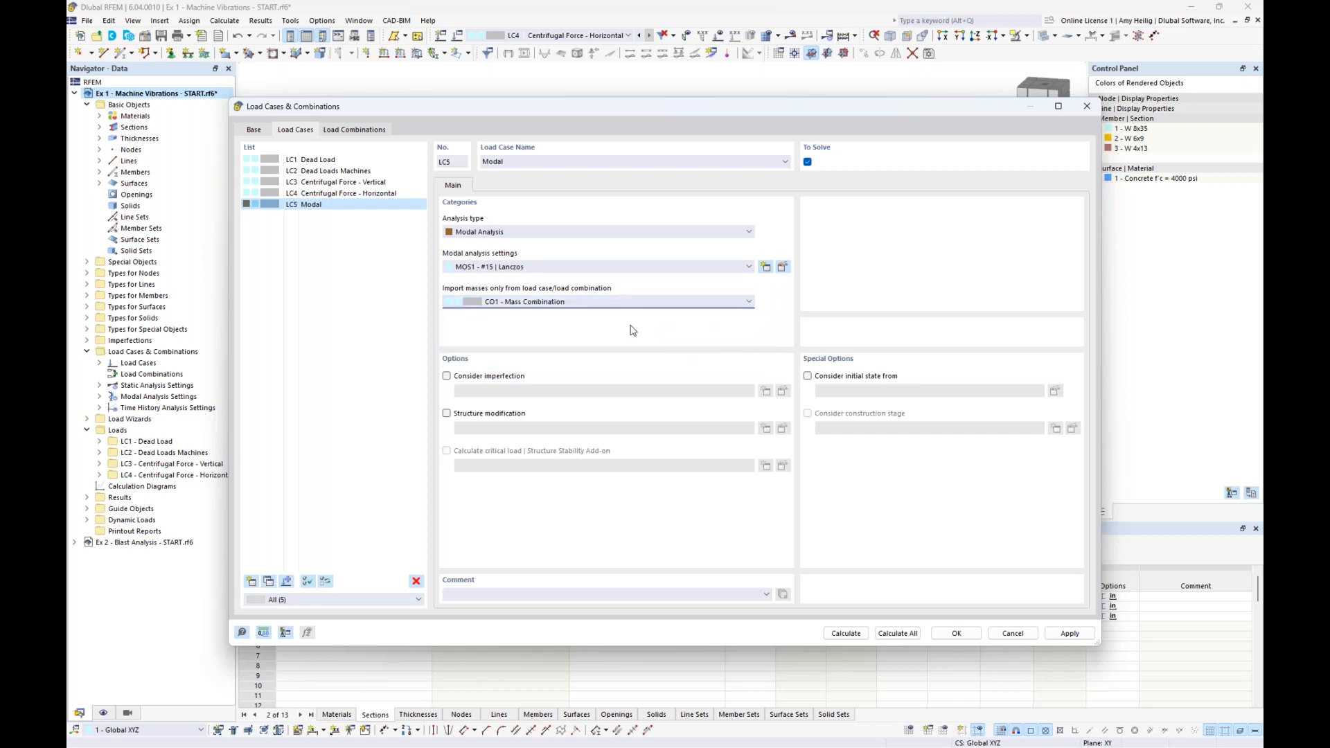
pyautogui.click(846, 633)
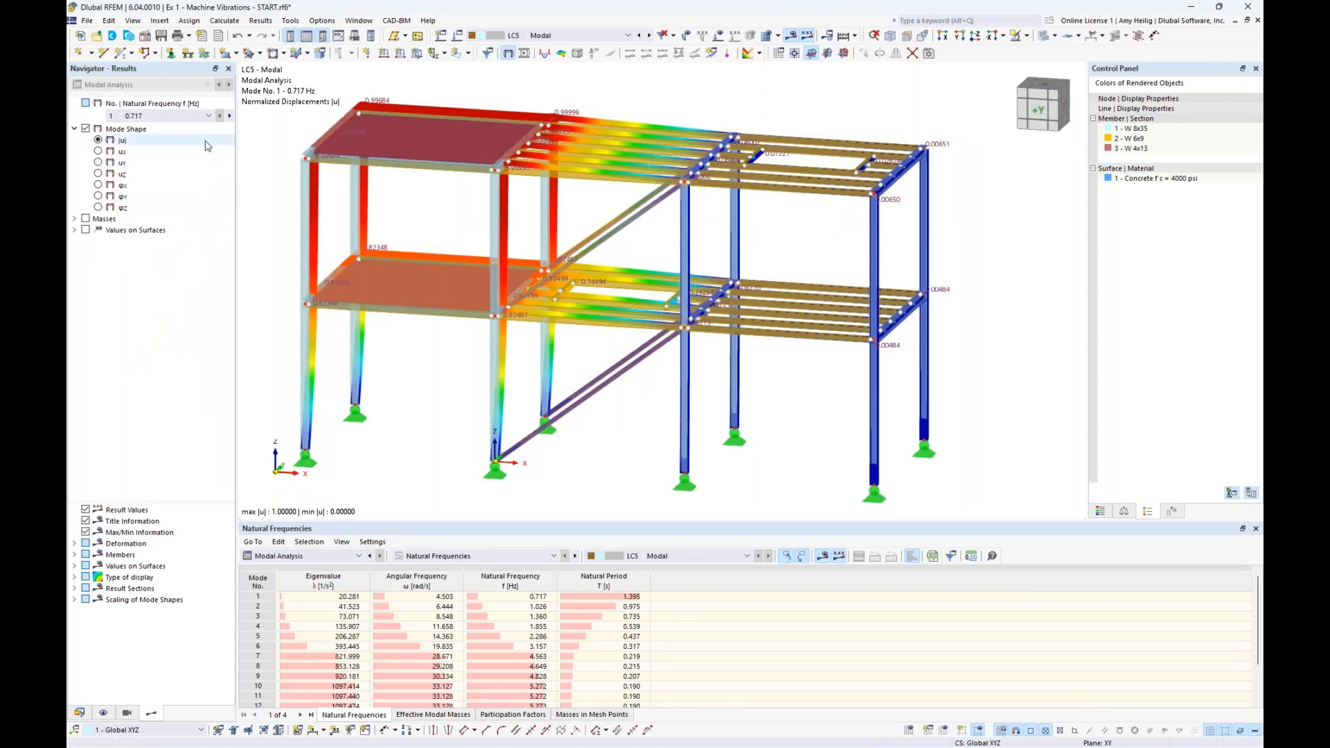
# Display the mode shapes of modes 2 and 6 and examine the deformed frame
pyautogui.click(208, 117)
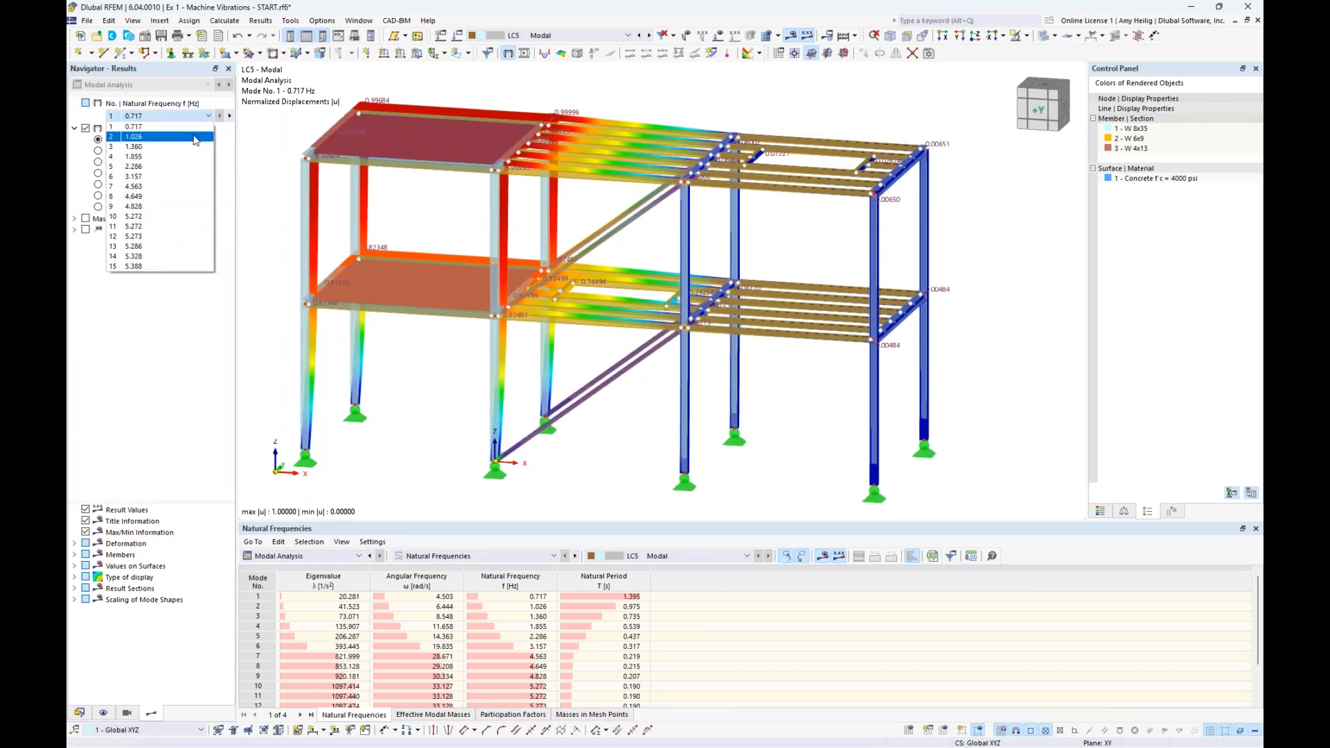
pyautogui.click(195, 137)
pyautogui.click(208, 116)
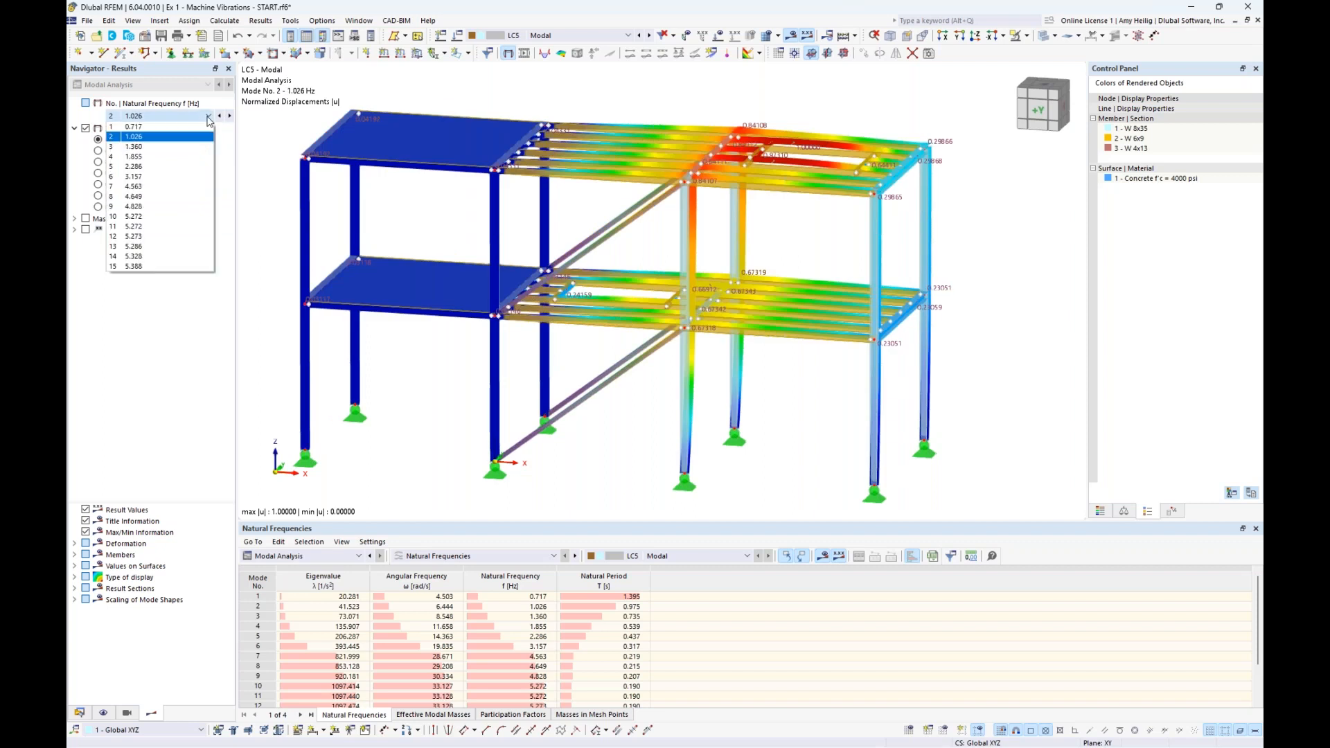
pyautogui.click(175, 178)
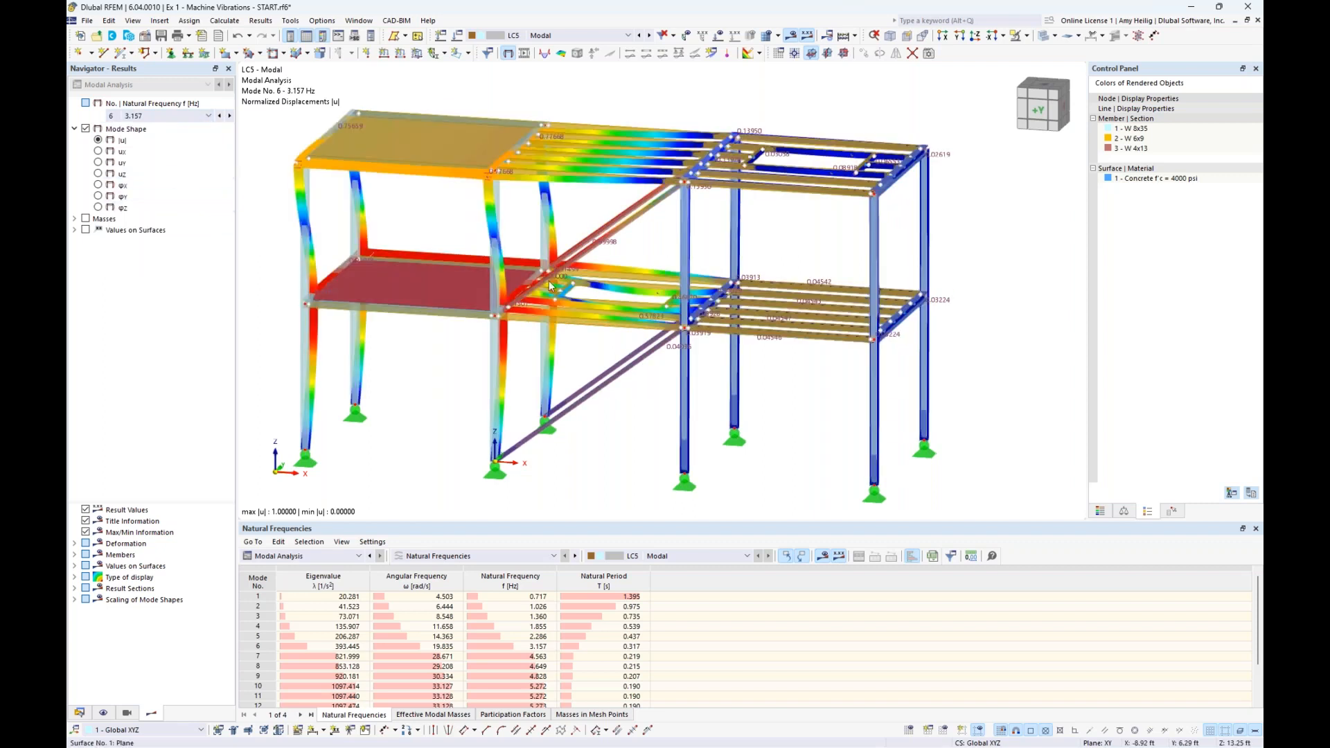
pyautogui.moveTo(649, 229); pyautogui.dragTo(696, 232, button='middle')
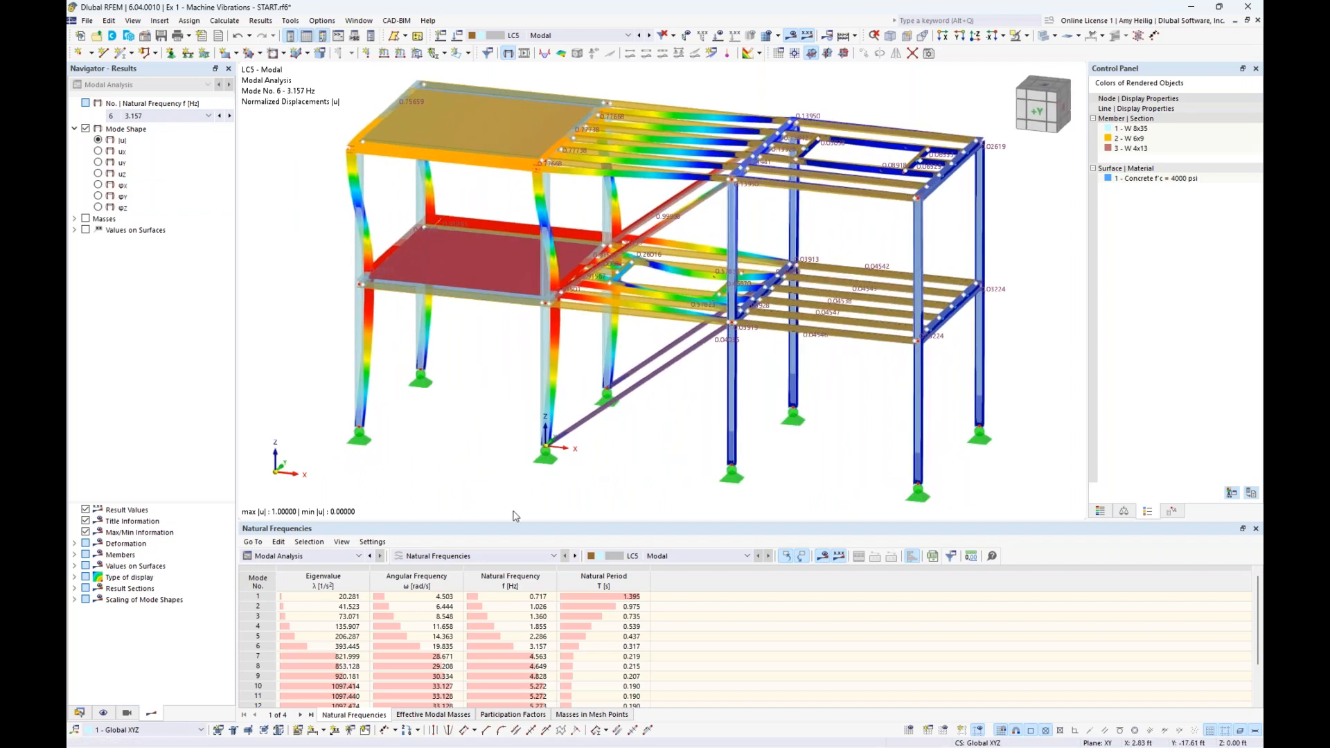
# Enlarge the Natural Frequencies table until all 15 modes fit, and reframe the model above it
pyautogui.moveTo(511, 521); pyautogui.dragTo(511, 479)
pyautogui.click(350, 514)
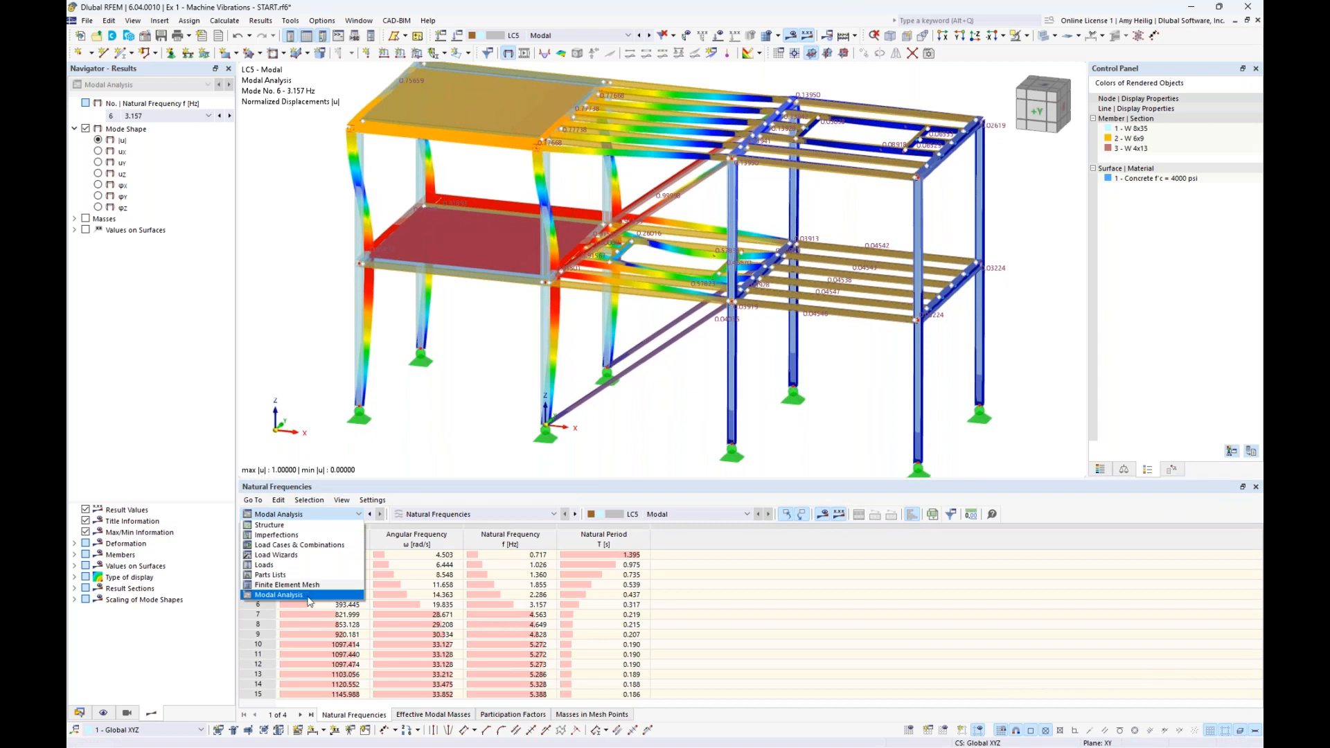
pyautogui.click(309, 597)
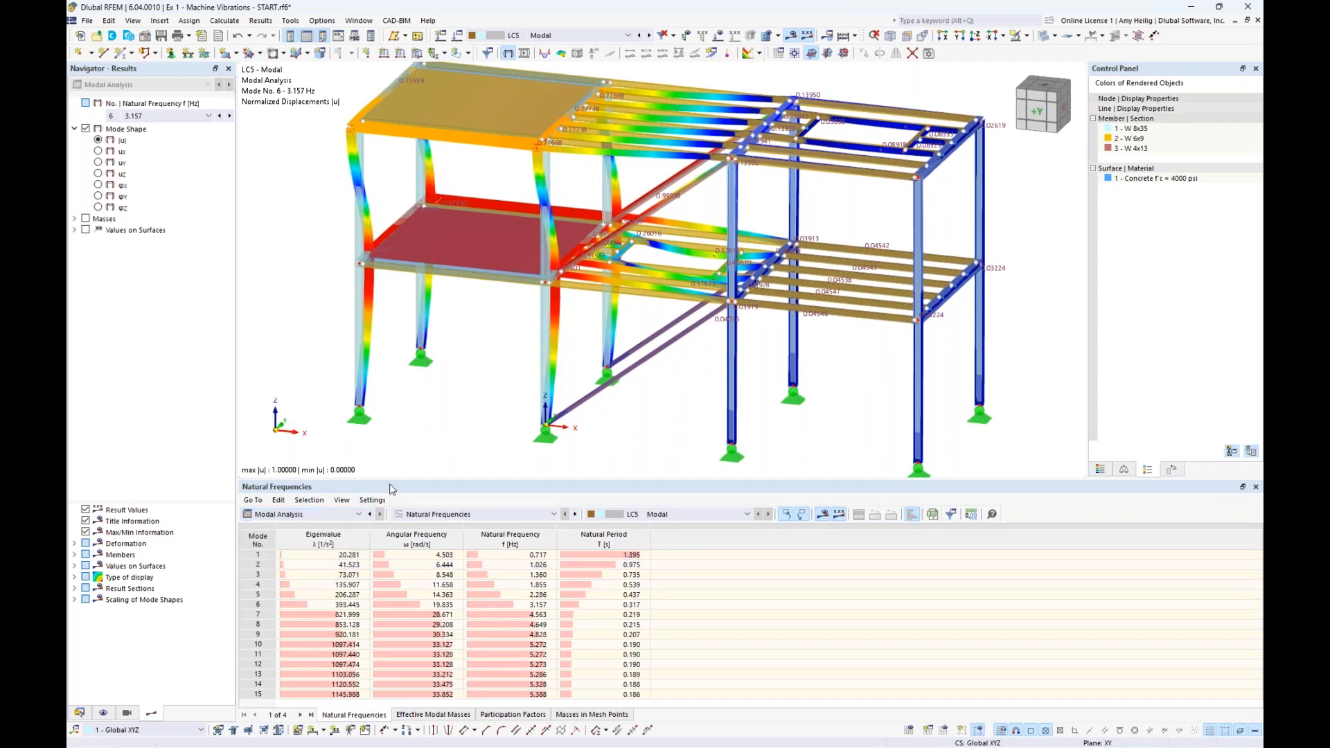
pyautogui.moveTo(392, 479); pyautogui.dragTo(406, 443)
pyautogui.scroll(-2, 482, 361)
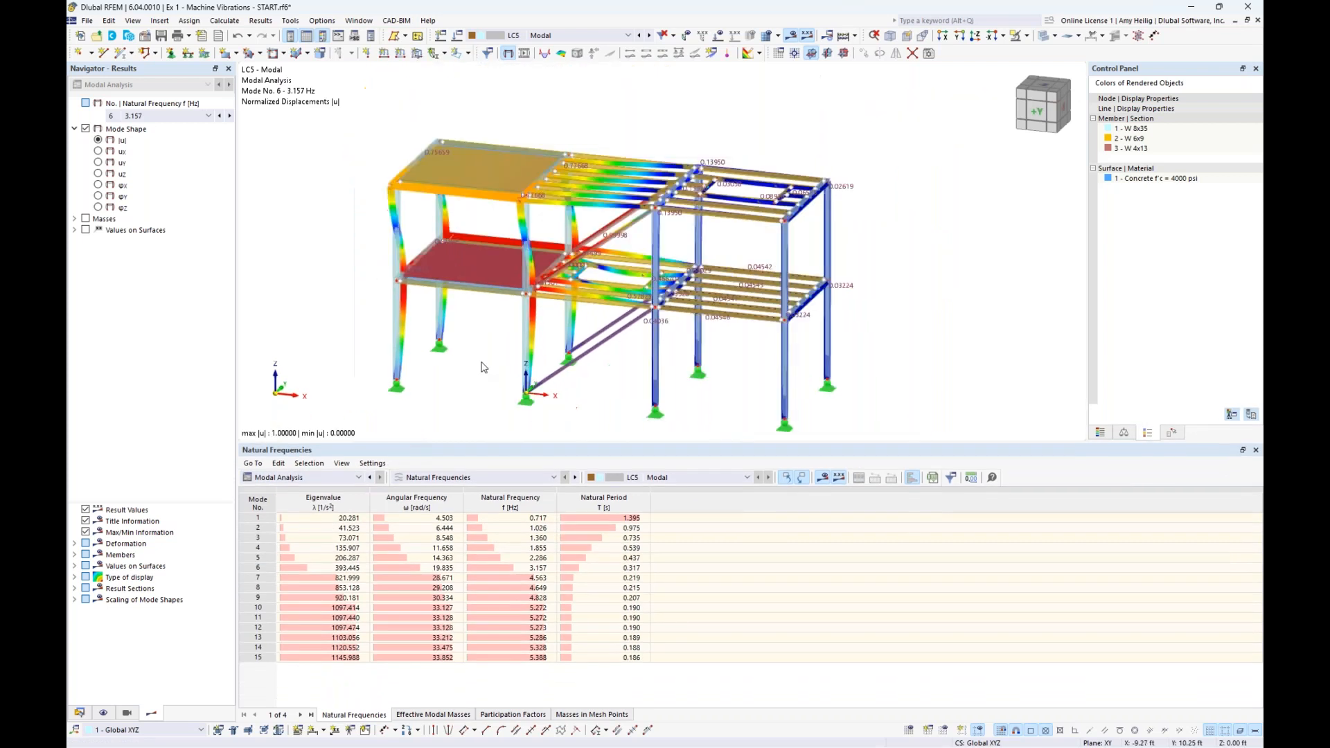
pyautogui.moveTo(482, 361); pyautogui.dragTo(509, 353, button='middle')
# Compare the mode shapes of modes 1, 2, 3, 4 and 6 from the table, then show mode 6 with the model in wireframe
pyautogui.click(356, 518)
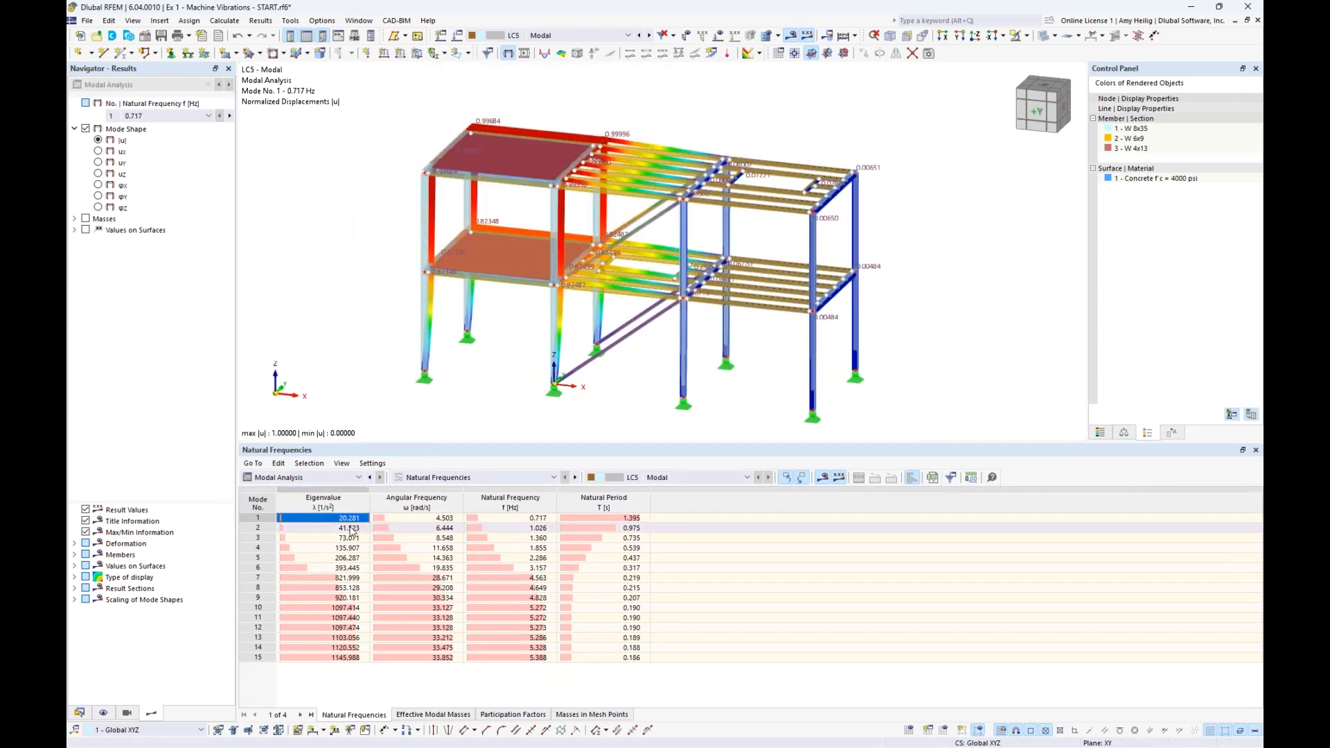
pyautogui.click(347, 529)
pyautogui.click(349, 538)
pyautogui.click(346, 548)
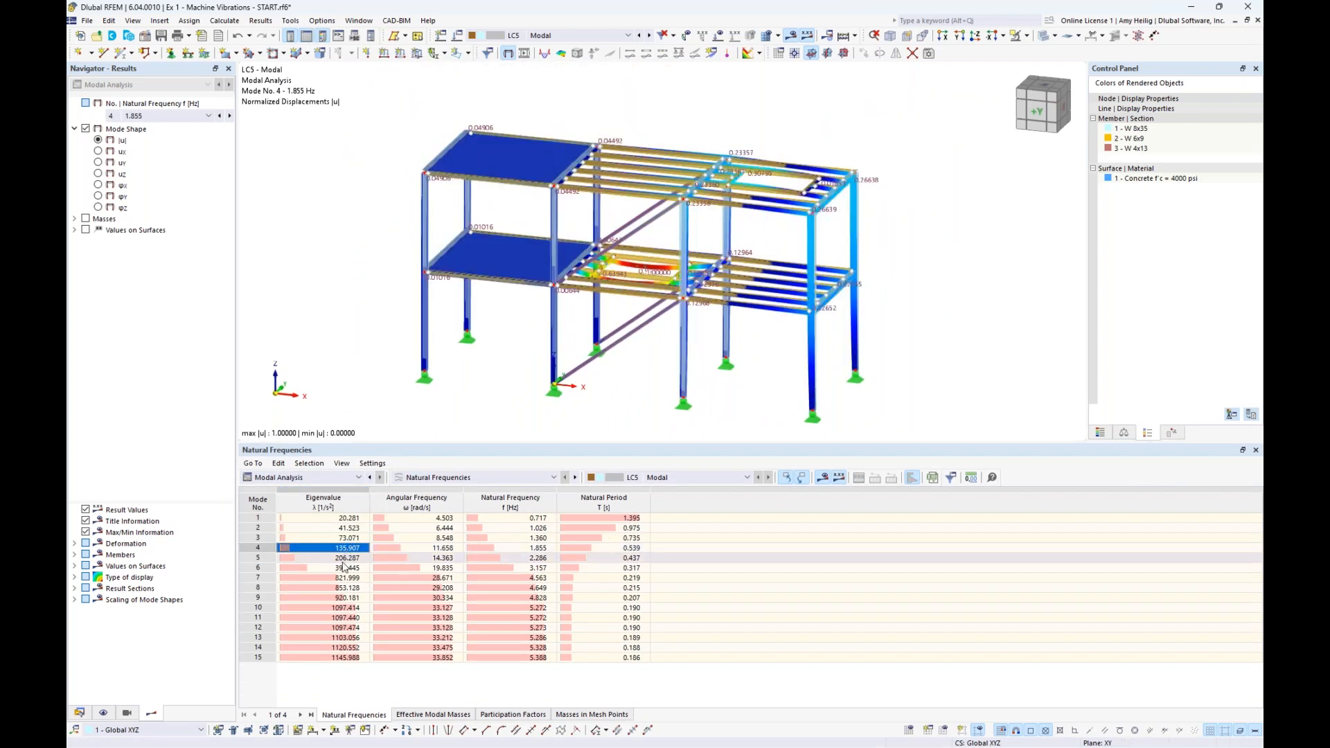
pyautogui.click(340, 568)
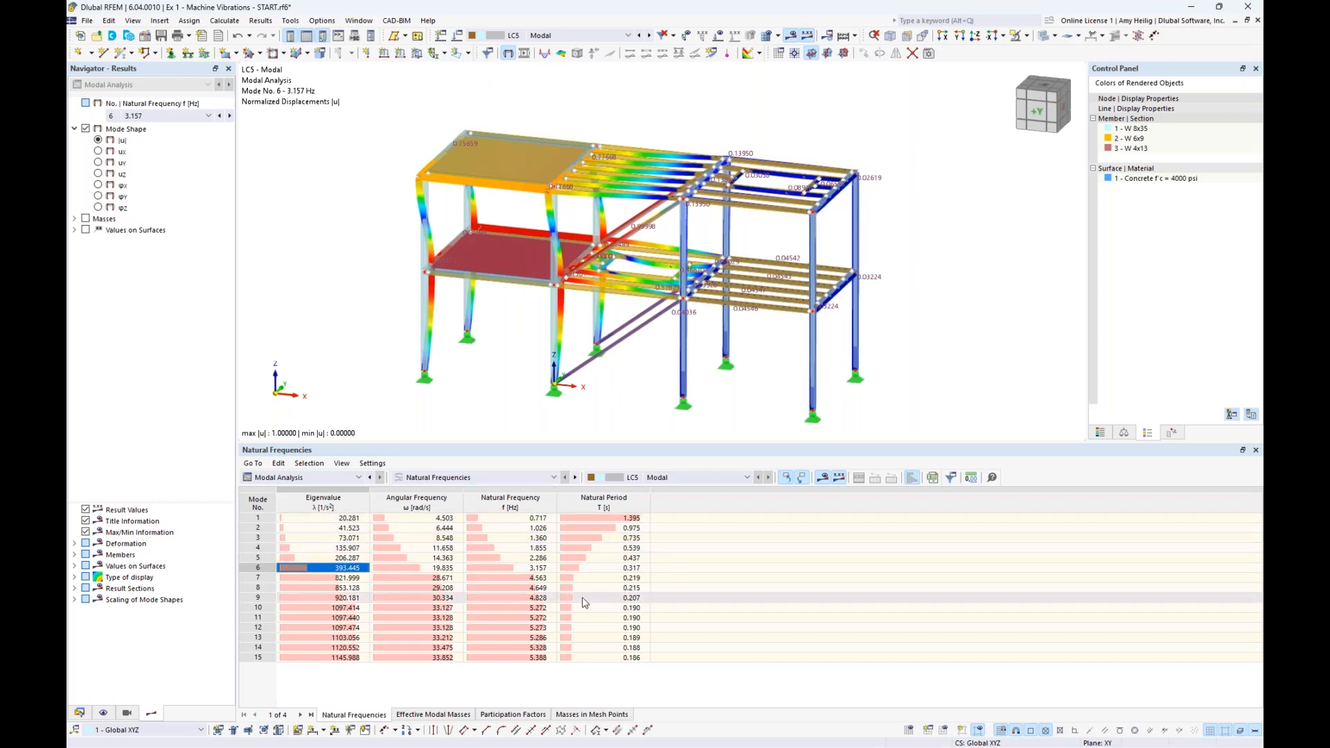
pyautogui.click(1044, 35)
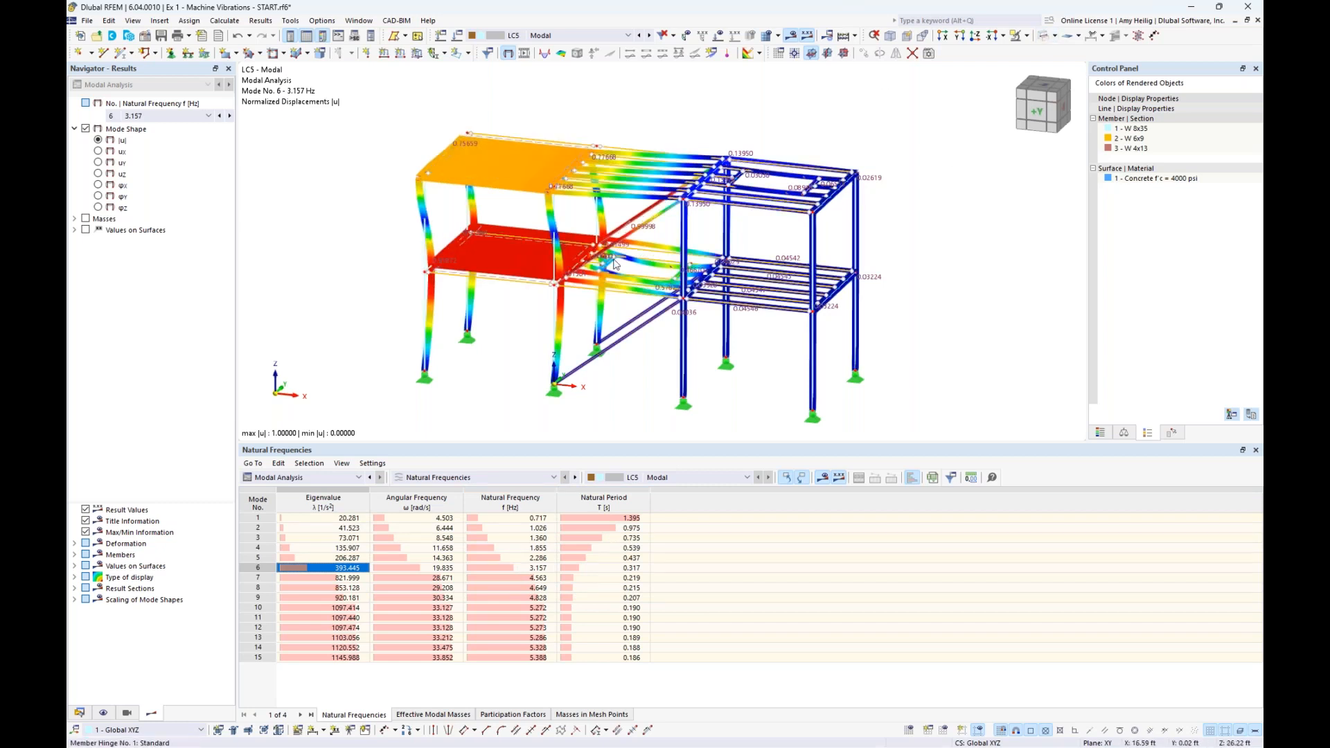
# Review the effective modal masses of all modes, checking the governing translational modes 1, 8 and 15 with their mode shapes
pyautogui.click(420, 715)
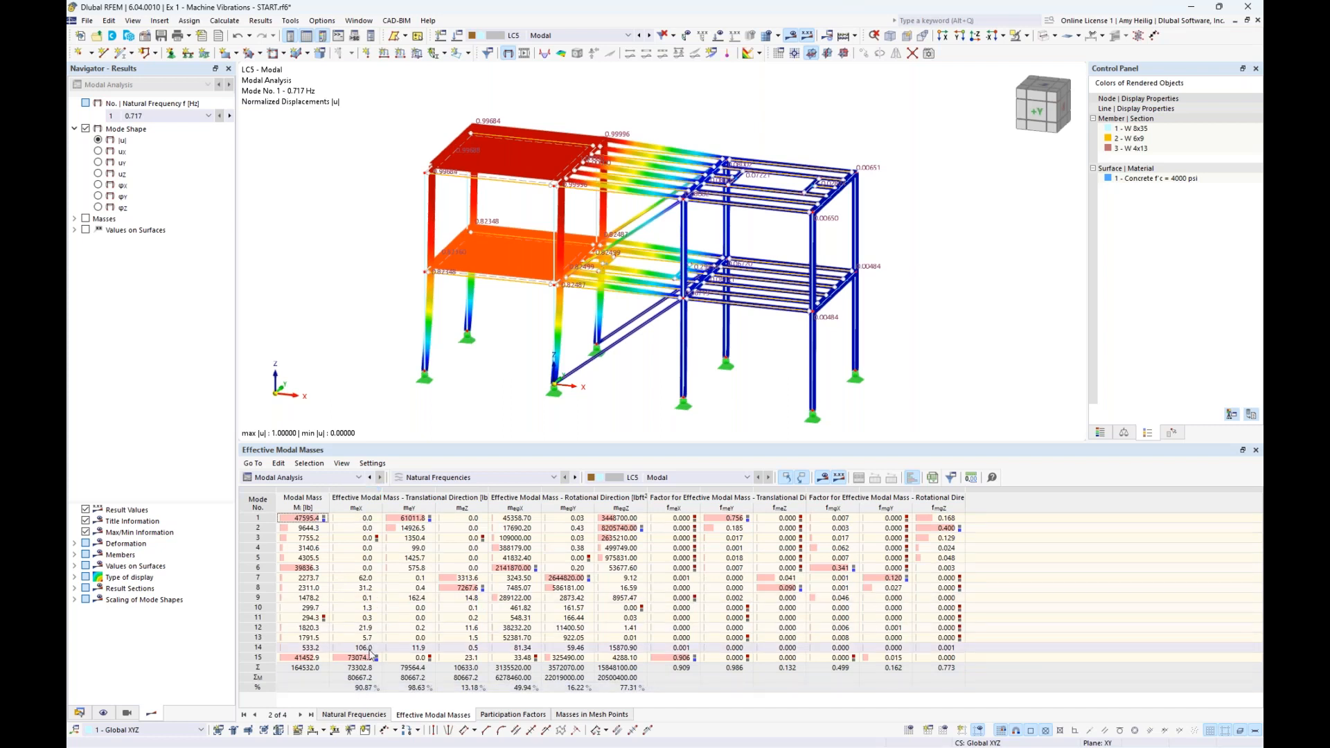
pyautogui.click(416, 520)
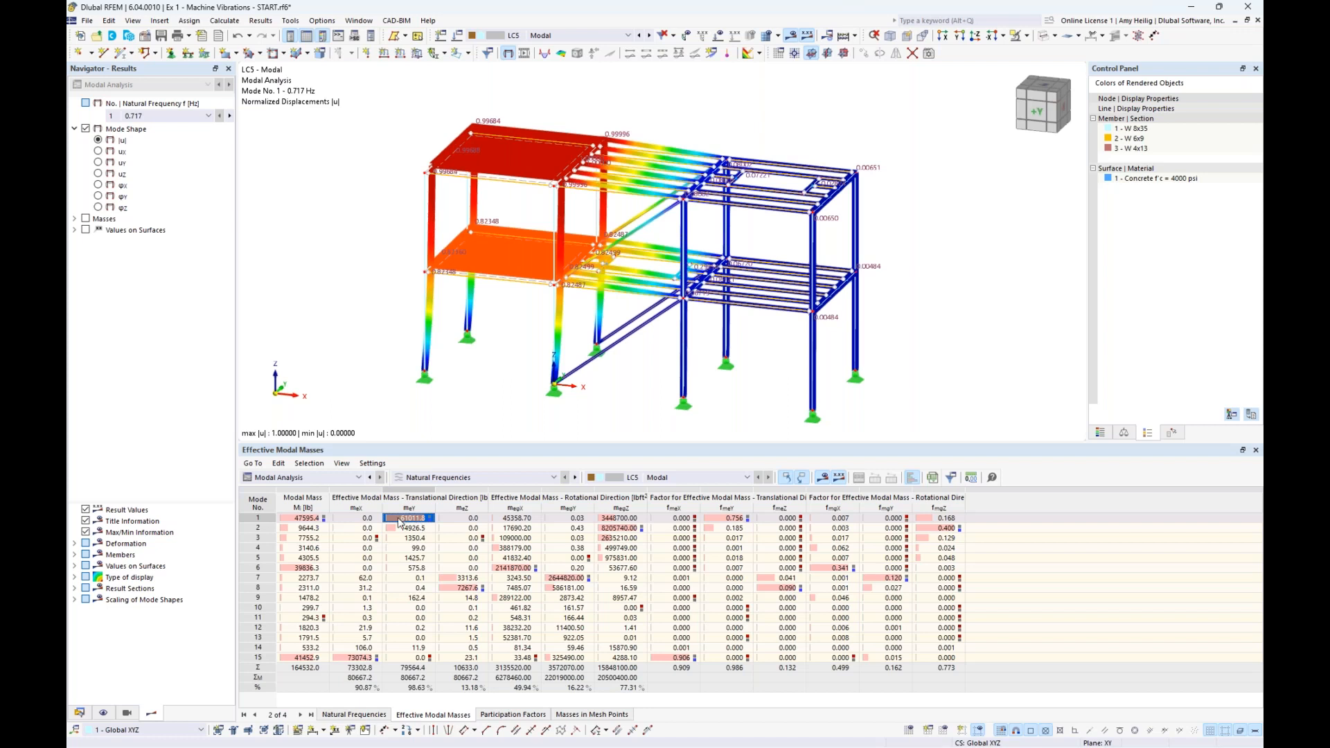
pyautogui.click(459, 588)
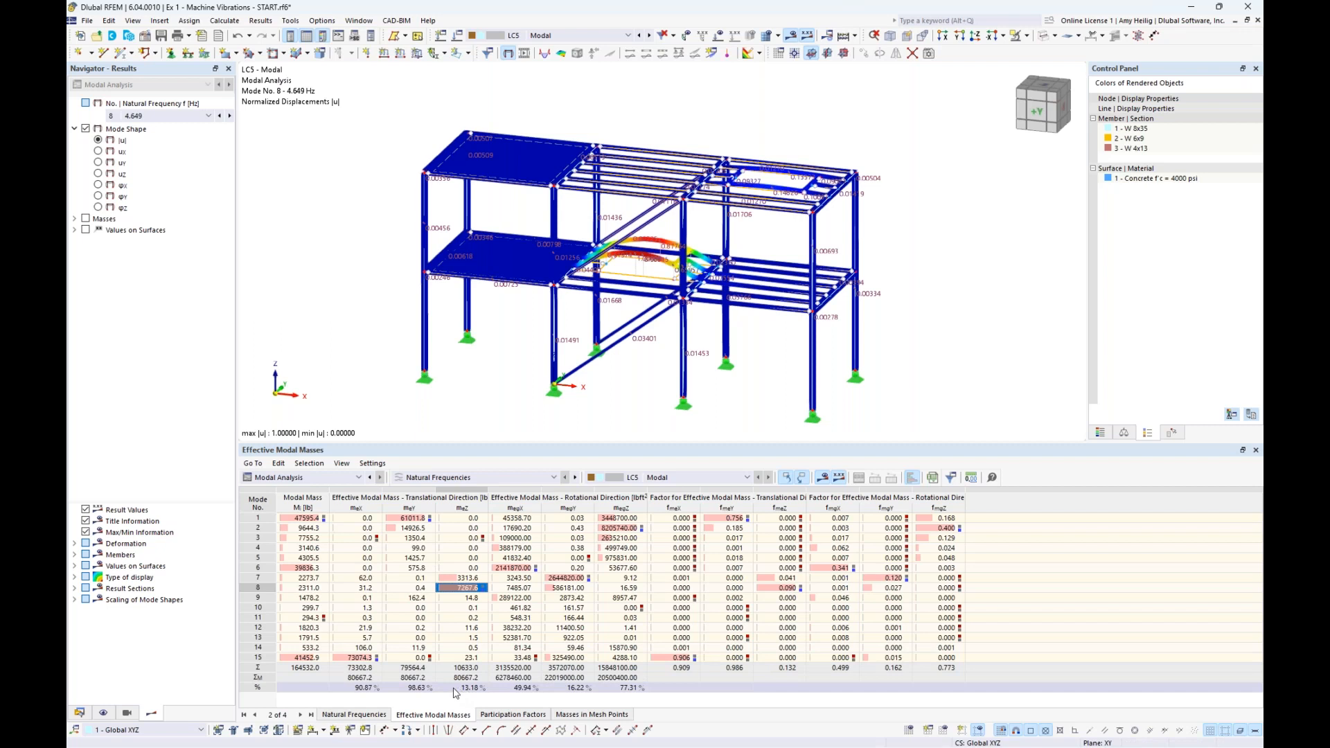
pyautogui.click(351, 658)
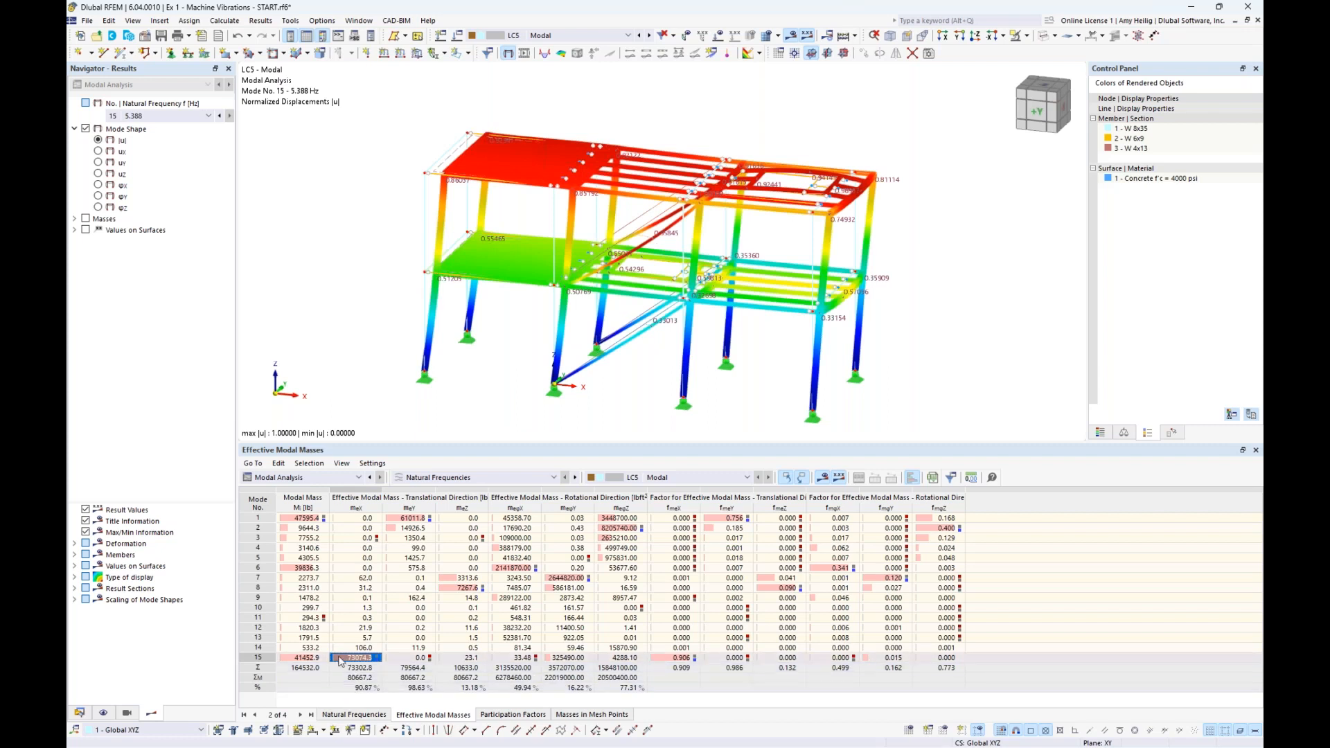
# Look up the natural frequency of mode 15 and compare it with the machines' excitation frequency on the PowerPoint slide
pyautogui.click(350, 718)
pyautogui.click(295, 659)
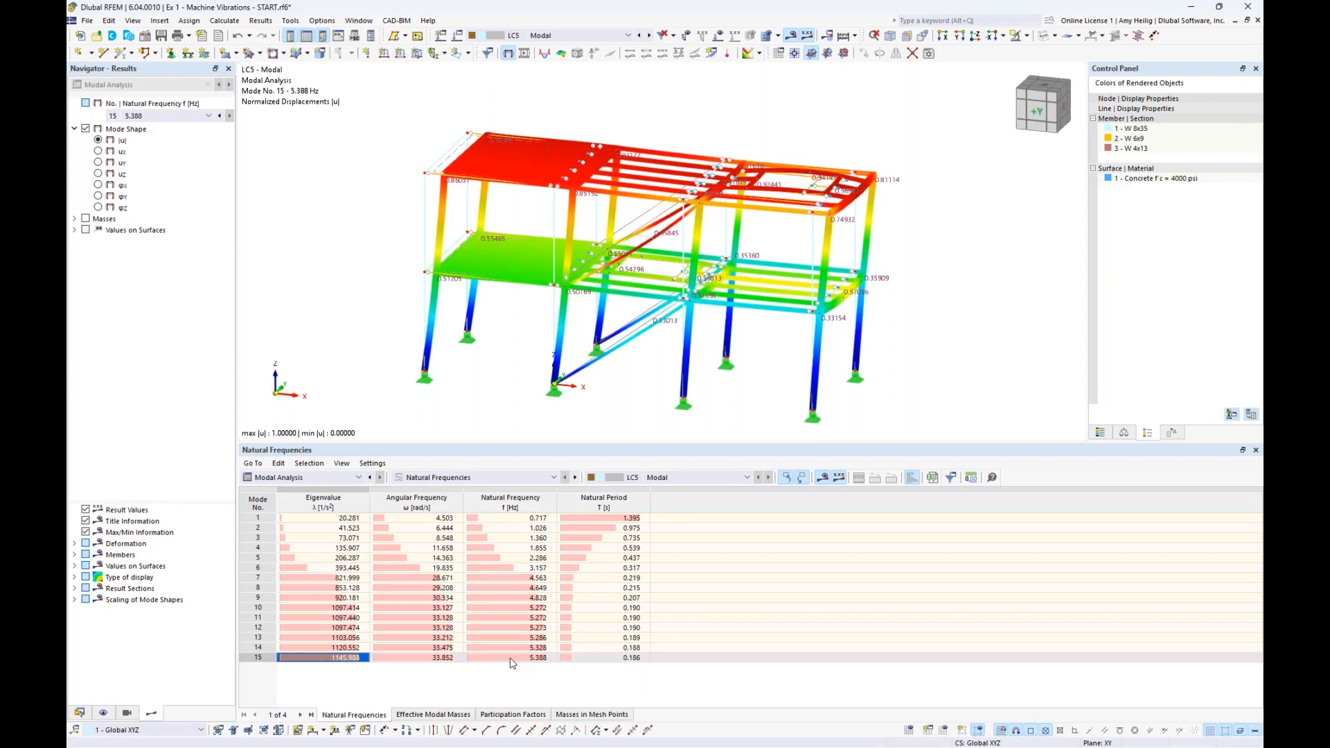
pyautogui.press('super+Tab')
pyautogui.click(524, 354)
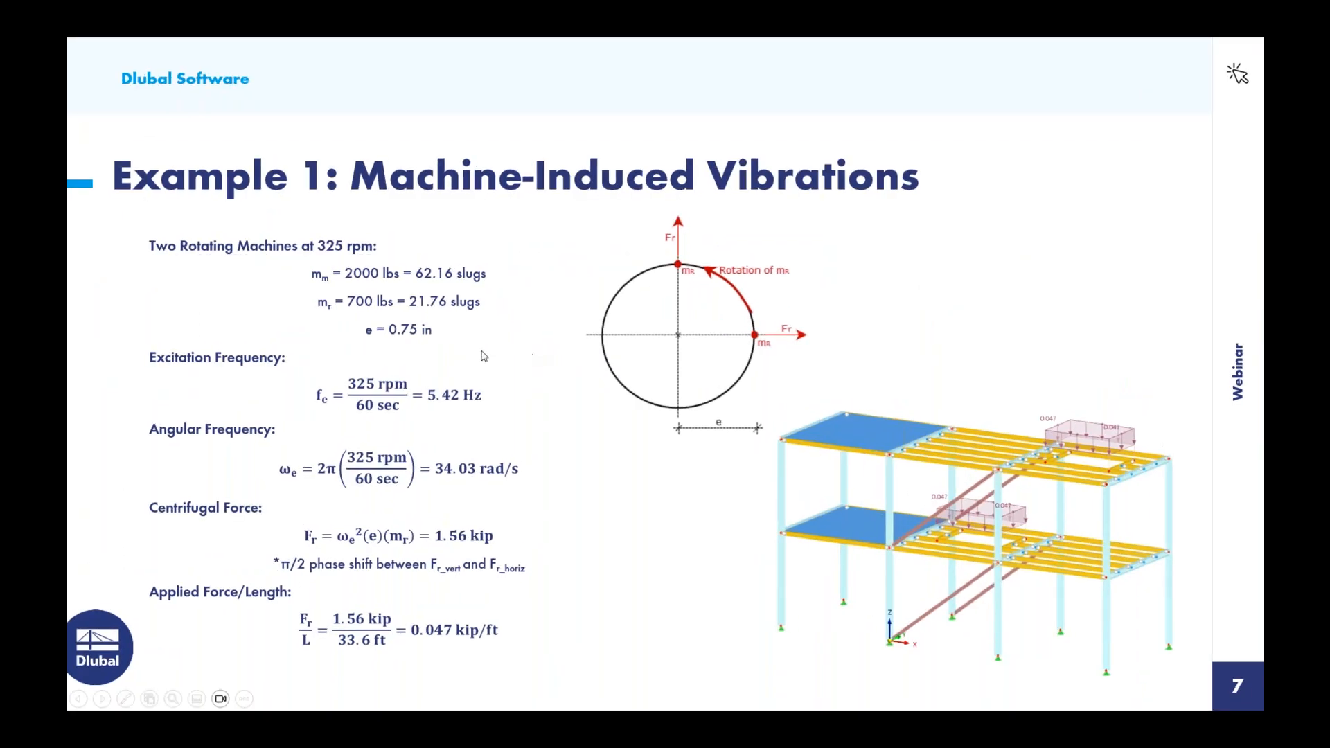
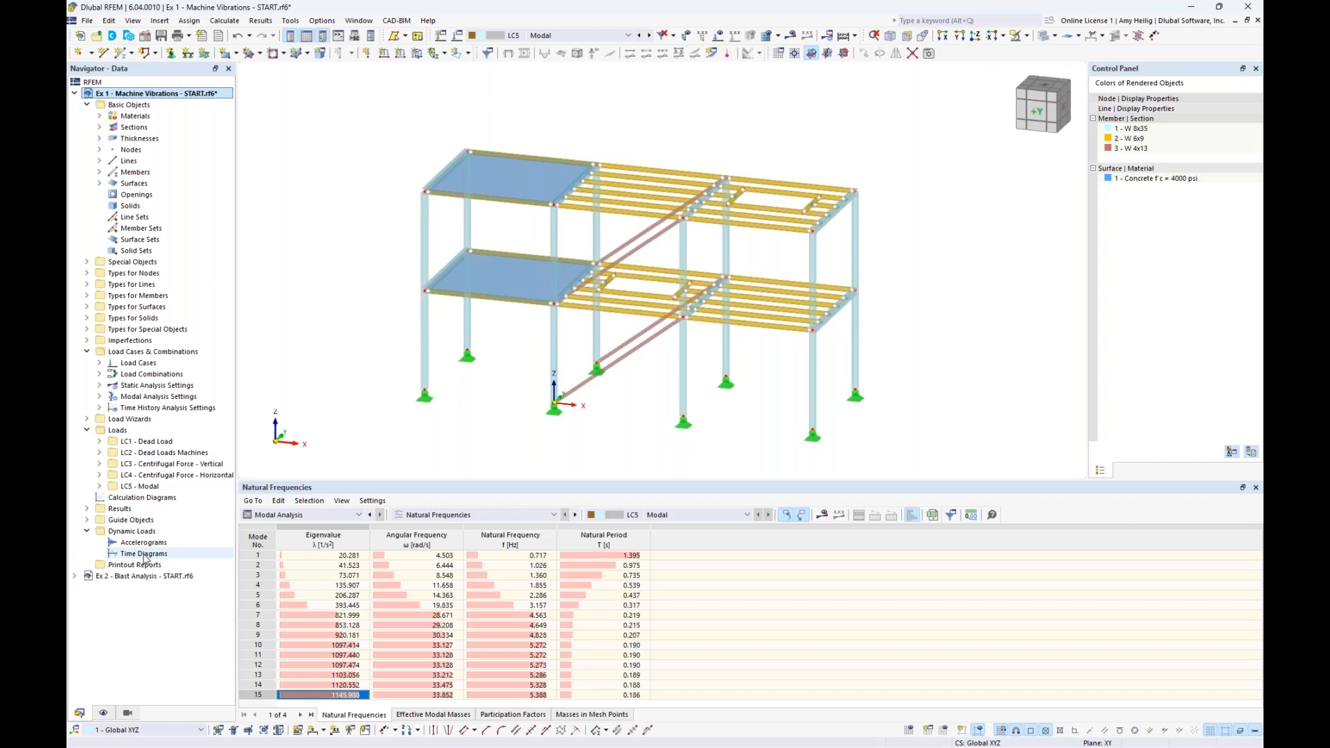
# Create a new time diagram of definition type Function and name it Vertical Component
pyautogui.doubleClick(144, 554)
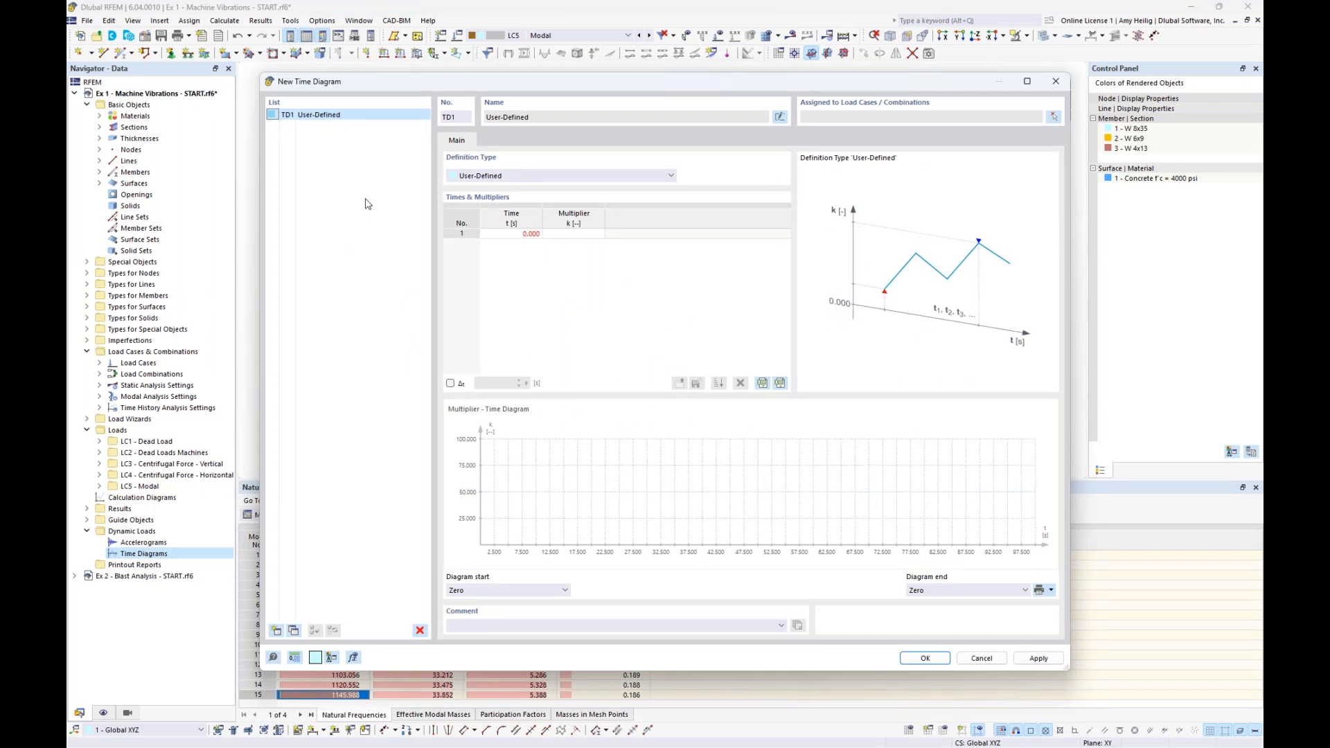
pyautogui.click(514, 177)
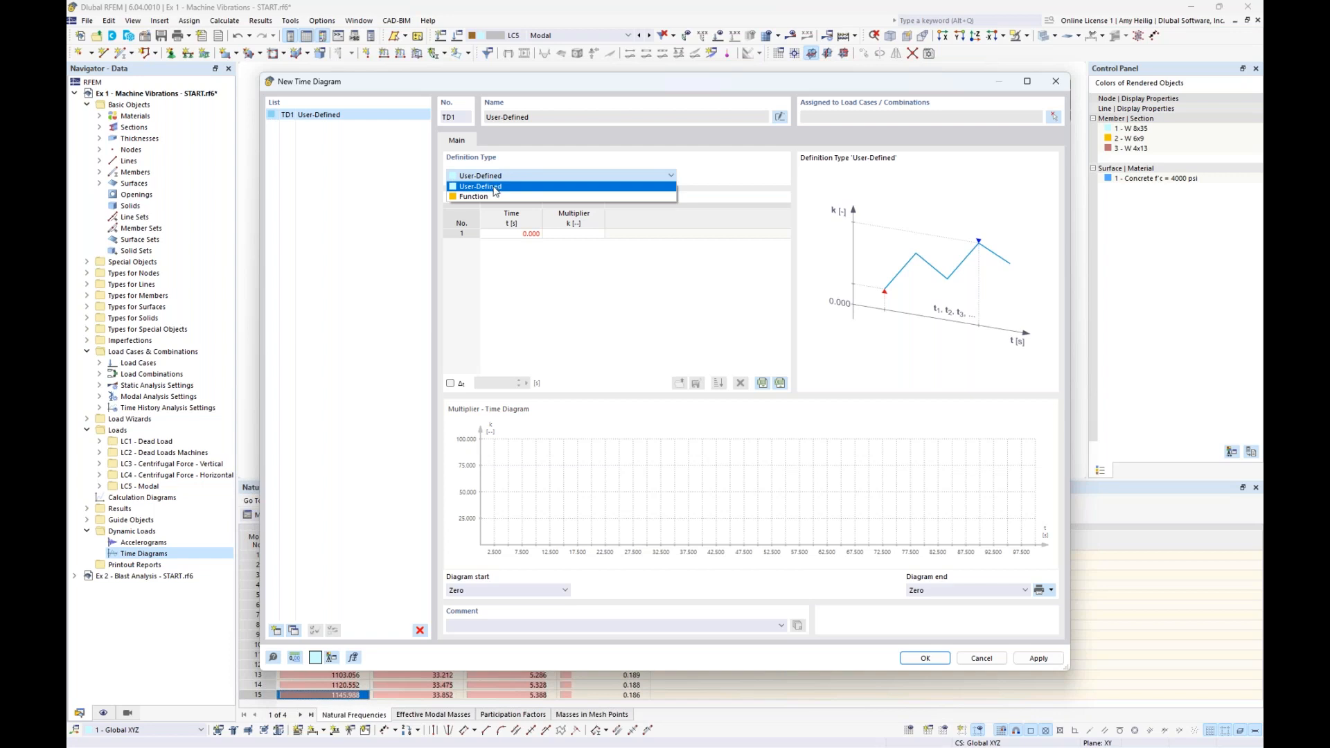
pyautogui.click(497, 188)
pyautogui.click(525, 239)
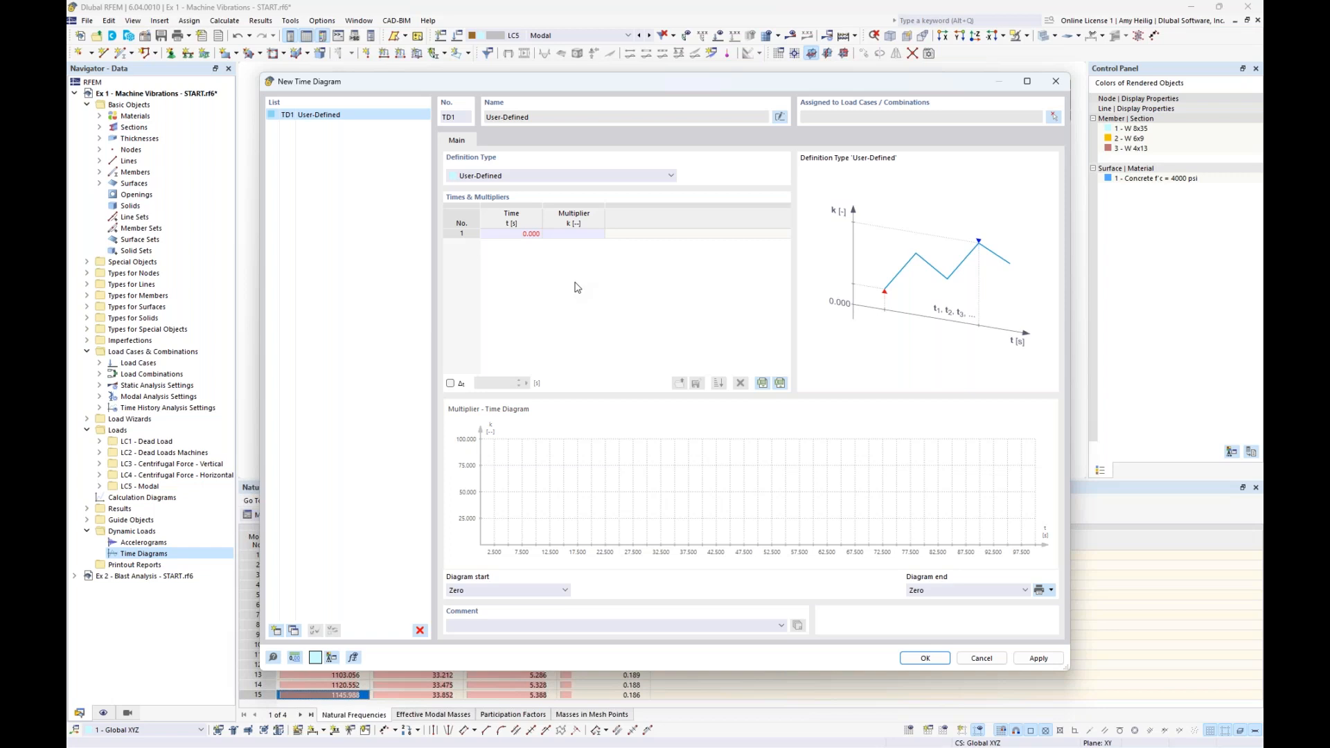
pyautogui.click(572, 177)
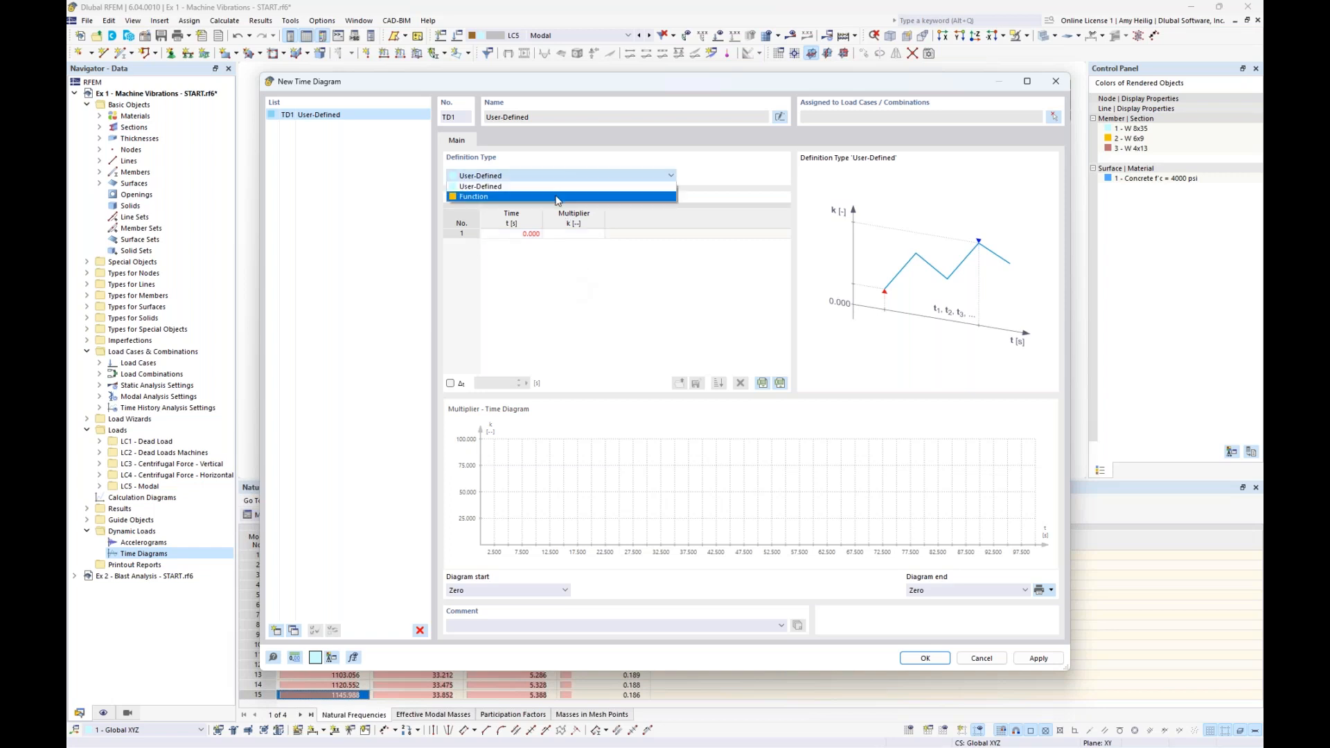
pyautogui.click(556, 196)
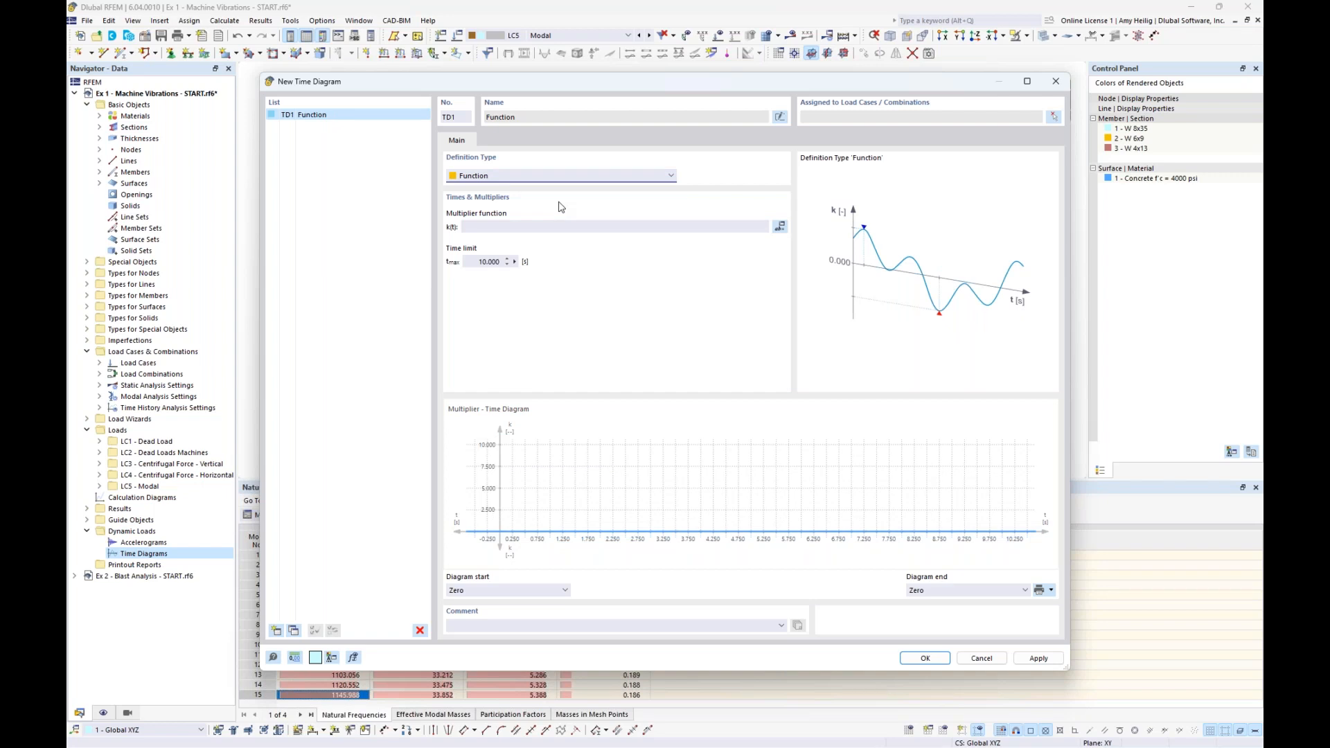
pyautogui.click(780, 118)
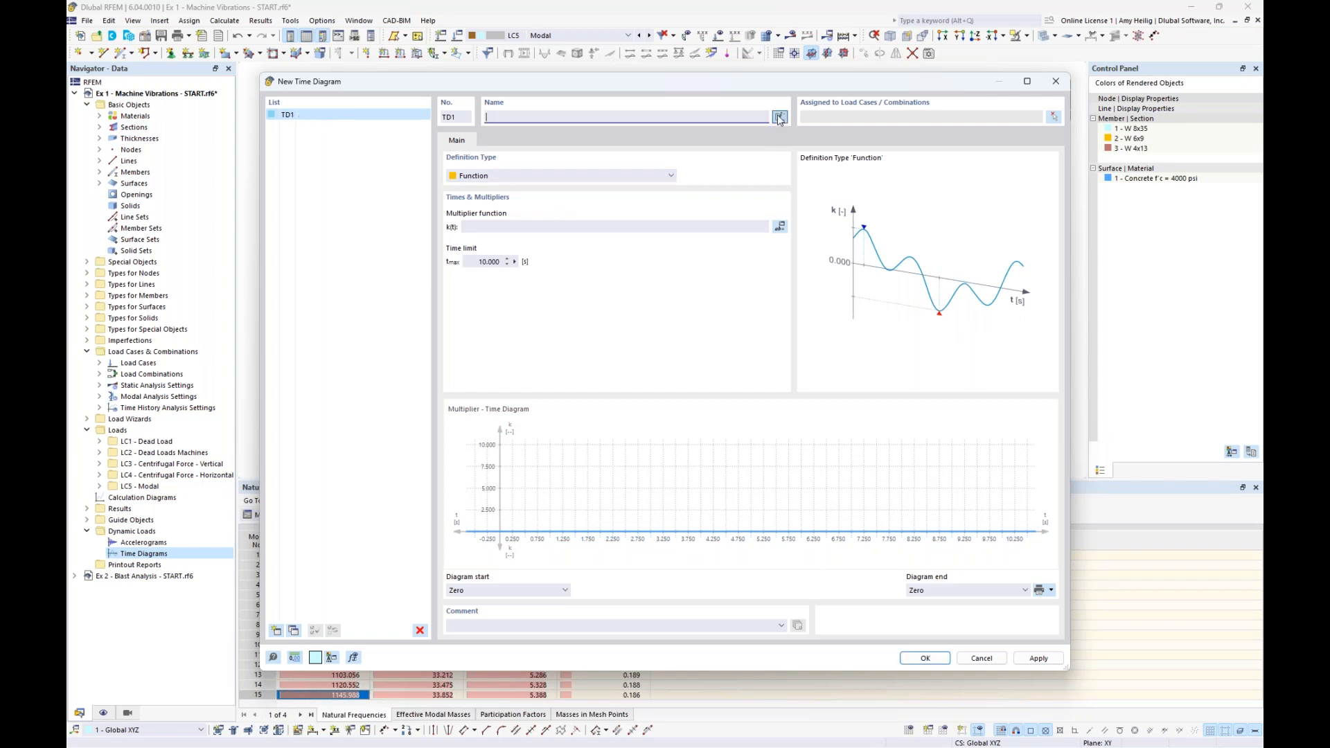
pyautogui.write('Vertical Component')
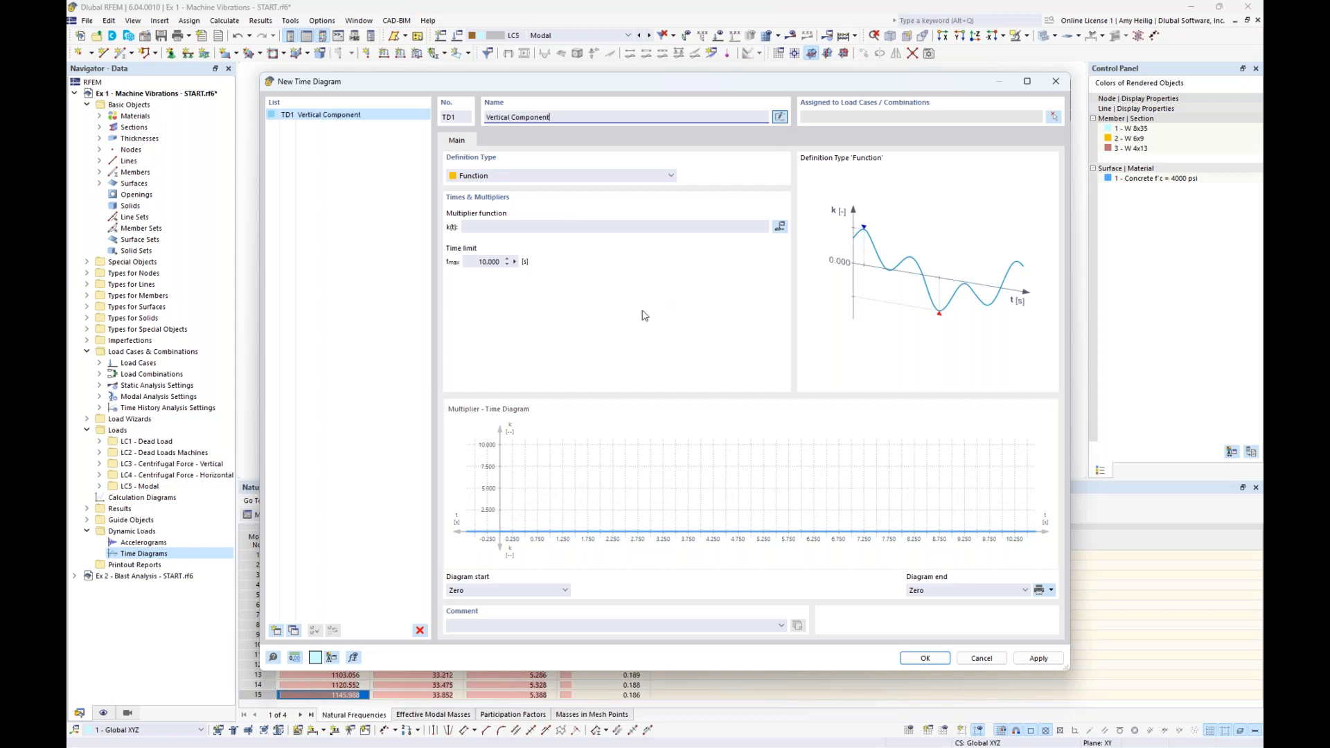
# Define the vertical component's multiplier function as sin(34.03*t) with a time limit of 10 s
pyautogui.click(499, 227)
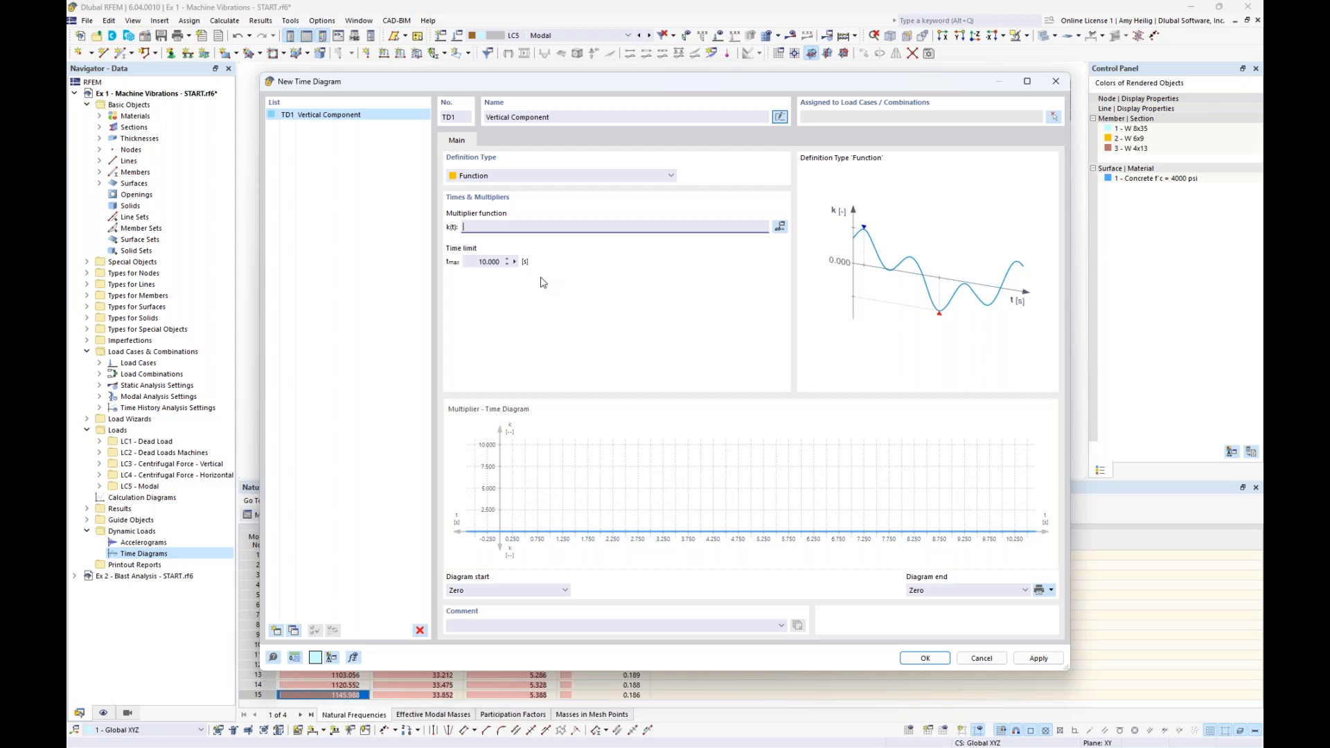
pyautogui.write('sin(')
pyautogui.write('34.03*t')
pyautogui.click(482, 261)
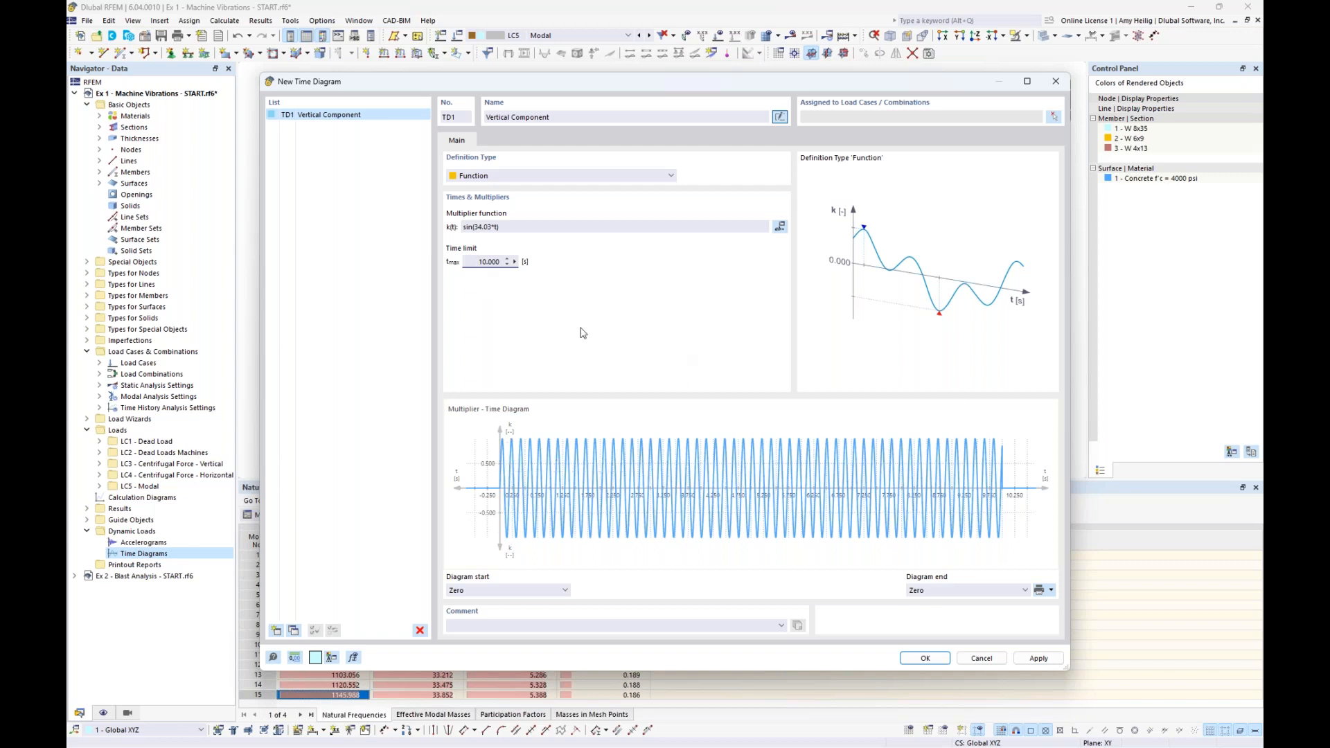
# Copy the Vertical Component time diagram as Horizontal Component and set its multiplier function to sin(34.03*t+1.57)
pyautogui.click(294, 631)
pyautogui.doubleClick(498, 118)
pyautogui.write('Hor')
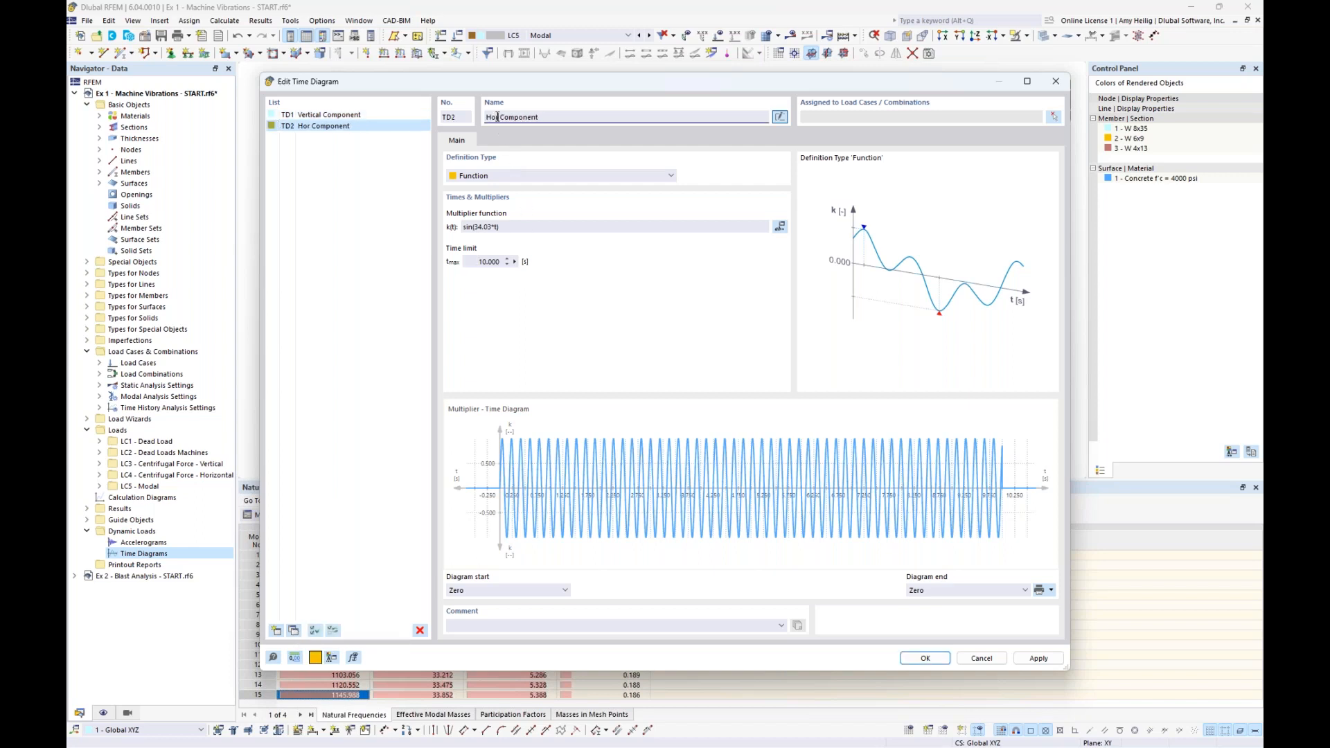
pyautogui.write('izontal')
pyautogui.click(496, 229)
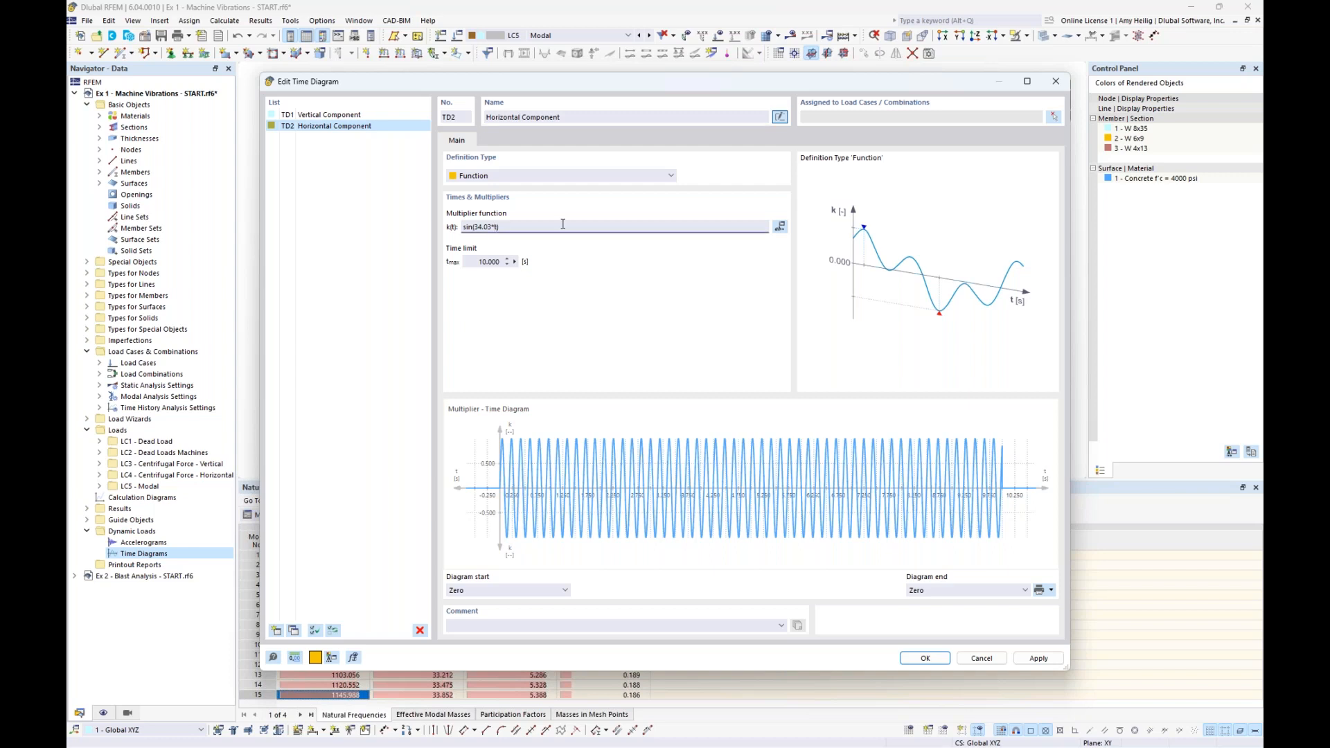
pyautogui.write('57)')
pyautogui.click(489, 262)
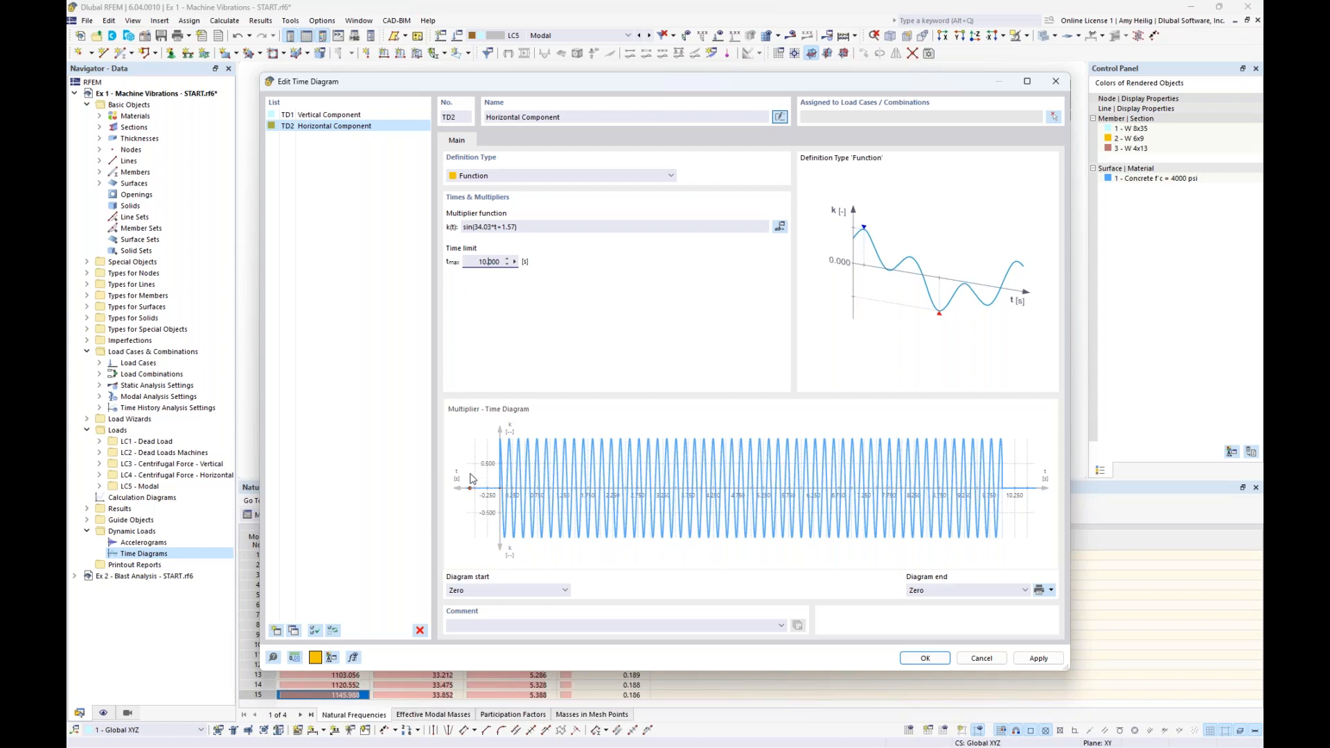
# Compare the start of the horizontal and vertical time diagrams and check their phase shift against the rotation sketch on the PowerPoint slide
pyautogui.scroll(1, 470, 477)
pyautogui.scroll(3, 471, 478)
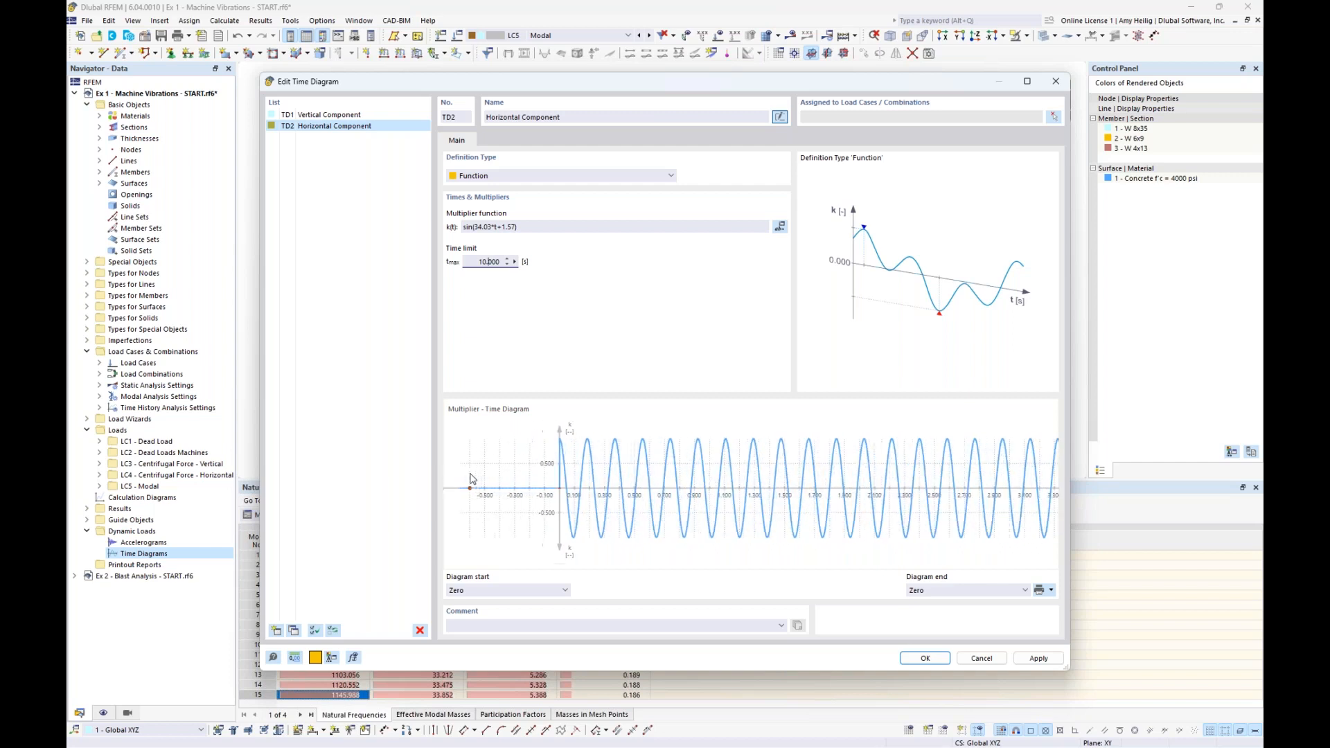
pyautogui.scroll(1, 471, 478)
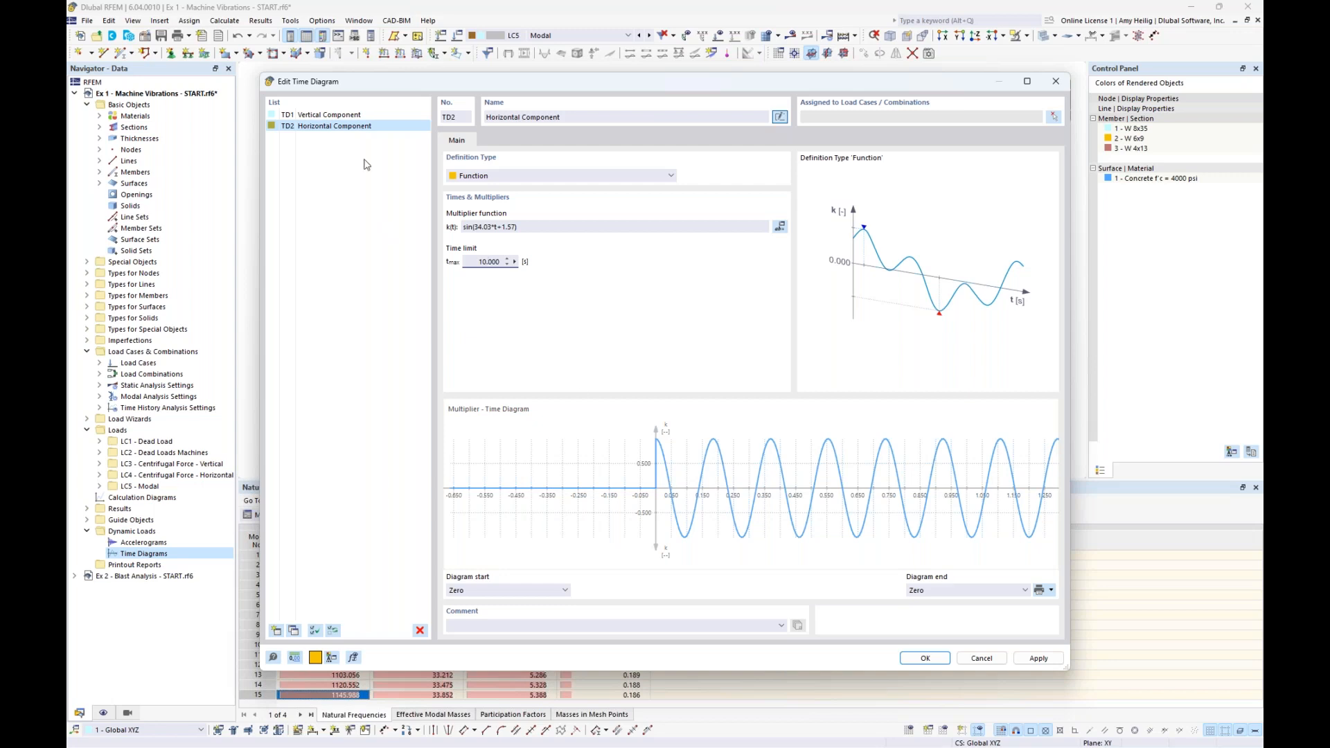
pyautogui.click(349, 117)
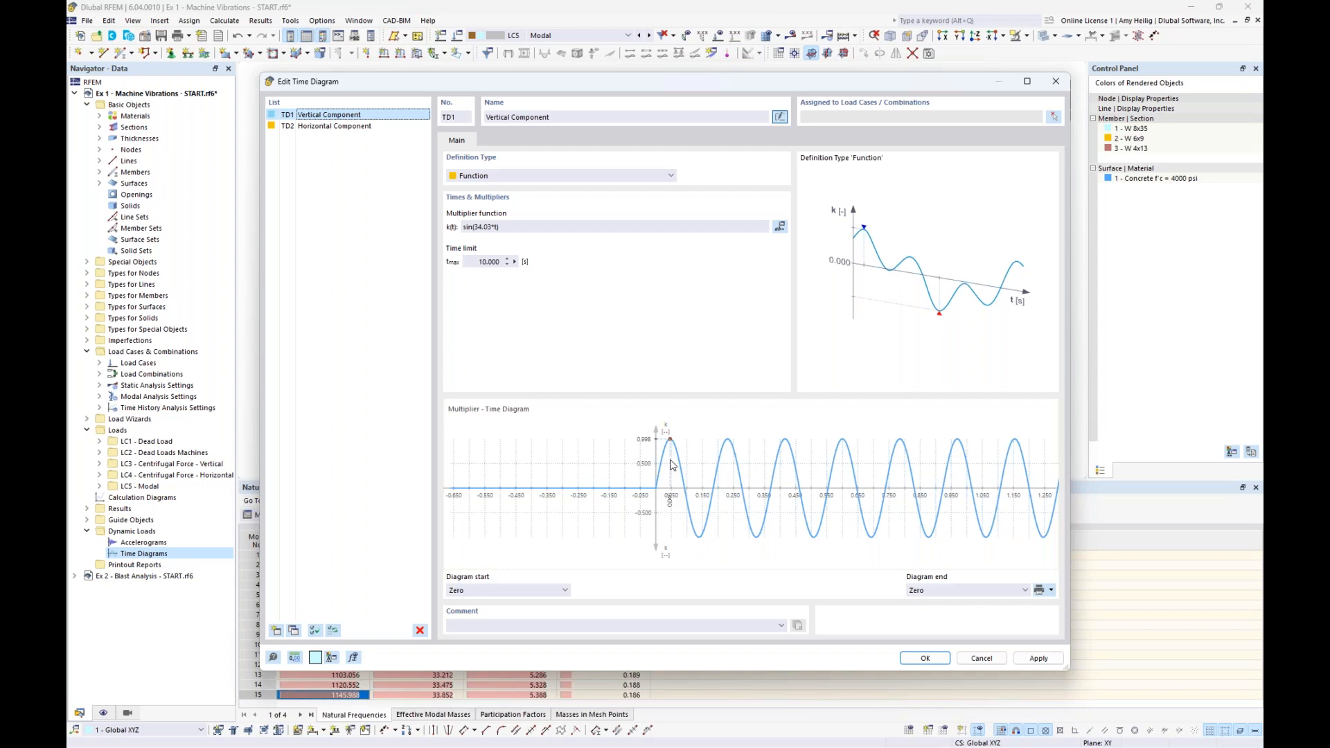
pyautogui.press('super+Tab')
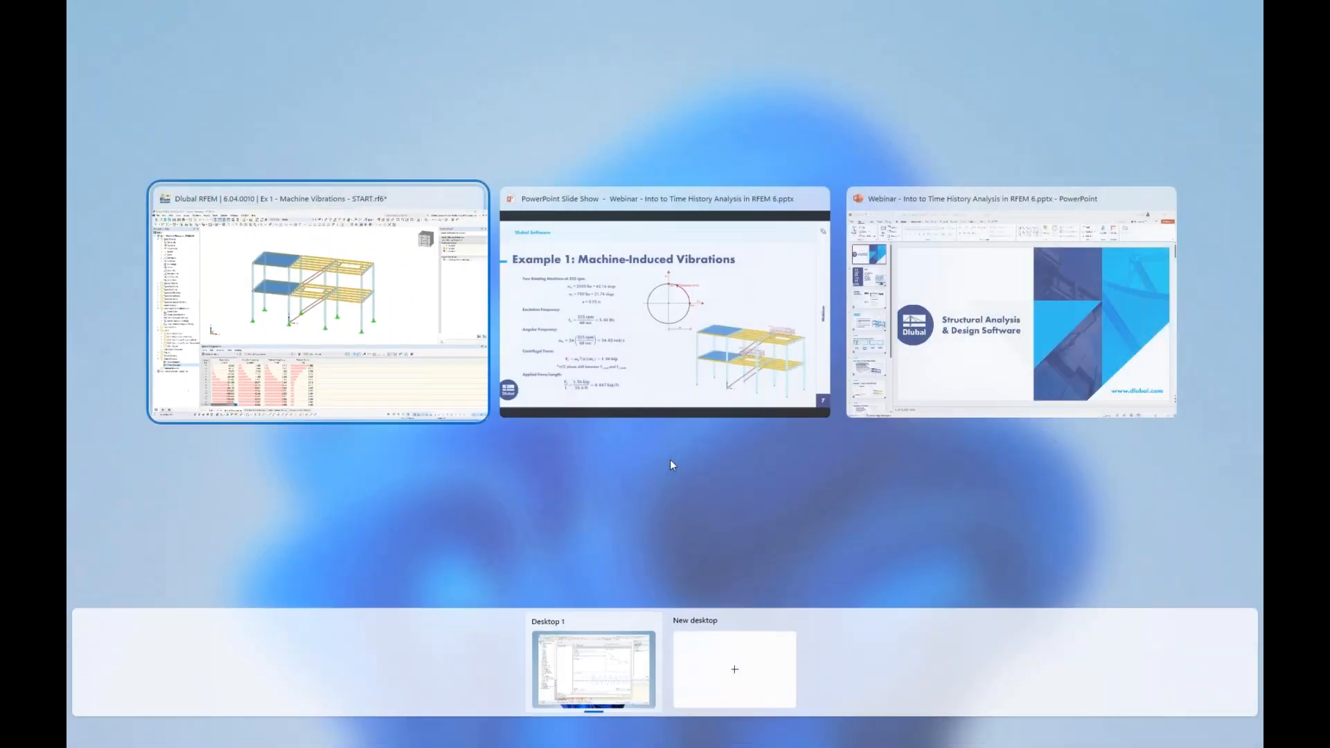
pyautogui.click(668, 377)
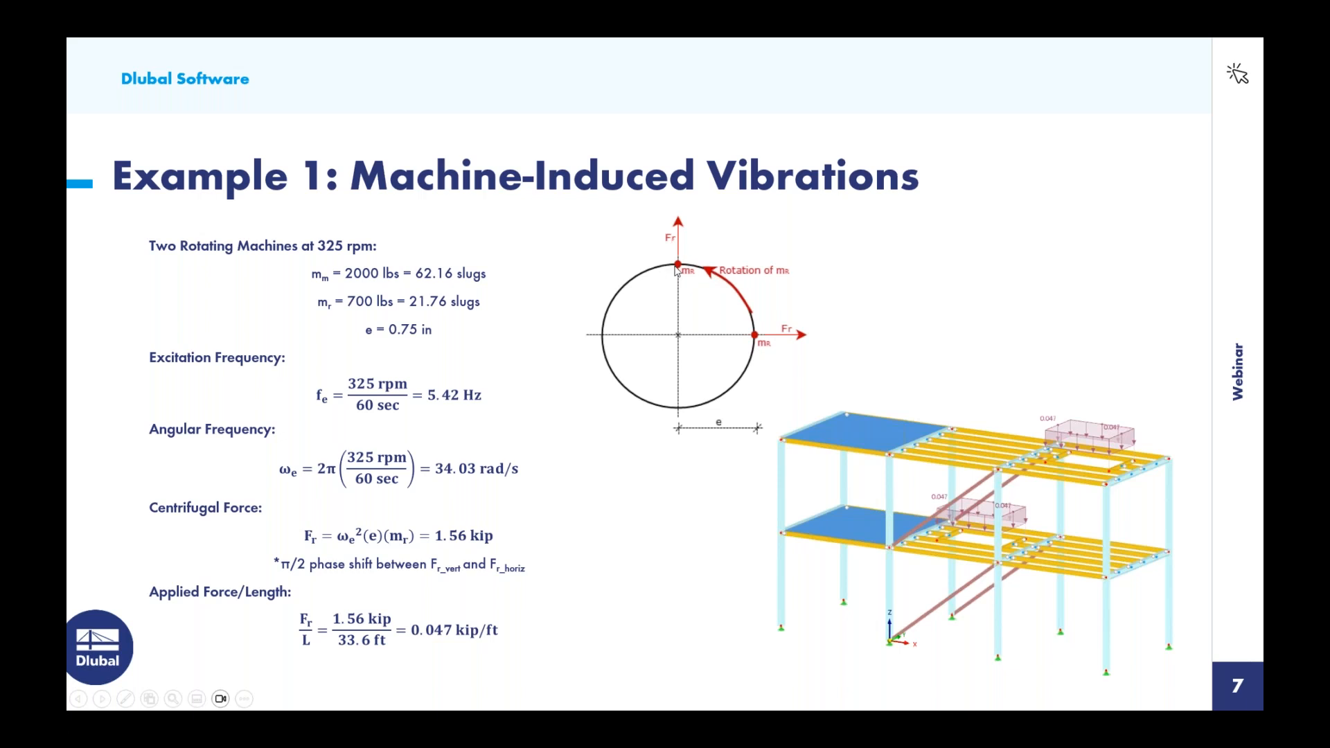
# Switch back to RFEM, accept both time diagrams and list them under Dynamic Loads
pyautogui.press('super+Tab')
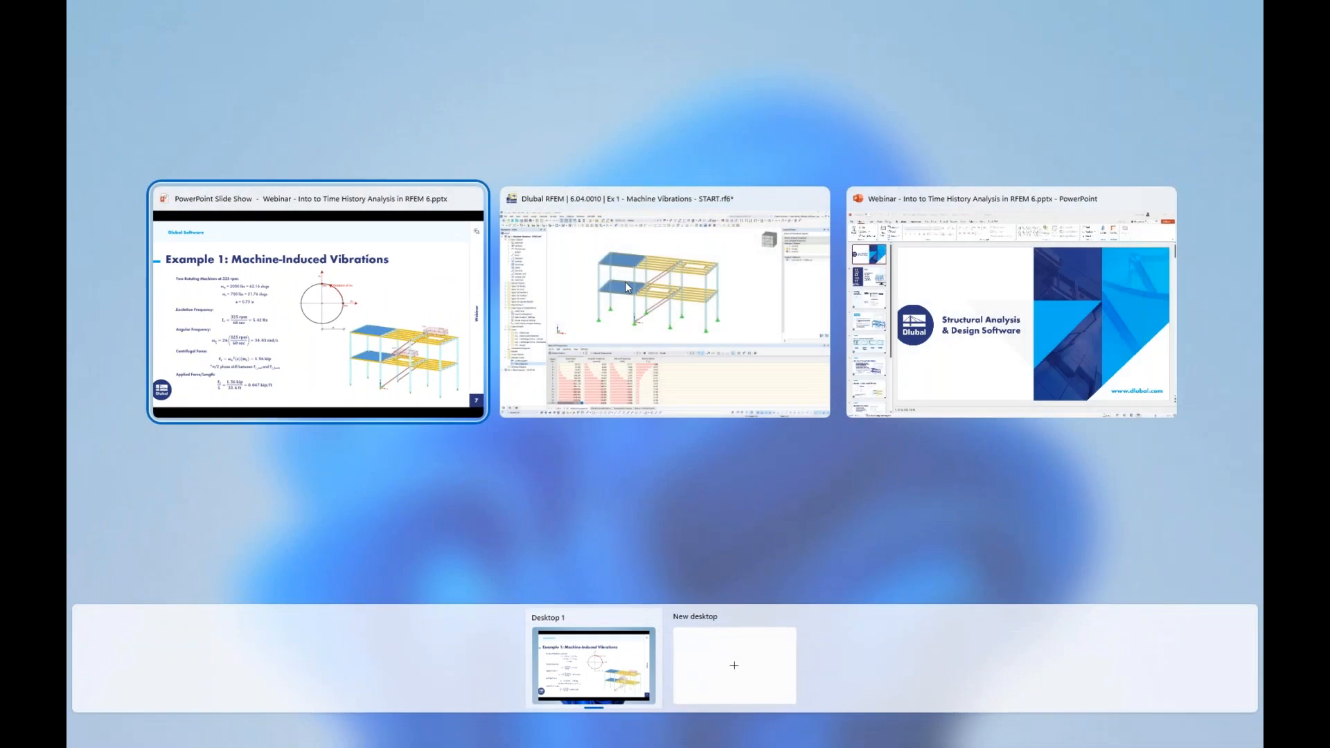
pyautogui.click(723, 314)
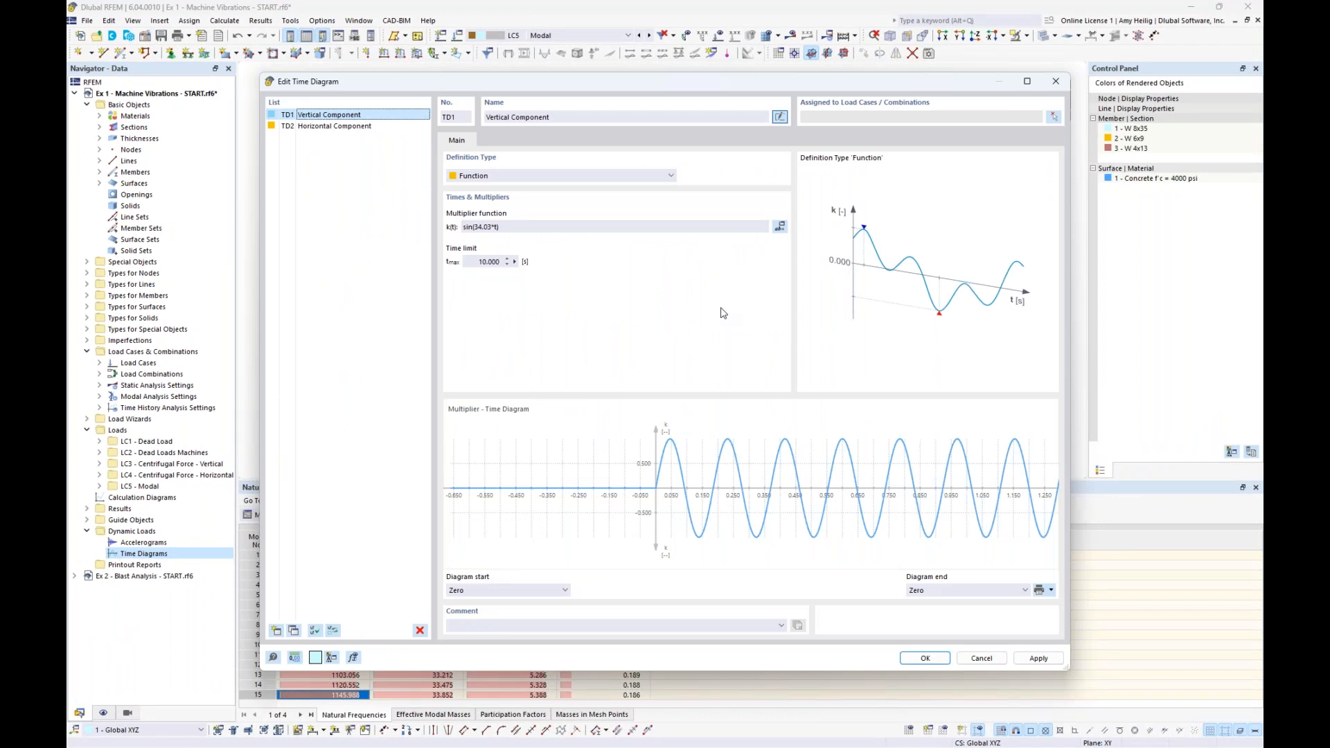
pyautogui.click(925, 658)
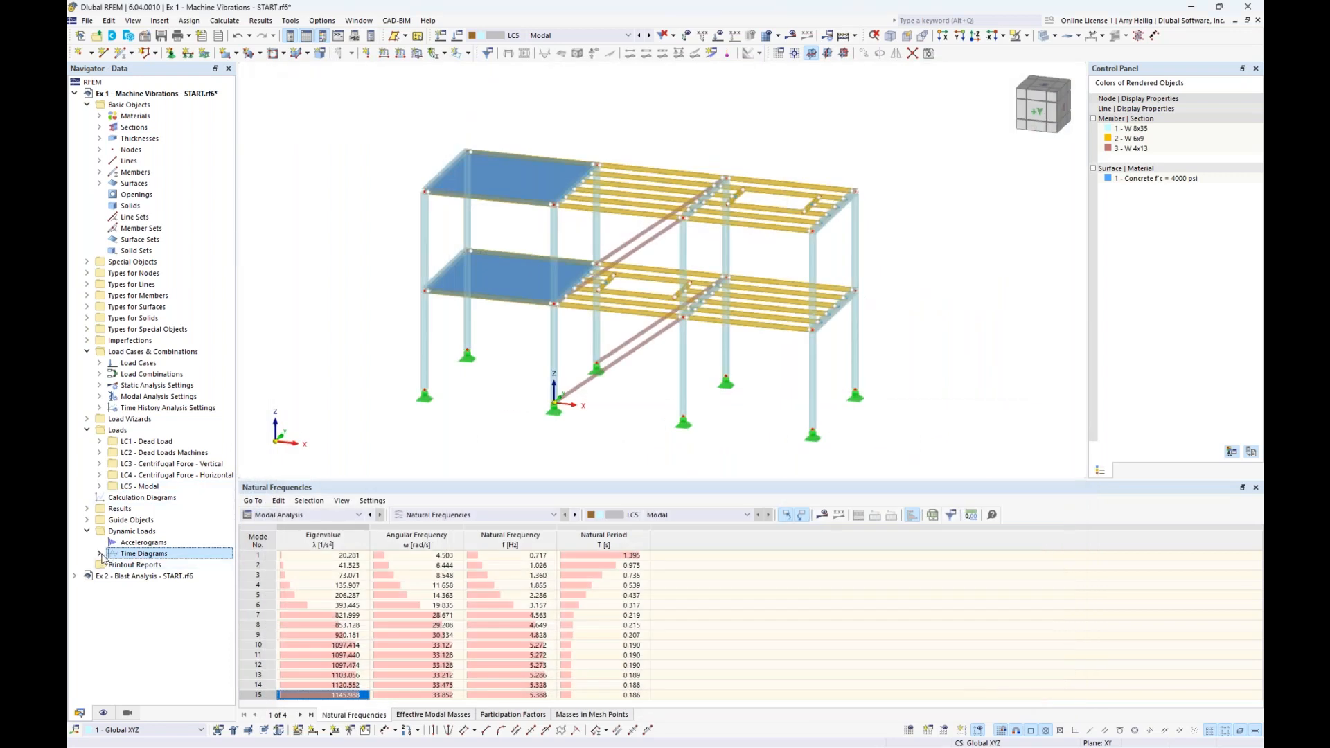
pyautogui.click(99, 553)
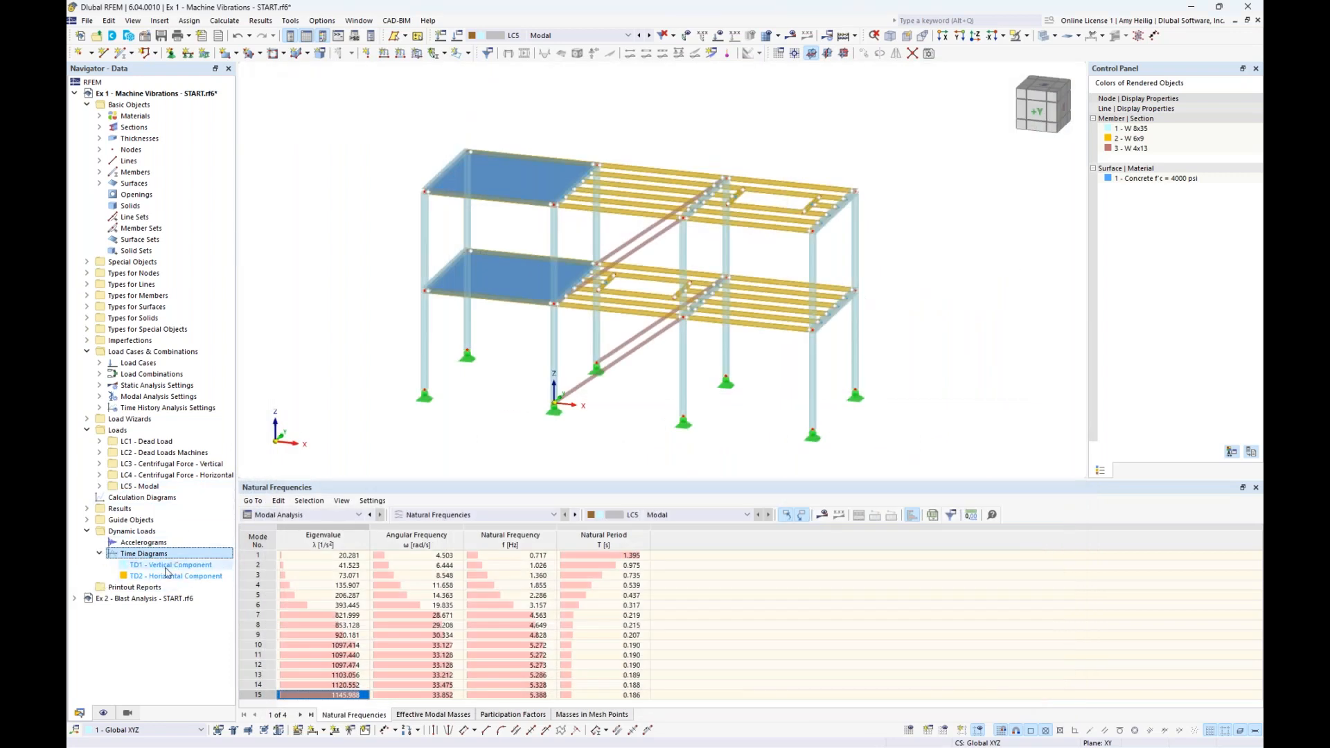
# Create a load combination named THA with the analysis type Time History Analysis | Time Diagram
pyautogui.click(456, 37)
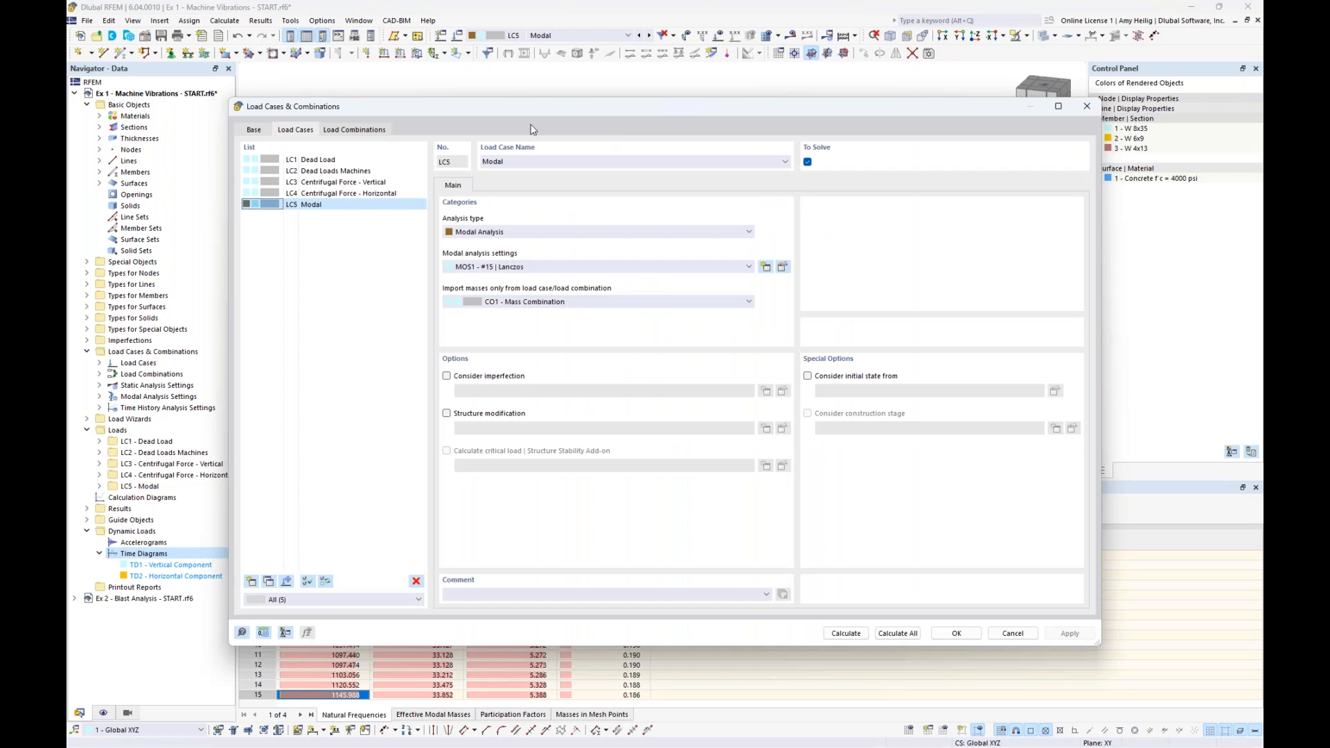
pyautogui.click(367, 131)
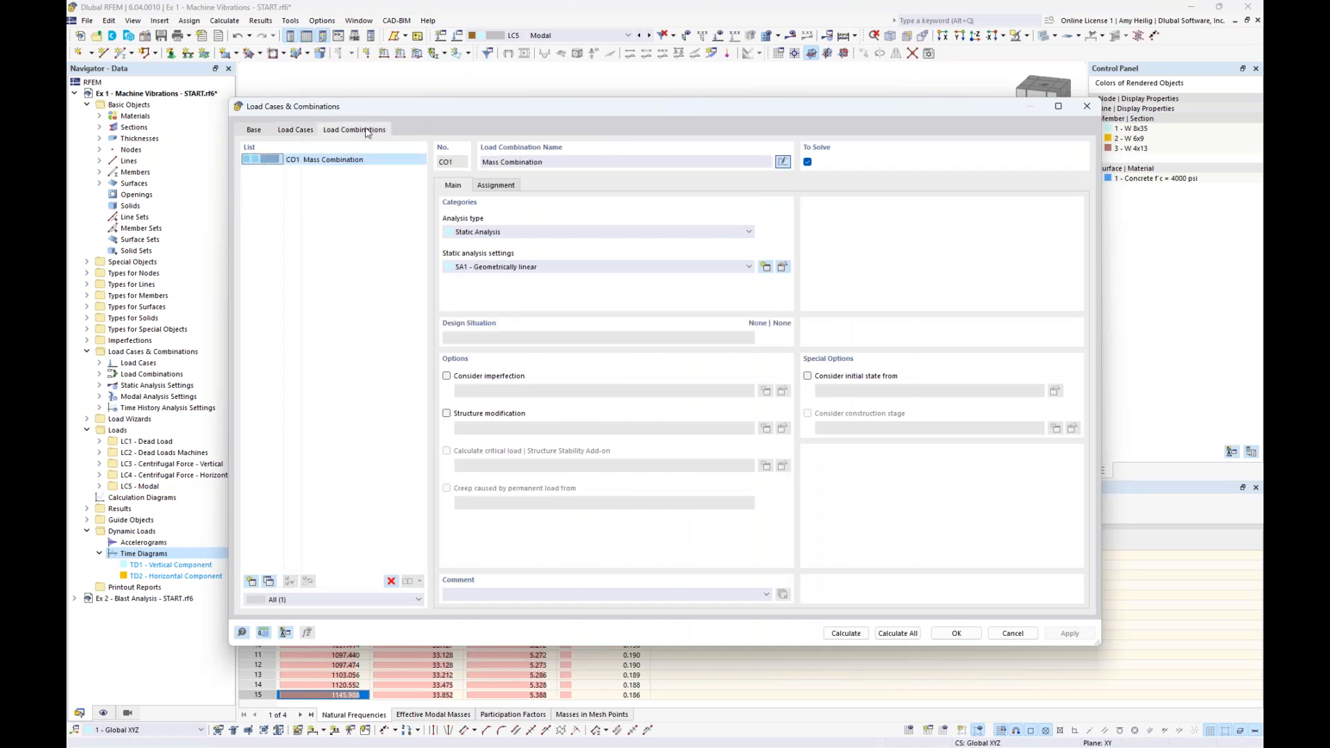
pyautogui.click(253, 582)
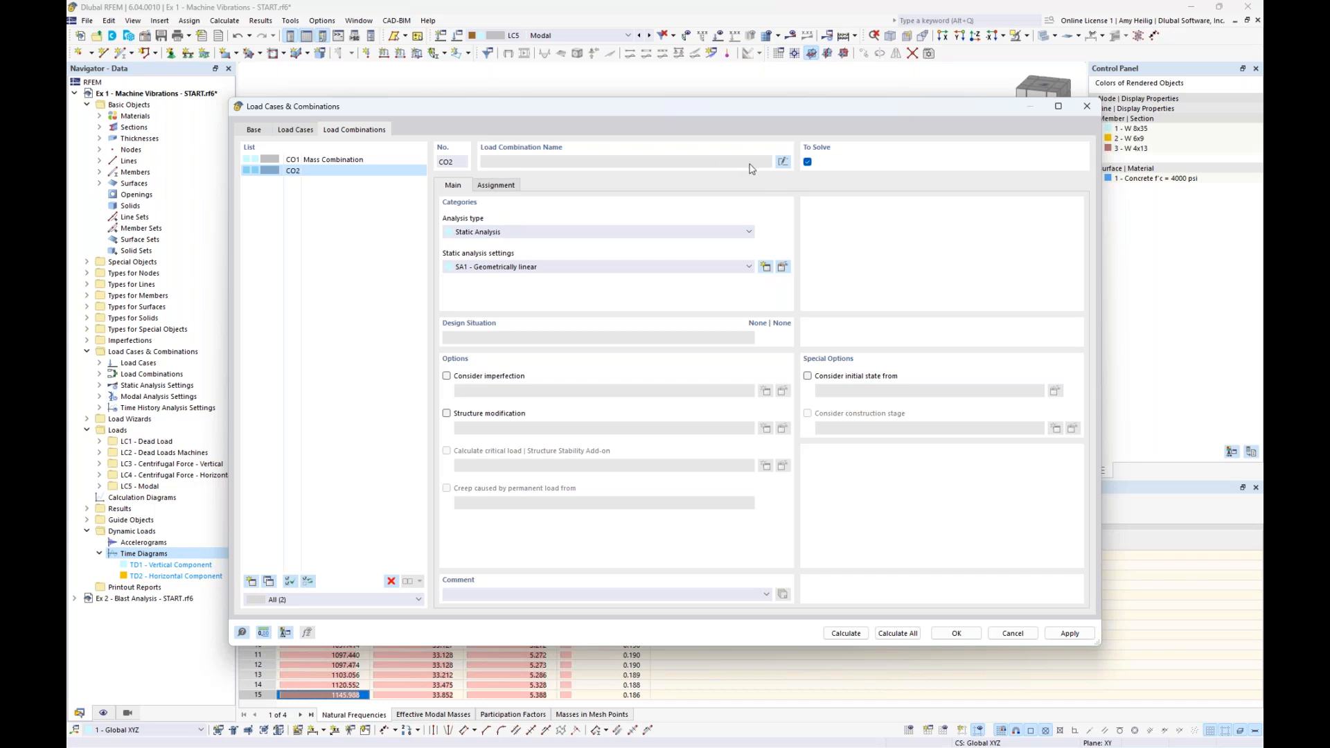
pyautogui.click(782, 161)
pyautogui.write('THA')
pyautogui.click(589, 232)
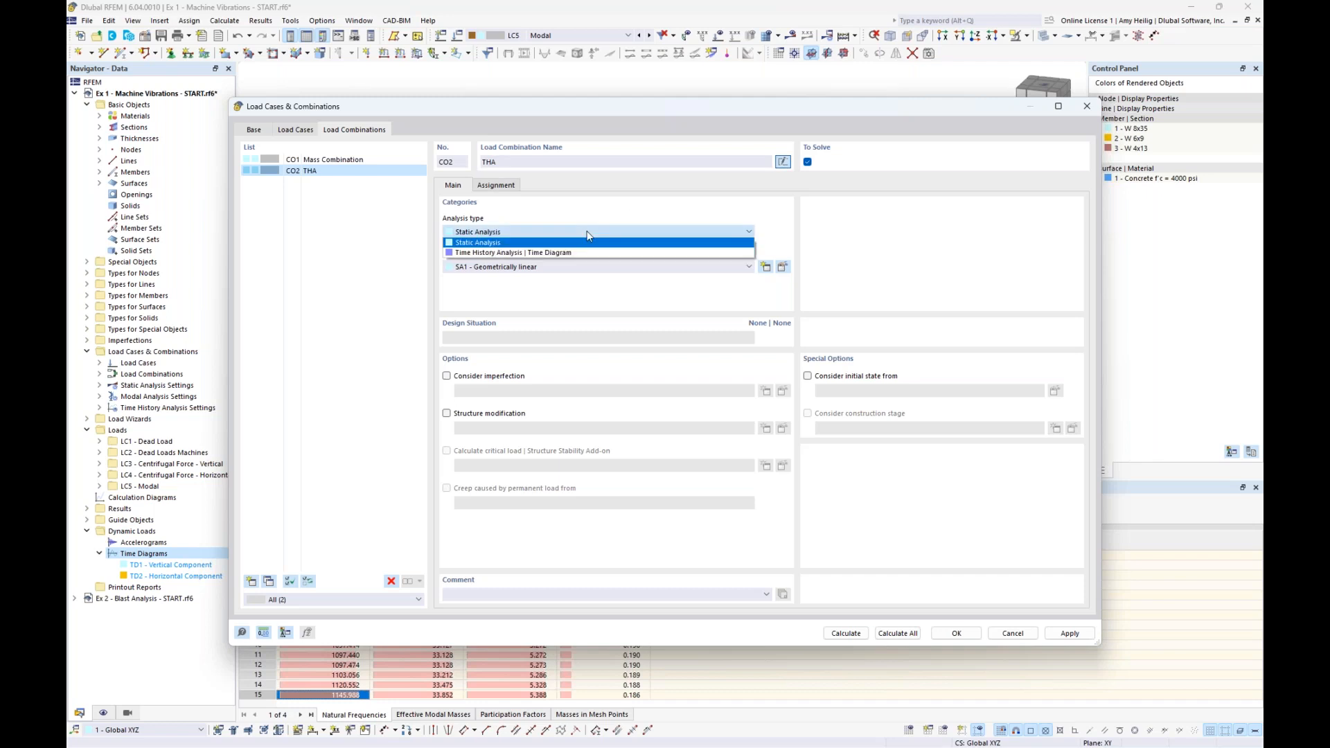
pyautogui.click(496, 253)
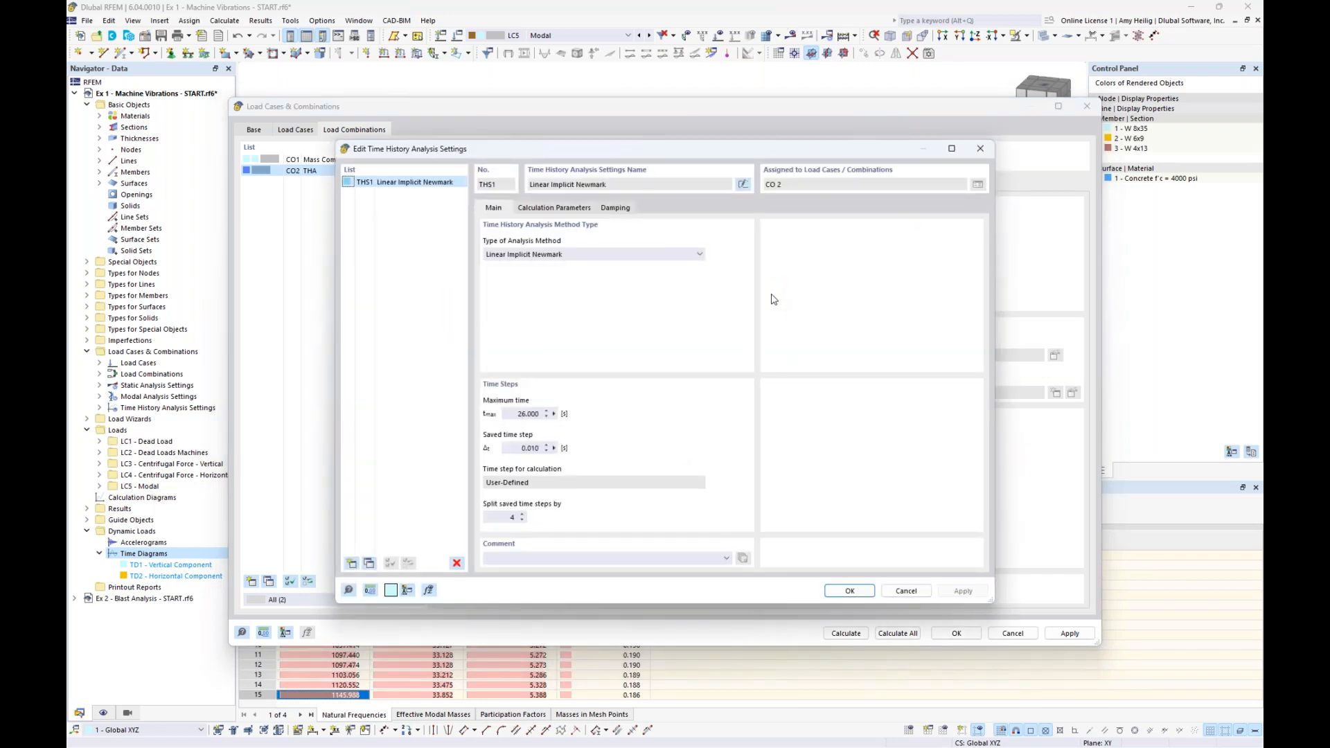
# Set the time history settings to the Linear Modal method, 5 s maximum time and saved time steps split by 10
pyautogui.click(573, 256)
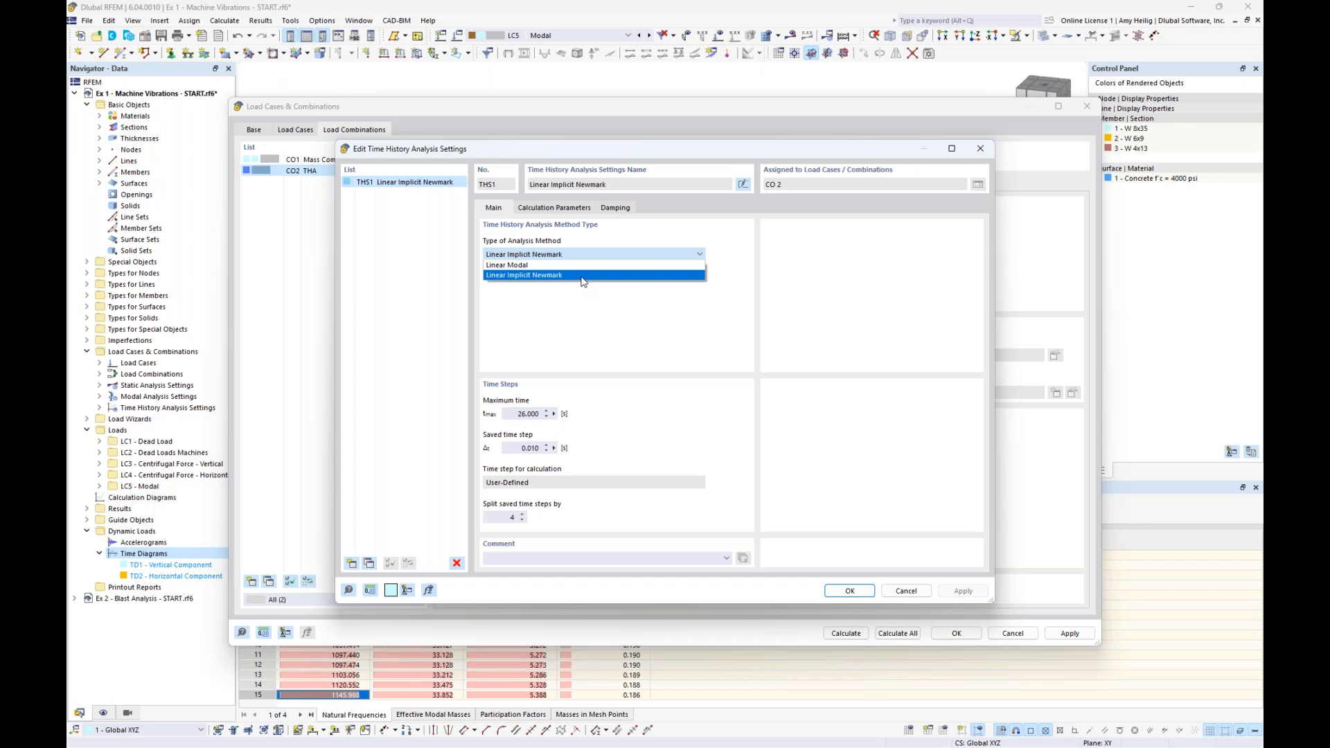
pyautogui.click(578, 265)
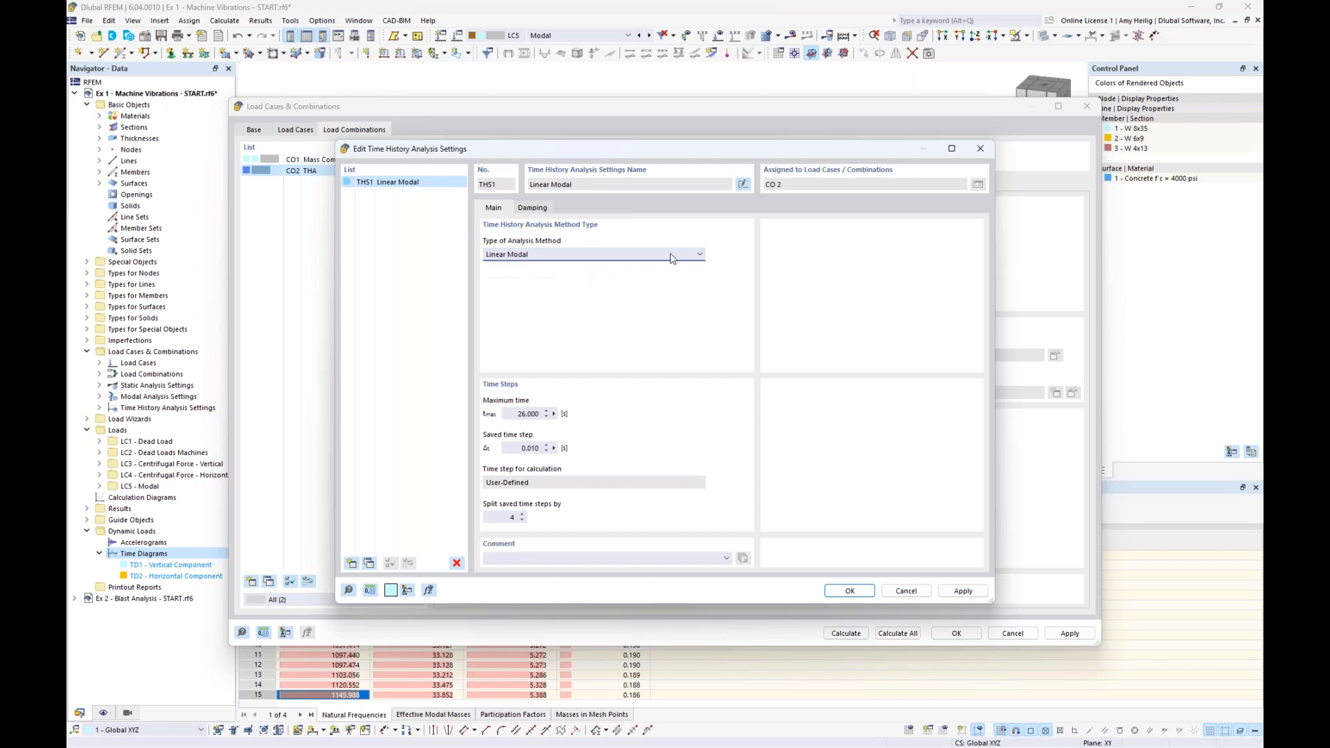
pyautogui.doubleClick(518, 413)
pyautogui.write('5')
pyautogui.click(499, 517)
# Try constant Lehr's damping in the time history settings and return the damping type to Rayleigh
pyautogui.click(535, 208)
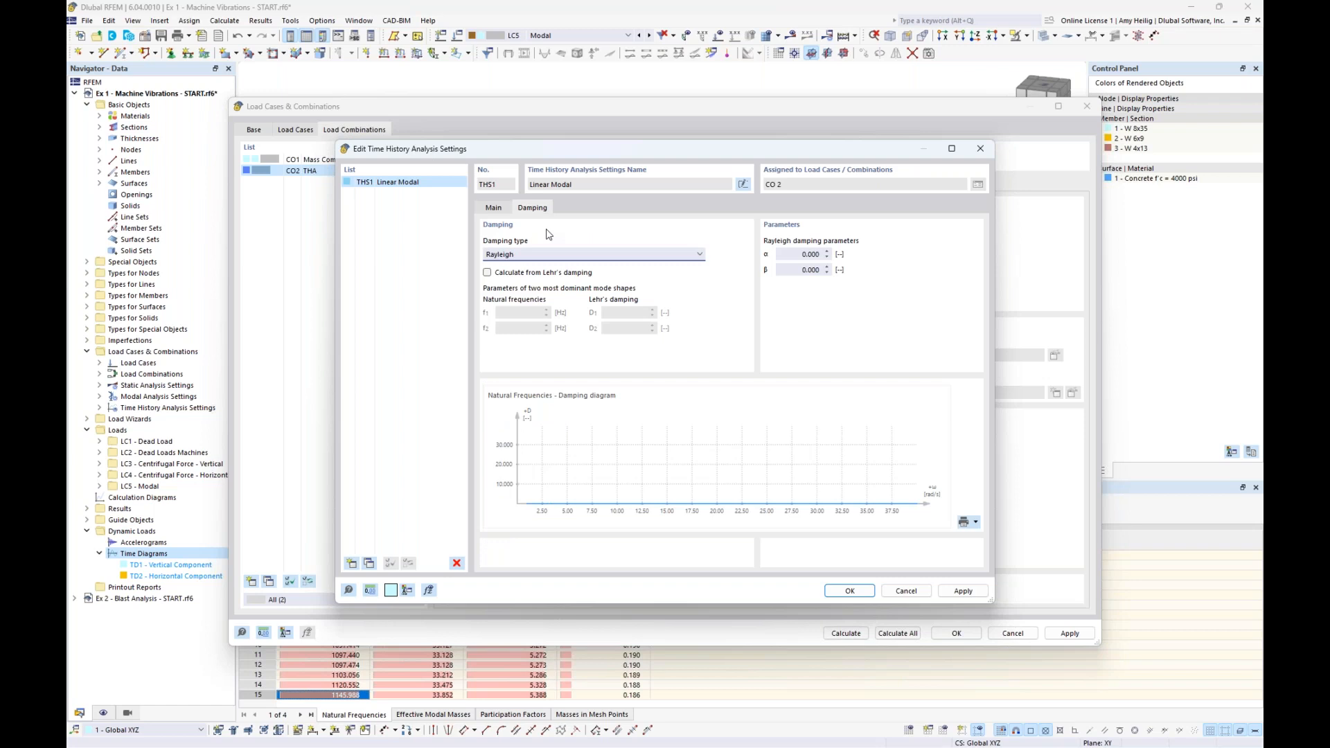
pyautogui.click(596, 257)
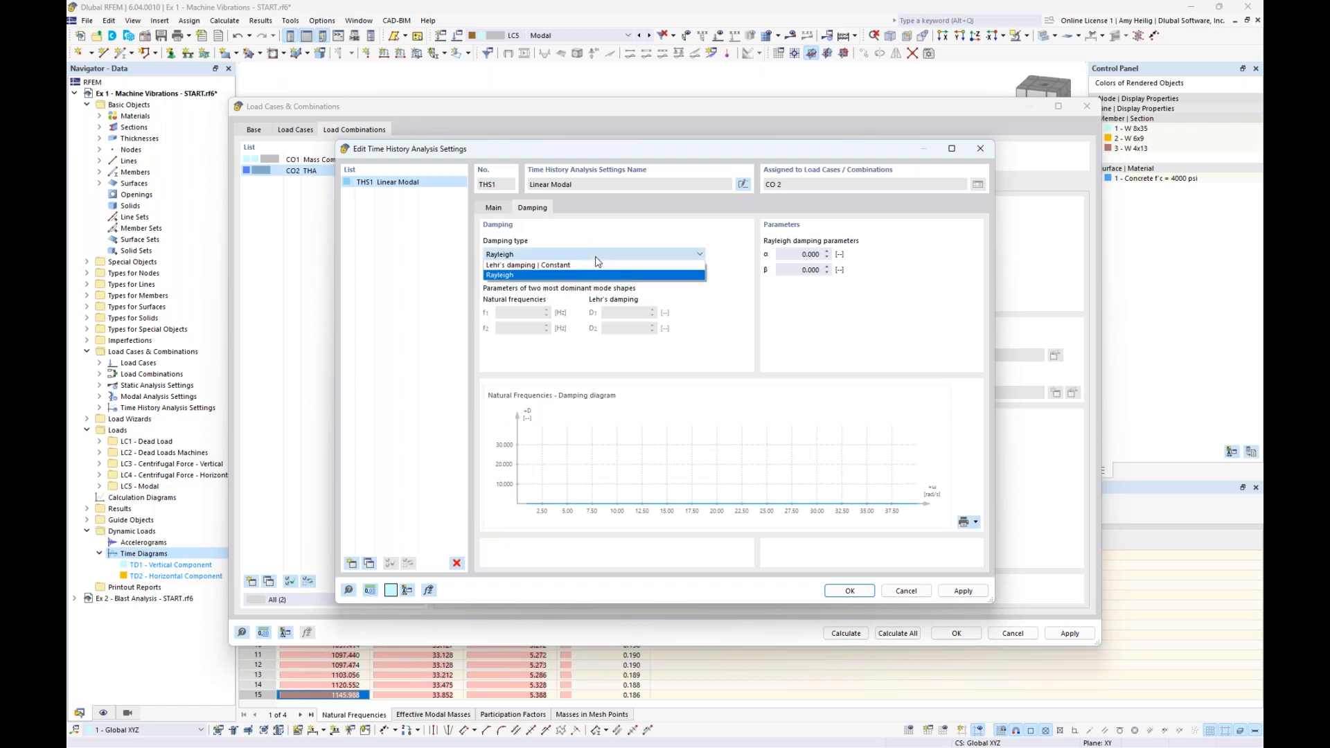
pyautogui.click(527, 274)
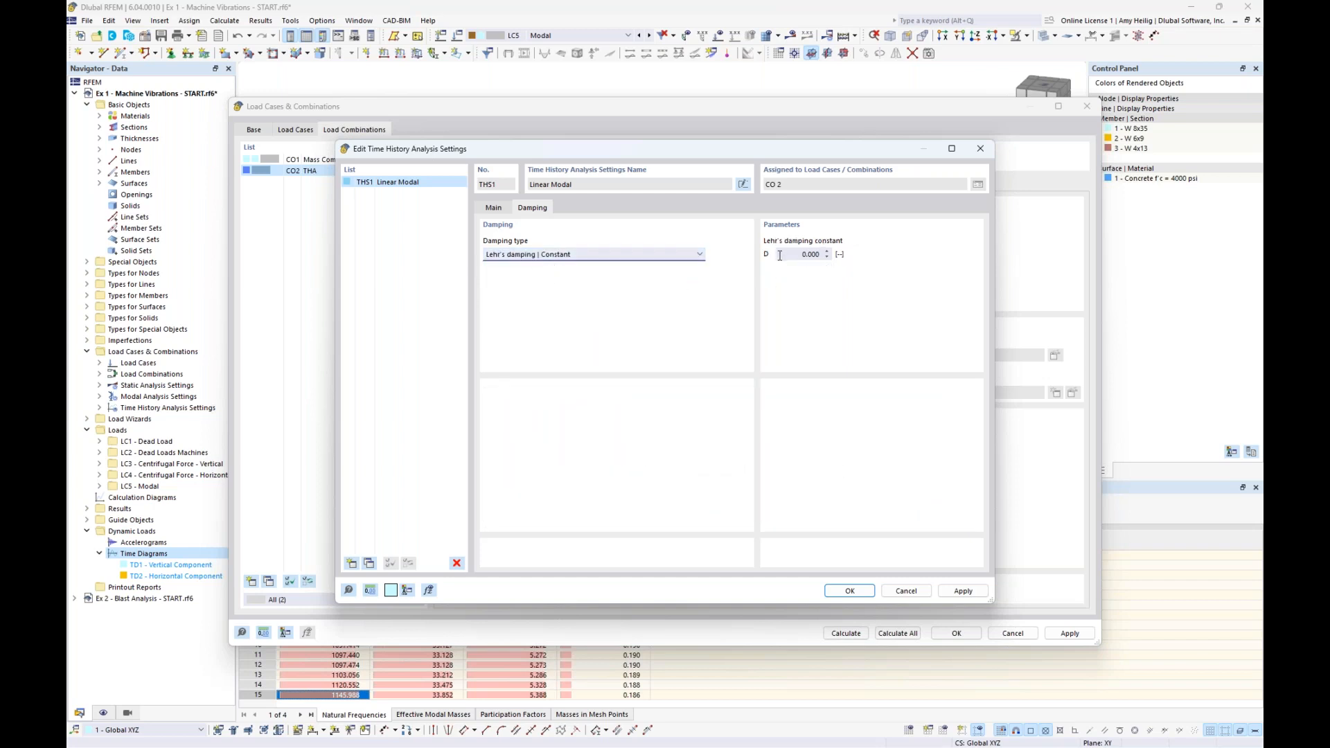
pyautogui.click(686, 254)
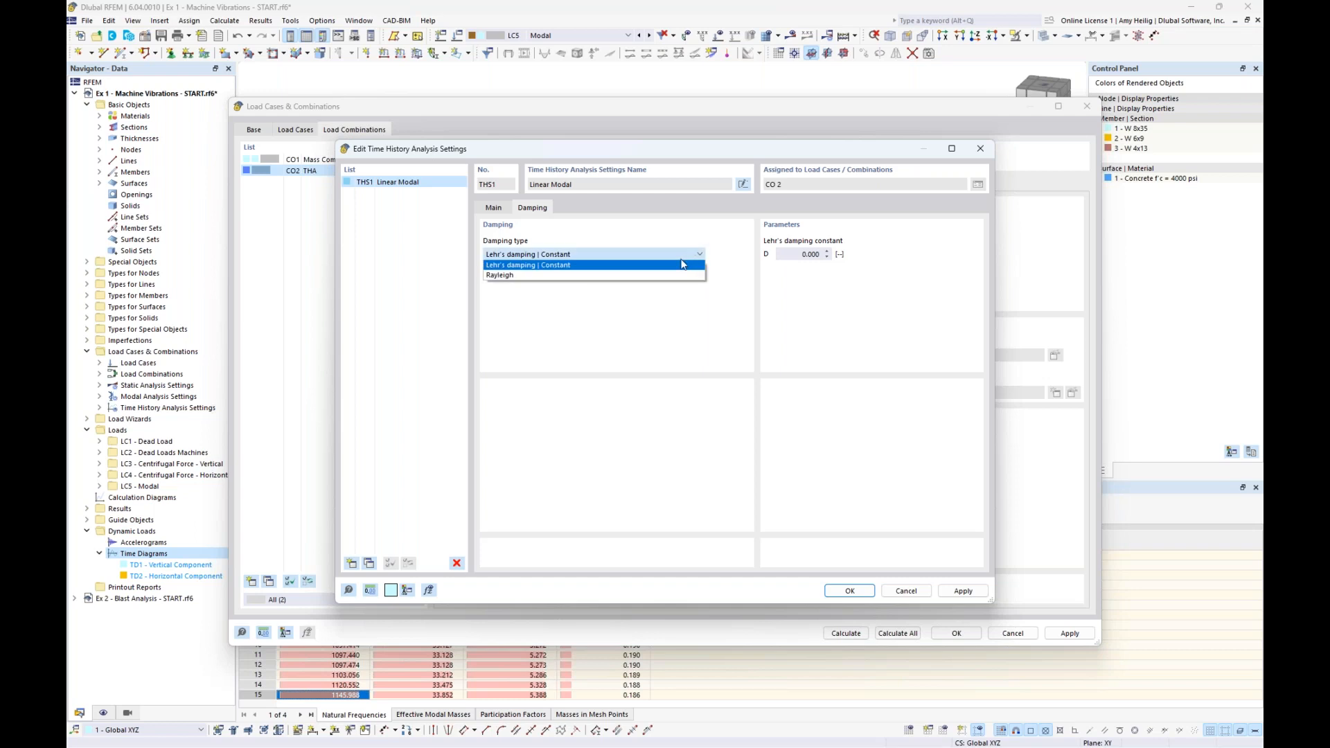
pyautogui.click(656, 276)
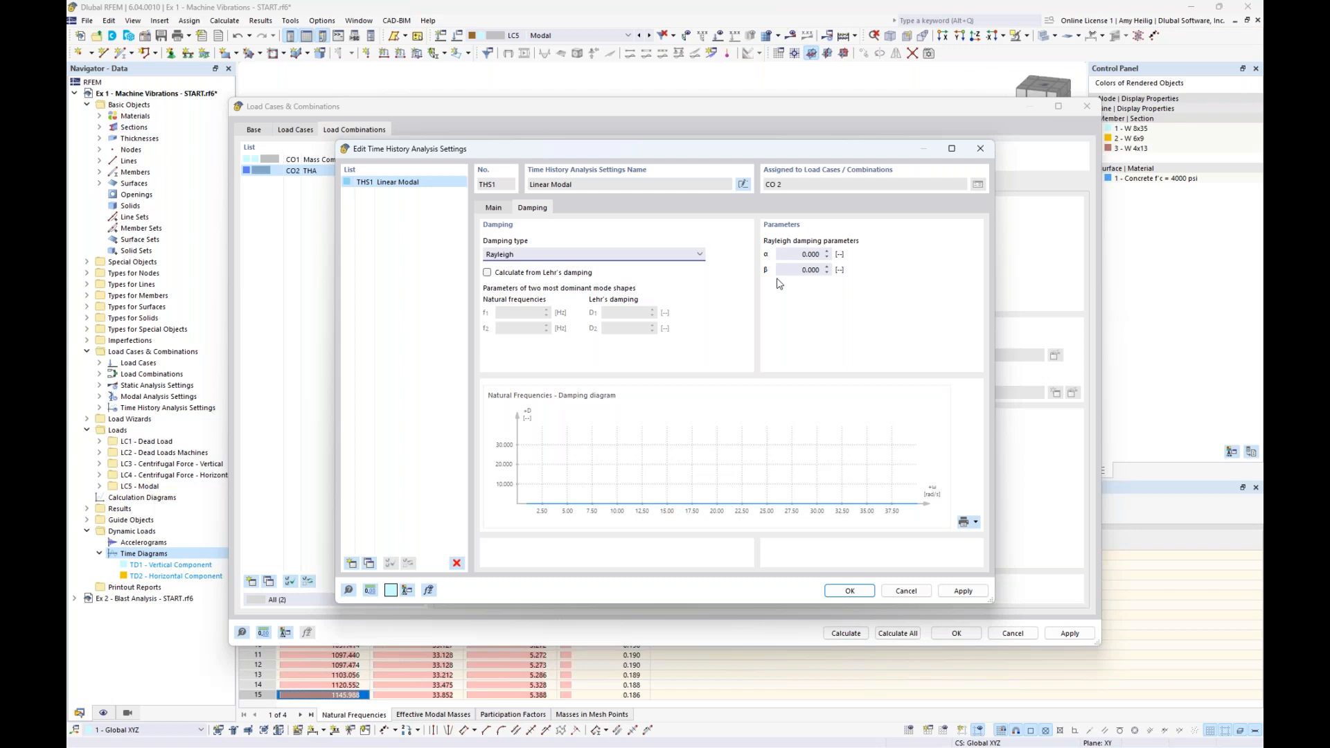
# Try the Linear Implicit Newmark method with Rayleigh damping calculated from Lehr's damping, and return the method to Linear Modal
pyautogui.click(493, 207)
pyautogui.click(547, 255)
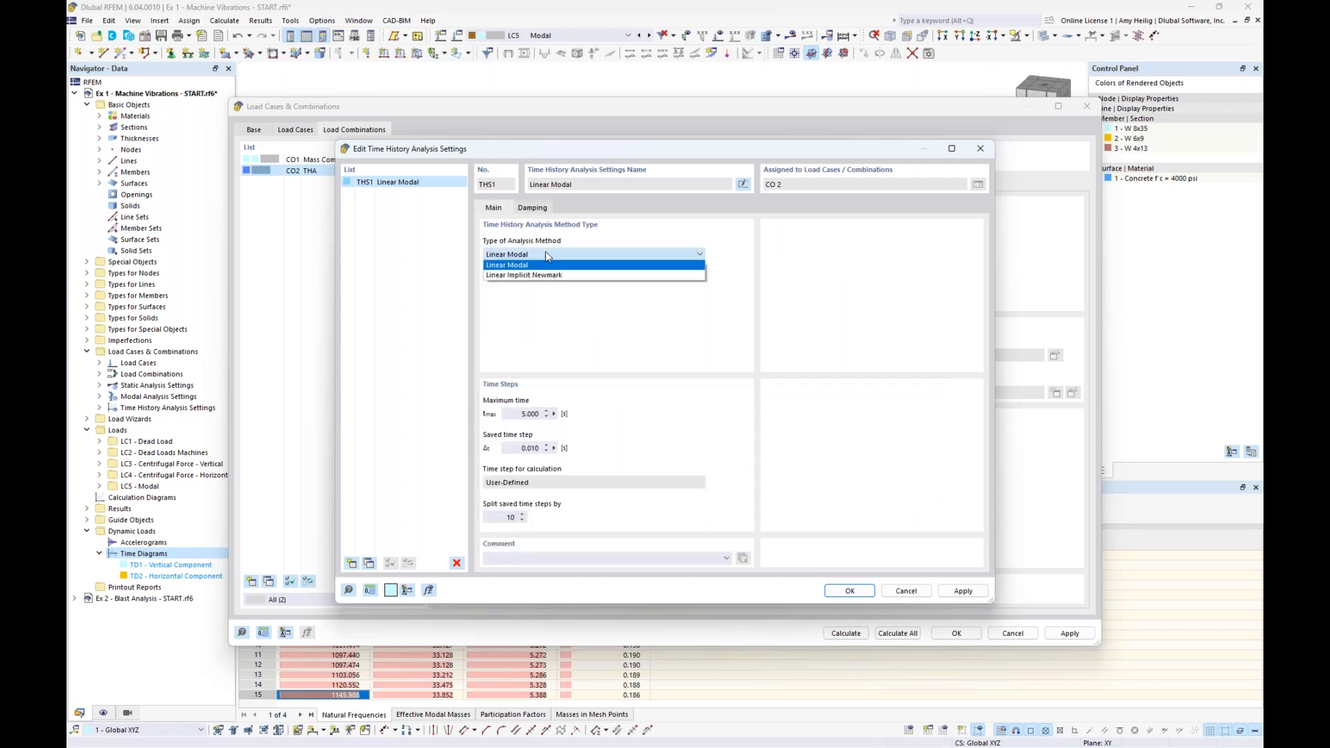
pyautogui.click(544, 276)
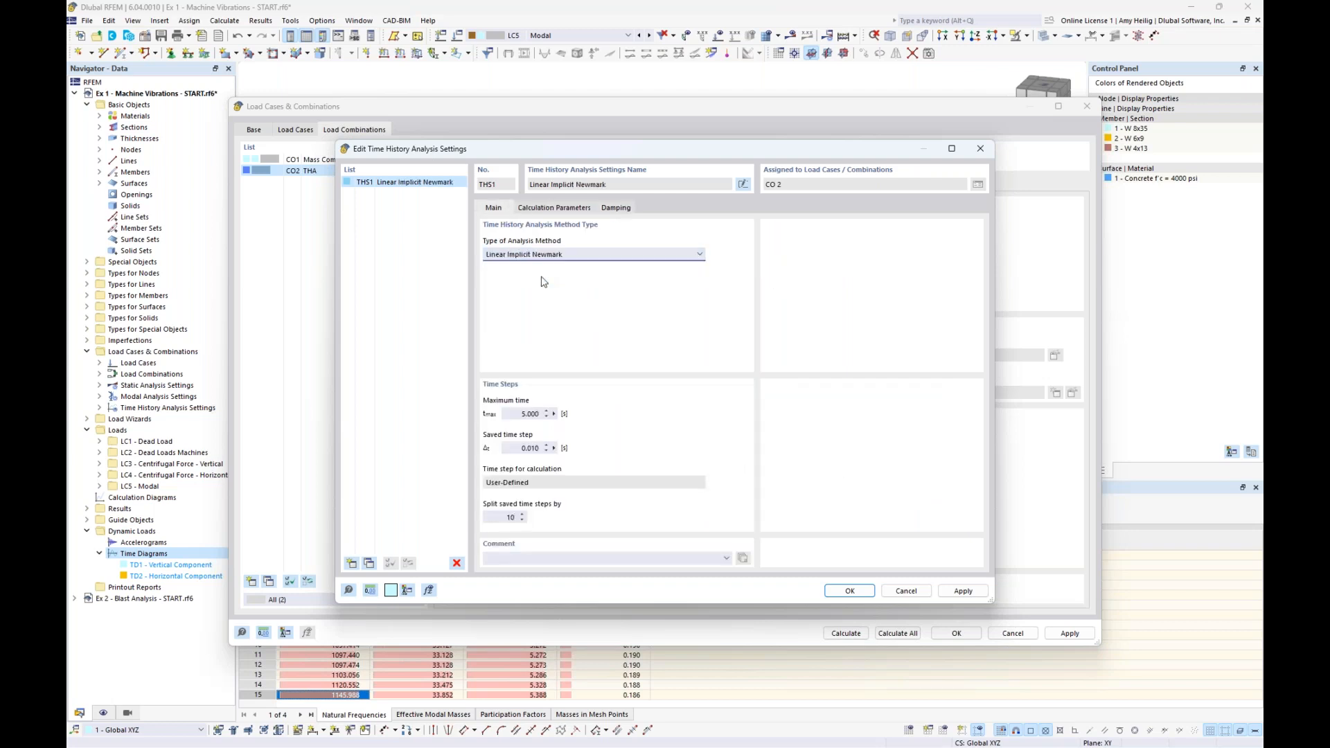
pyautogui.click(614, 208)
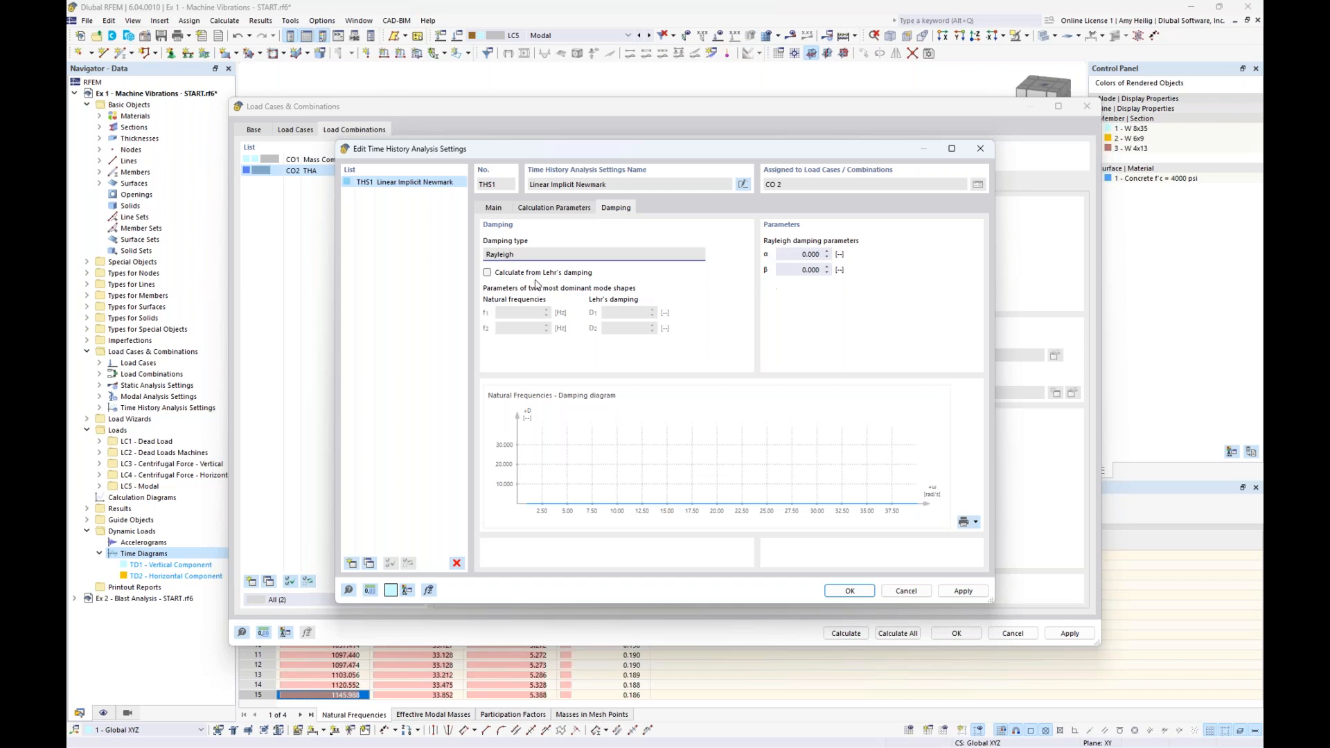
pyautogui.click(488, 275)
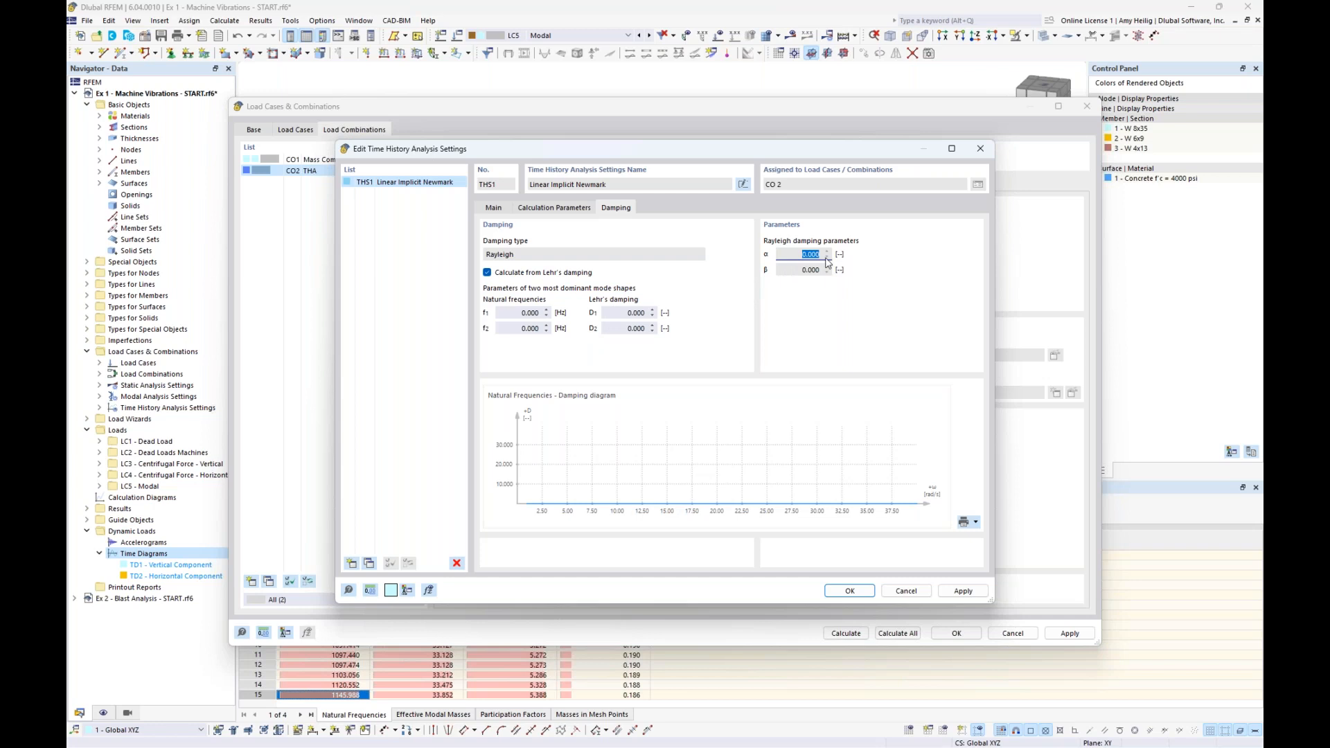
pyautogui.click(800, 270)
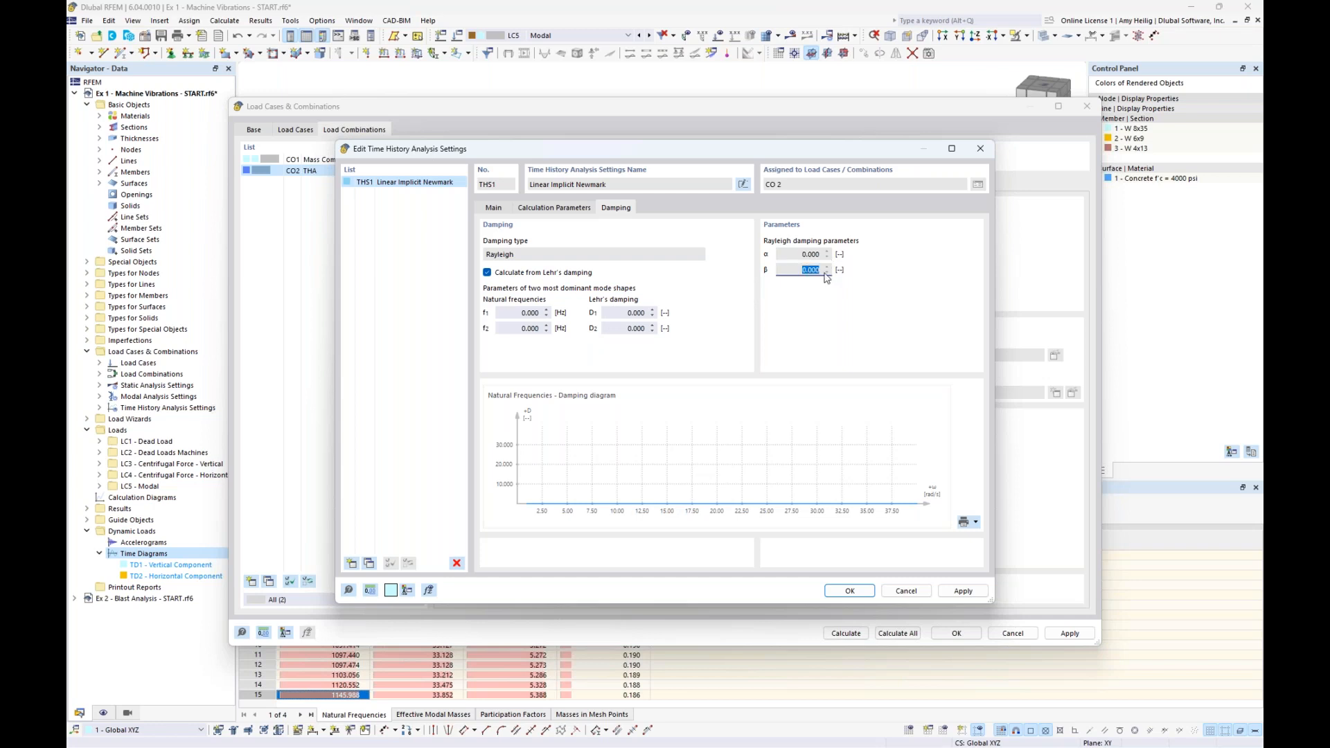
pyautogui.click(488, 273)
pyautogui.click(493, 208)
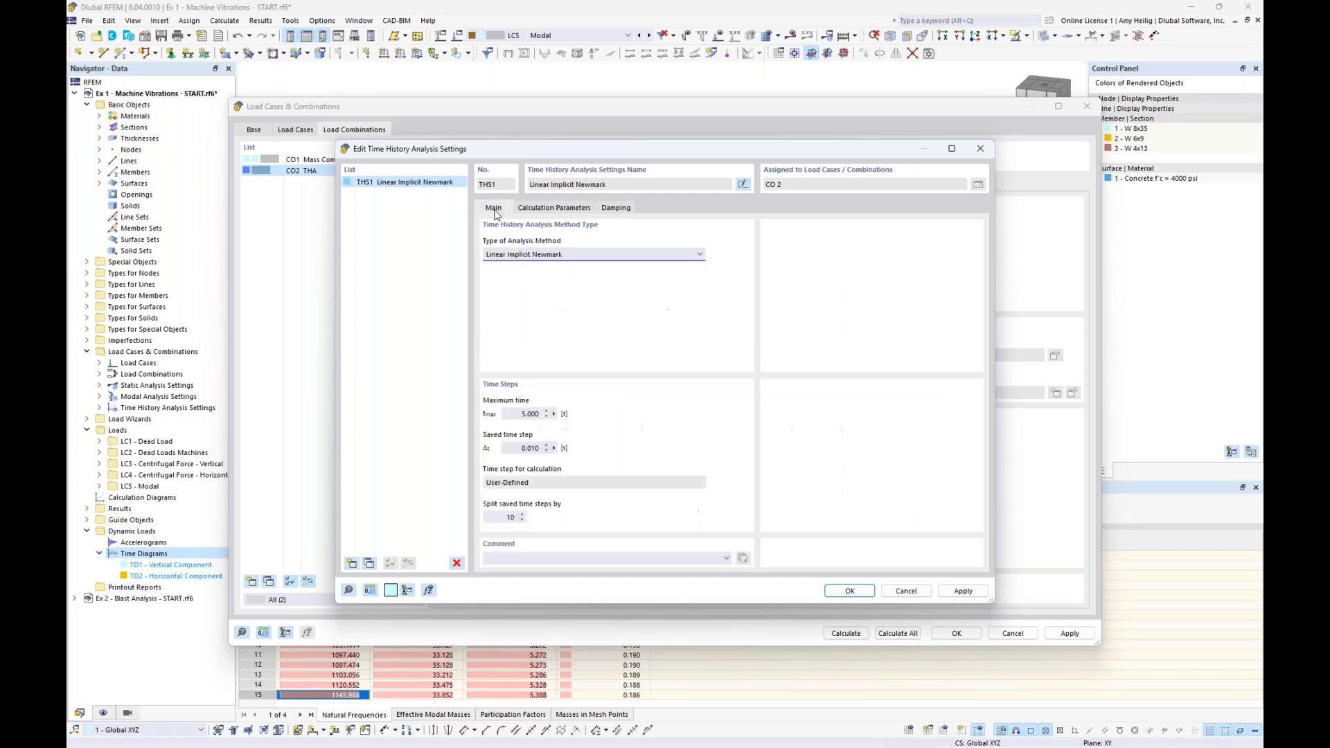
pyautogui.click(527, 255)
pyautogui.click(528, 266)
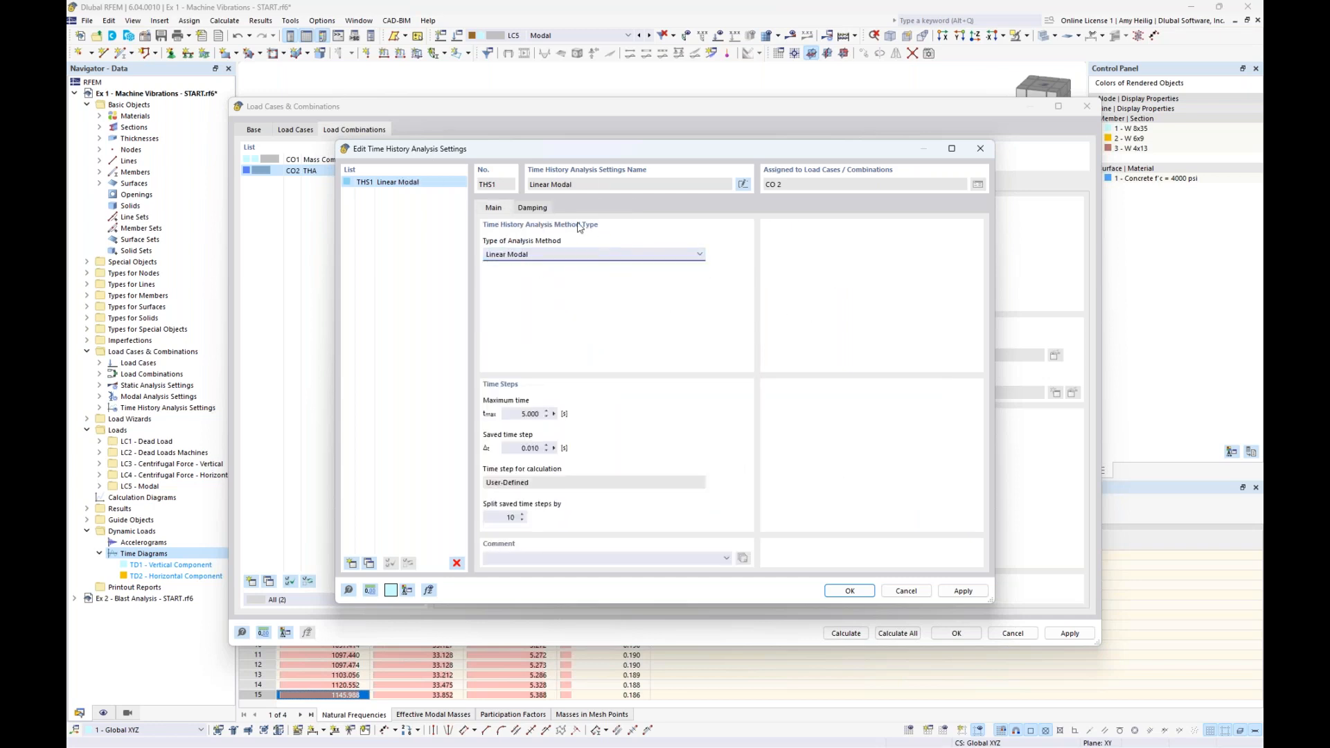
pyautogui.click(541, 209)
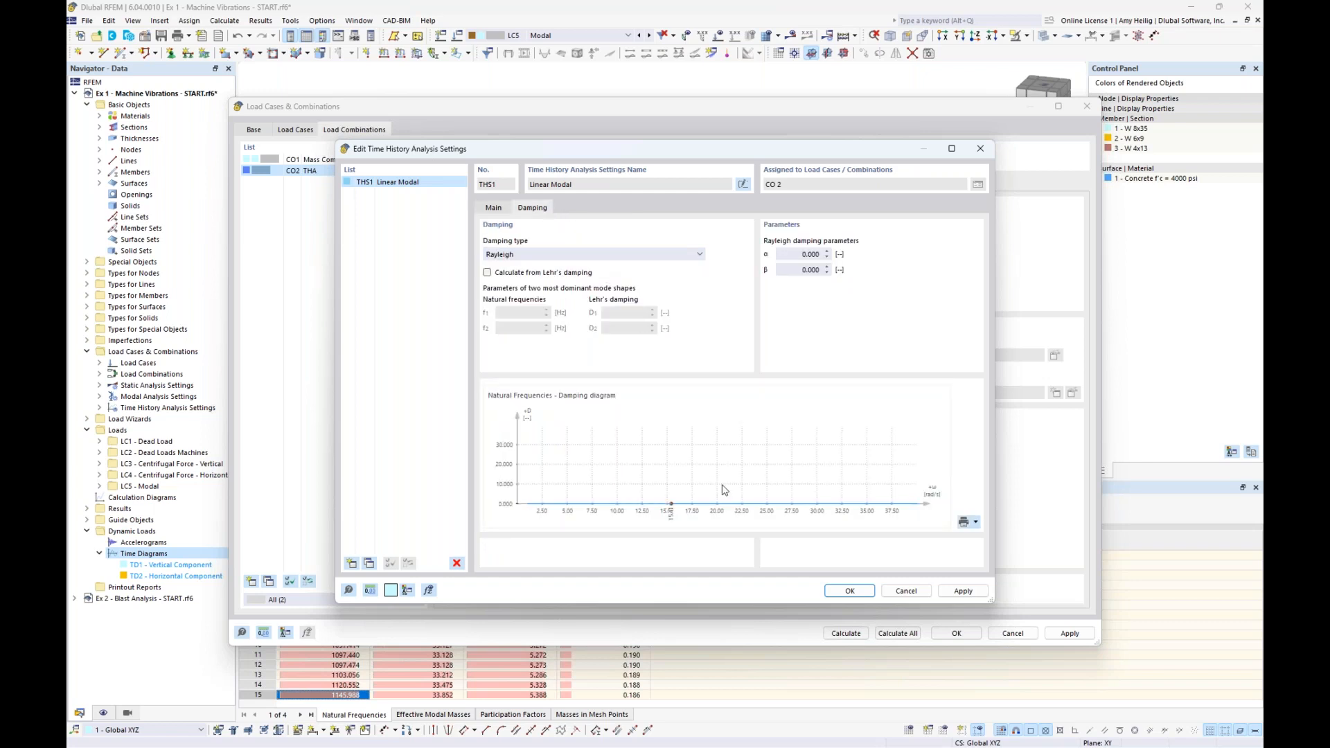
# Accept the time history settings and import the modal analysis from load case LC5 - Modal
pyautogui.click(849, 591)
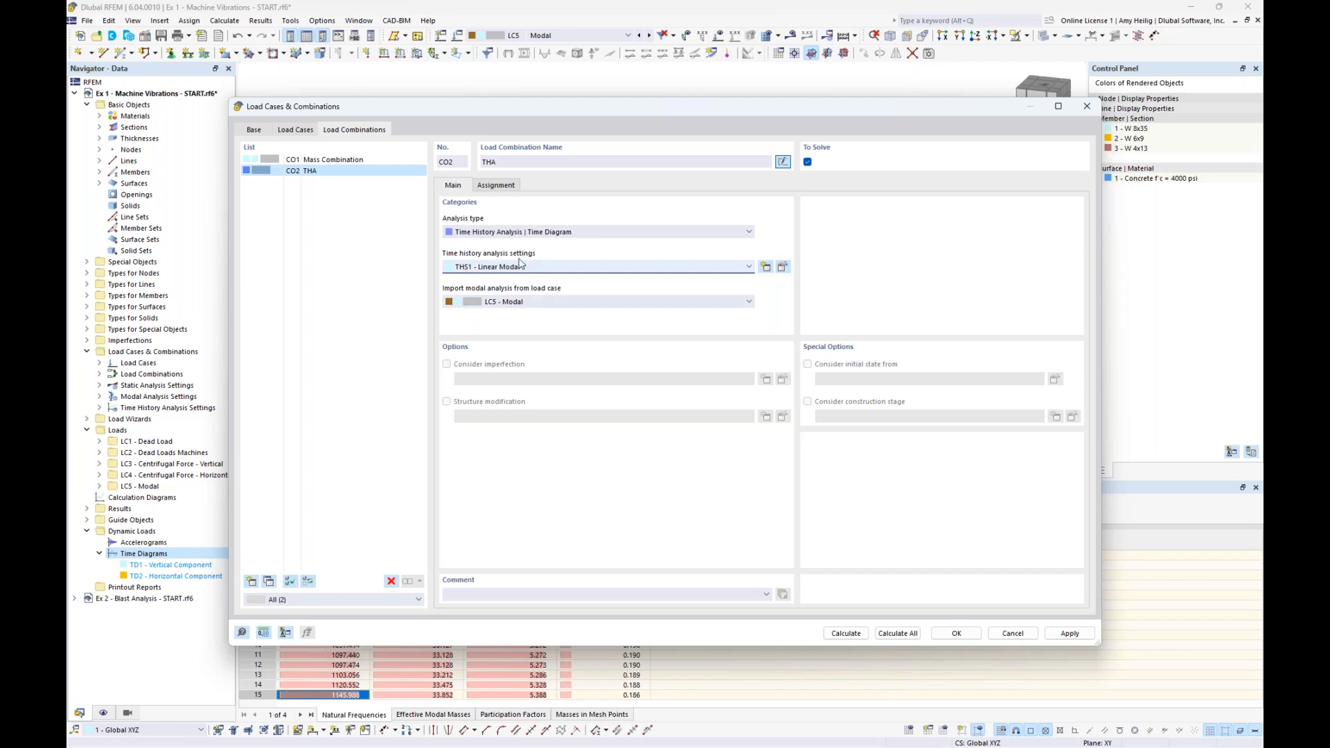
pyautogui.click(551, 305)
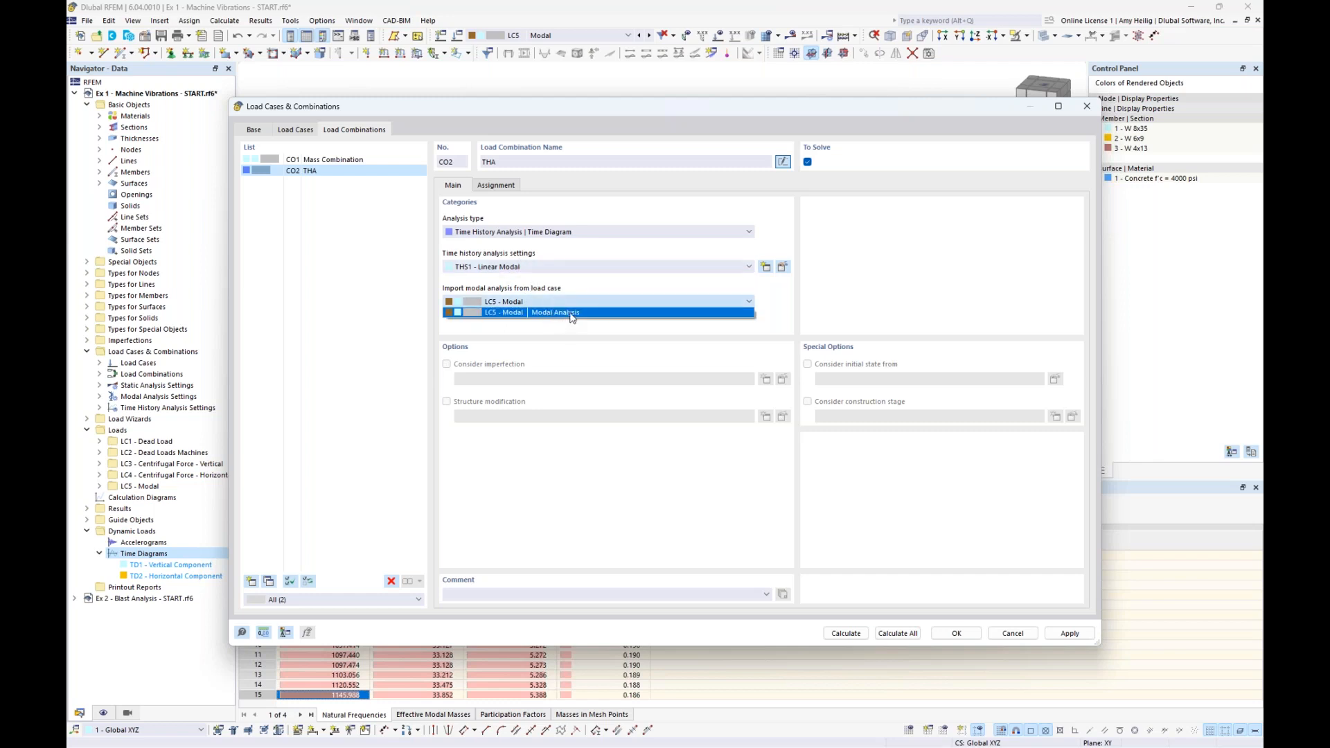
pyautogui.click(572, 315)
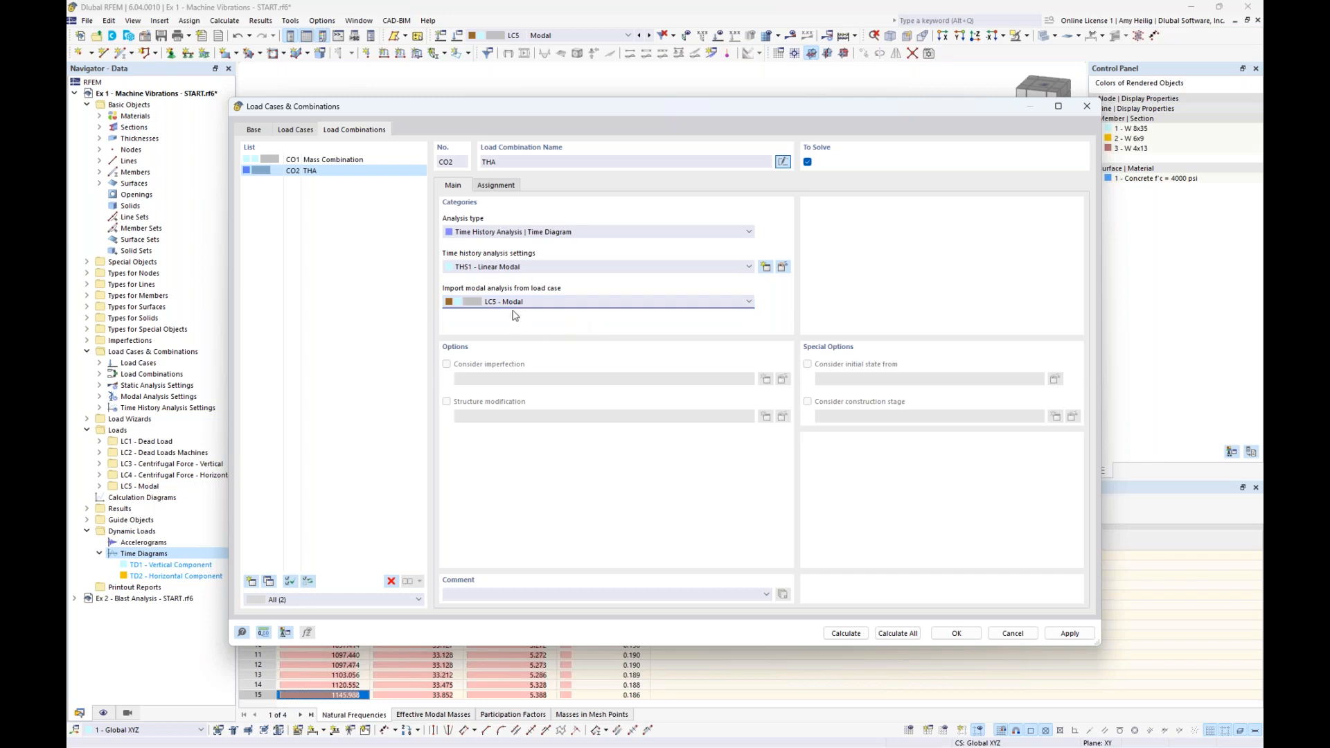
# Assign load cases LC3 Centrifugal Force - Vertical and LC4 Centrifugal Force - Horizontal to the THA combination
pyautogui.click(505, 187)
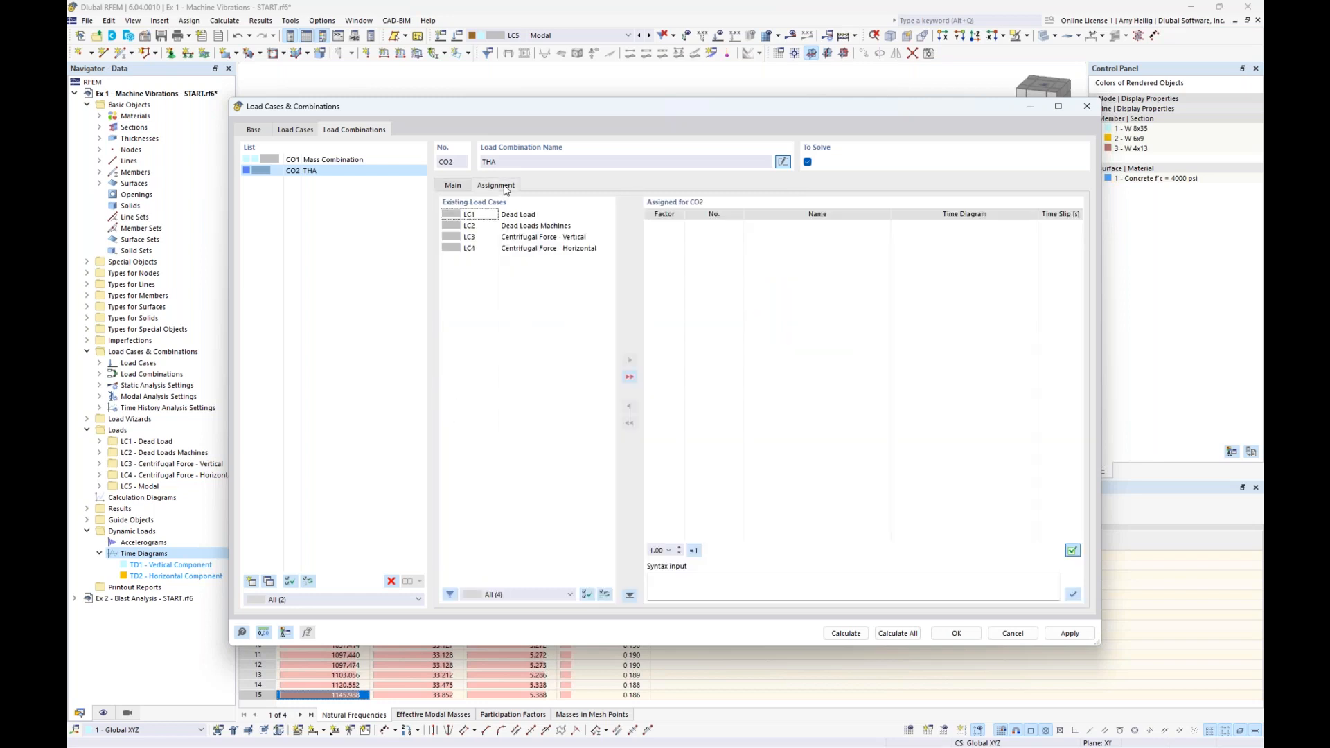
pyautogui.moveTo(559, 116); pyautogui.dragTo(550, 295)
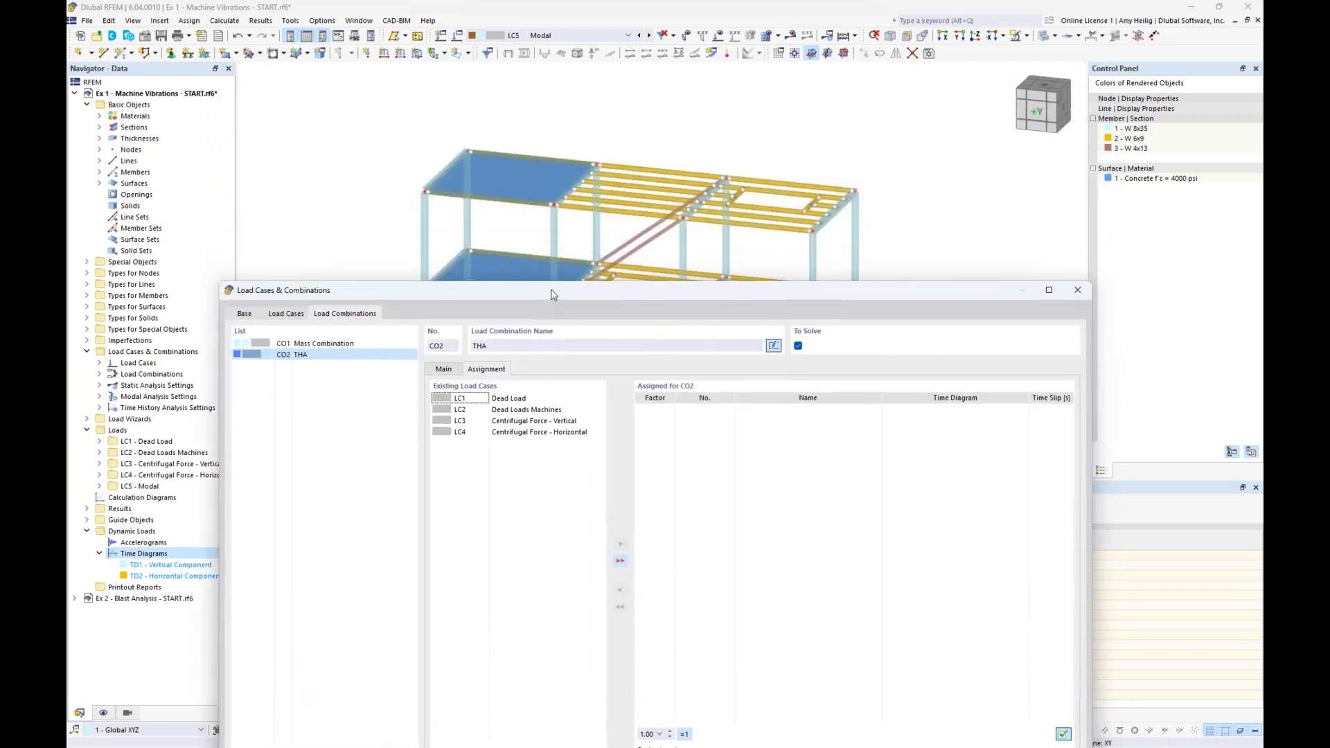
pyautogui.doubleClick(524, 421)
pyautogui.doubleClick(516, 432)
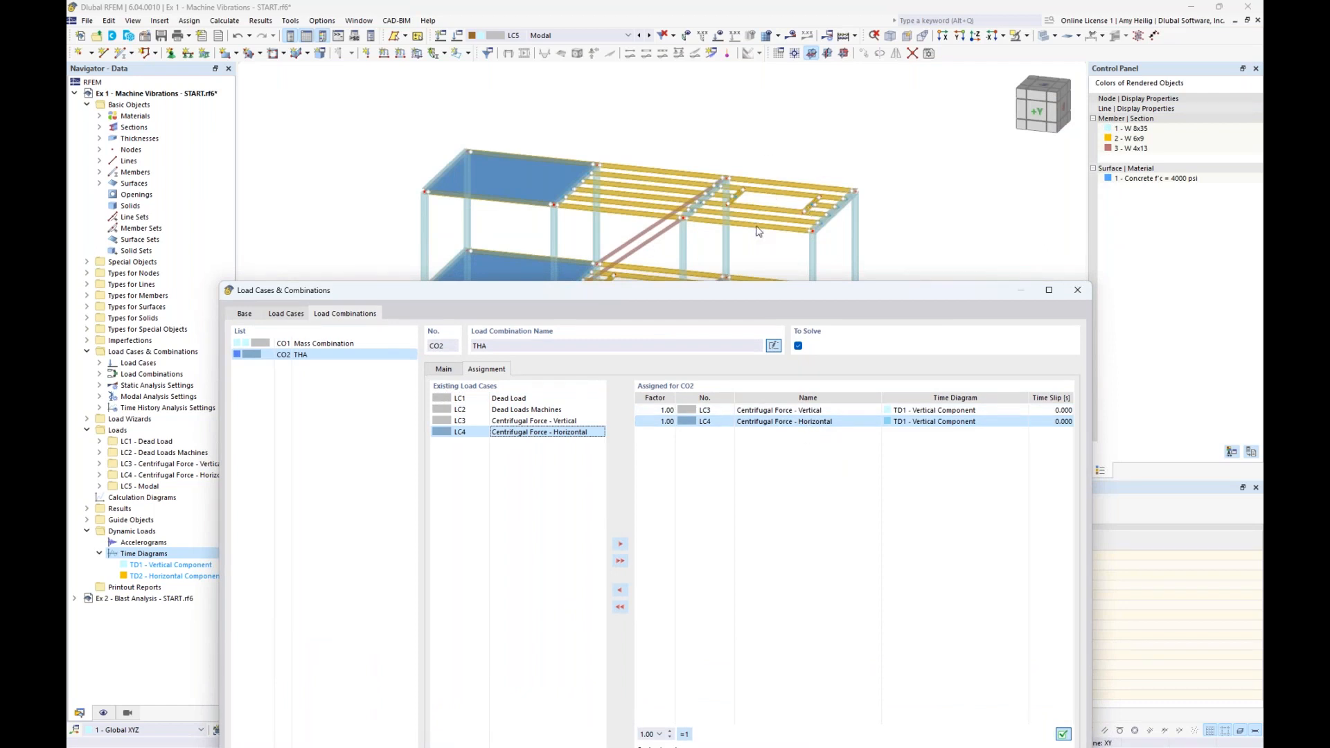
pyautogui.keyDown('shift'); pyautogui.click(842, 410); pyautogui.keyUp('shift')
# Set the time diagram of load case LC4 Centrifugal Force - Horizontal to TD2 - Horizontal Component
pyautogui.click(966, 423)
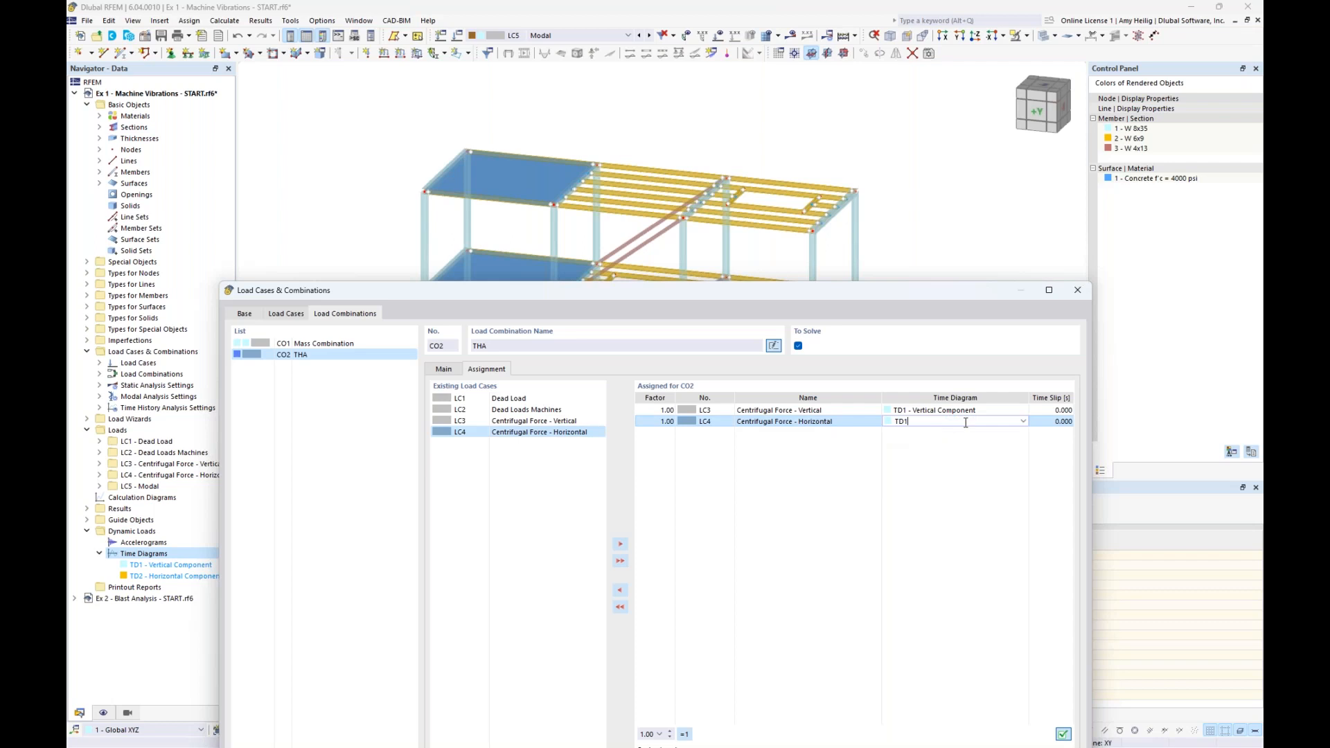
pyautogui.click(1023, 421)
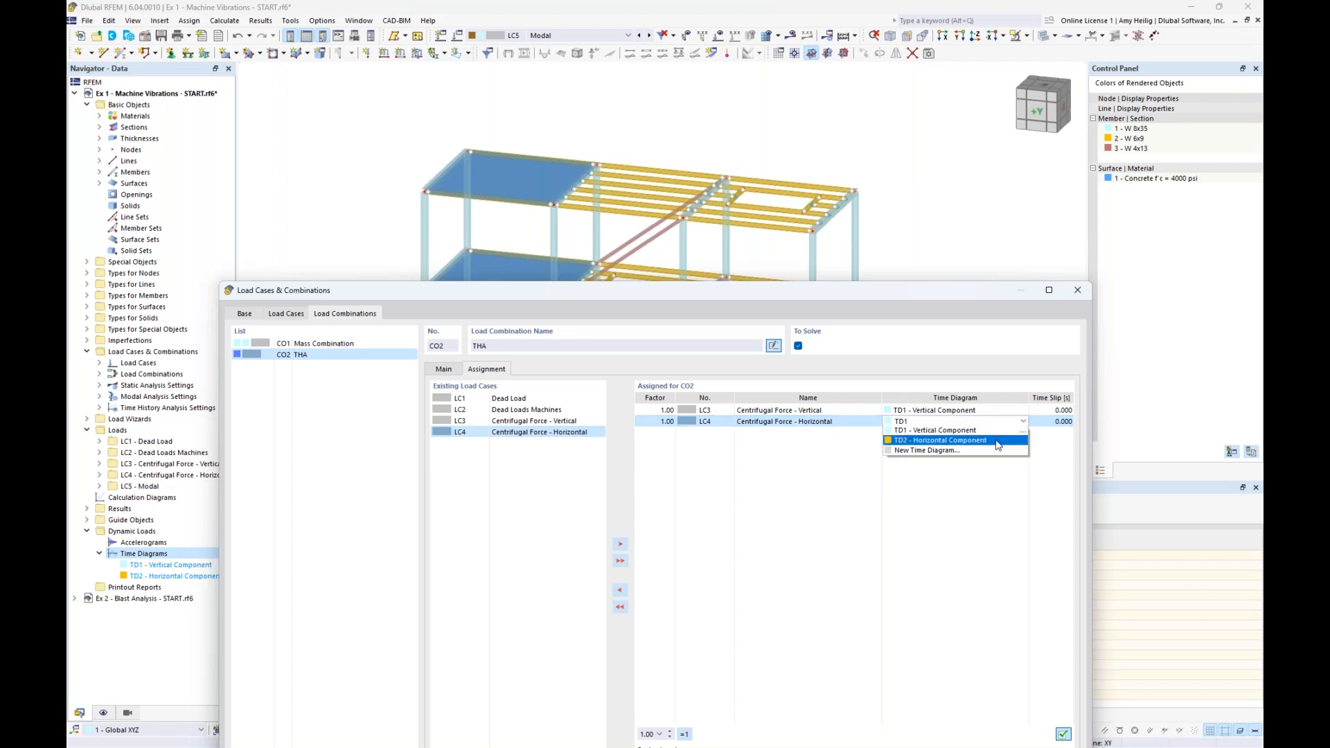
pyautogui.click(997, 441)
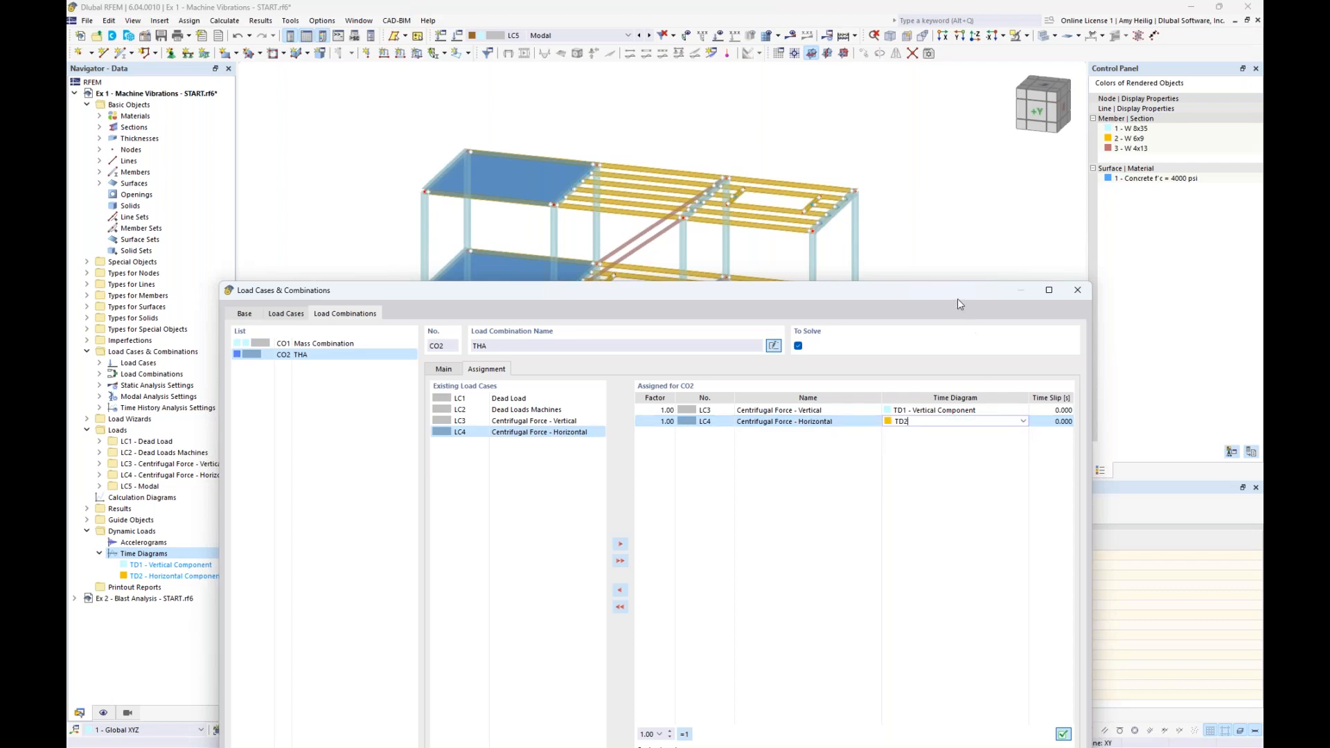
pyautogui.click(852, 422)
pyautogui.moveTo(894, 289); pyautogui.dragTo(881, 110)
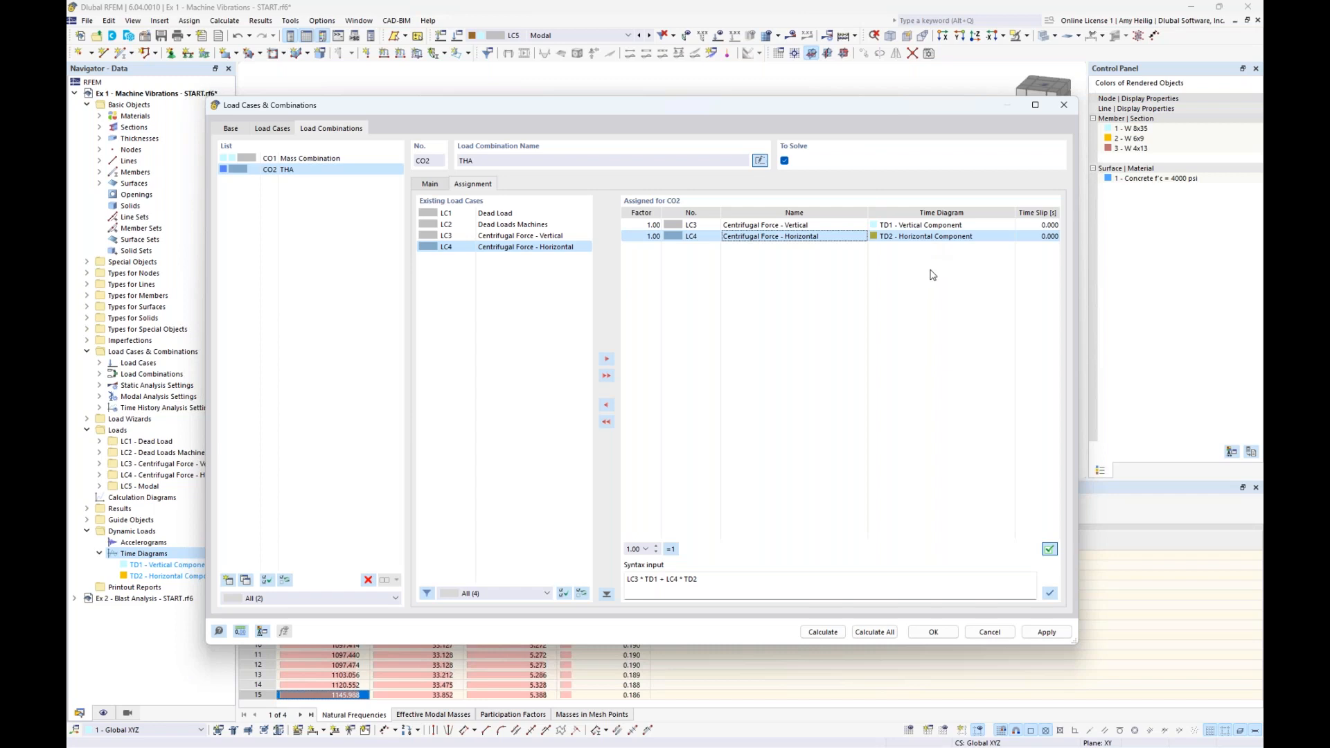
# Calculate the THA load combination, collapse the surface results and enlarge the time history results table
pyautogui.click(823, 632)
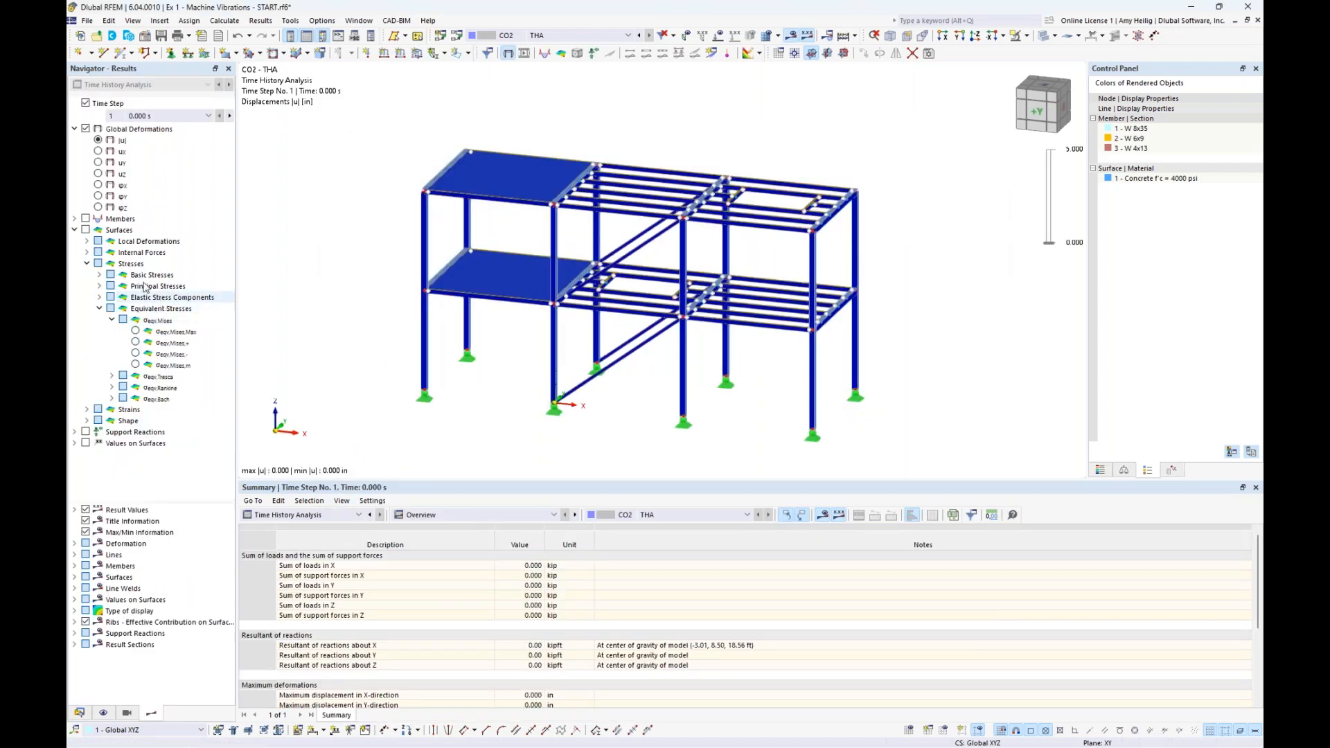
pyautogui.click(74, 229)
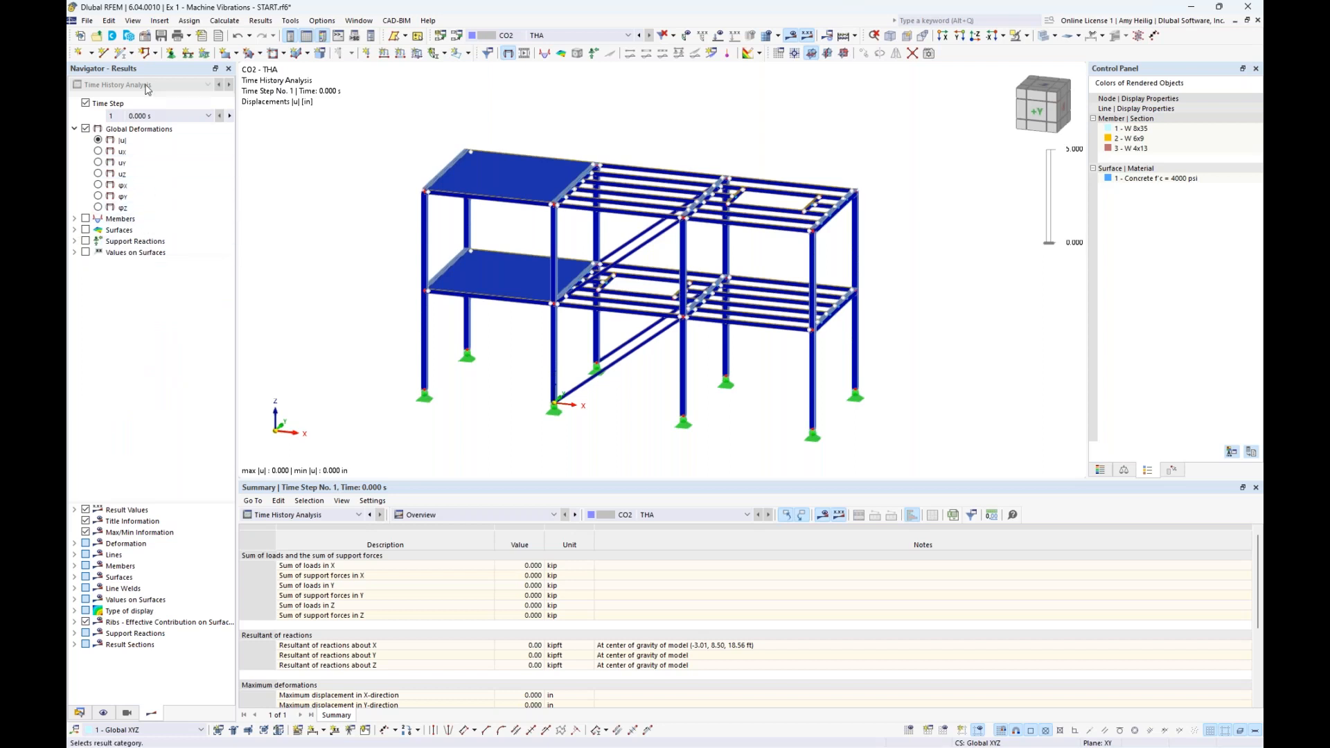
pyautogui.click(340, 515)
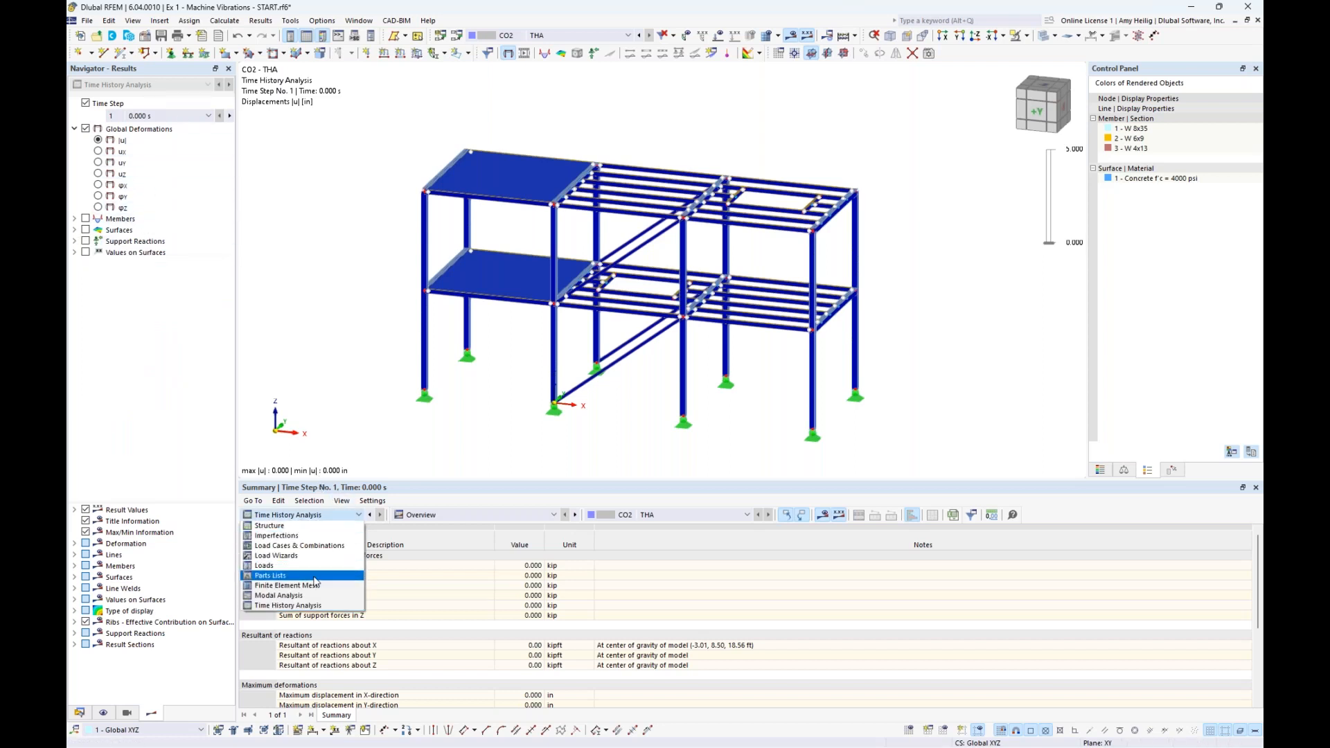
pyautogui.click(355, 429)
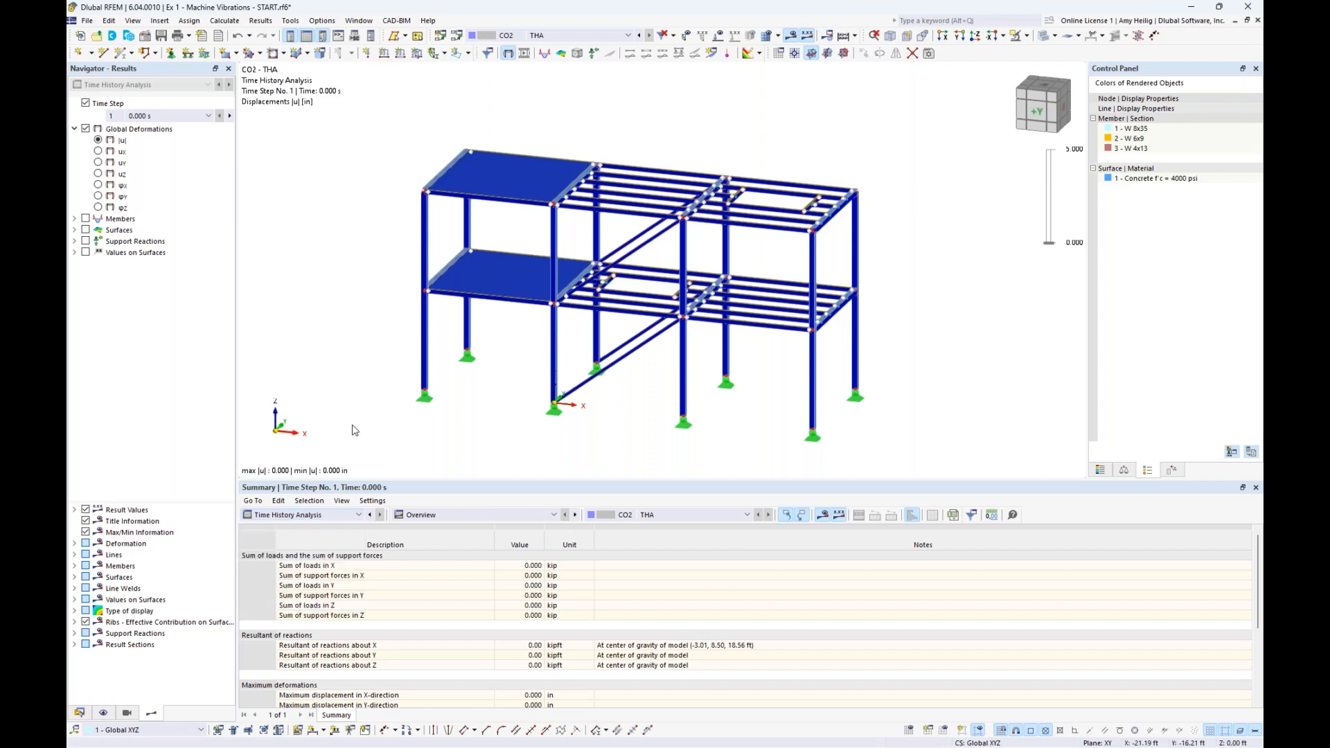
pyautogui.moveTo(447, 480); pyautogui.dragTo(439, 445)
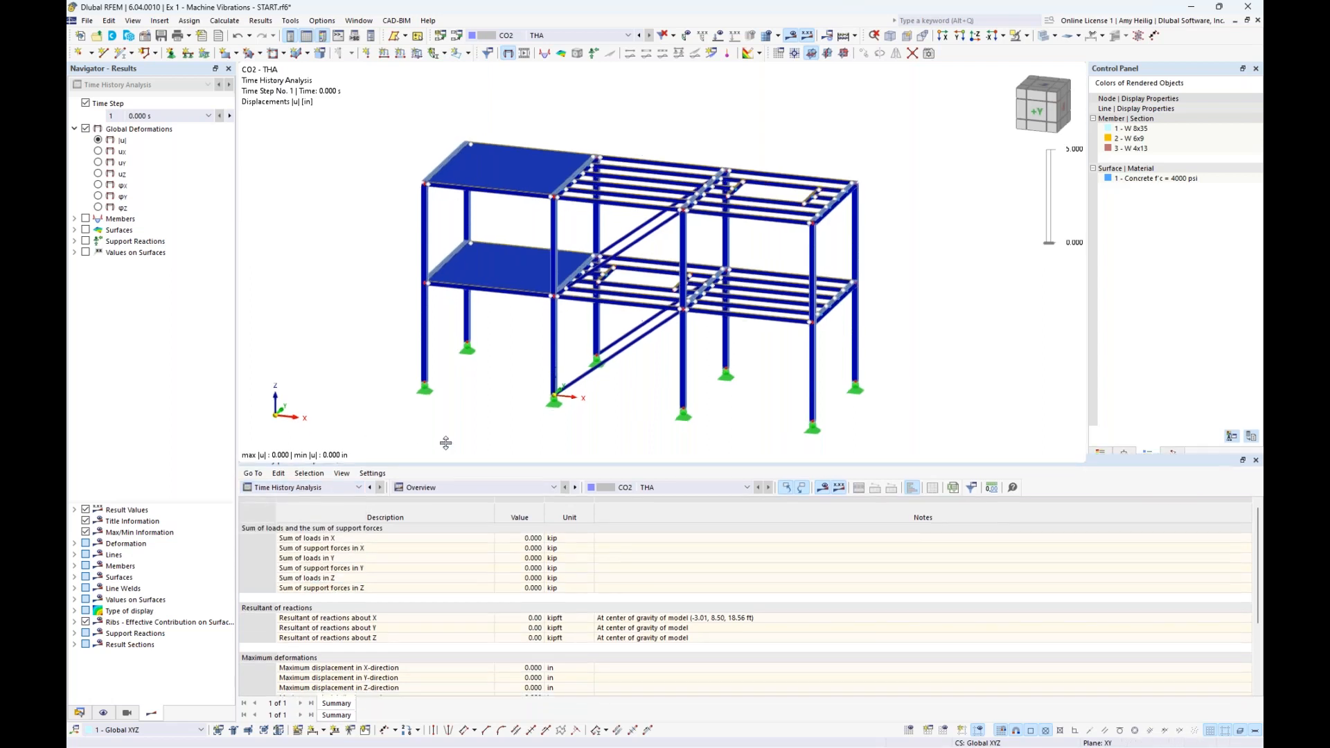
# Look through the available time steps and show the color scale of the global deformations
pyautogui.click(208, 116)
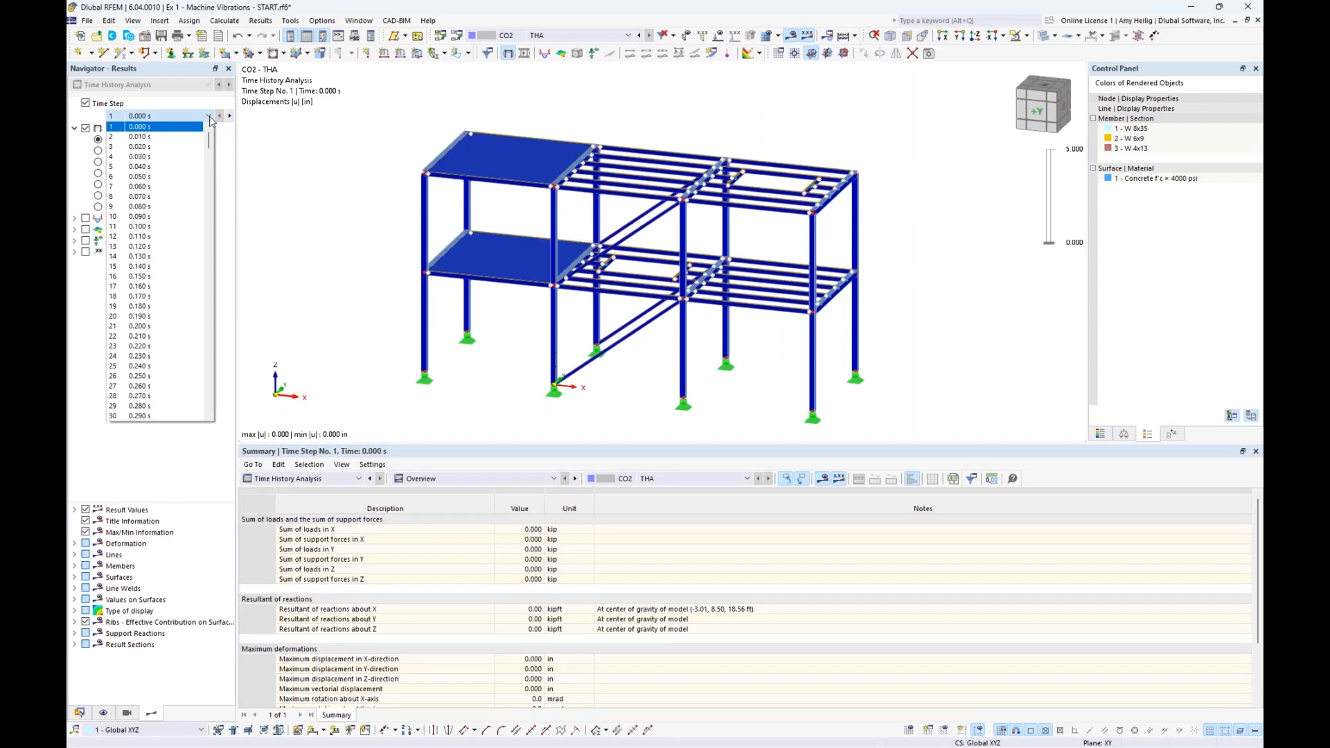
pyautogui.click(145, 127)
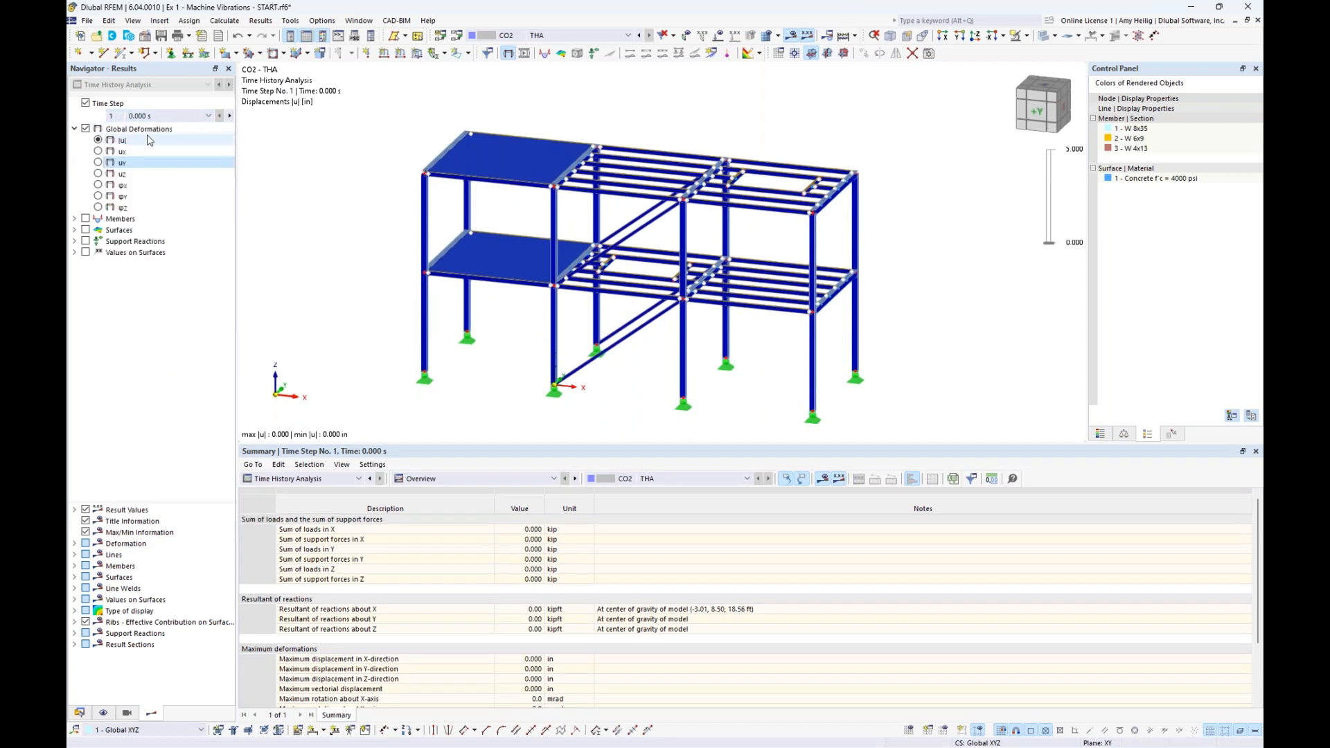
pyautogui.click(208, 116)
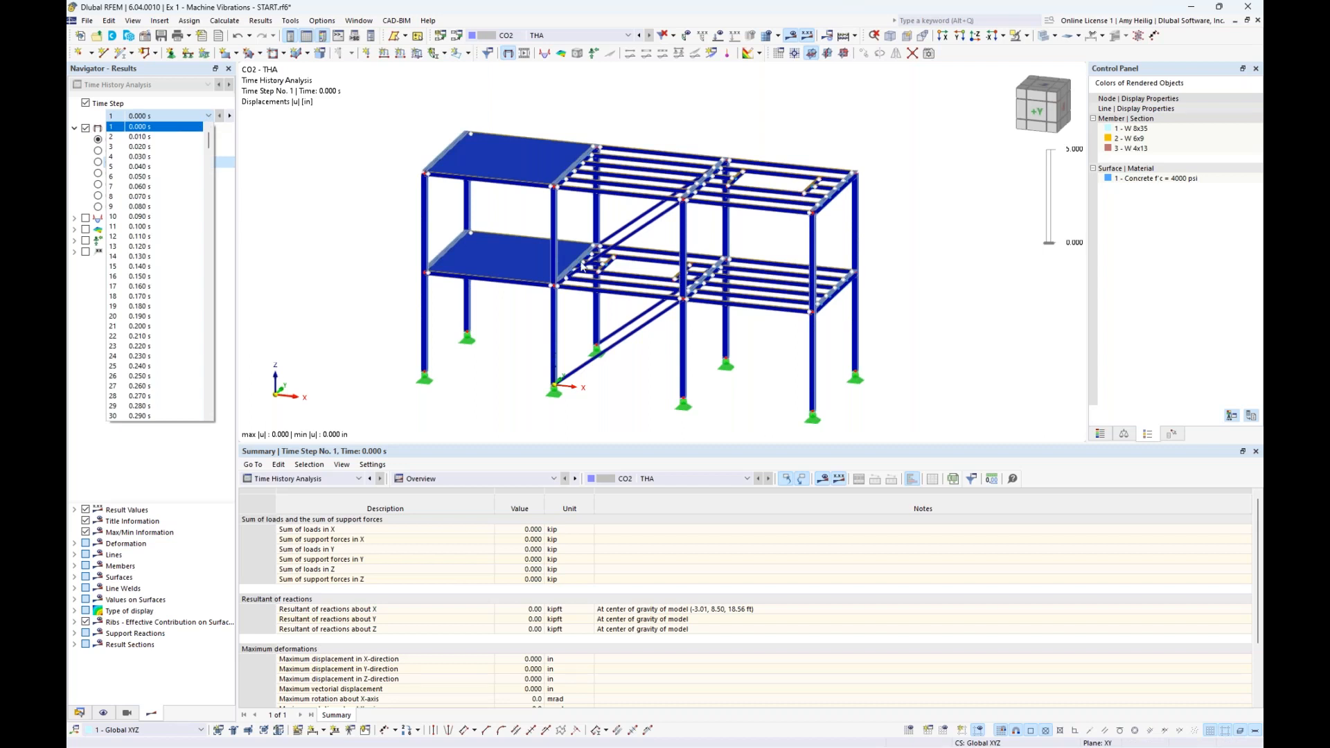
pyautogui.click(1099, 435)
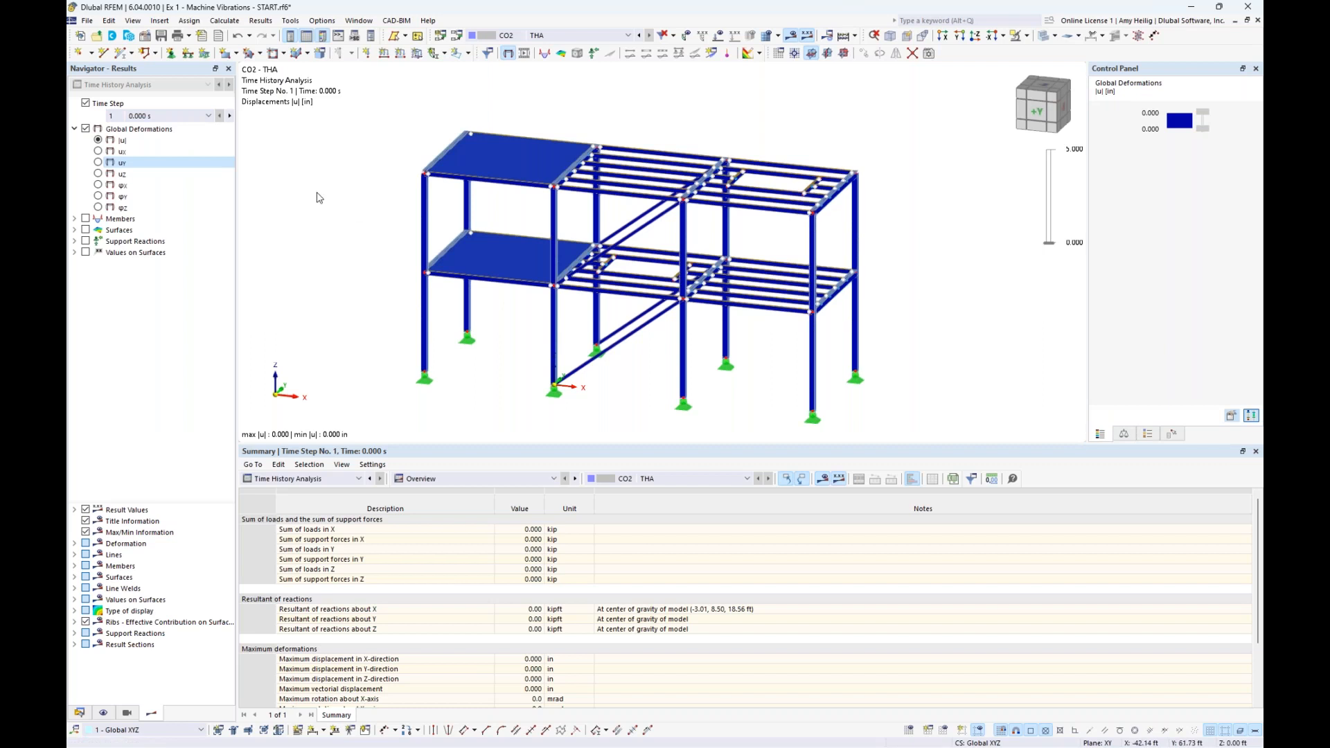
# Step through the global deformation results one time step at a time up to step 24 at 0.230 s
pyautogui.click(209, 117)
pyautogui.click(210, 117)
pyautogui.click(230, 115)
pyautogui.click(230, 115)
pyautogui.click(230, 116)
pyautogui.click(230, 116)
pyautogui.click(230, 116)
pyautogui.click(230, 116)
pyautogui.click(230, 115)
pyautogui.click(230, 116)
pyautogui.click(230, 115)
pyautogui.click(230, 115)
pyautogui.click(230, 116)
pyautogui.click(230, 116)
pyautogui.click(230, 115)
pyautogui.click(230, 116)
pyautogui.click(230, 116)
pyautogui.click(230, 116)
pyautogui.click(229, 116)
pyautogui.click(230, 116)
pyautogui.click(230, 116)
pyautogui.click(230, 116)
pyautogui.click(230, 115)
pyautogui.click(230, 116)
pyautogui.click(230, 116)
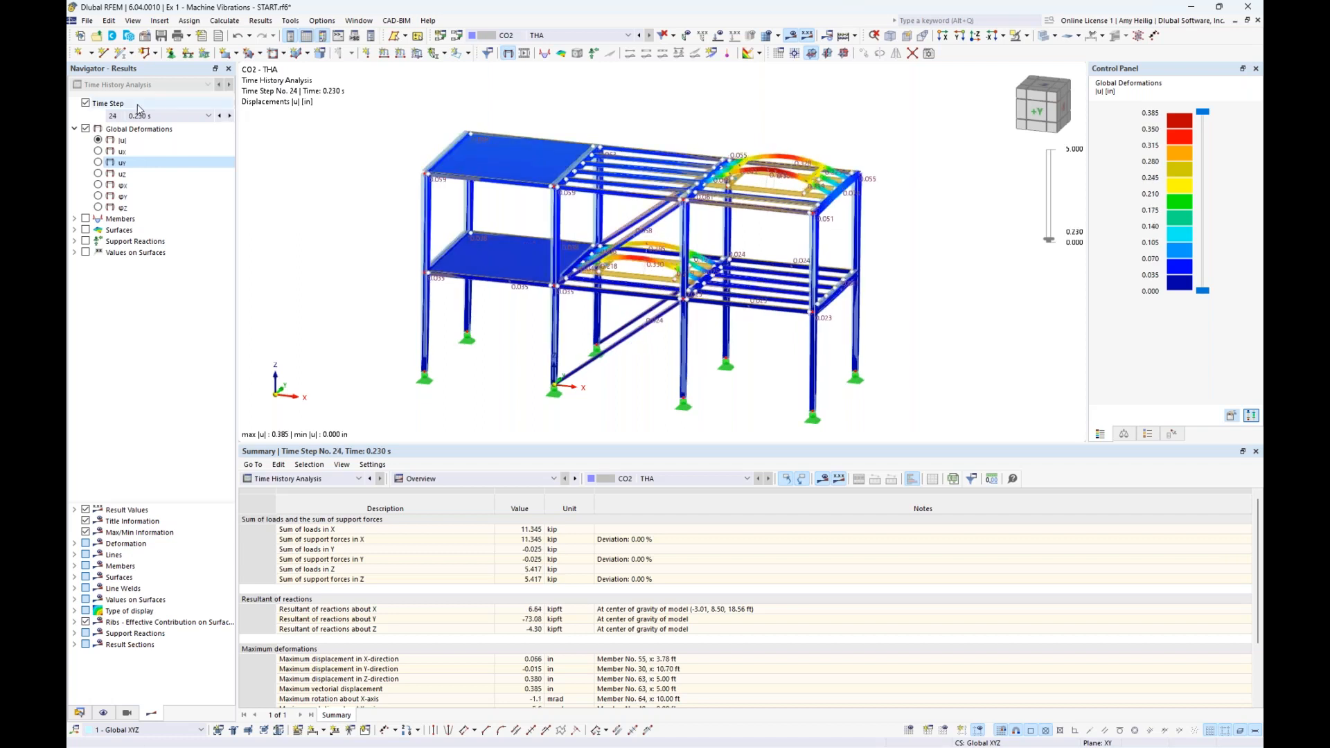
# Show the members' internal forces N, My and Vz one after another instead of the global deformations
pyautogui.click(75, 219)
pyautogui.click(85, 218)
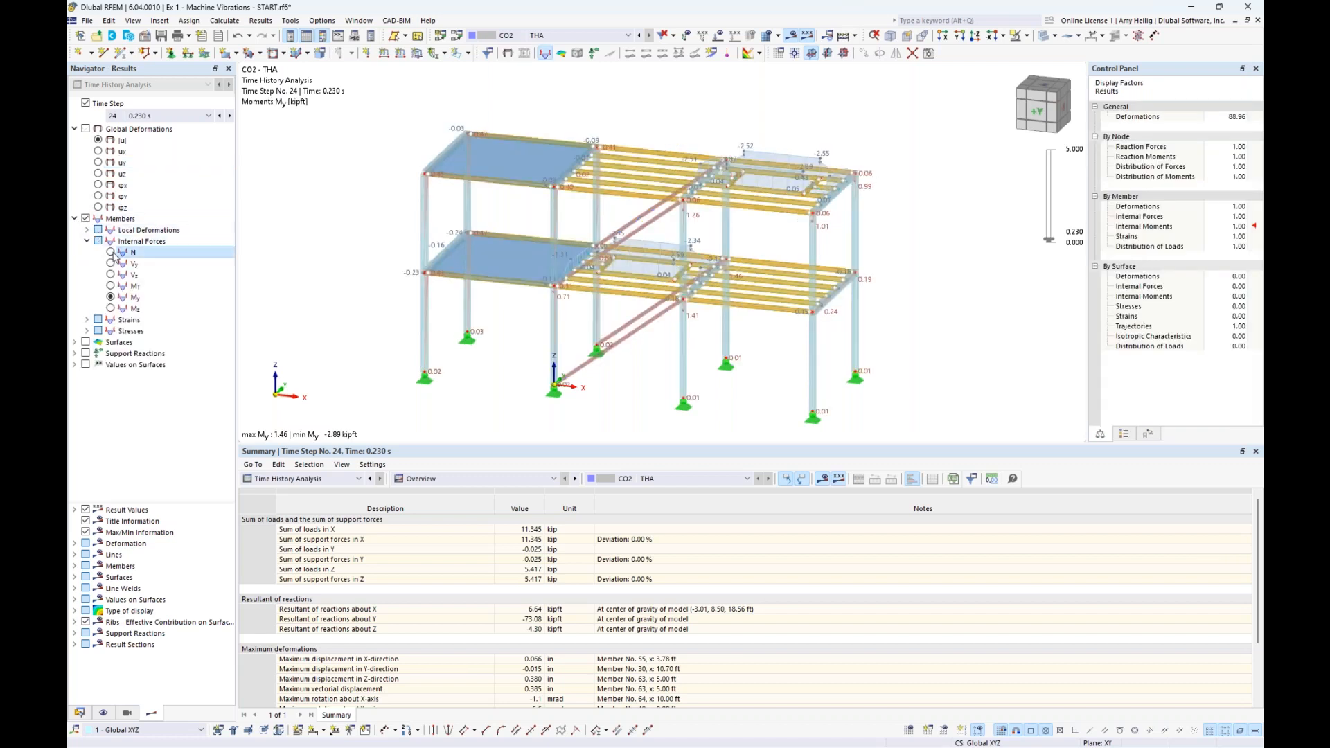
pyautogui.click(111, 252)
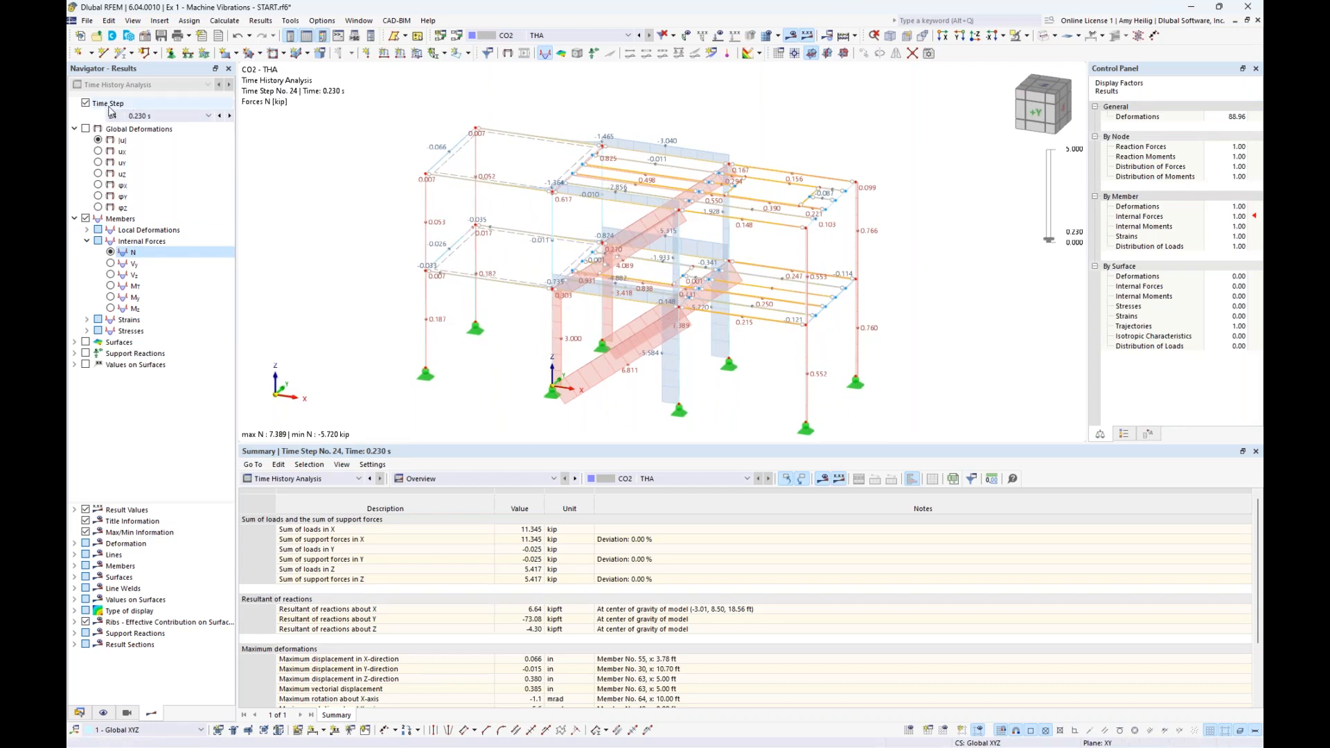
pyautogui.click(111, 297)
pyautogui.click(111, 275)
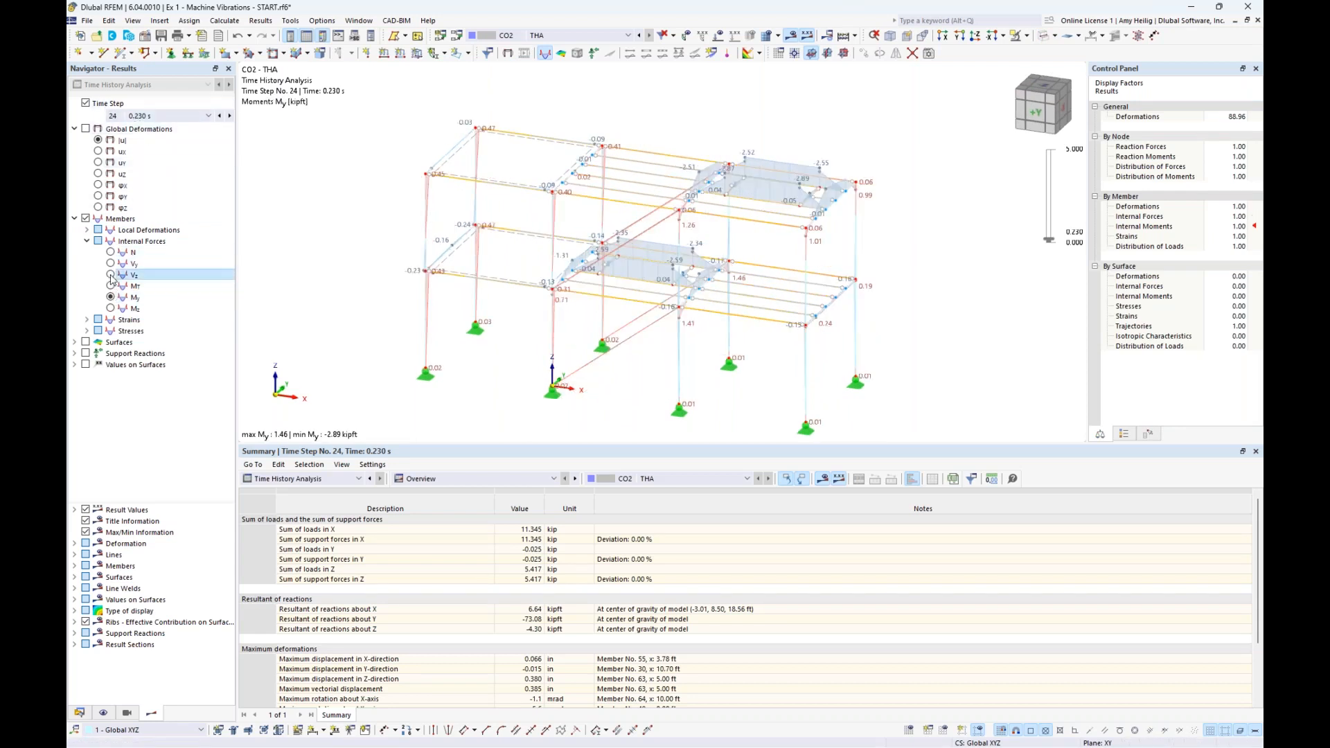
# Show the support reactions on the model and hide the member results
pyautogui.click(74, 219)
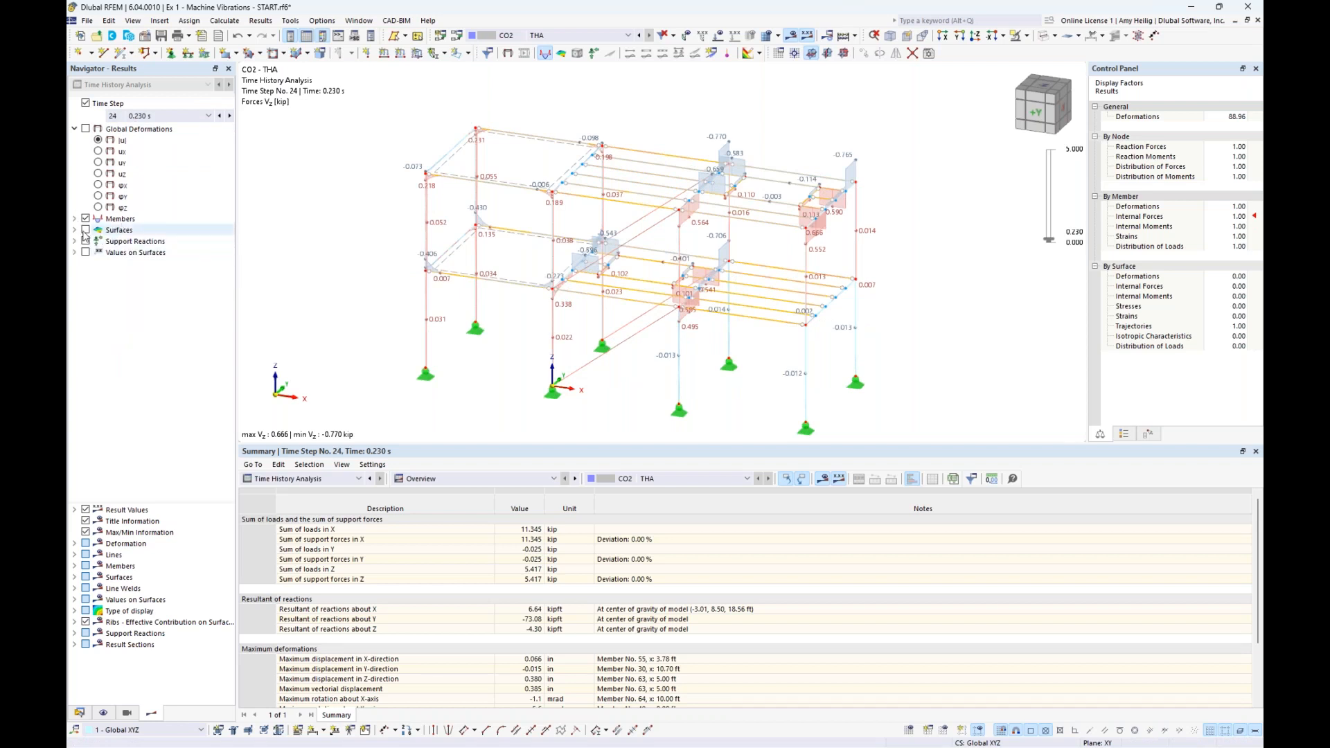
pyautogui.click(86, 241)
pyautogui.click(86, 218)
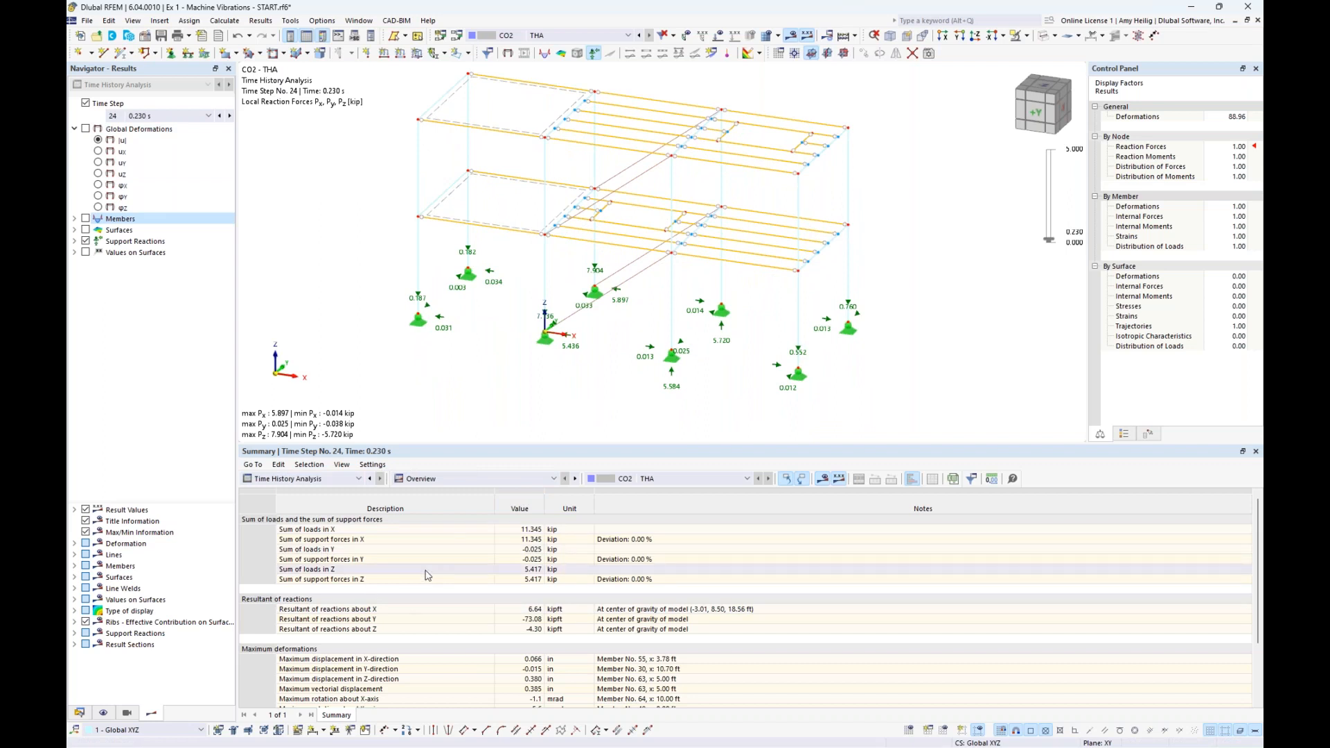
# Switch the results table to Results by Member and display the model as solid
pyautogui.click(482, 479)
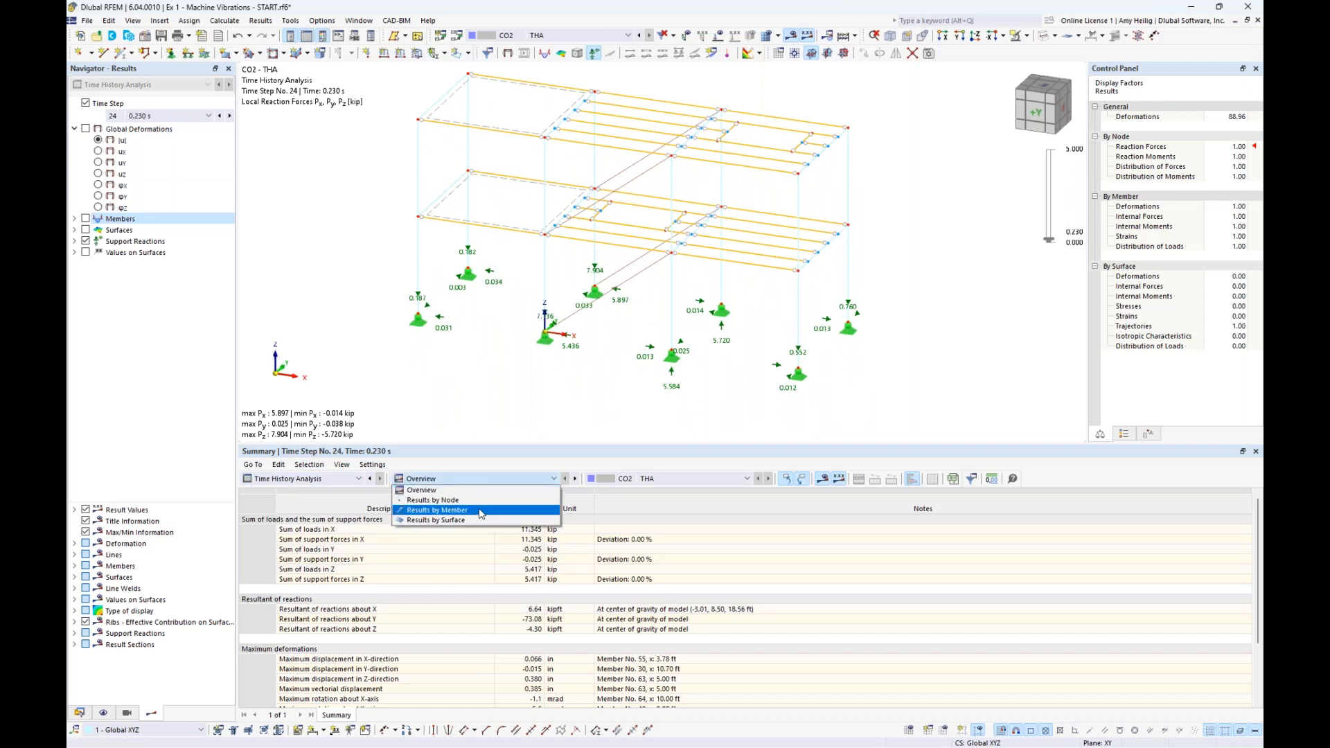
pyautogui.click(480, 510)
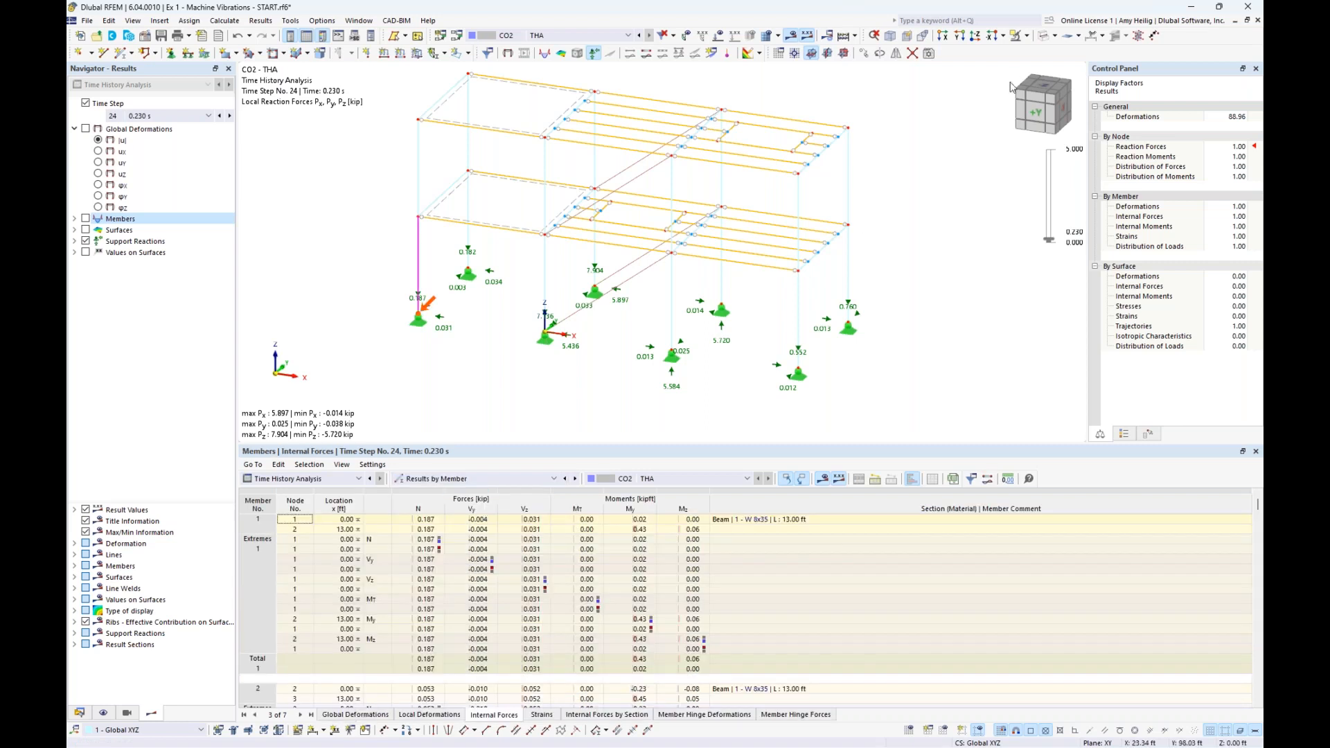
pyautogui.click(1043, 36)
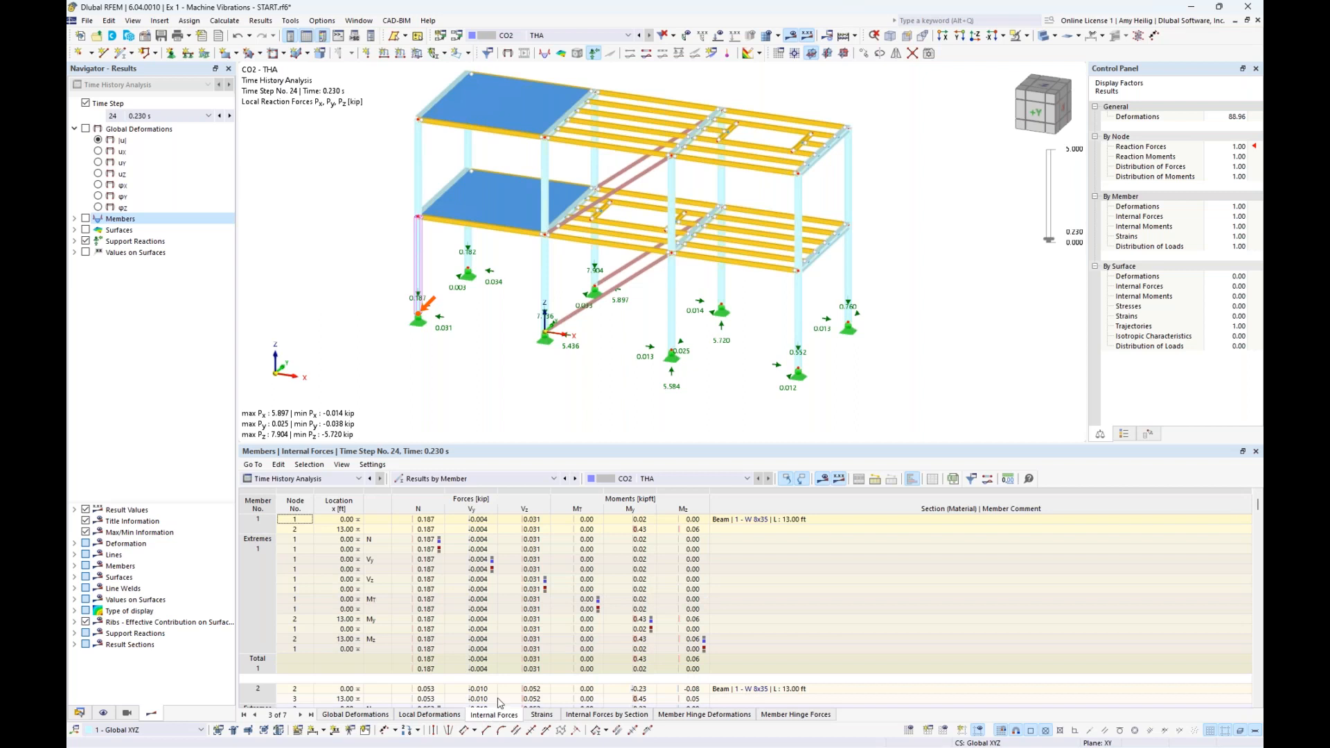
# Look through the internal forces of members 2 to 4 and locate the corresponding beams in the model
pyautogui.scroll(-6, 507, 620)
pyautogui.click(507, 620)
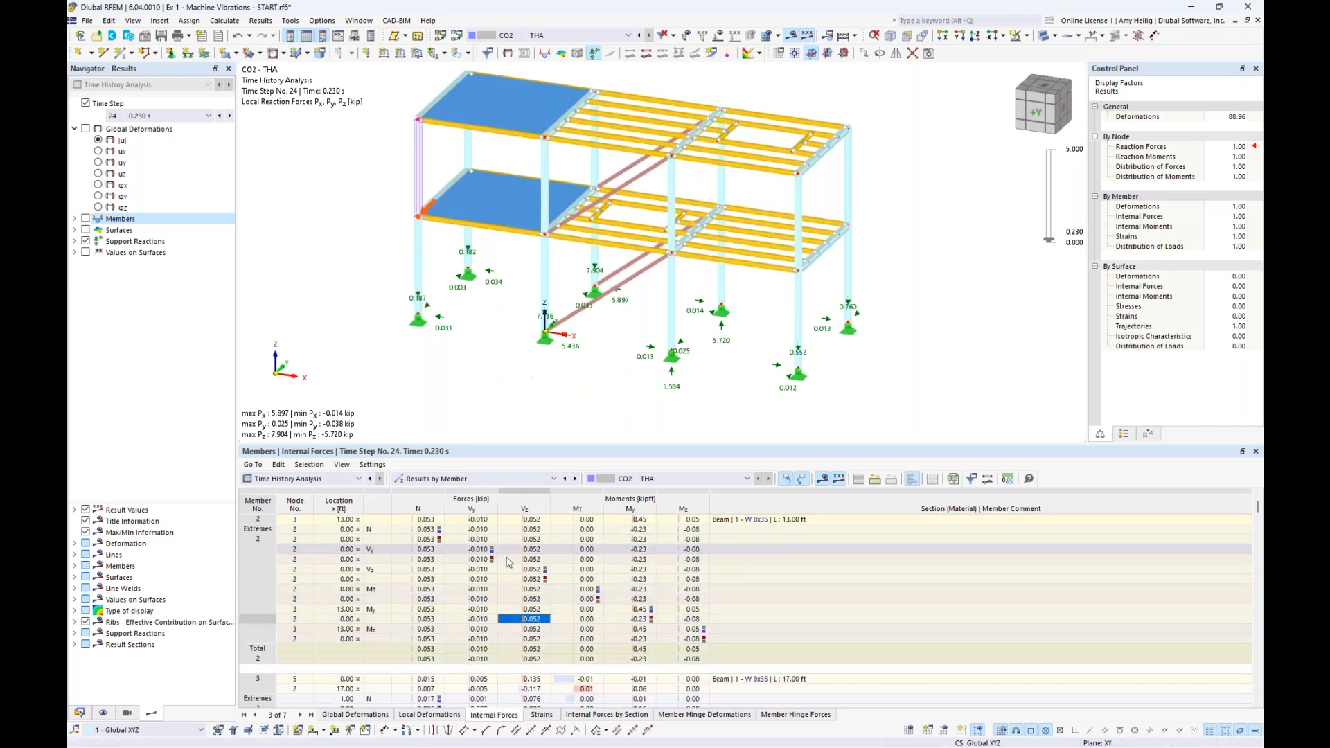
pyautogui.scroll(-4, 453, 590)
pyautogui.click(471, 629)
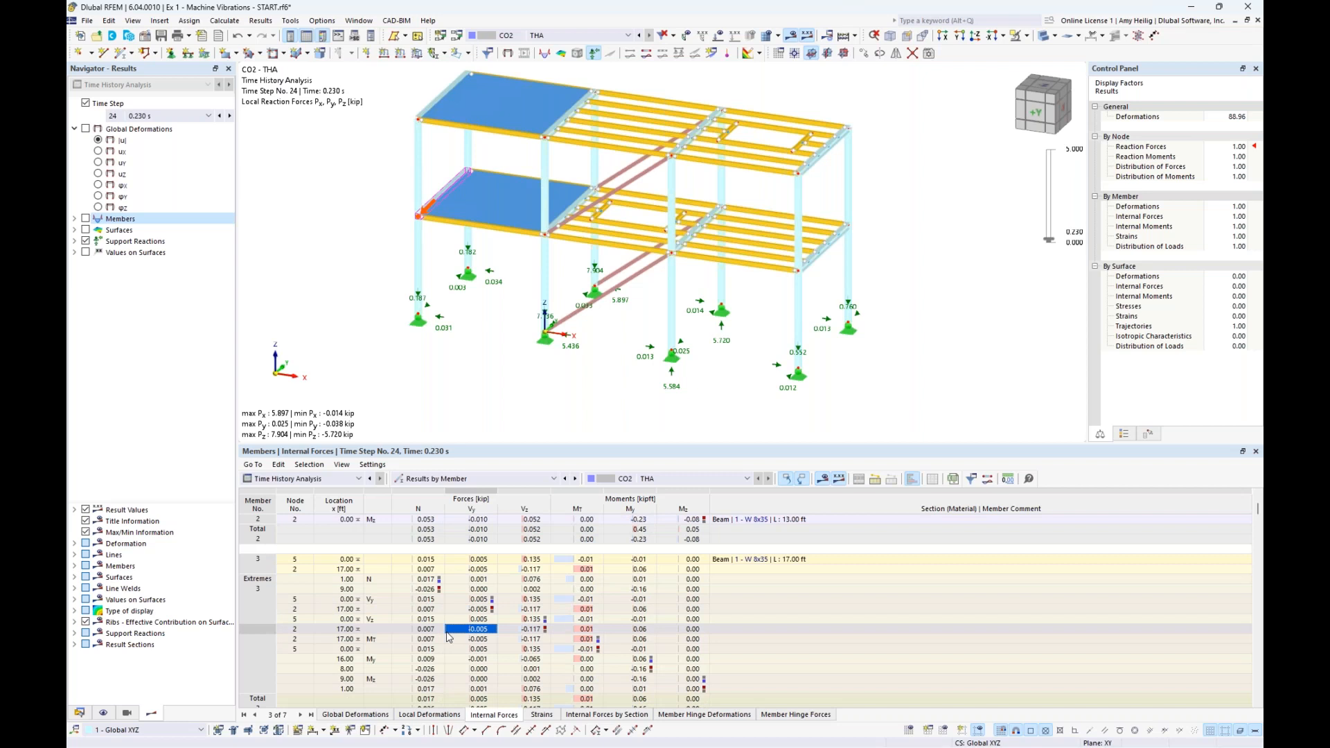
pyautogui.scroll(-3, 544, 686)
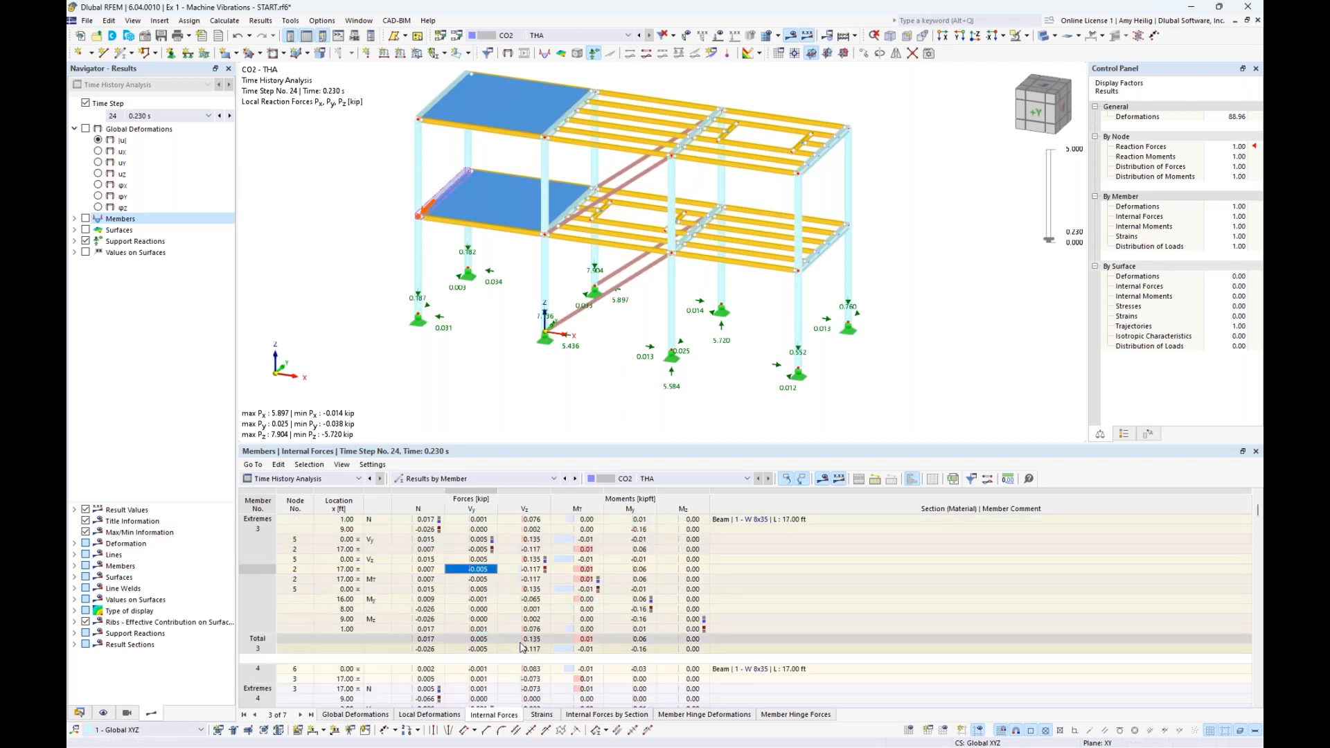
pyautogui.click(543, 689)
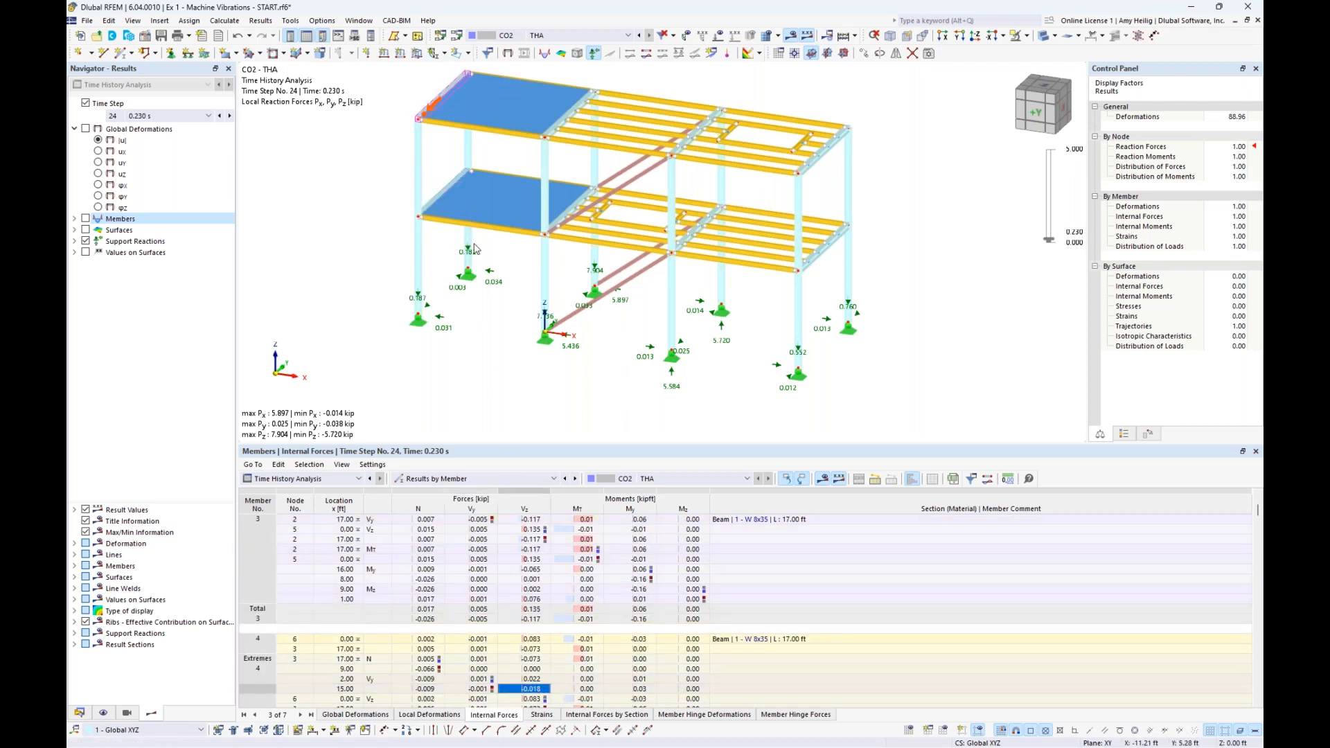
pyautogui.click(445, 192)
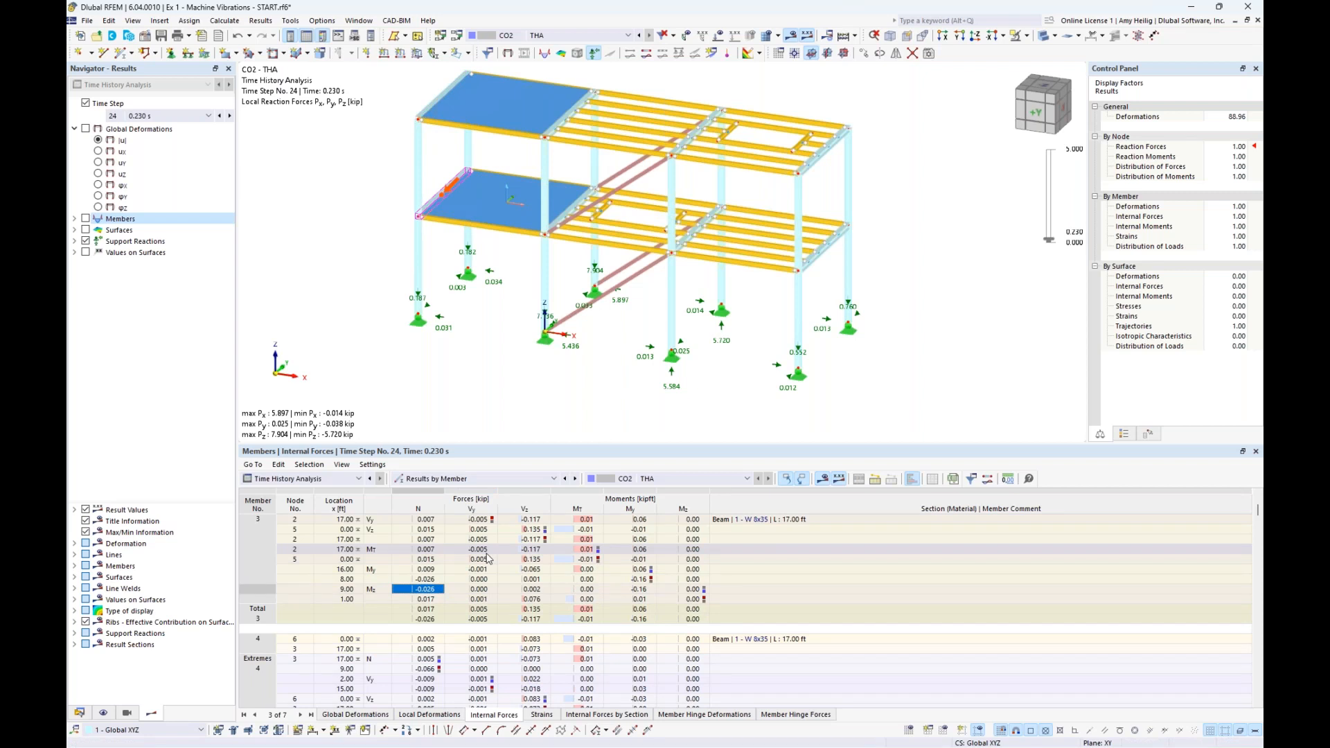
# Turn off the single time step to show the envelope of all time steps
pyautogui.click(208, 117)
pyautogui.click(209, 117)
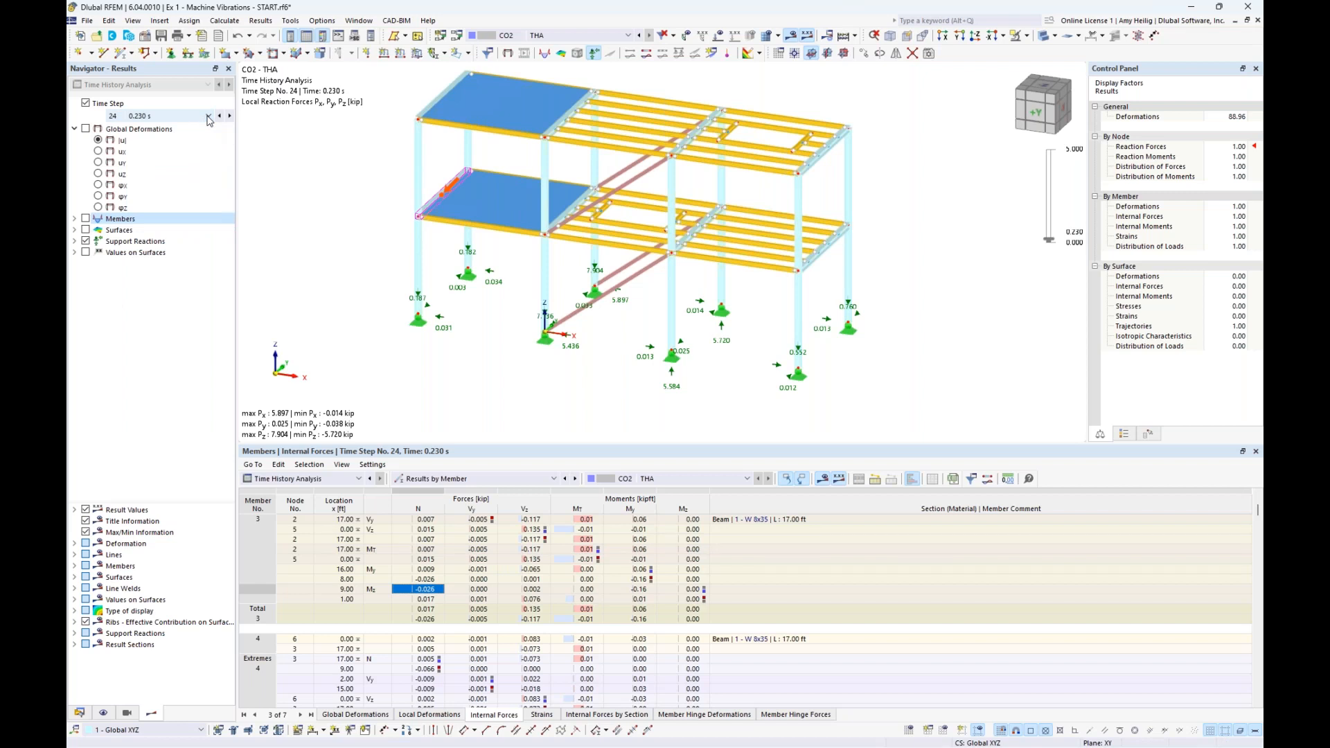
pyautogui.click(87, 104)
pyautogui.click(86, 104)
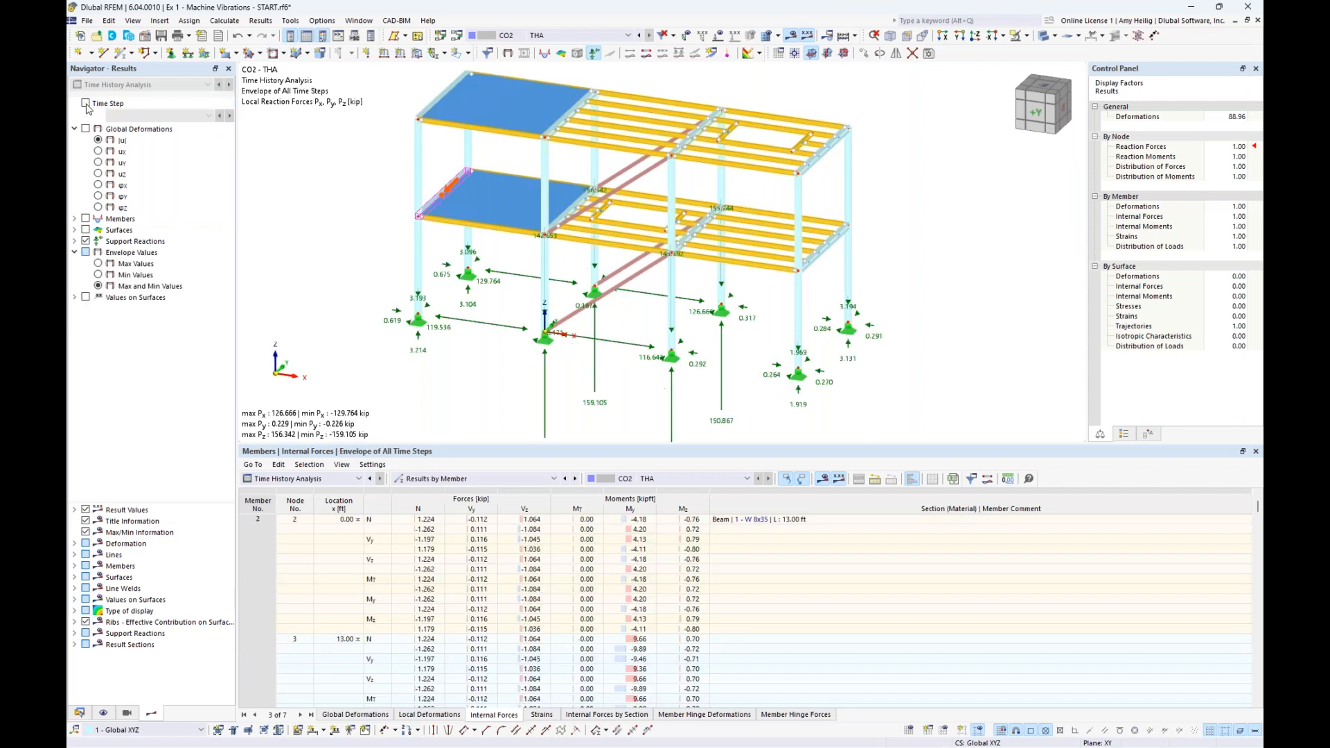
# Replace the support reactions with the global deformations and compare their Max Values and Min Values envelopes in an enlarged model view
pyautogui.click(86, 241)
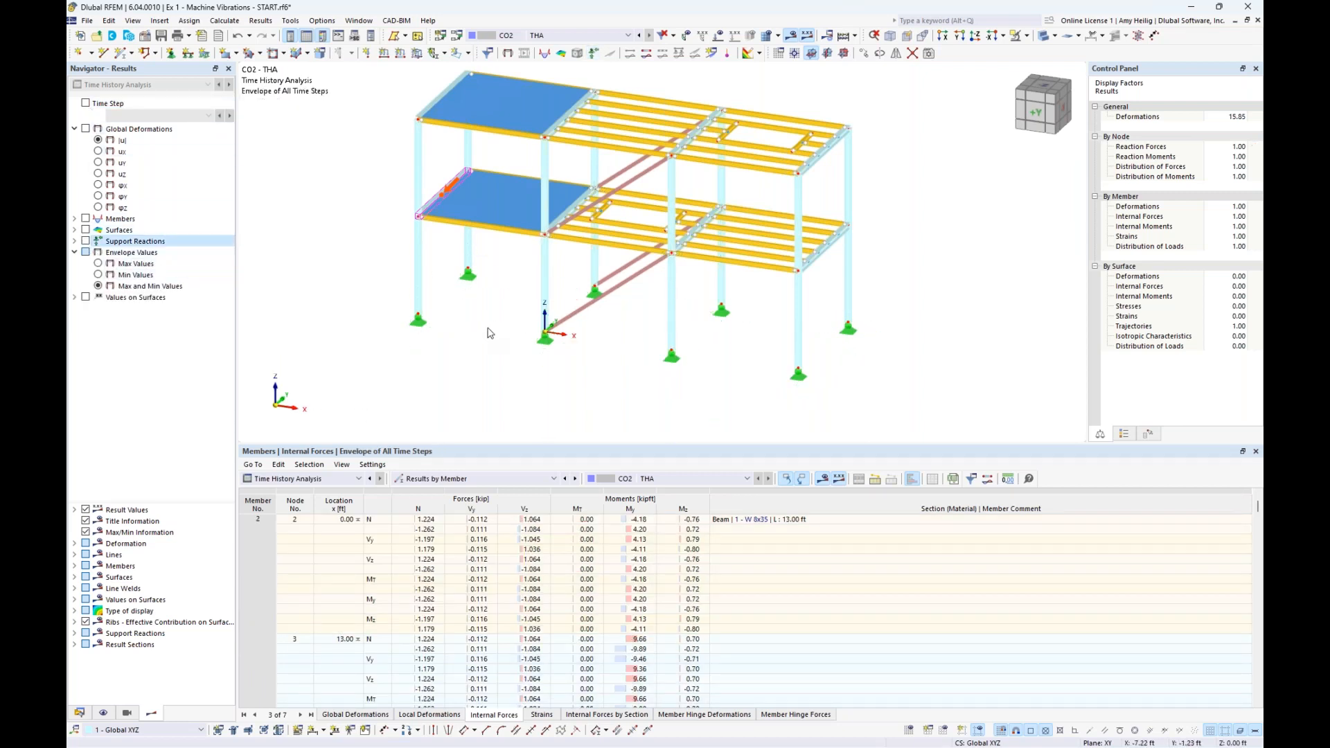
pyautogui.click(86, 129)
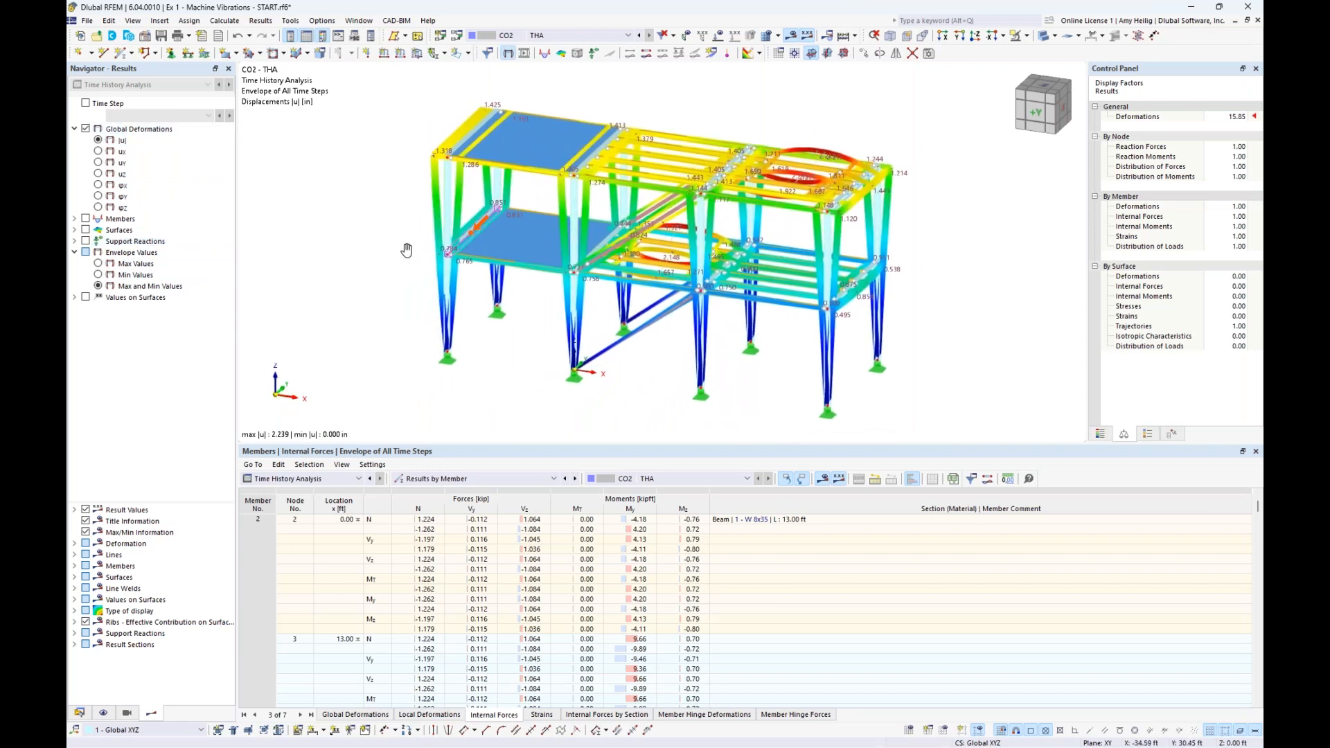
pyautogui.moveTo(532, 444); pyautogui.dragTo(532, 495)
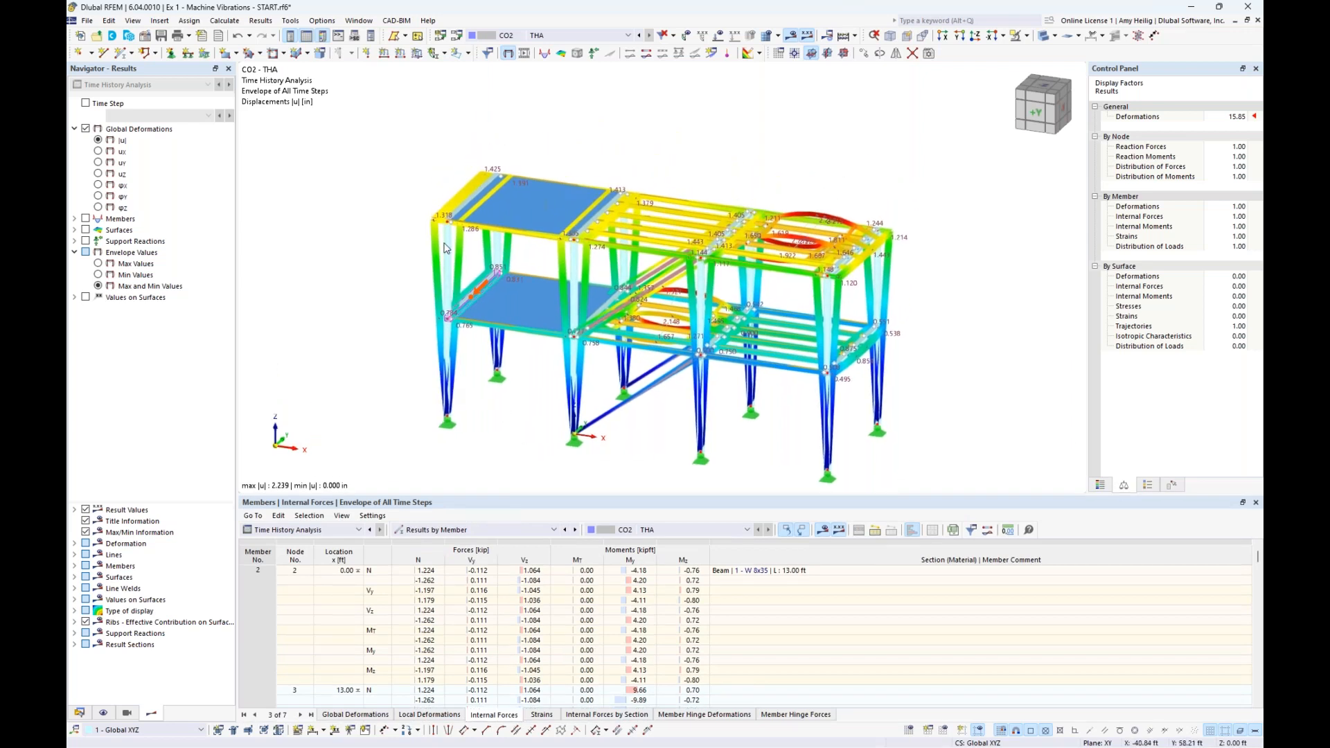
pyautogui.scroll(2, 446, 248)
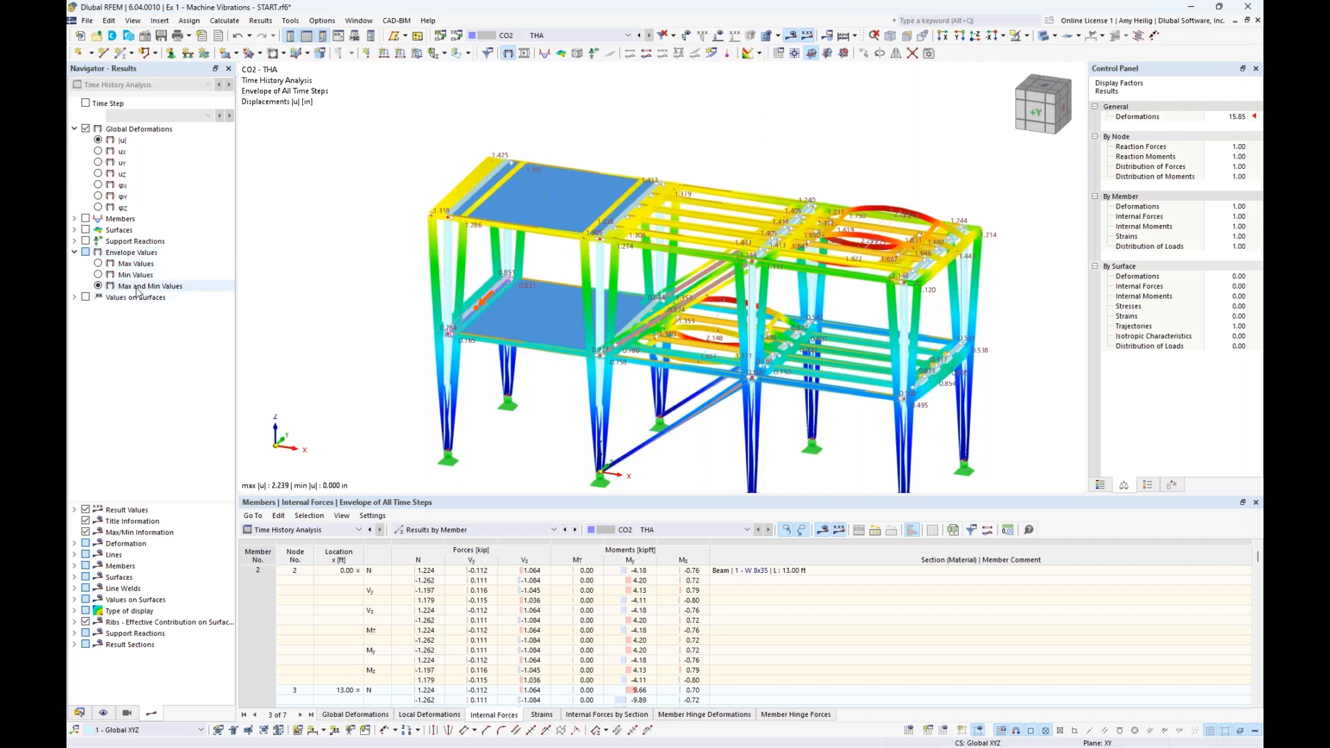
pyautogui.click(98, 263)
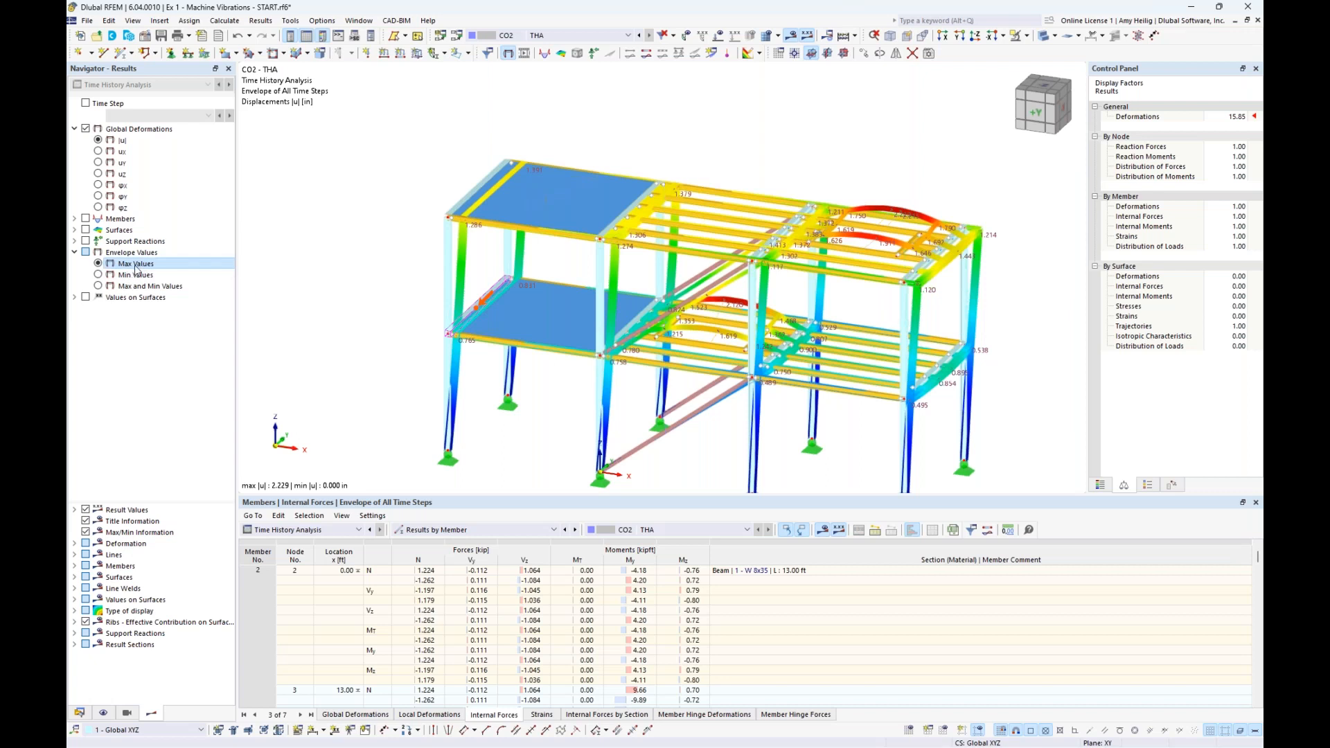
pyautogui.click(99, 275)
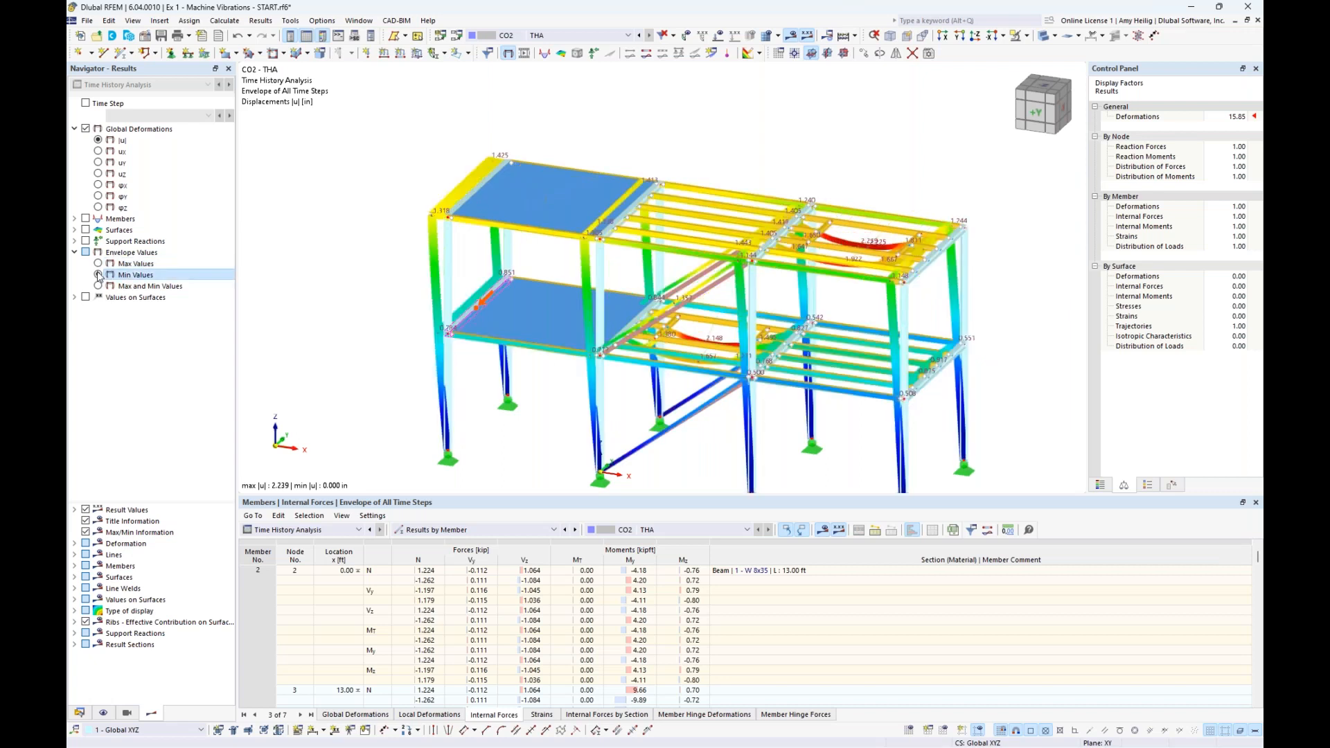
# Display the members' axial force N envelope with both Max and Min Values
pyautogui.click(75, 219)
pyautogui.click(86, 219)
pyautogui.click(110, 252)
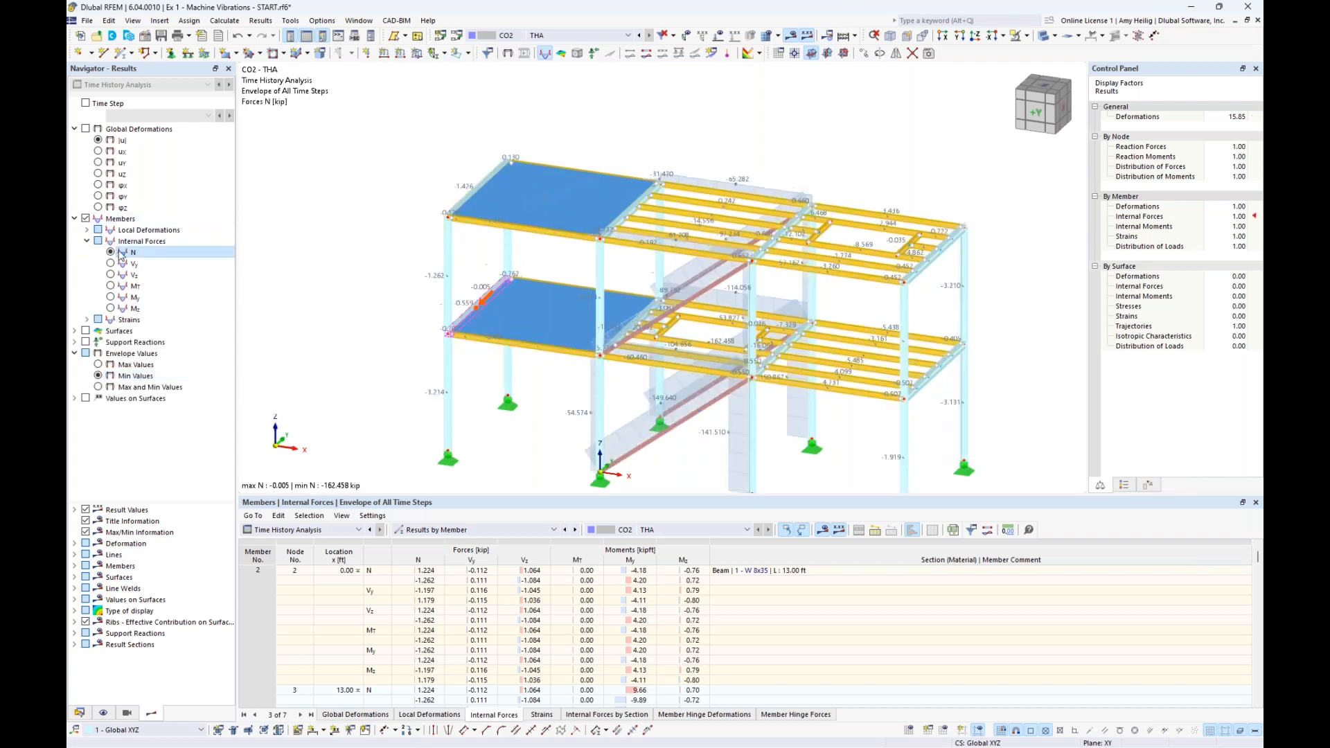
pyautogui.click(99, 387)
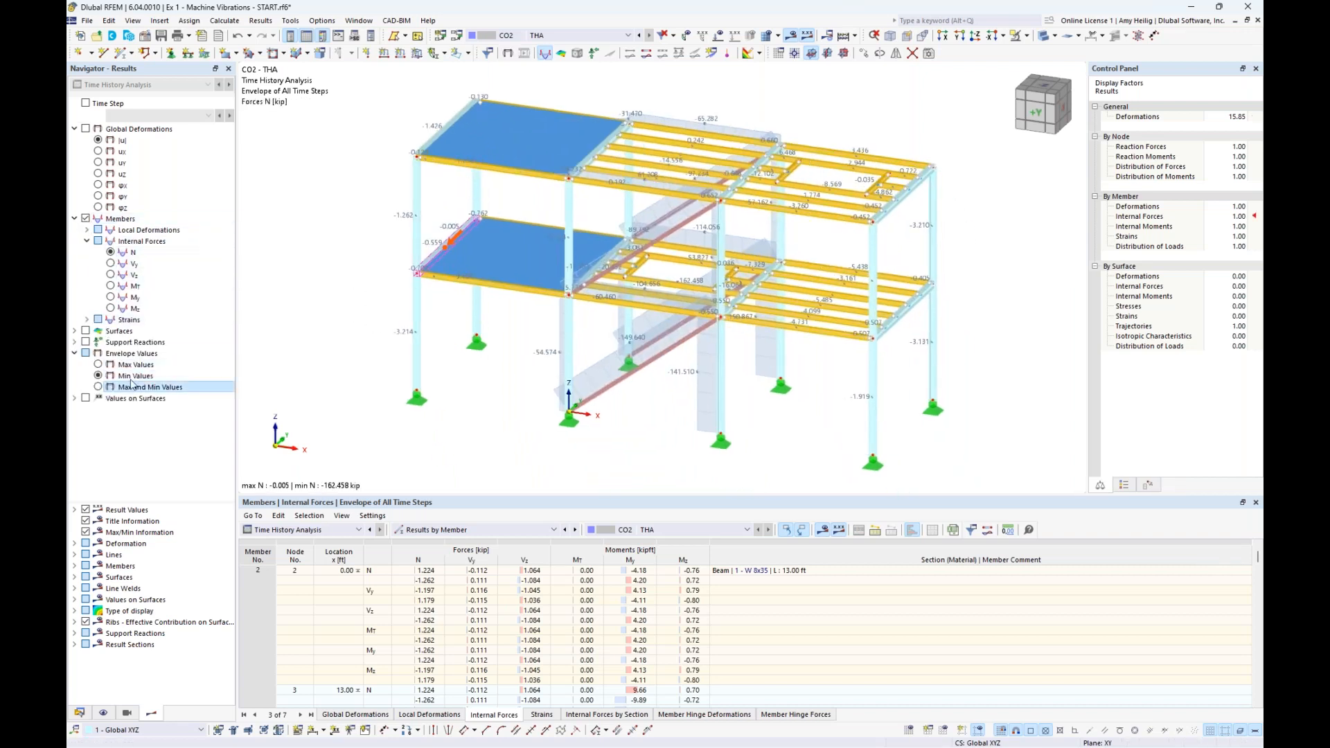
# Display the model as transparent solid and hide the member results
pyautogui.click(1042, 36)
pyautogui.click(1042, 35)
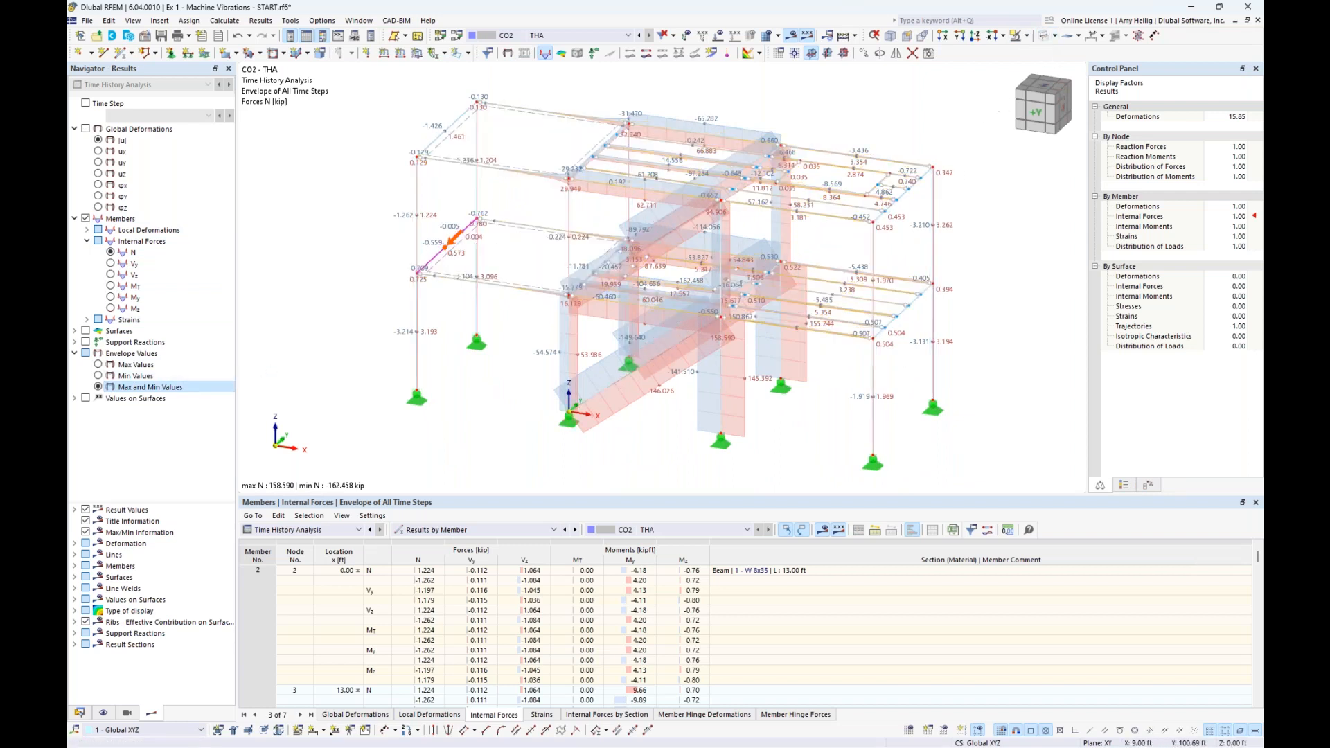
pyautogui.click(1055, 35)
pyautogui.click(1076, 66)
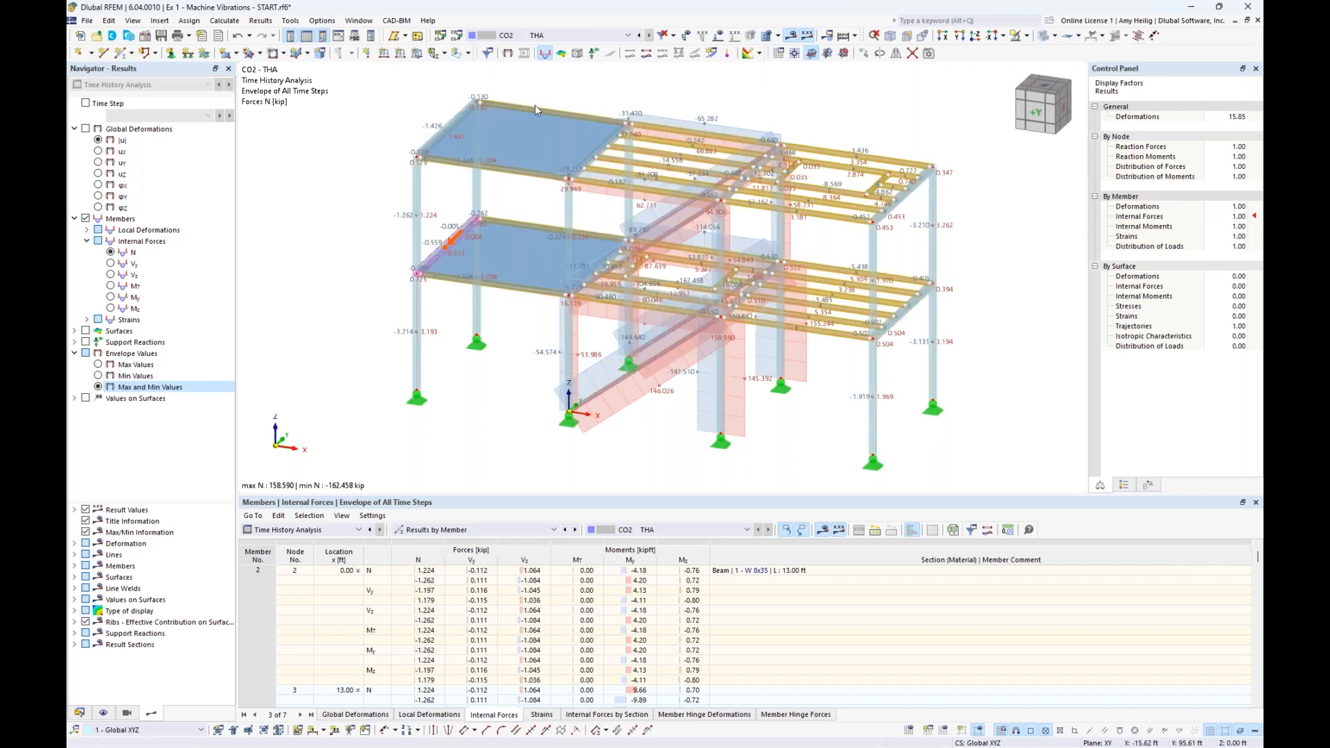
pyautogui.click(75, 218)
pyautogui.click(86, 218)
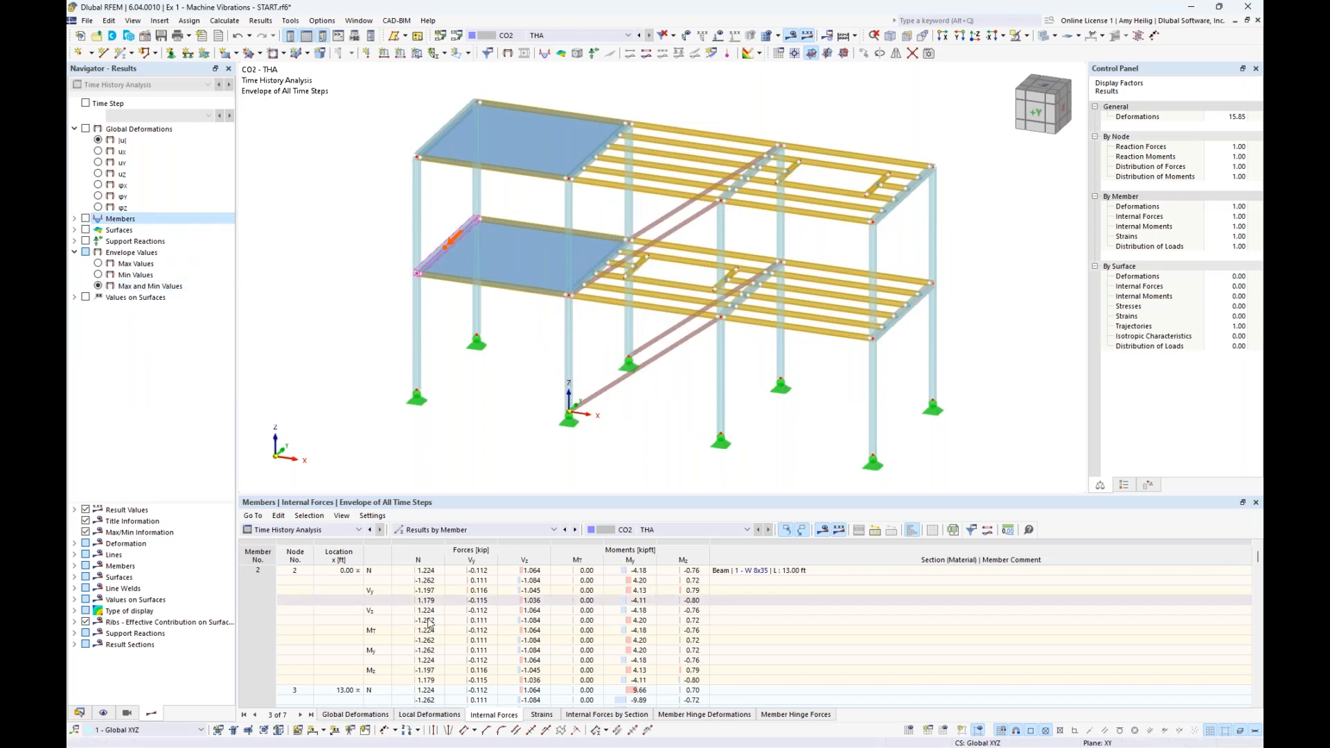
# Start a new calculation diagram in the model data and set its analysis type to Time History Analysis
pyautogui.click(81, 714)
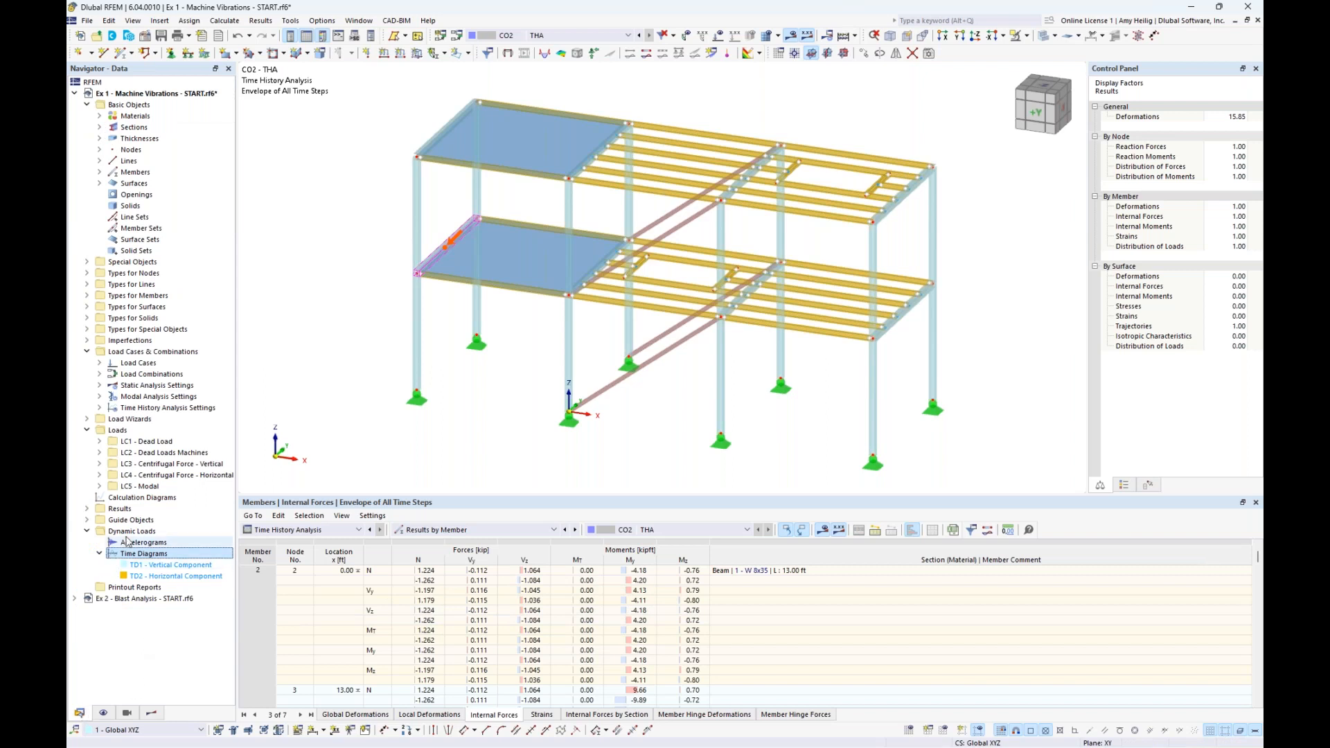
pyautogui.click(85, 430)
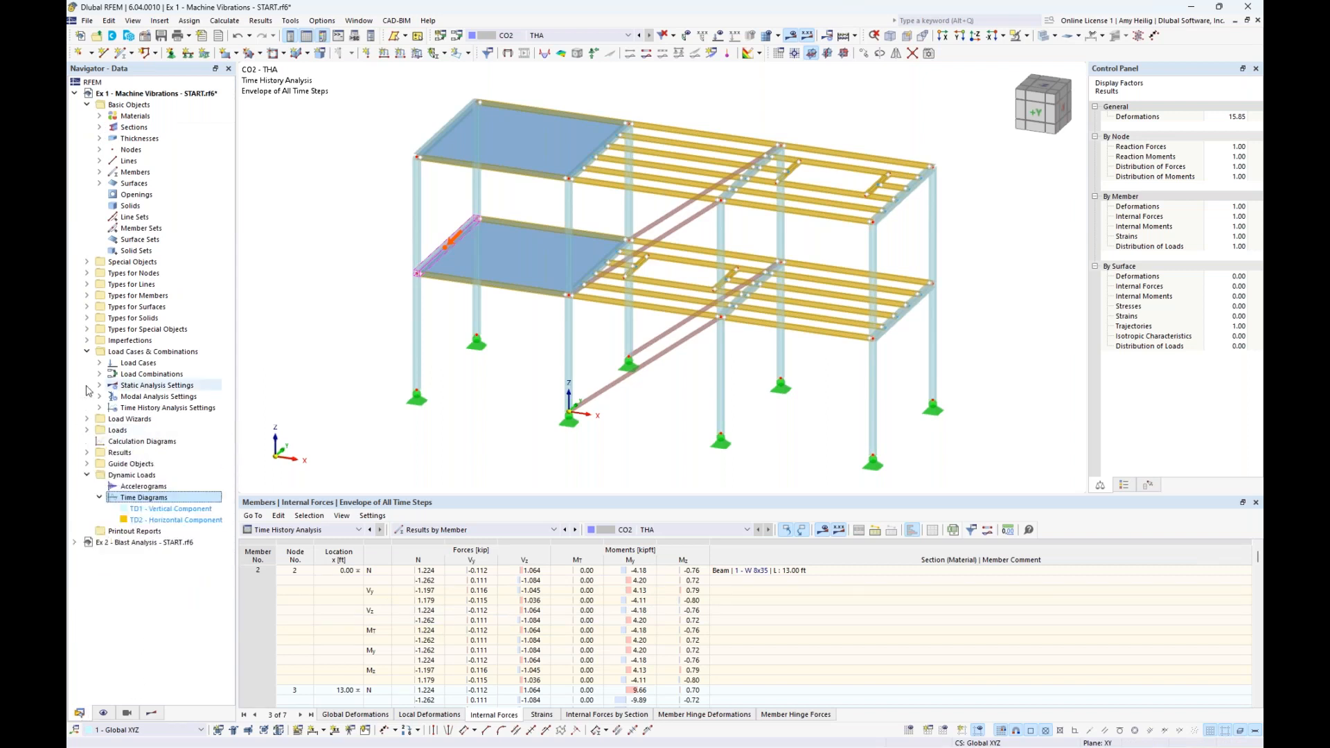
pyautogui.click(87, 352)
pyautogui.click(150, 385)
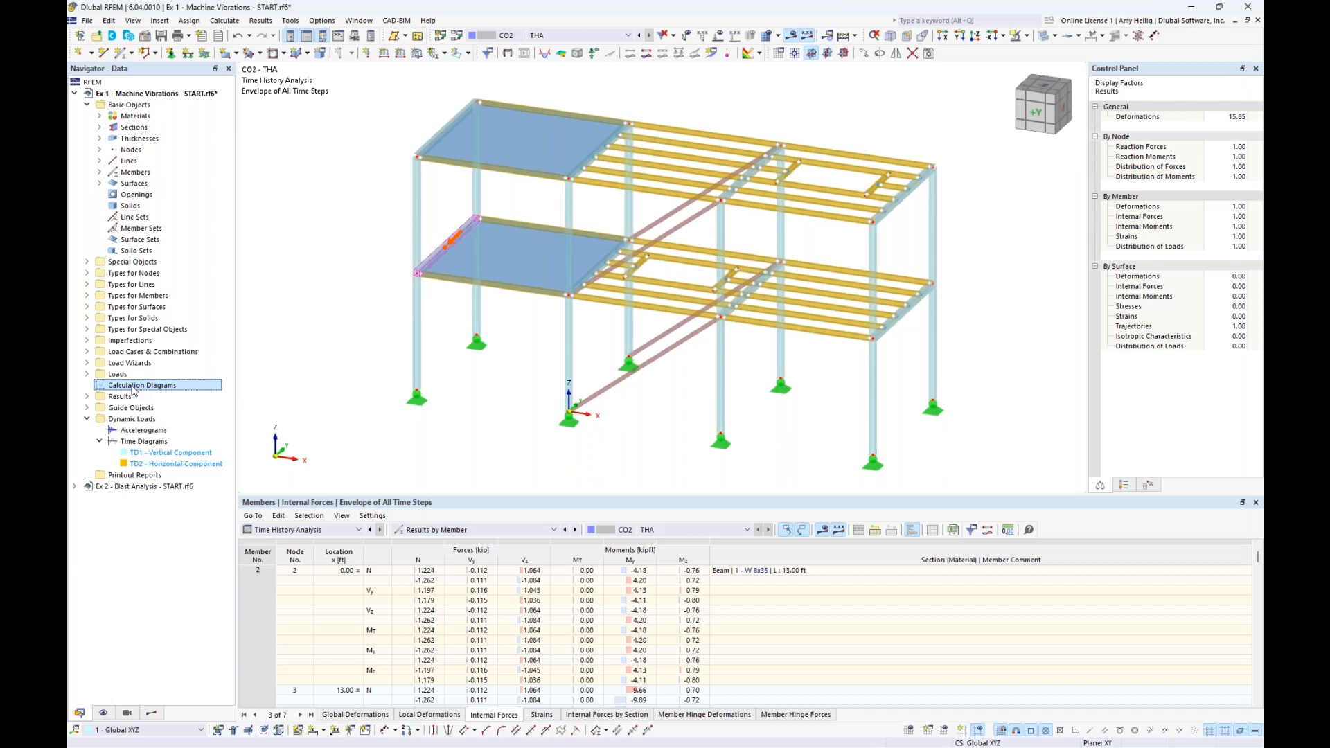
pyautogui.doubleClick(134, 390)
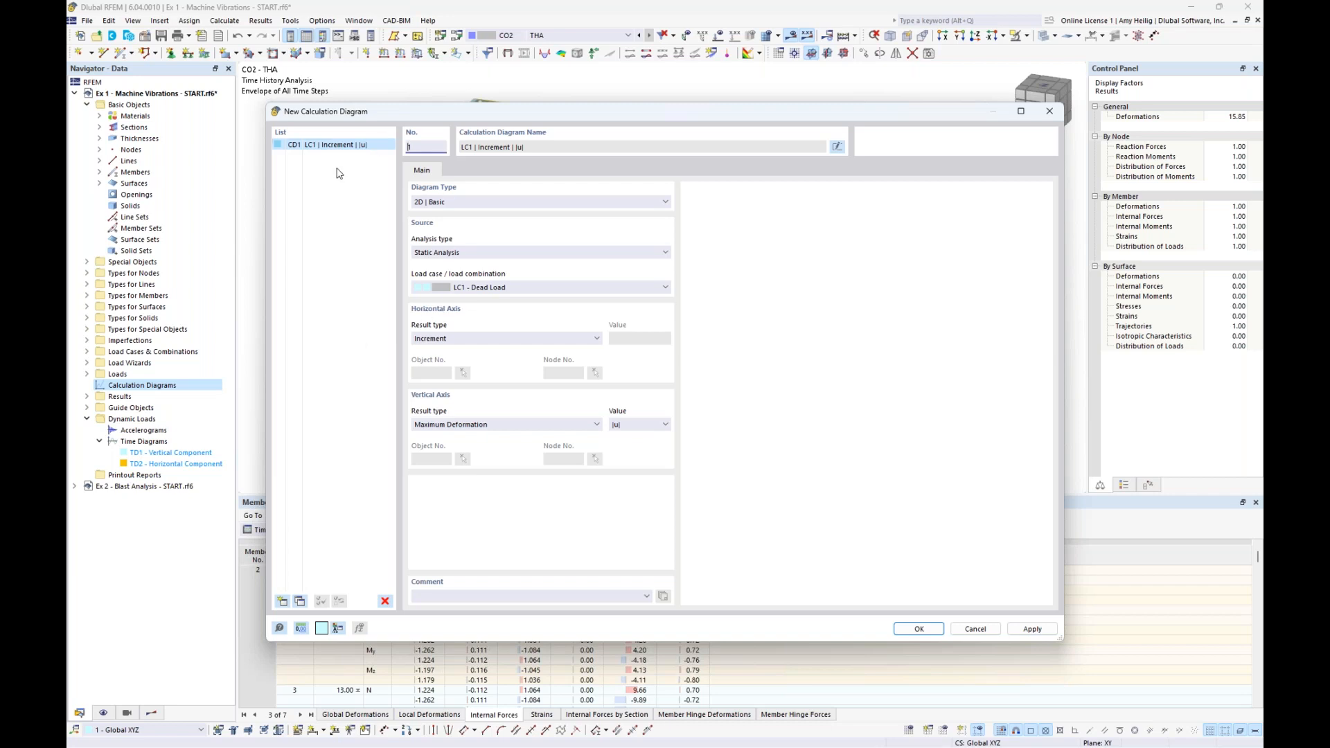
pyautogui.click(458, 253)
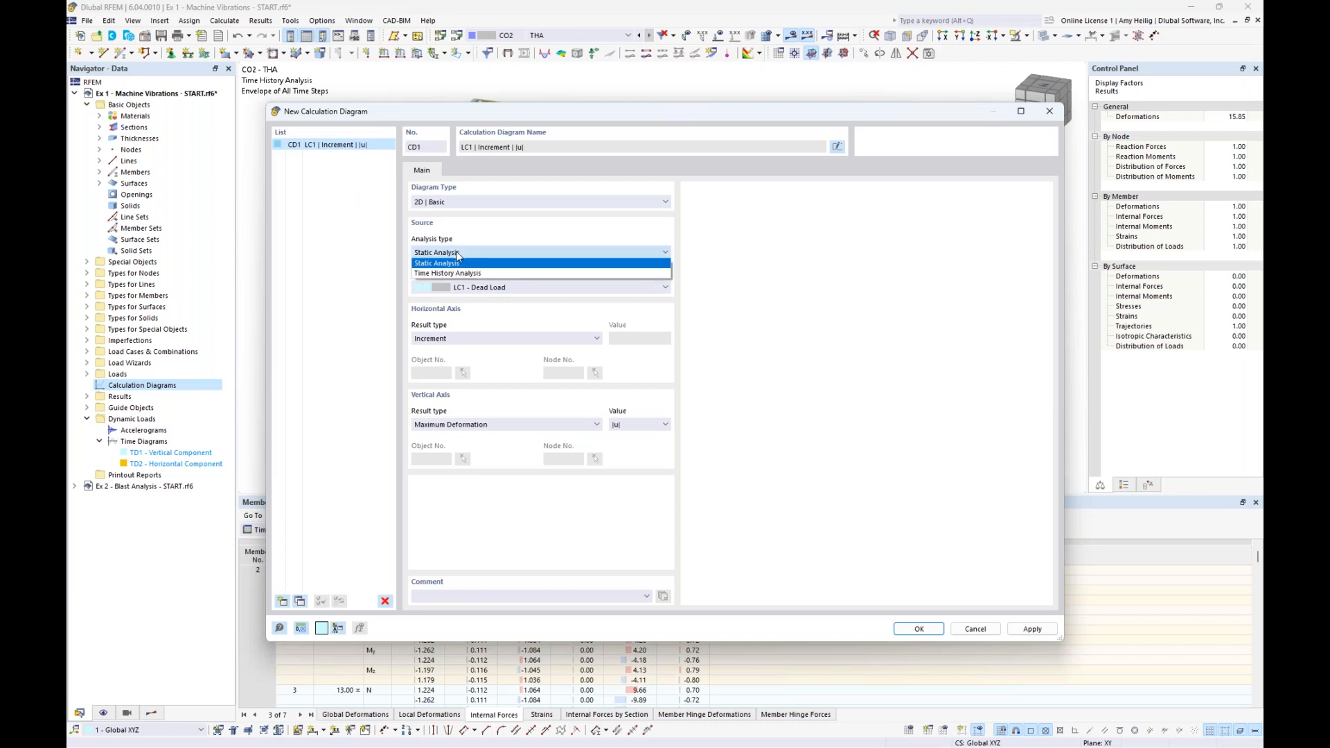
pyautogui.click(457, 273)
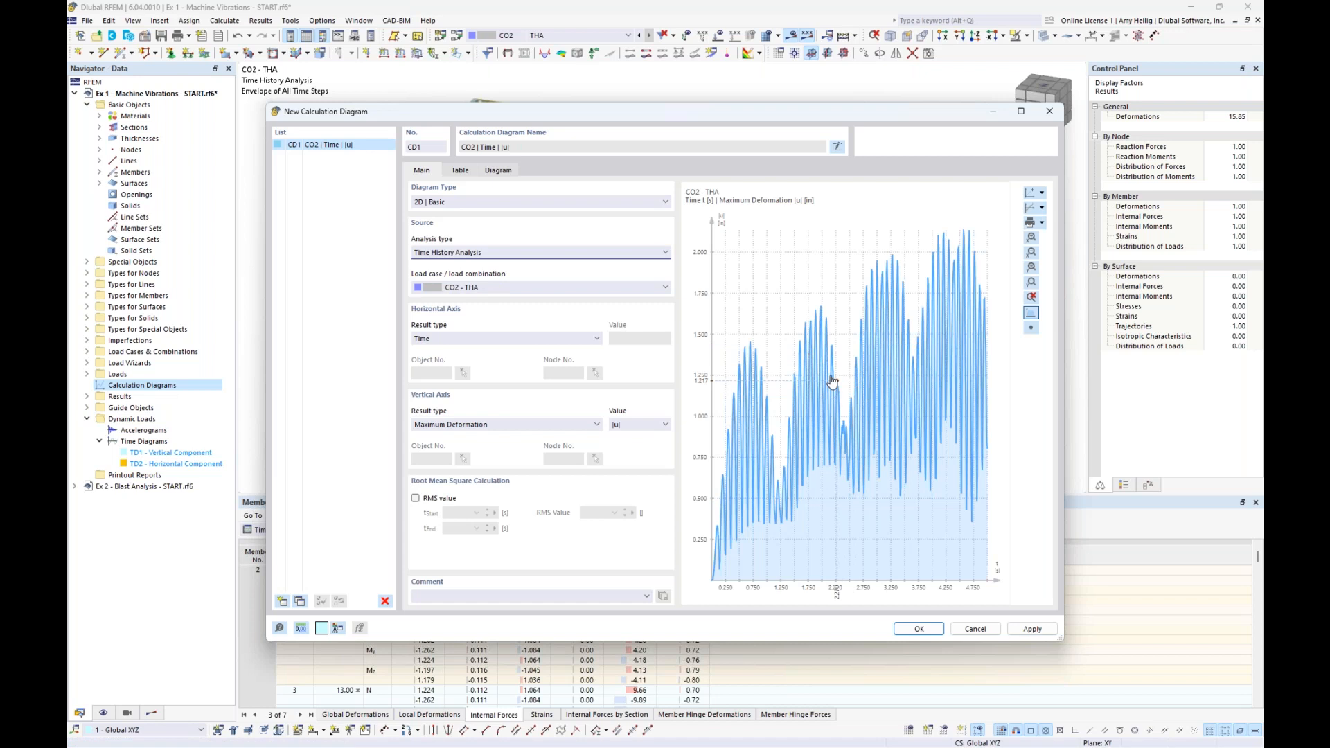
# Set the vertical axis result type of the calculation diagram to Nodes - Global Deformations
pyautogui.click(581, 426)
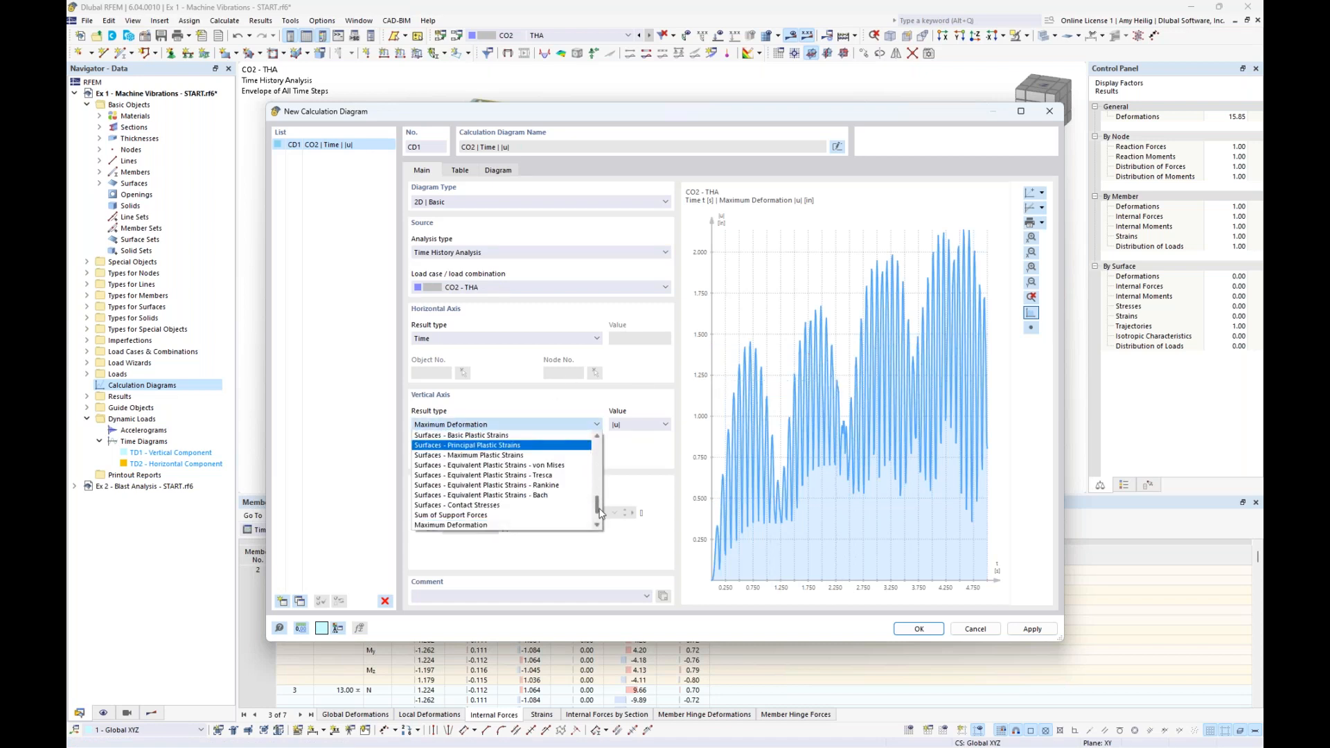
pyautogui.scroll(10, 599, 511)
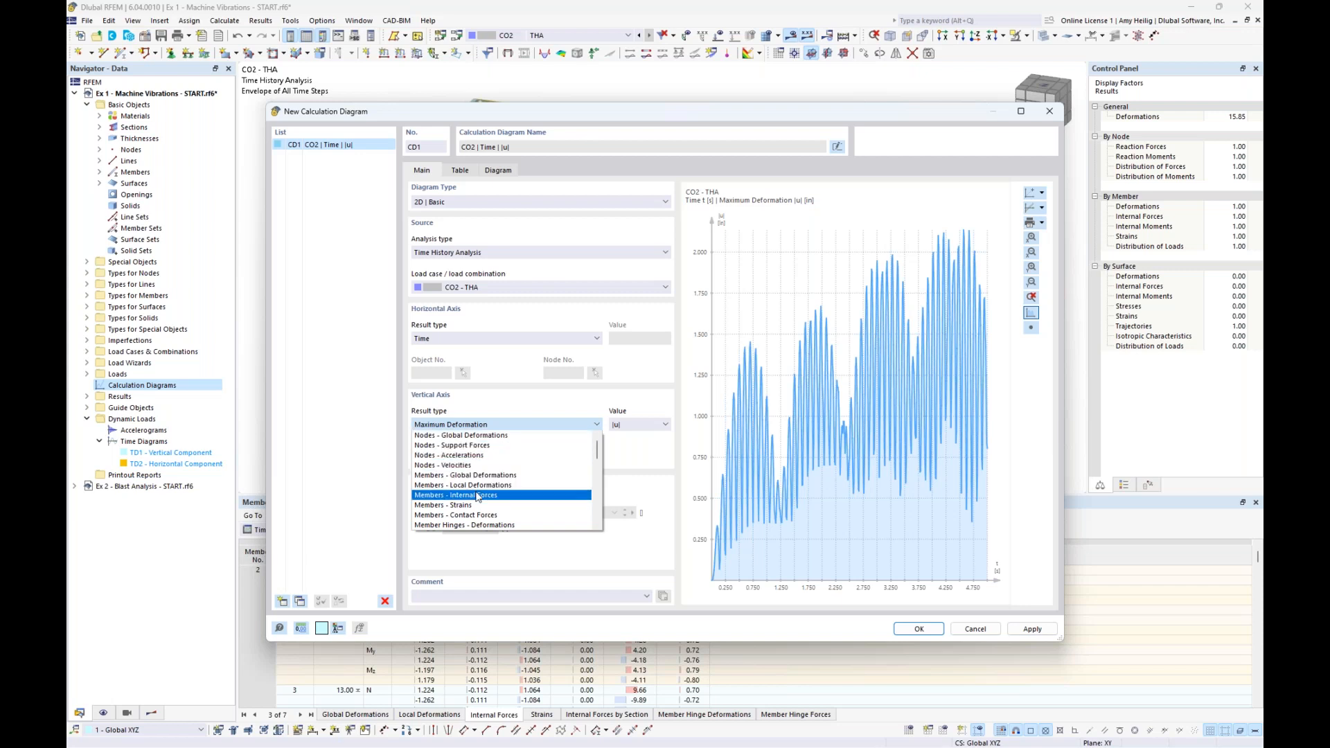
pyautogui.click(495, 436)
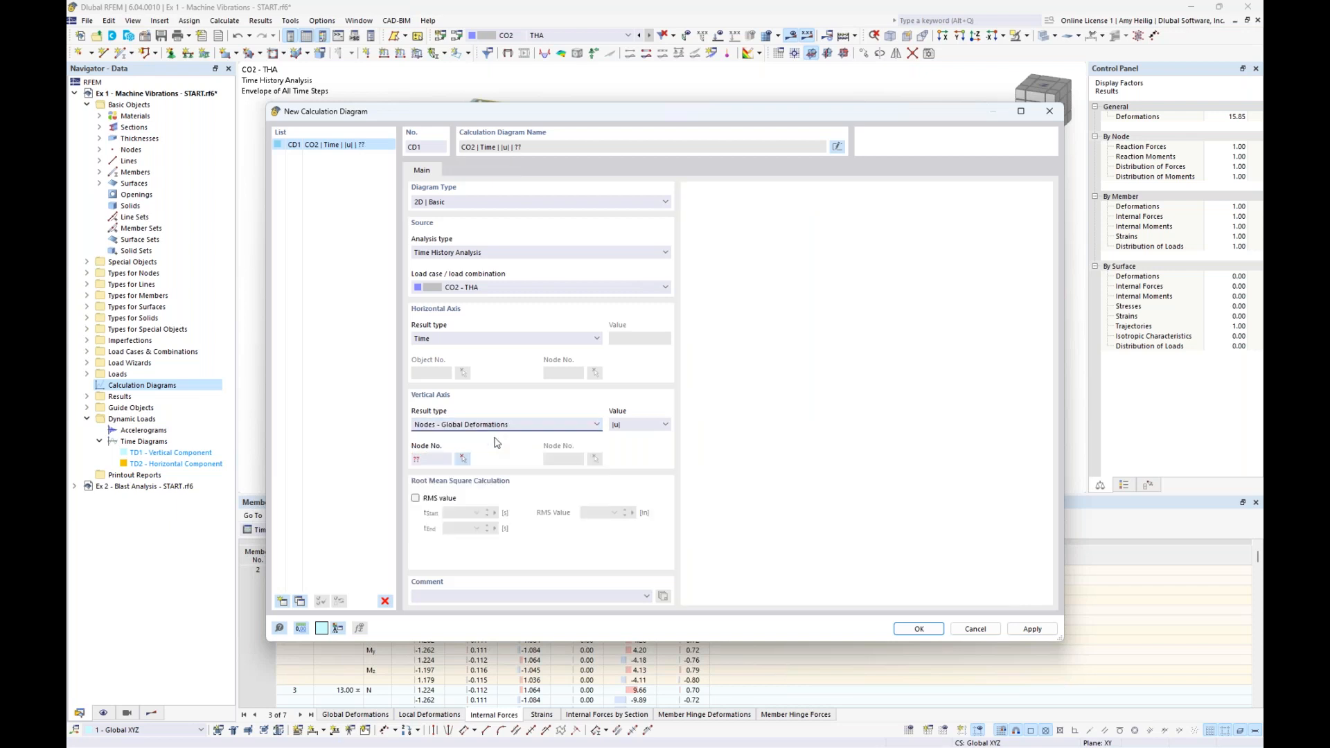
# Assign node 45, midway along the upper level's short framing beam, to the diagram and plot its uX deformation
pyautogui.click(463, 459)
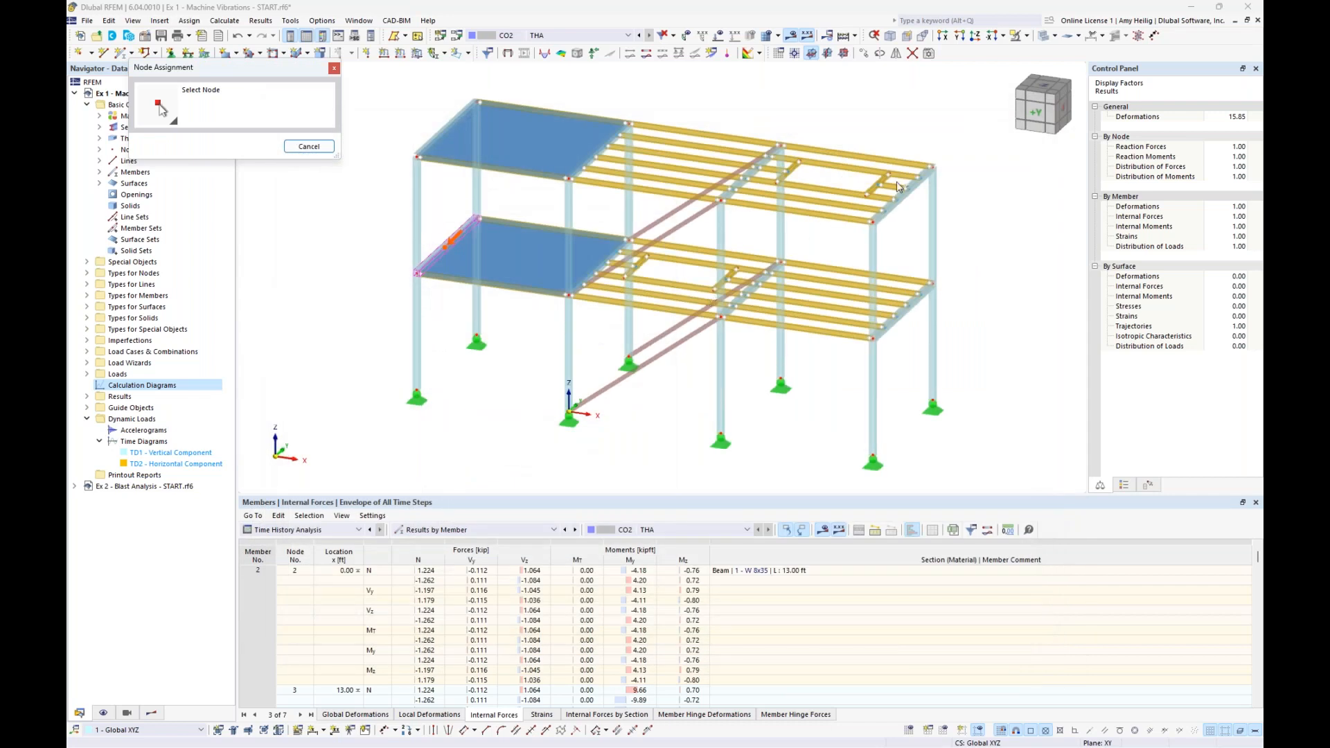
pyautogui.scroll(4, 896, 181)
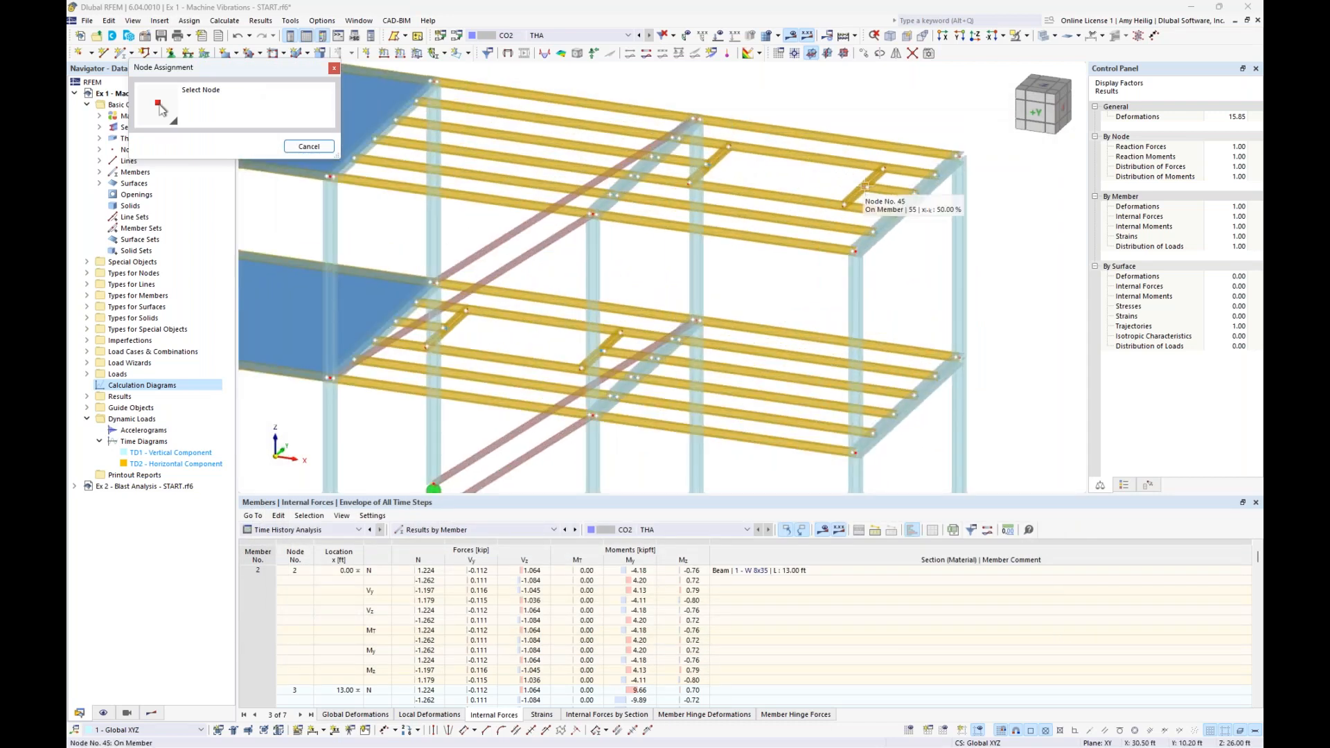
pyautogui.click(864, 186)
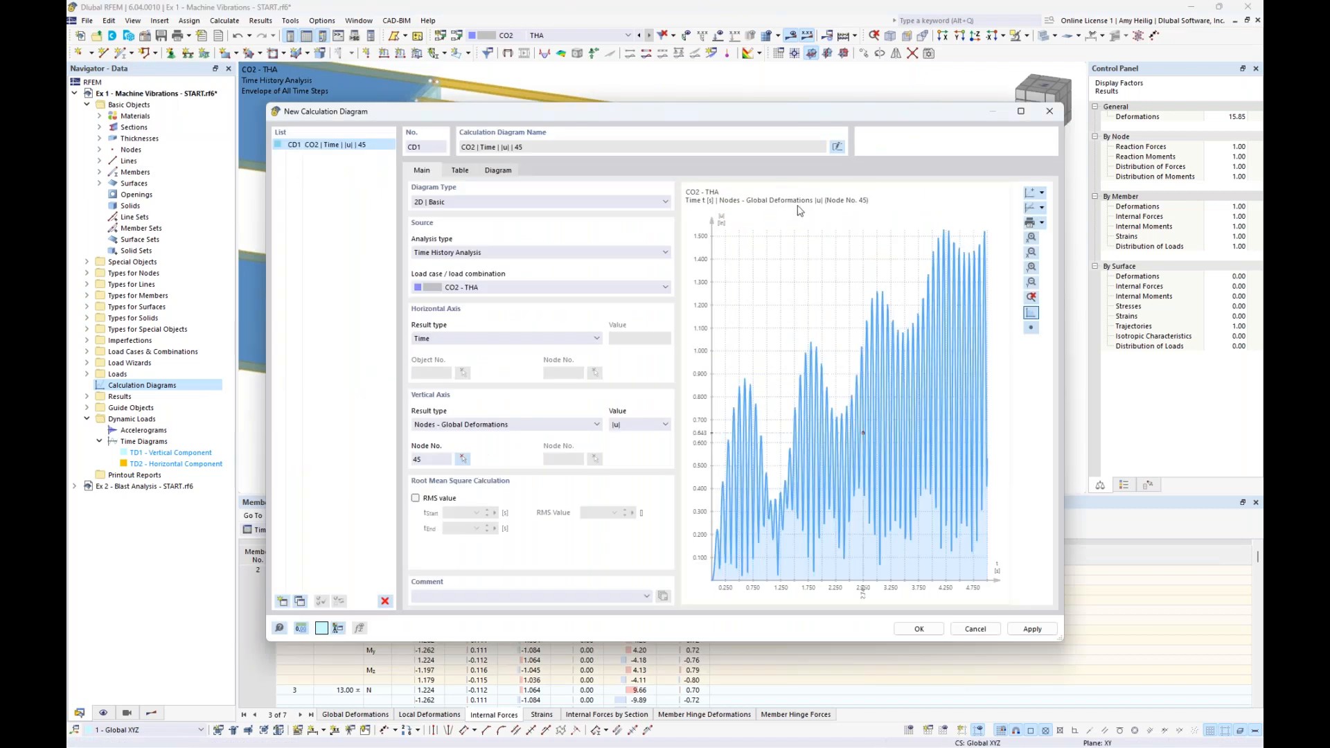
pyautogui.click(667, 426)
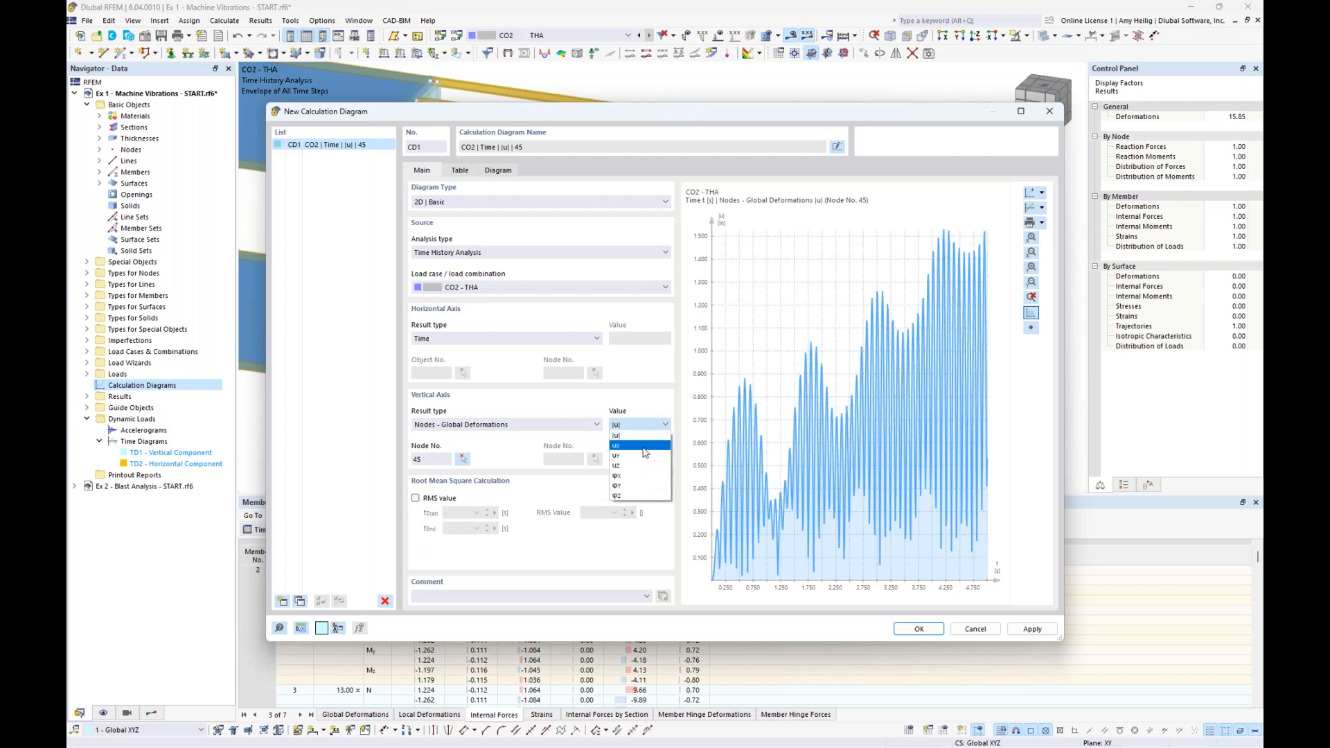
pyautogui.click(643, 447)
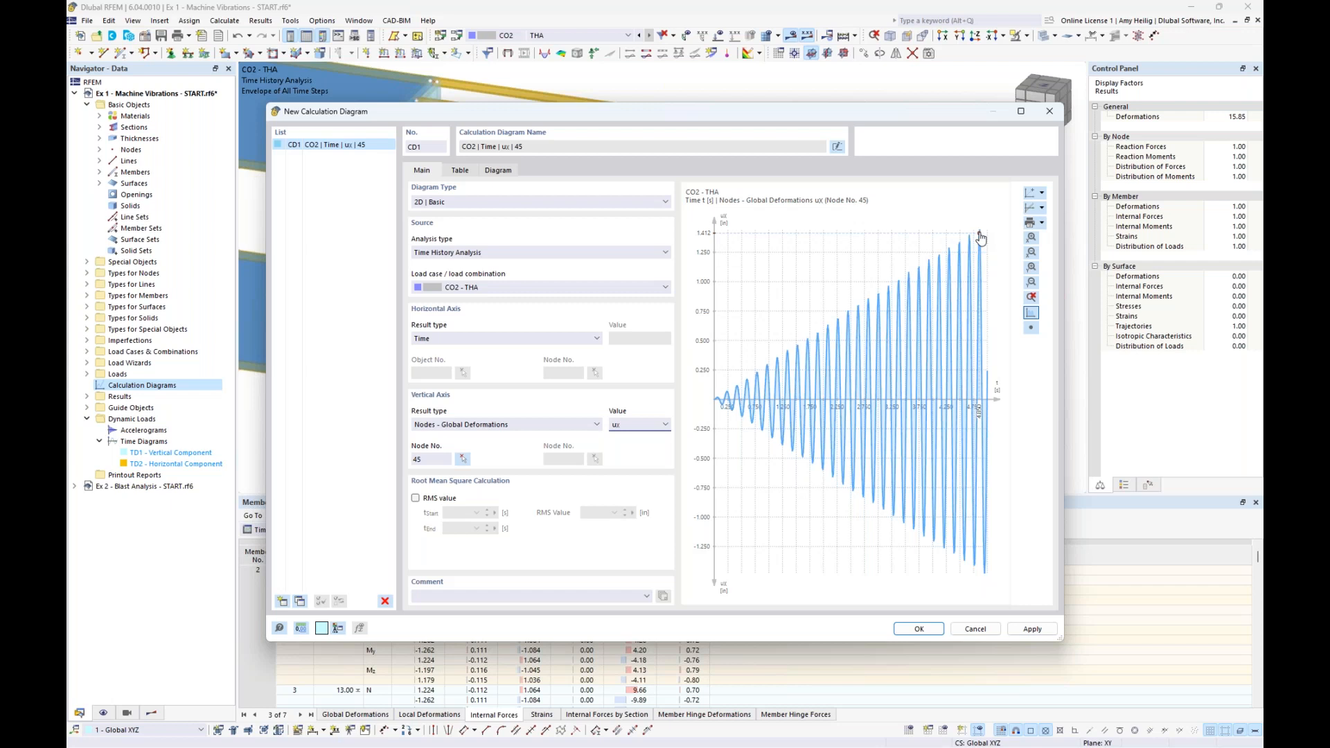
# Set the diagram's vertical axis to Nodes - Accelerations in the X direction and save the calculation diagram
pyautogui.click(550, 424)
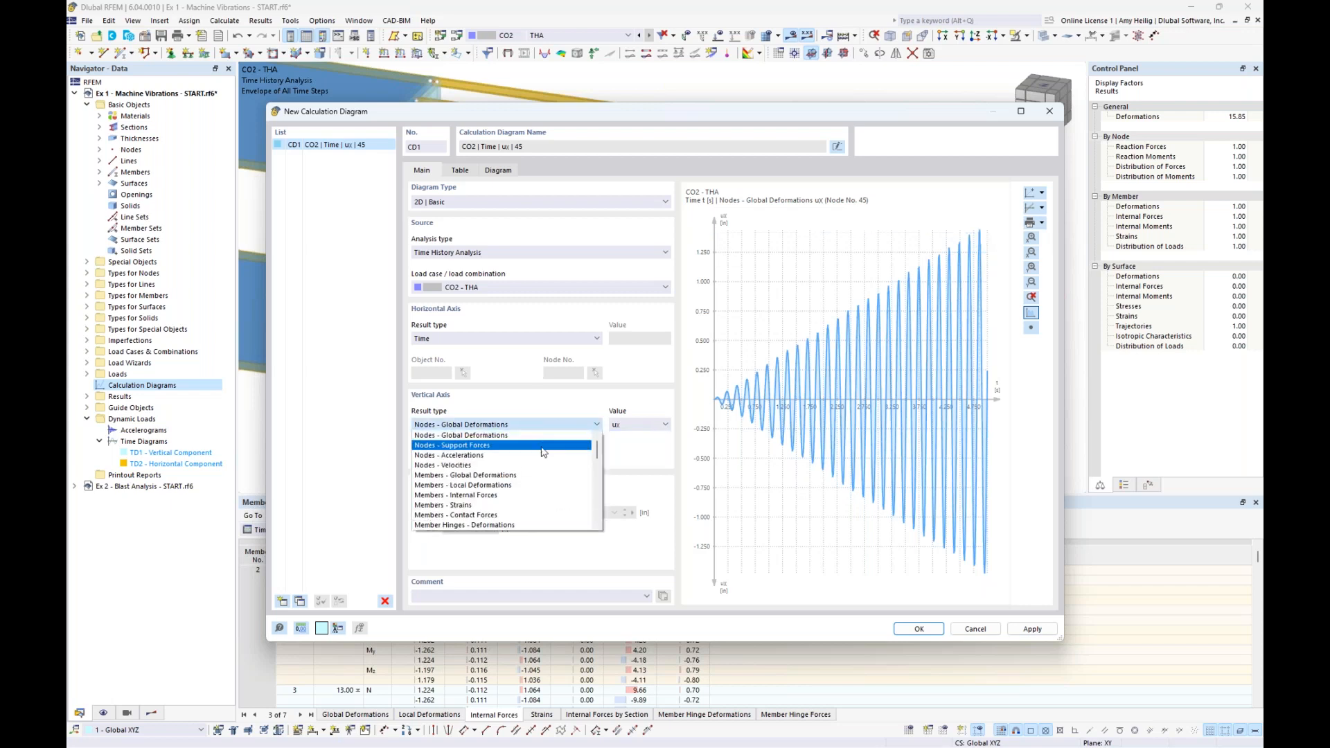
pyautogui.click(541, 456)
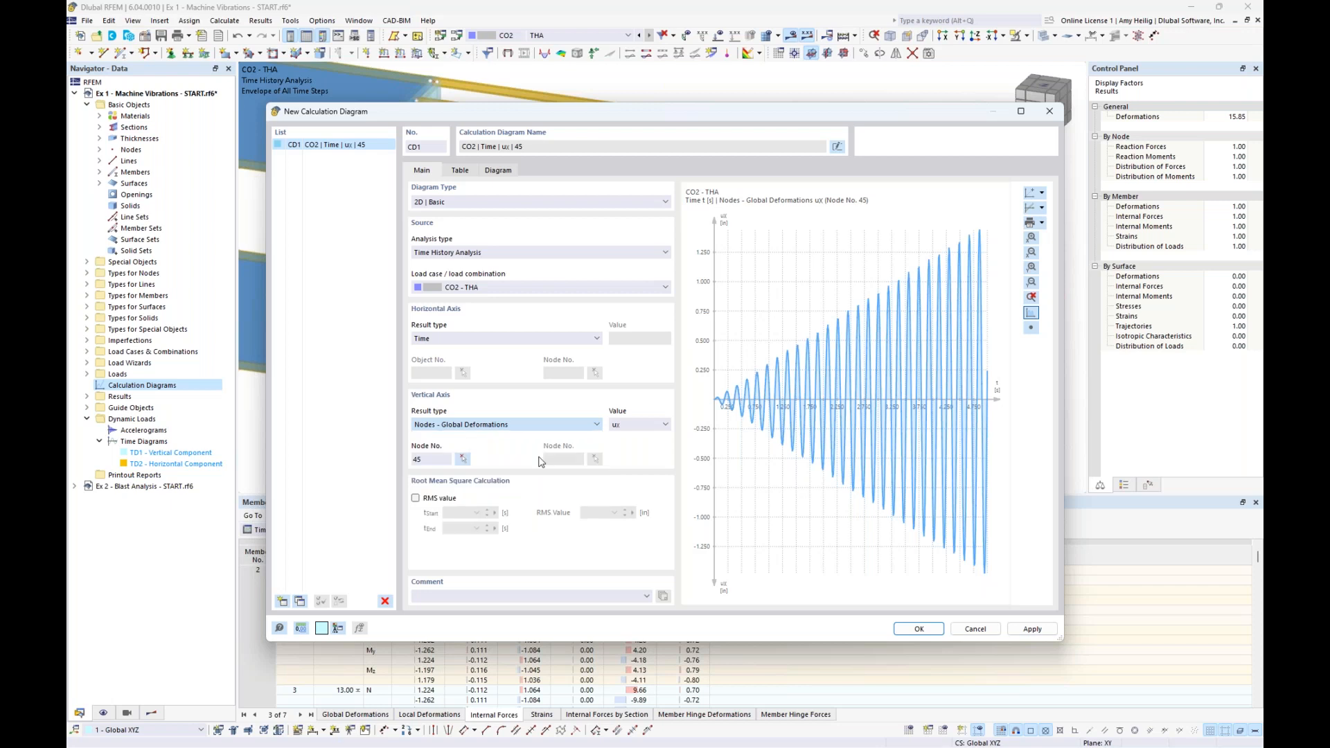
pyautogui.click(663, 424)
pyautogui.click(652, 445)
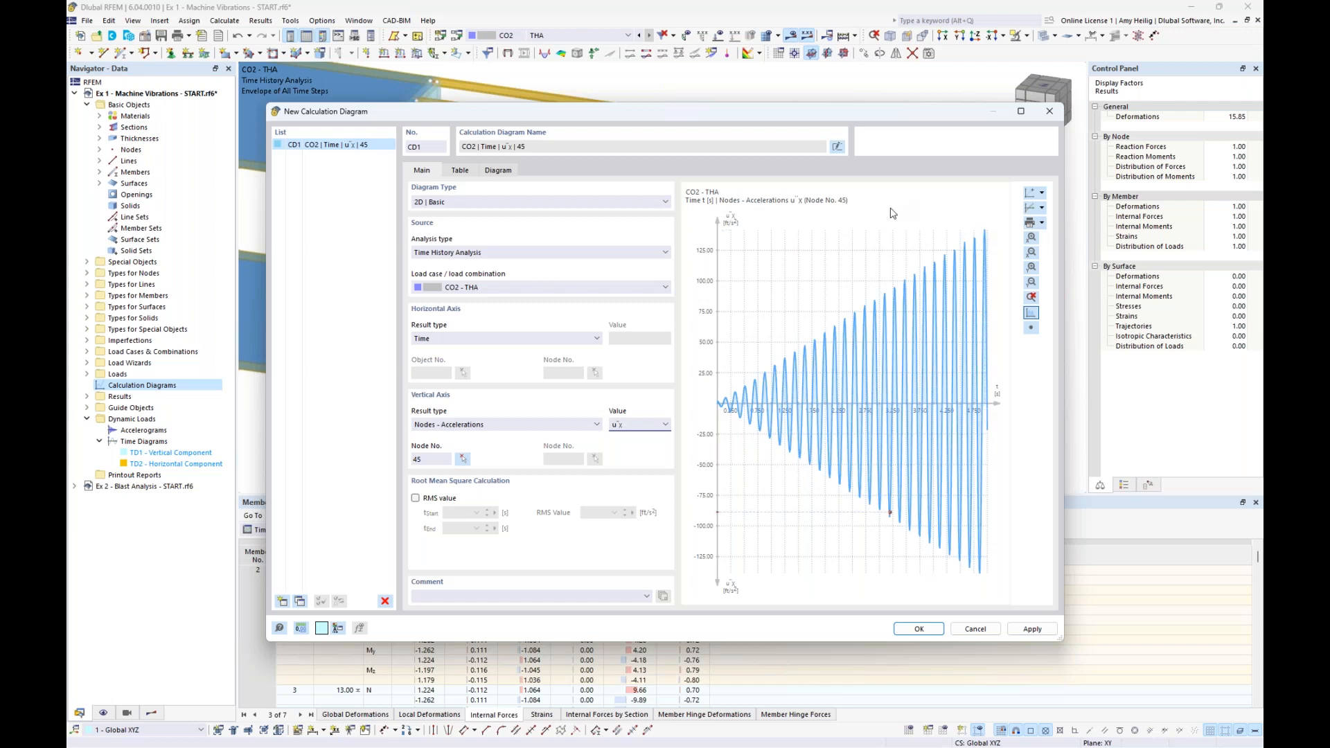
pyautogui.click(919, 630)
# Set the Linear Modal time history settings of CO2 to constant Lehr's damping with D = 0.02 and recalculate the combination
pyautogui.scroll(-3, 803, 360)
pyautogui.scroll(2, 813, 330)
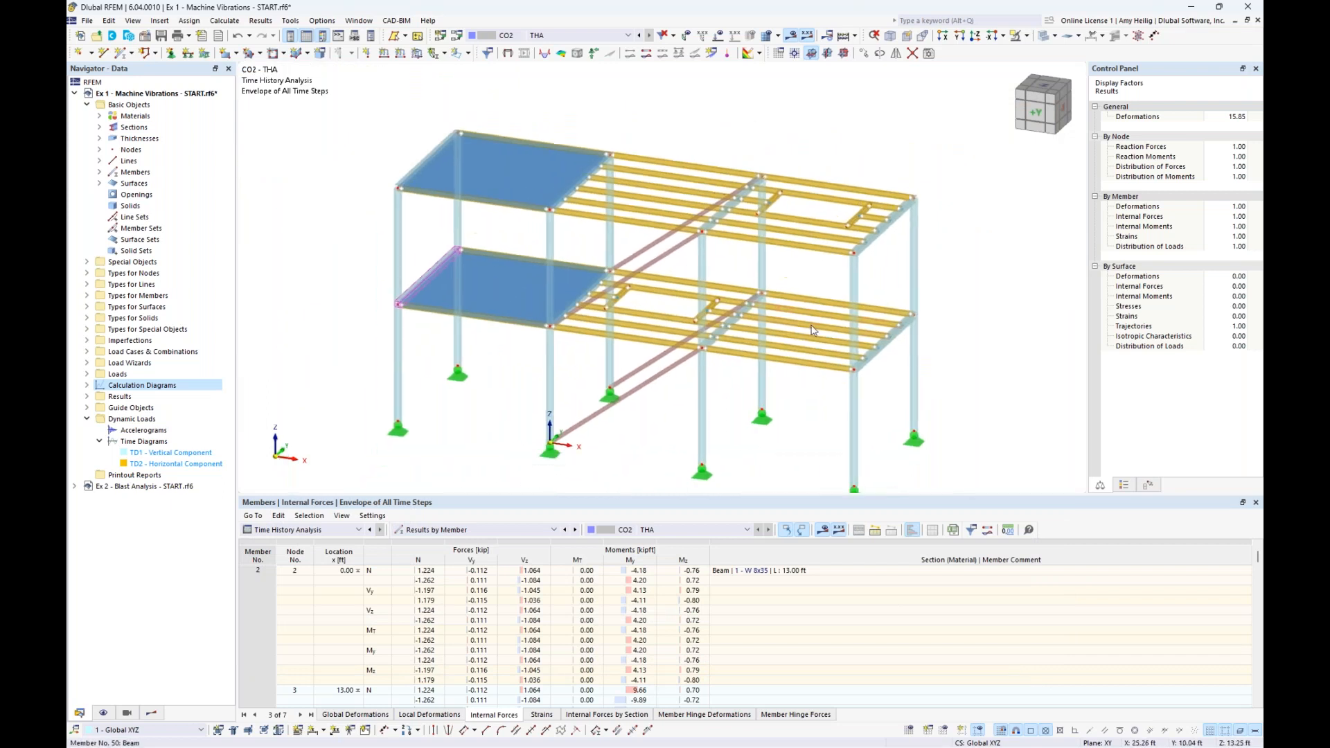
pyautogui.click(456, 36)
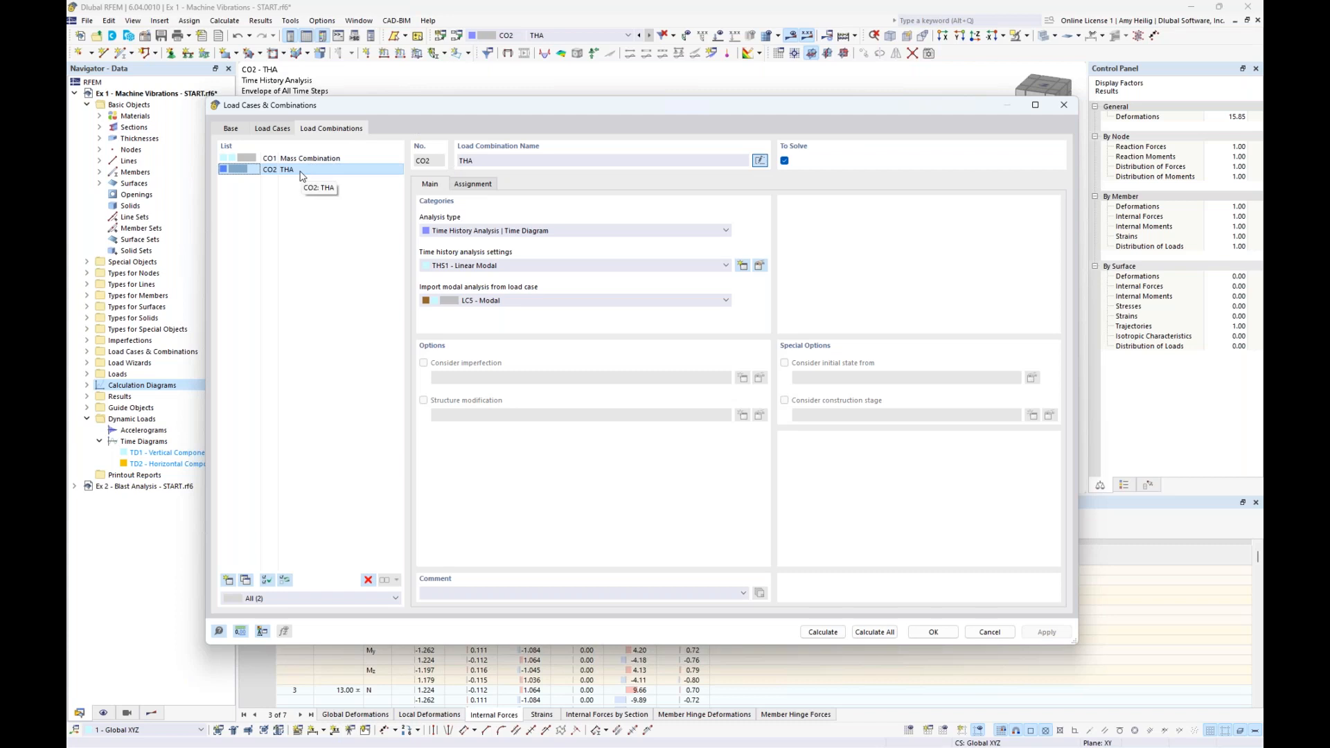
pyautogui.click(759, 266)
pyautogui.click(534, 208)
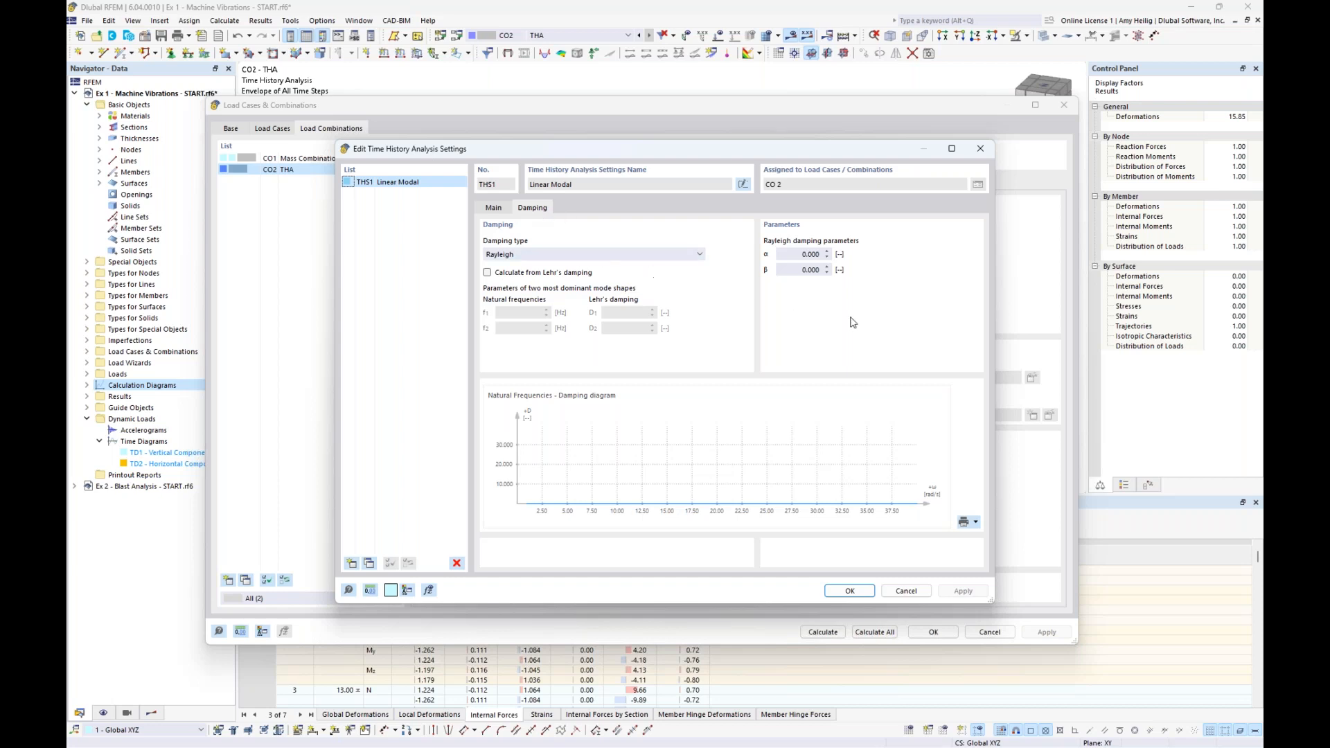
pyautogui.click(682, 261)
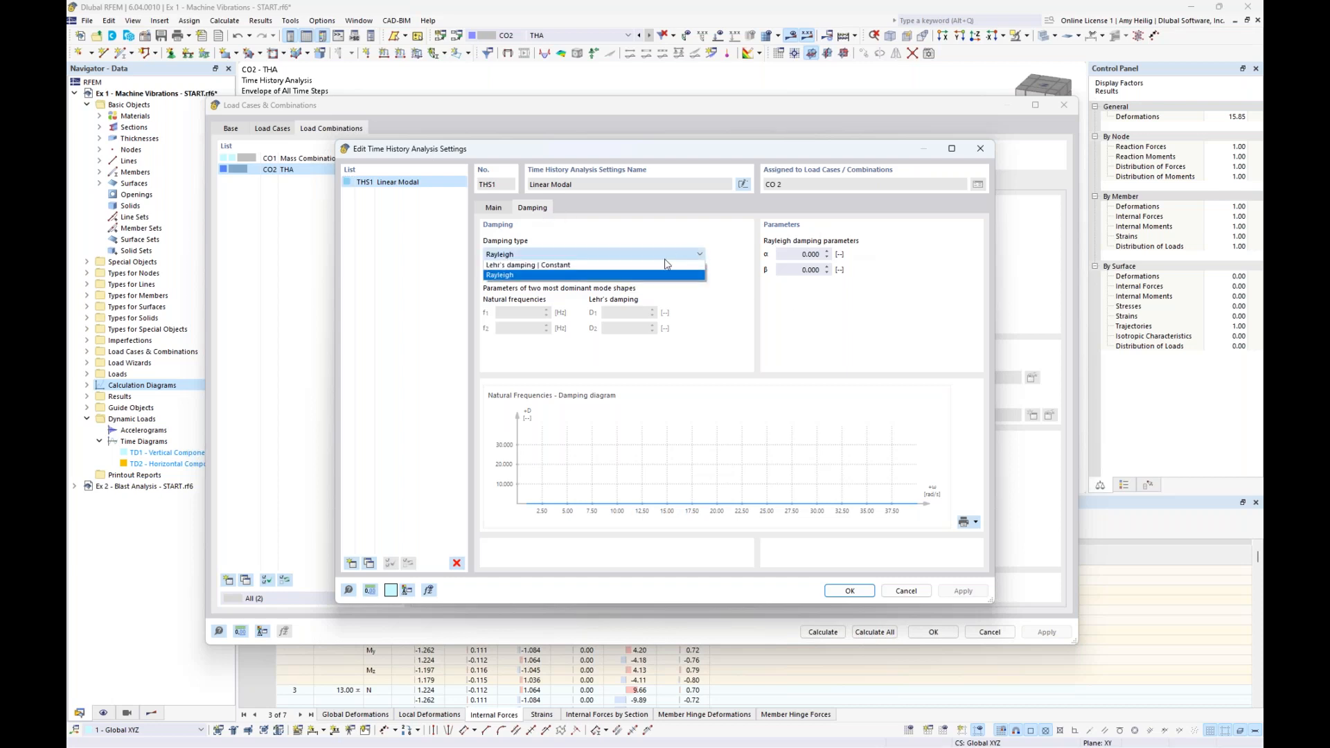
pyautogui.click(658, 266)
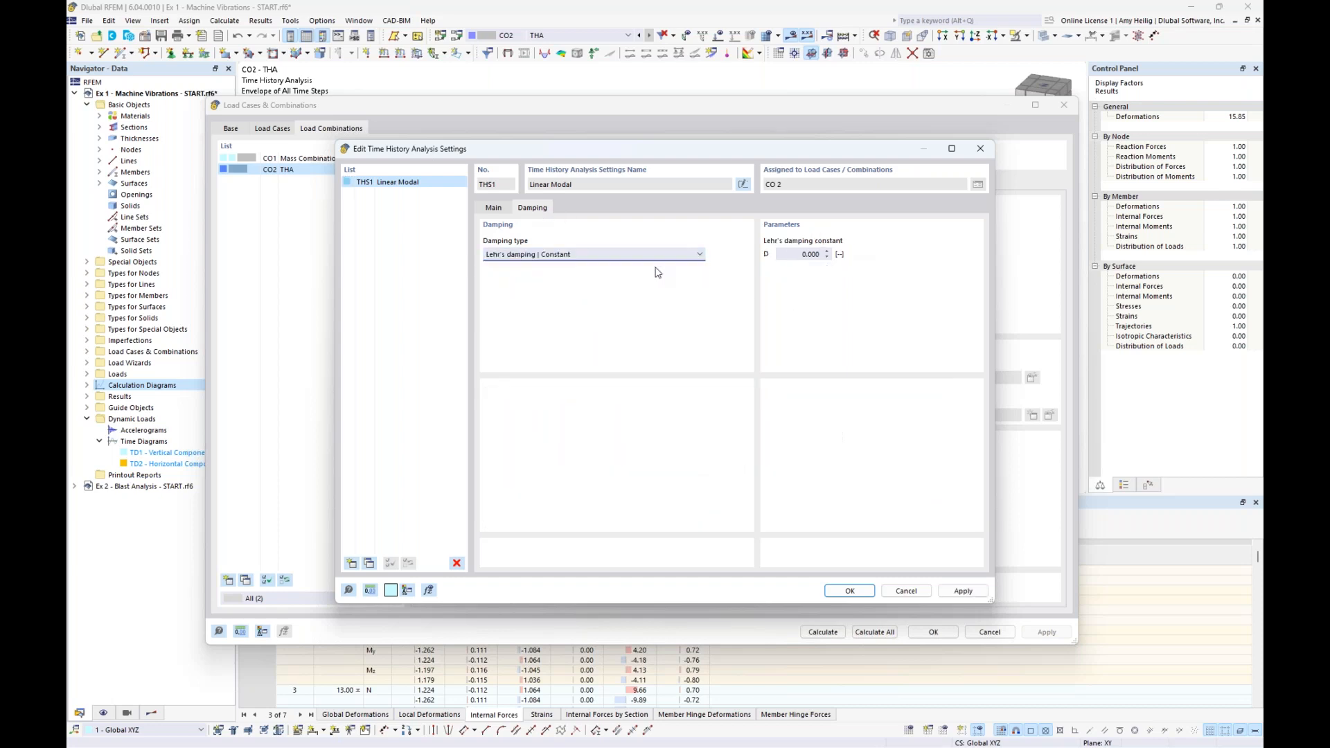
pyautogui.doubleClick(806, 255)
pyautogui.write('0.02')
pyautogui.click(851, 591)
pyautogui.click(717, 435)
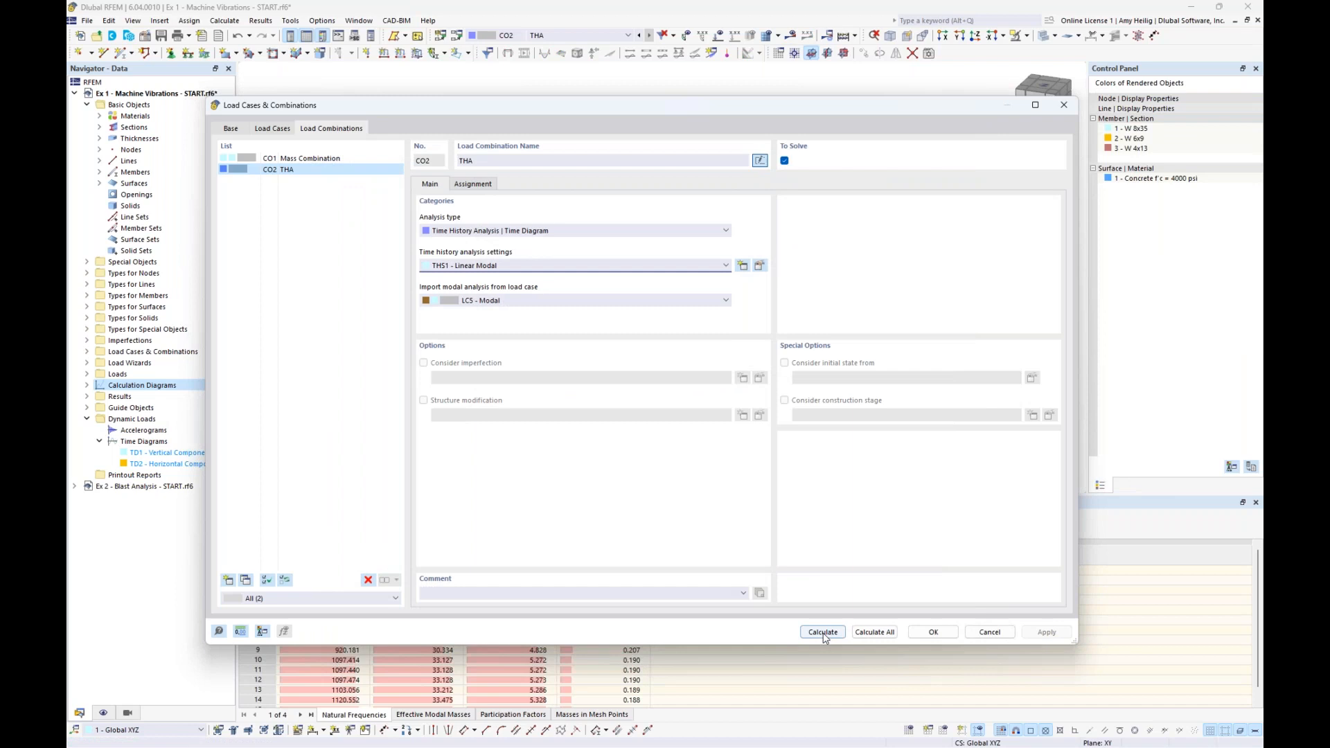
pyautogui.click(822, 632)
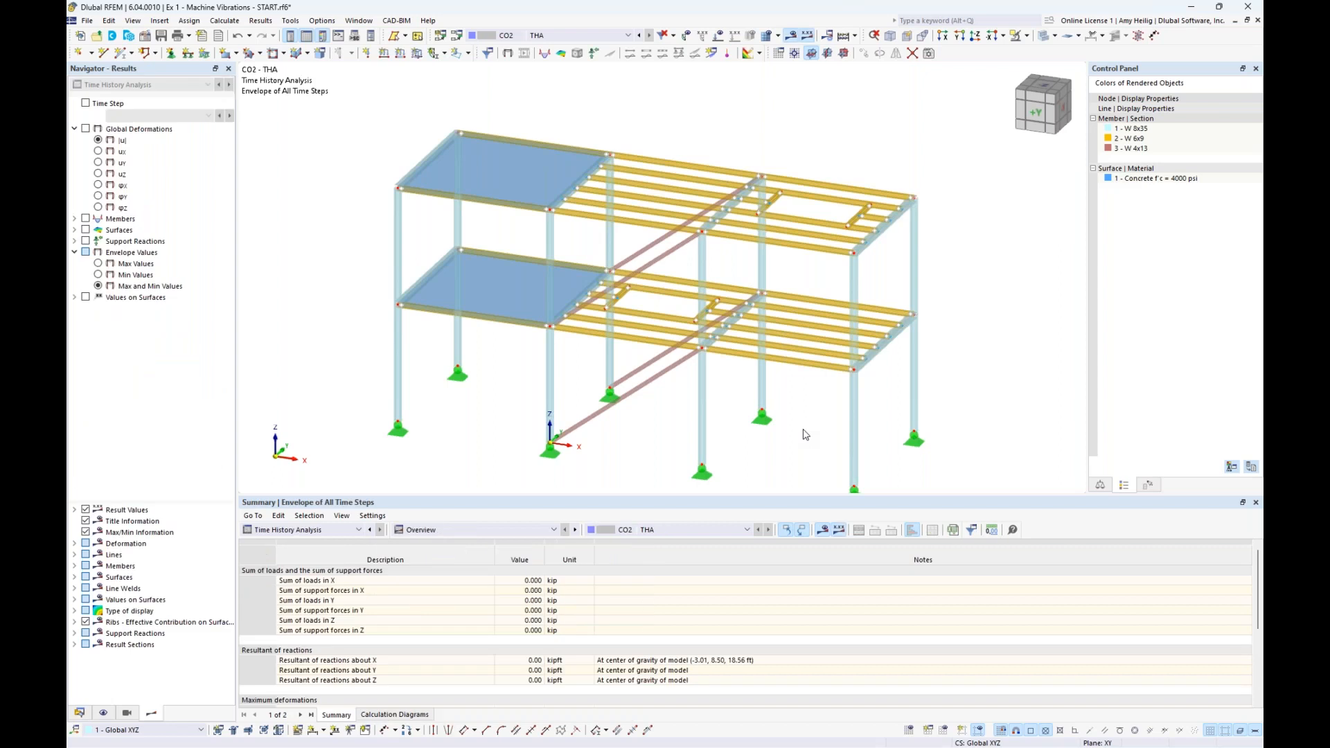
# Reopen the saved calculation diagram to examine node 45's X acceleration over time with damping included
pyautogui.click(81, 713)
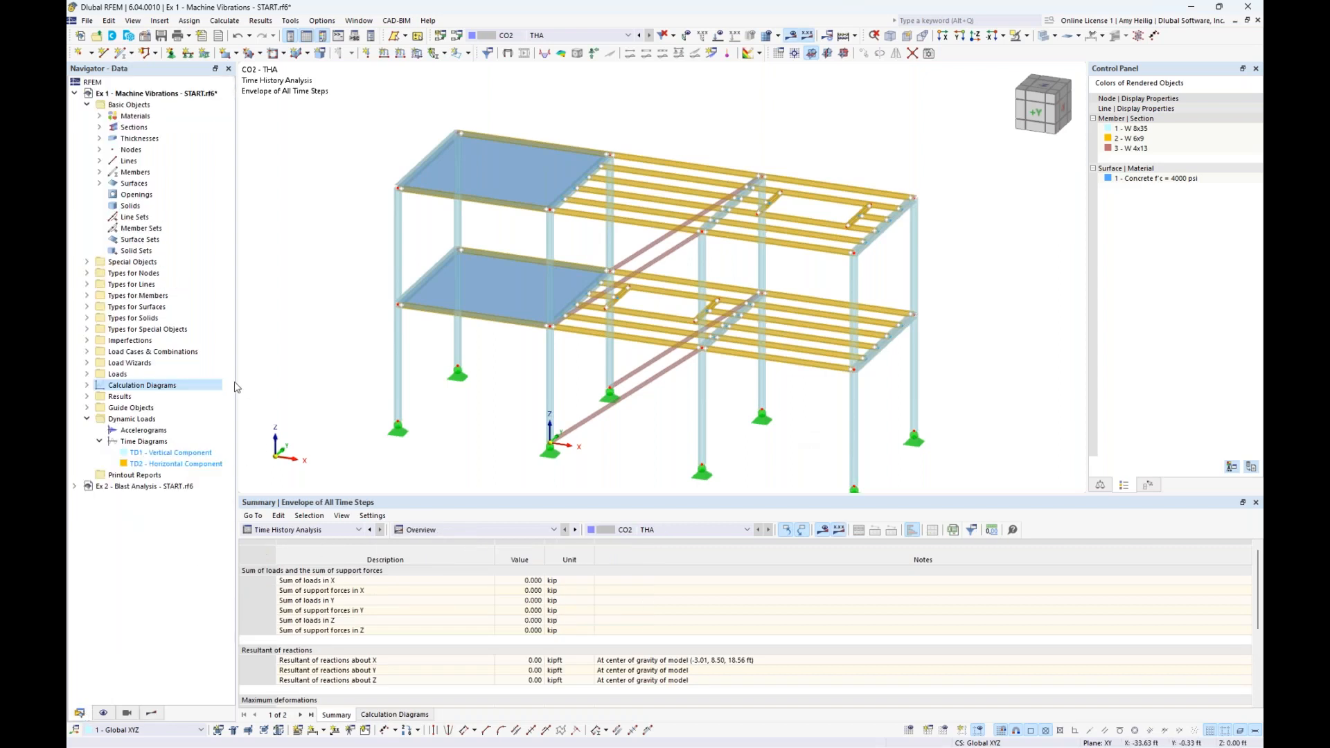
pyautogui.click(87, 385)
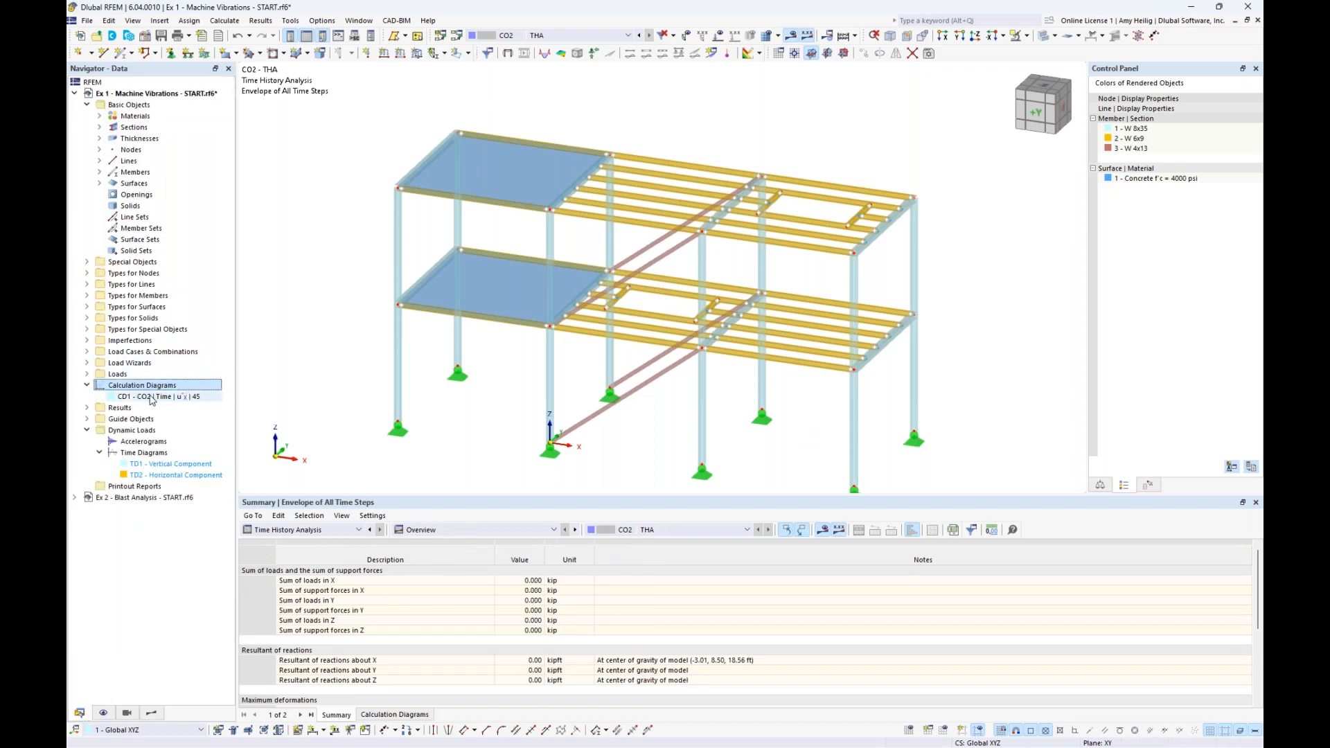
pyautogui.doubleClick(151, 397)
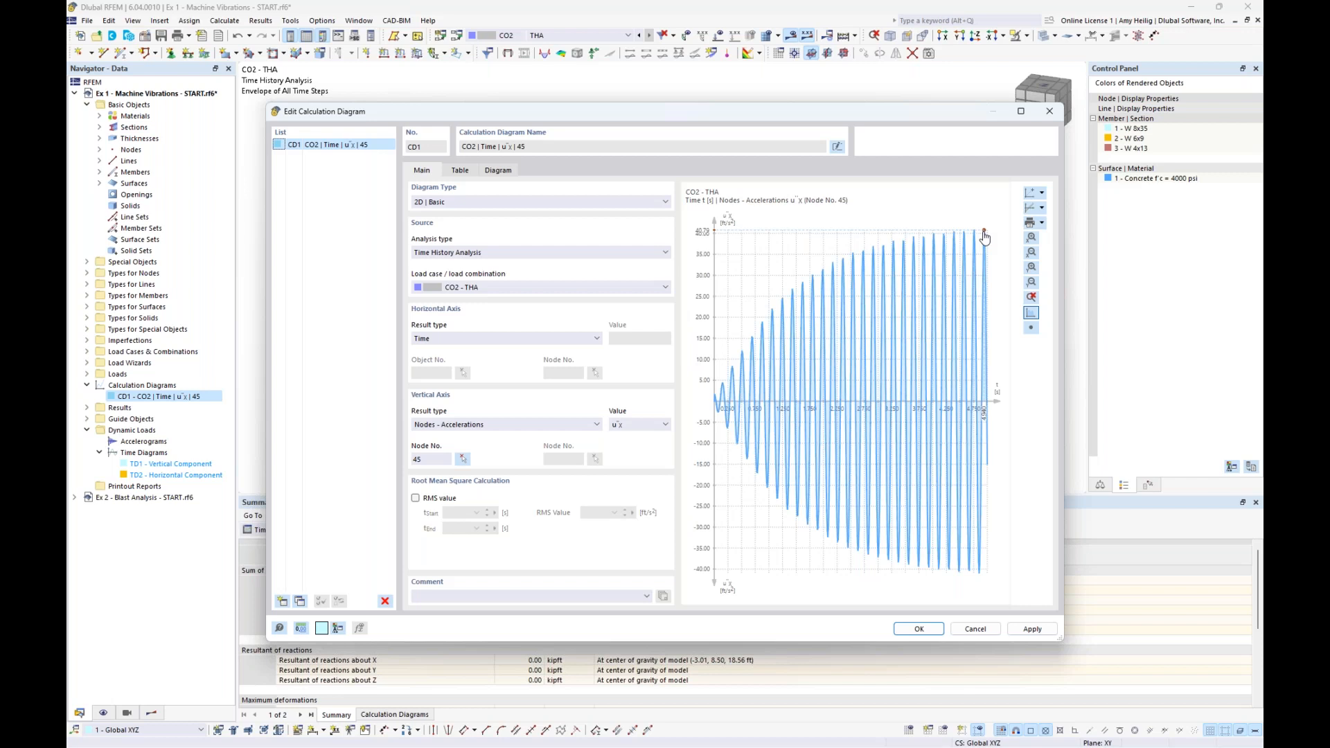
pyautogui.click(933, 632)
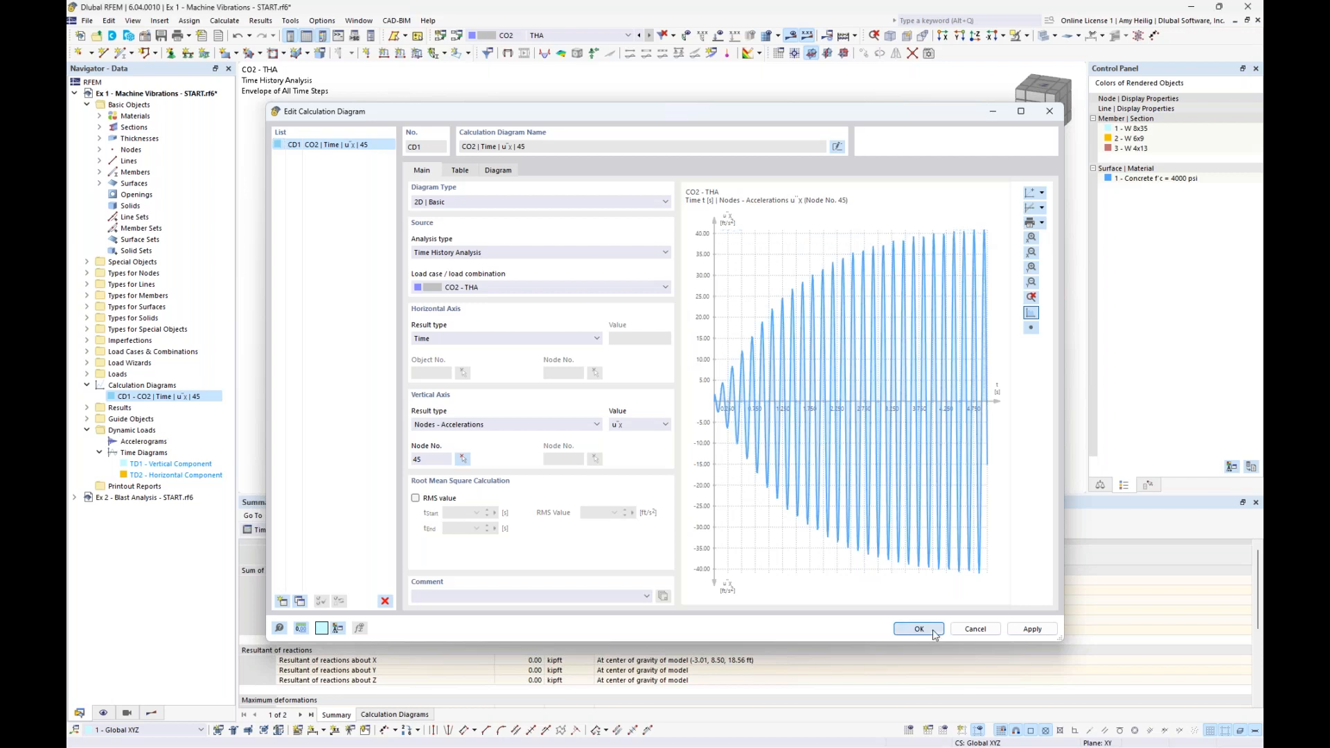
# Highlight the members using the W 8x35, W 6x9 and W 4x13 sections one after another in the model
pyautogui.keyDown('ctrl'); pyautogui.moveTo(740, 401); pyautogui.dragTo(743, 331, button='middle'); pyautogui.keyUp('ctrl')
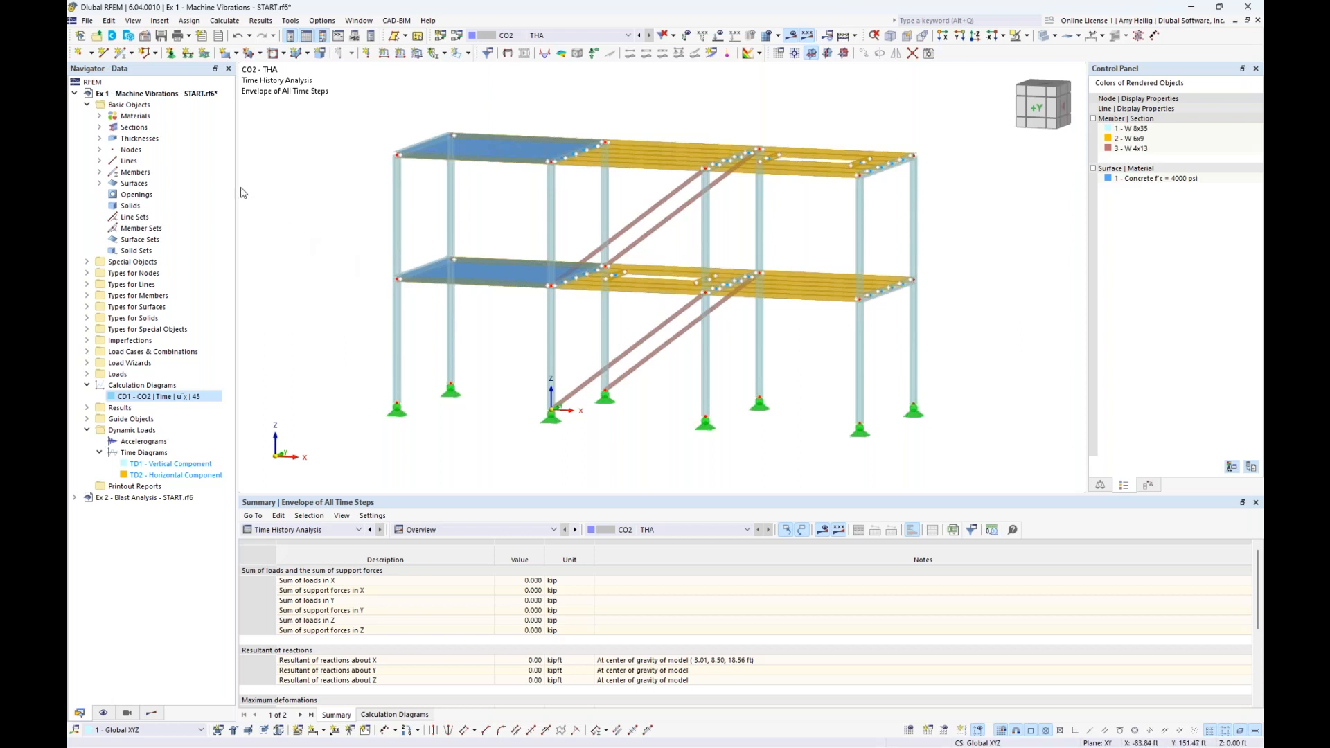
pyautogui.click(99, 127)
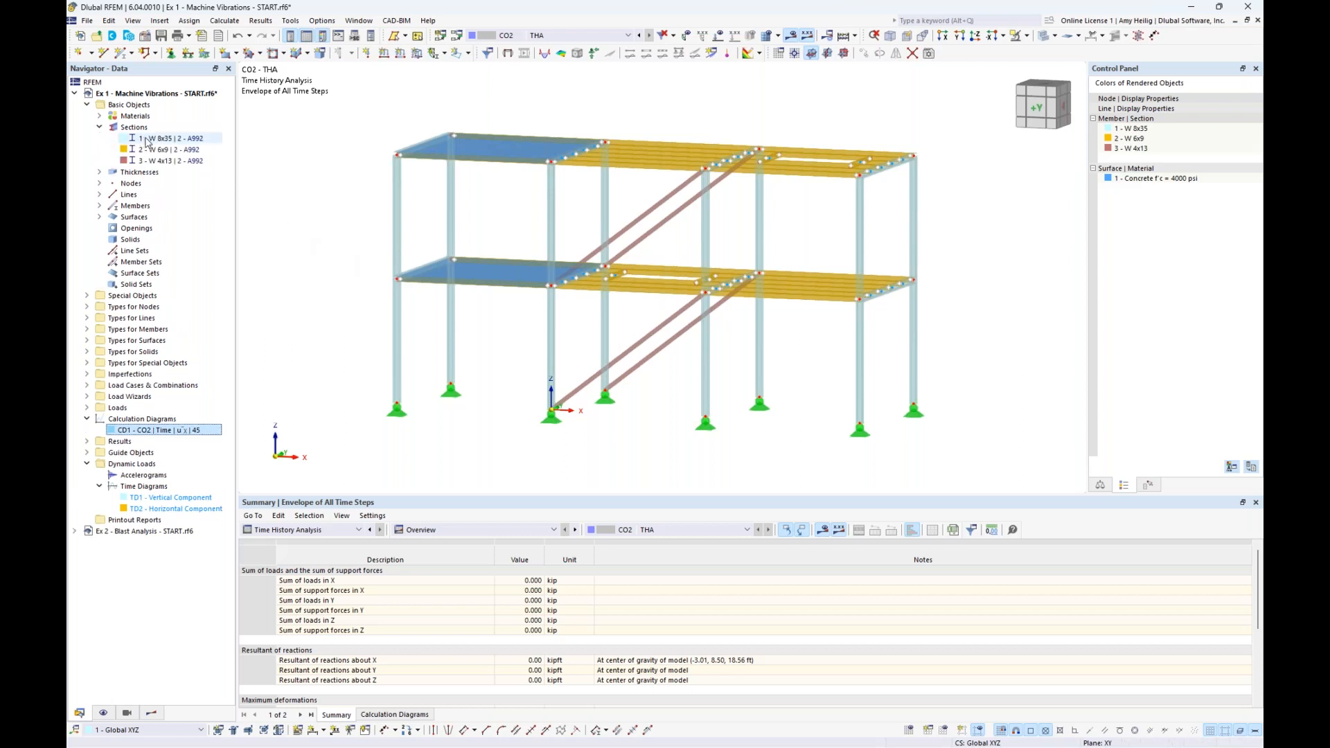
pyautogui.click(146, 139)
pyautogui.click(148, 149)
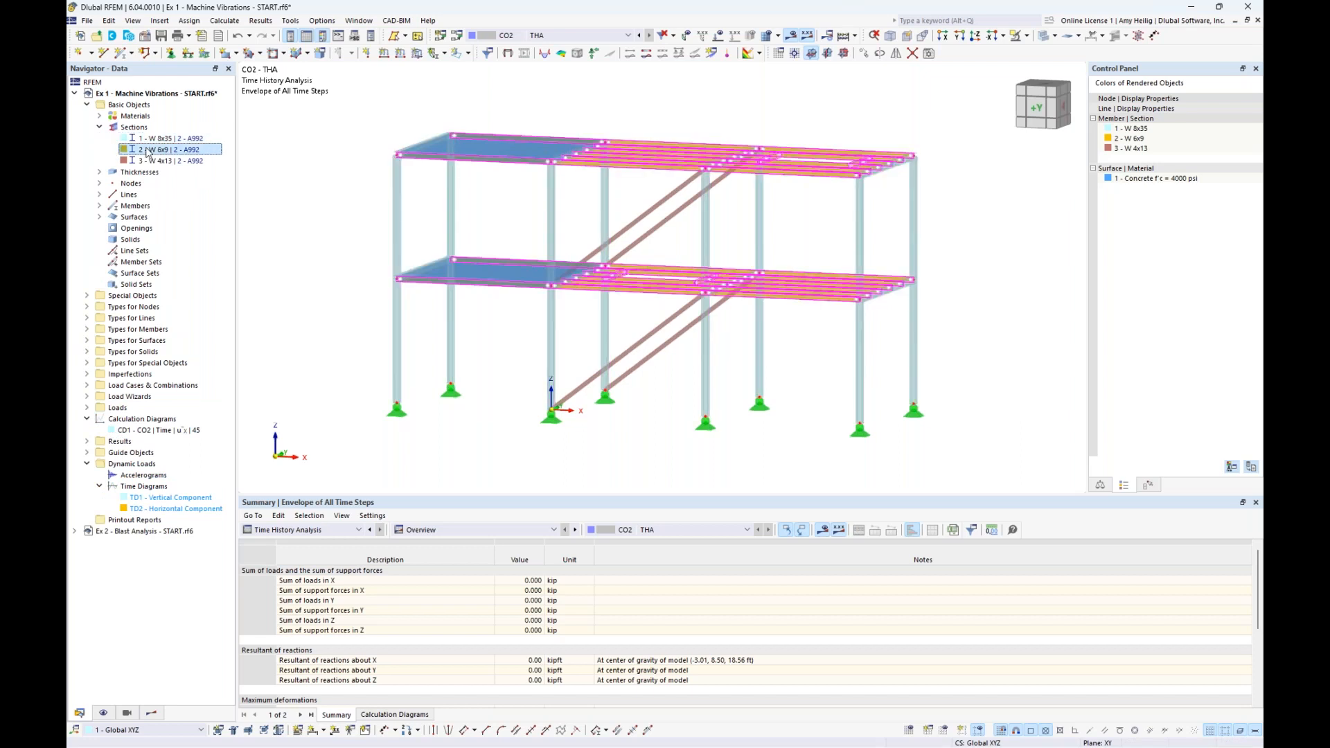
pyautogui.click(149, 160)
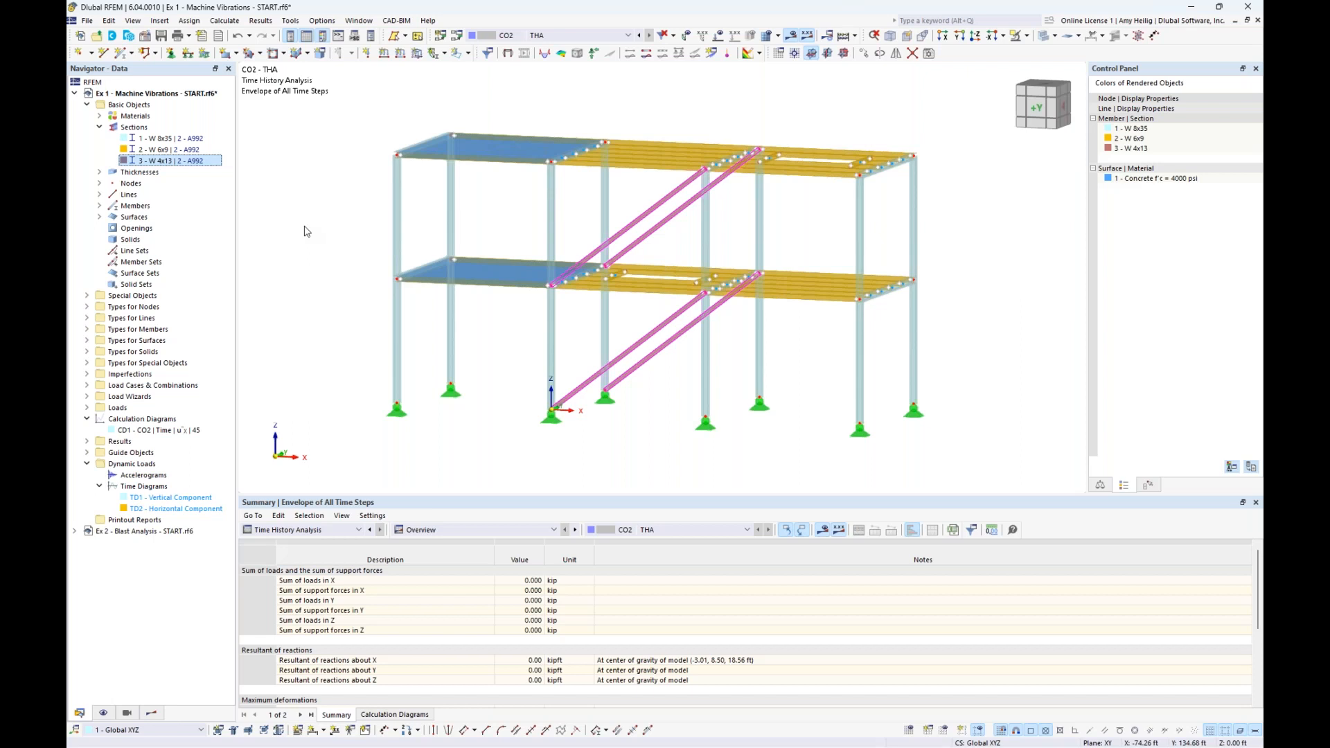
# Create a structure modification from the special objects with stiffness modification for Sections enabled, and select the W 4x13 section
pyautogui.click(86, 296)
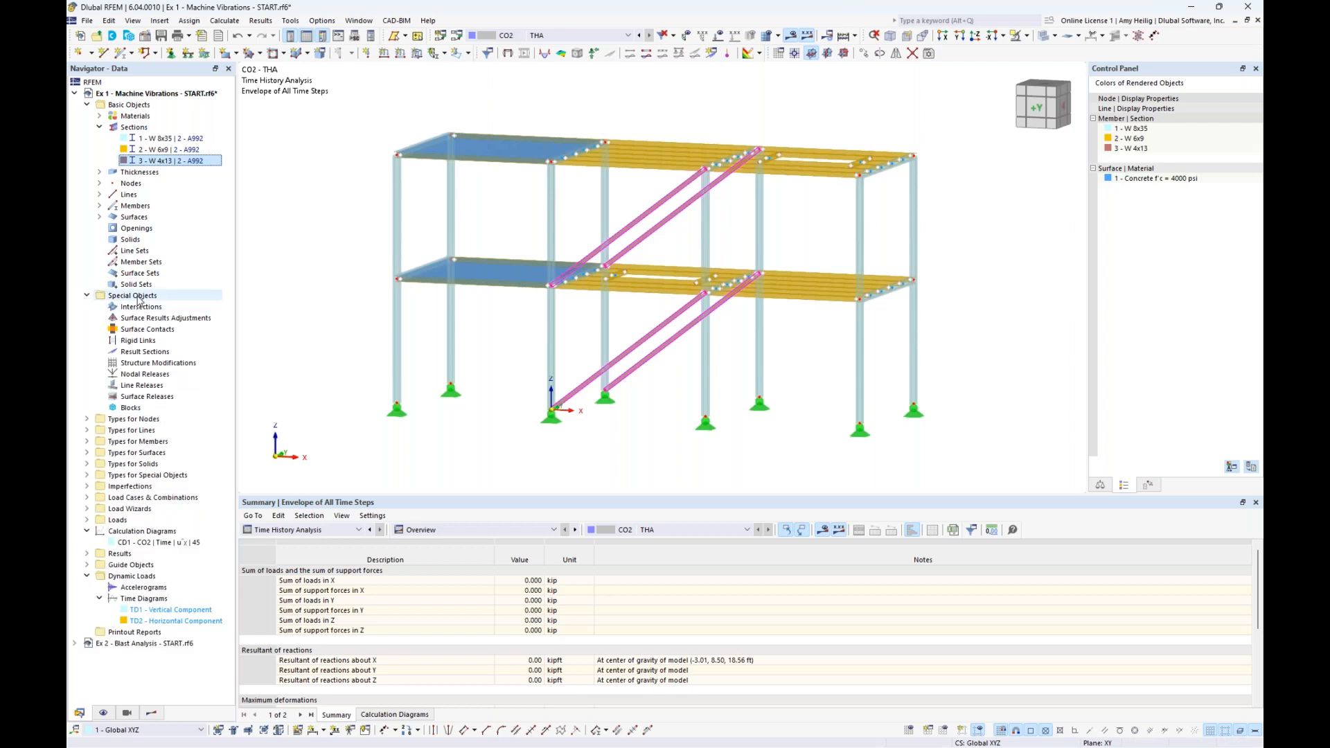
pyautogui.doubleClick(153, 364)
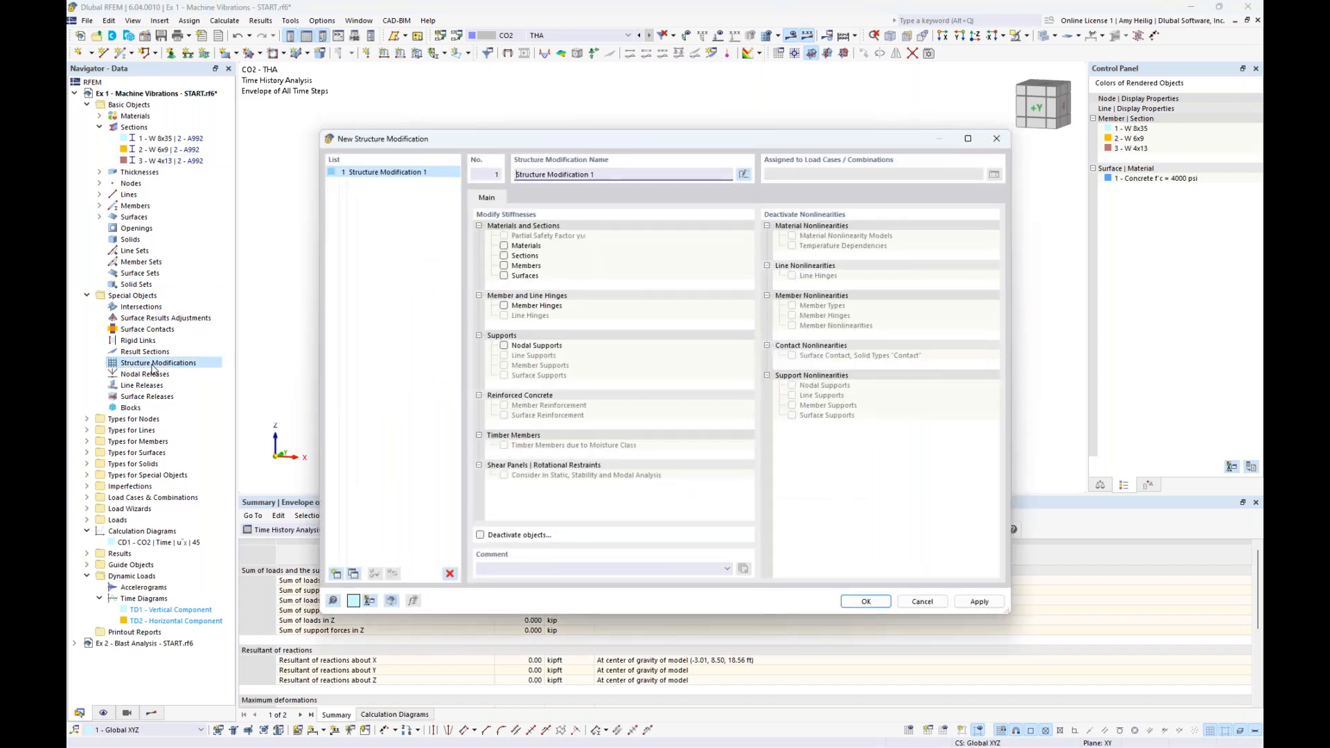
pyautogui.click(504, 256)
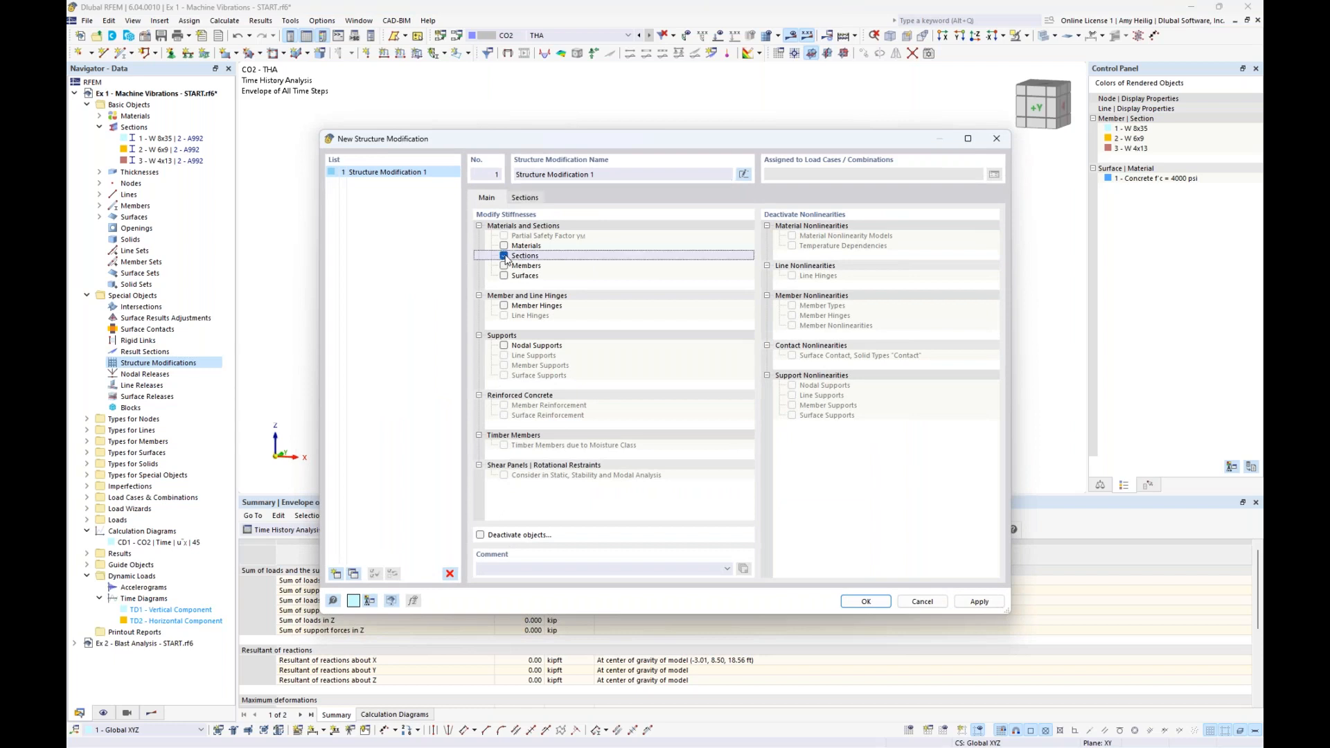
pyautogui.click(524, 198)
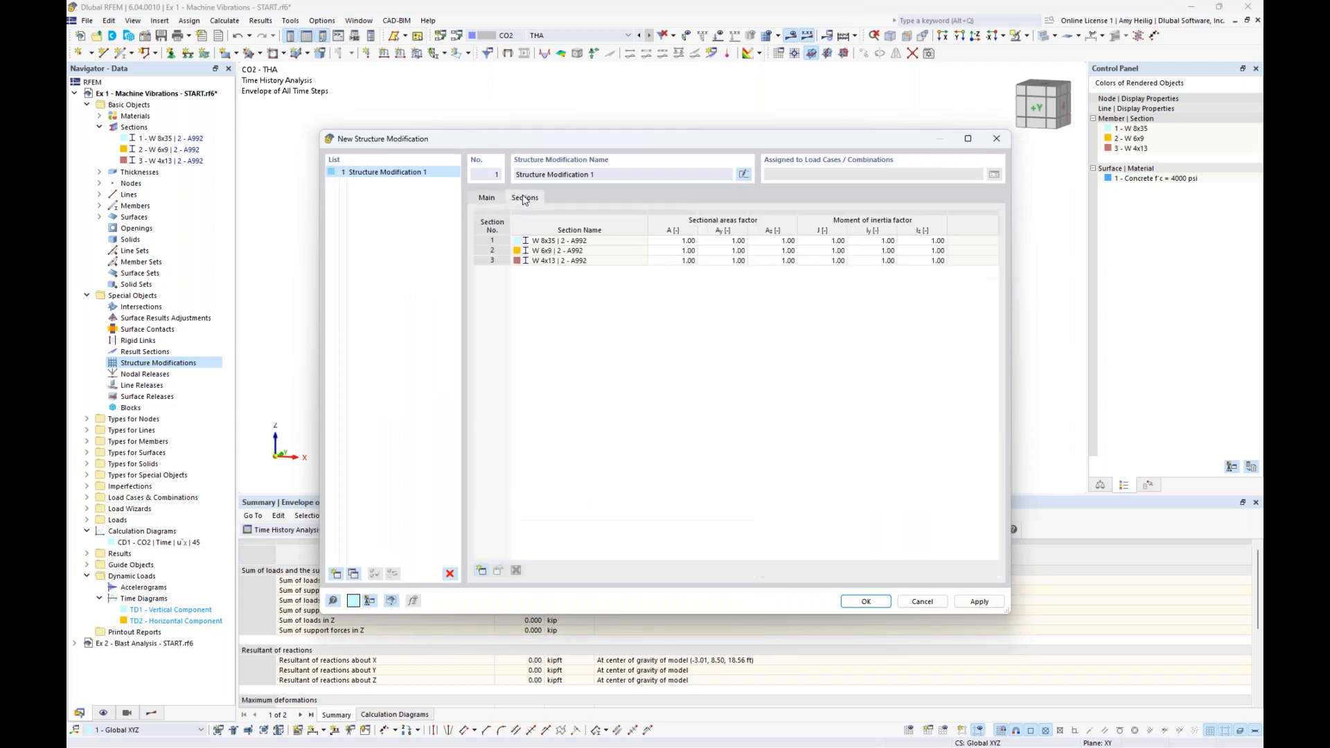
pyautogui.click(549, 262)
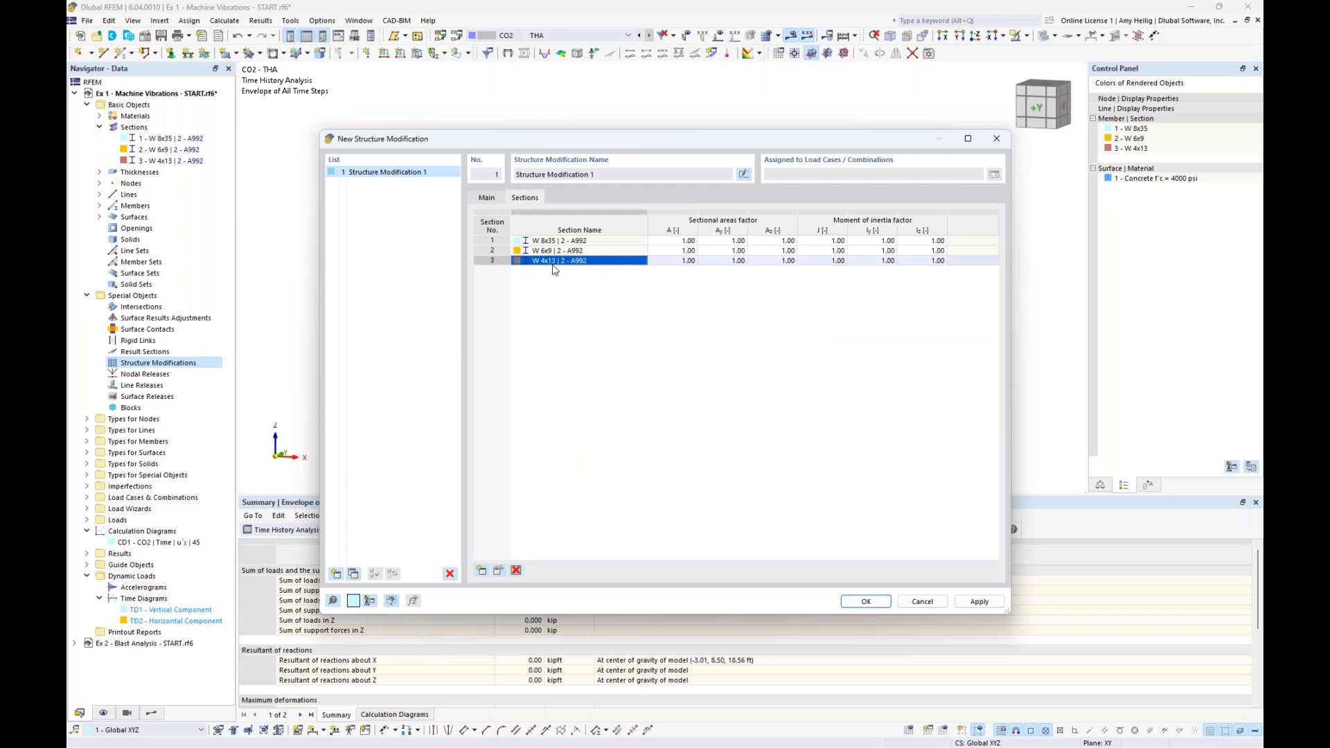
# Give the new structure modification the user-defined name Double Stiffness
pyautogui.moveTo(632, 140); pyautogui.dragTo(659, 168)
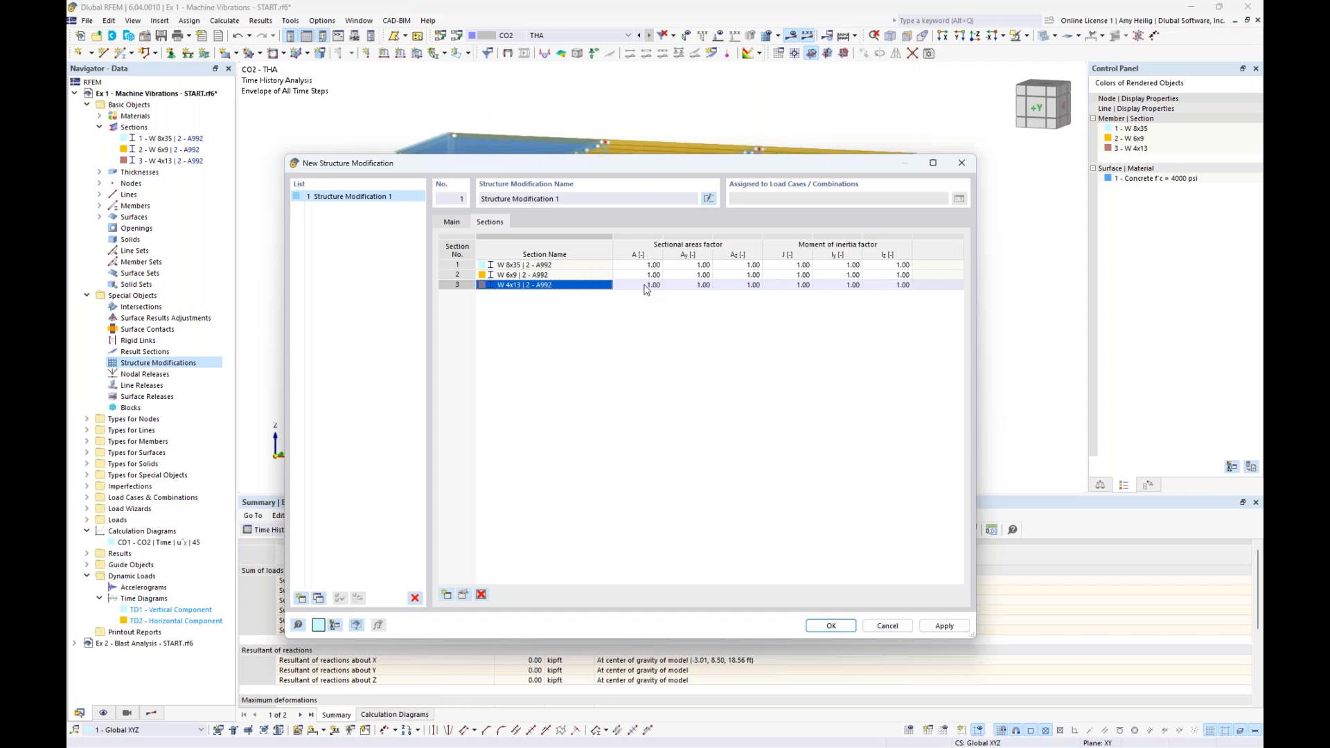
pyautogui.click(644, 286)
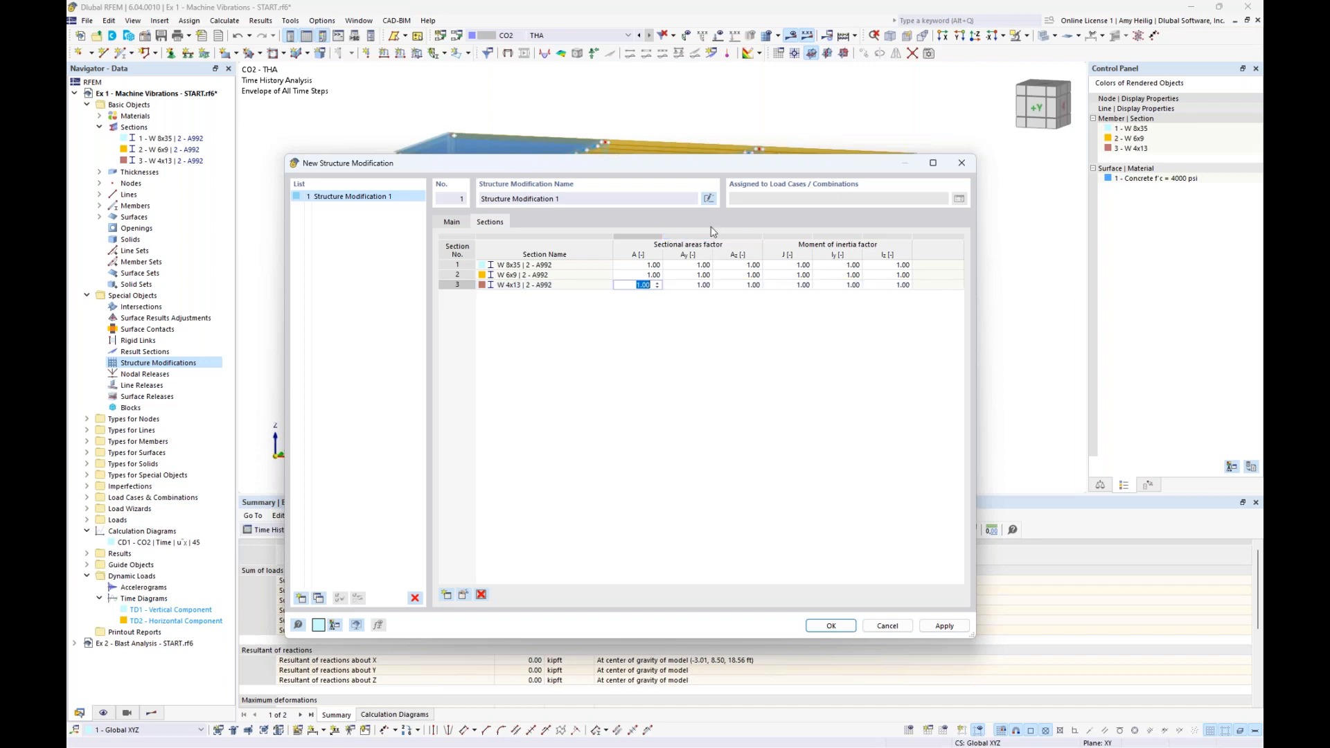
pyautogui.click(706, 200)
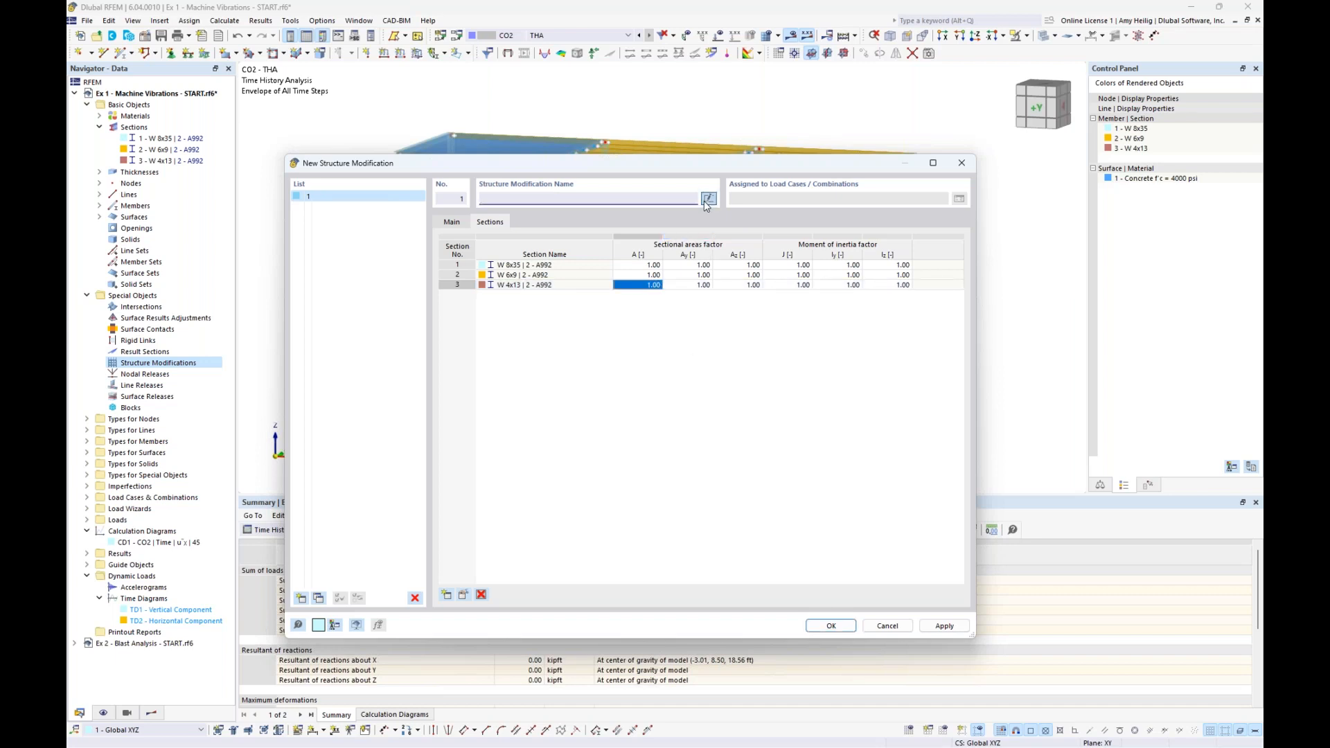
pyautogui.write('Double ST')
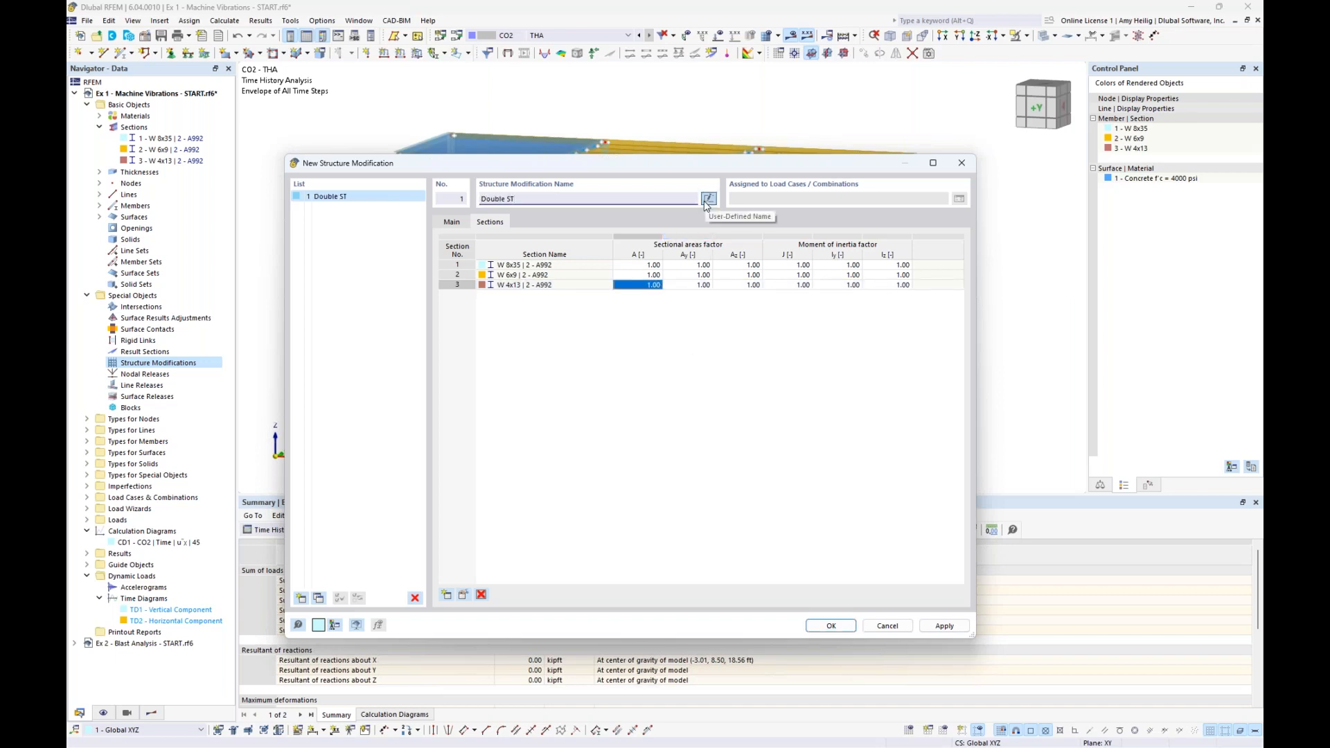
pyautogui.write('iffness')
# Set the W 4x13 section's three sectional area factors A, Ay and Az to 2.00
pyautogui.click(636, 288)
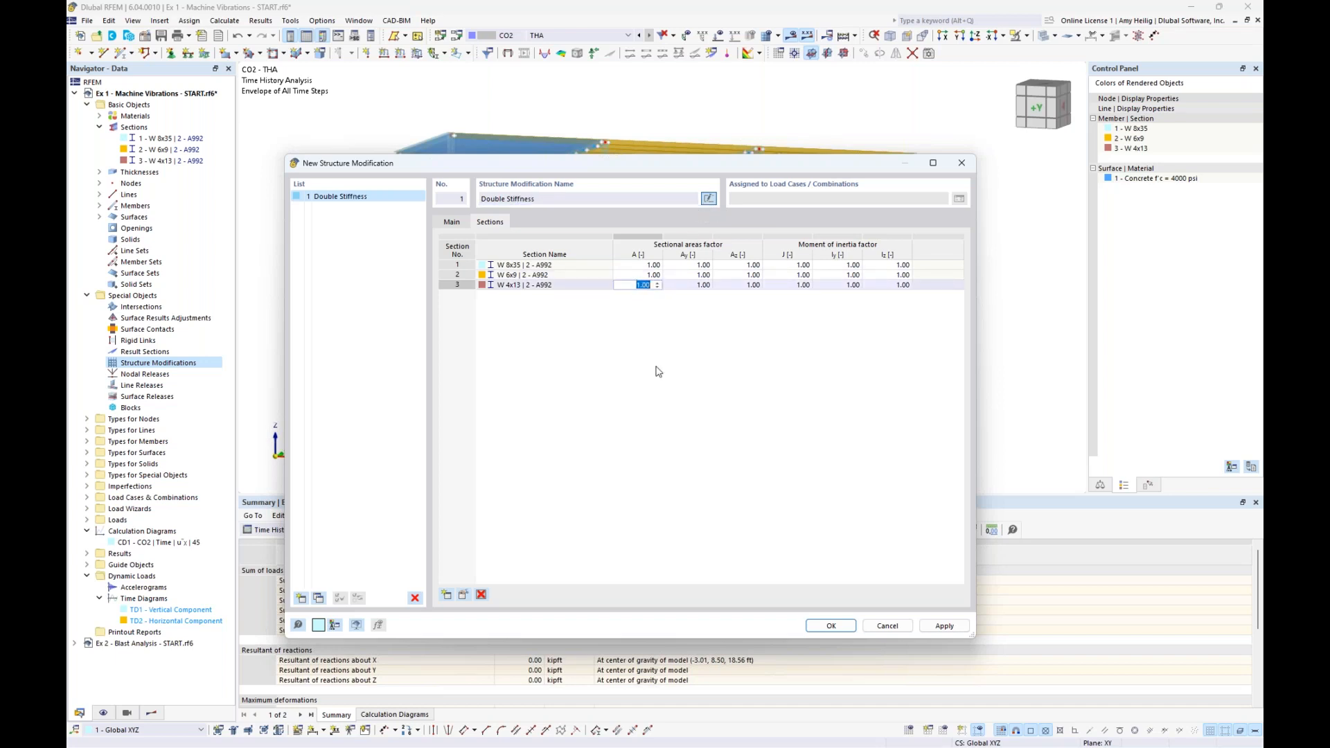
pyautogui.write('2.0')
pyautogui.press('Tab')
pyautogui.write('2.0')
pyautogui.press('Tab')
pyautogui.write('2.0')
pyautogui.press('Tab')
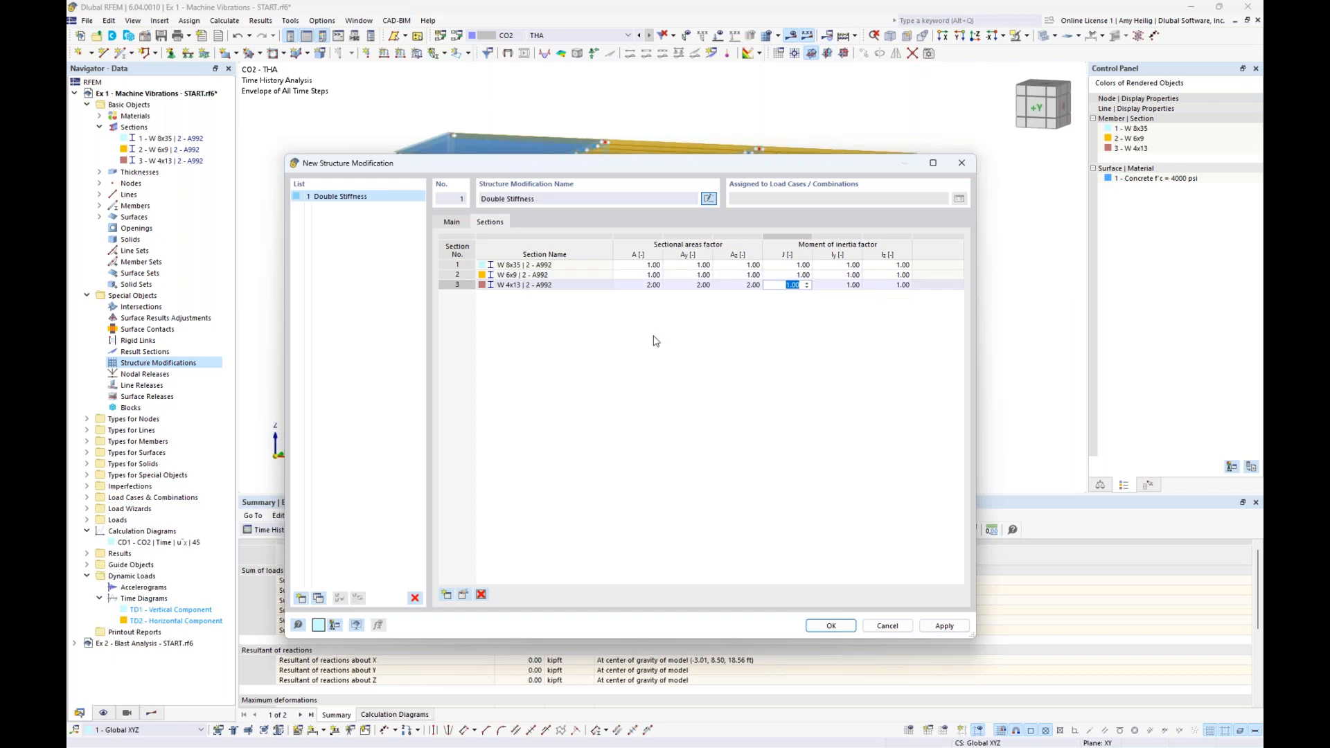
# Duplicate the Double Stiffness structure modification and rename the copy Half Stiffness
pyautogui.click(320, 599)
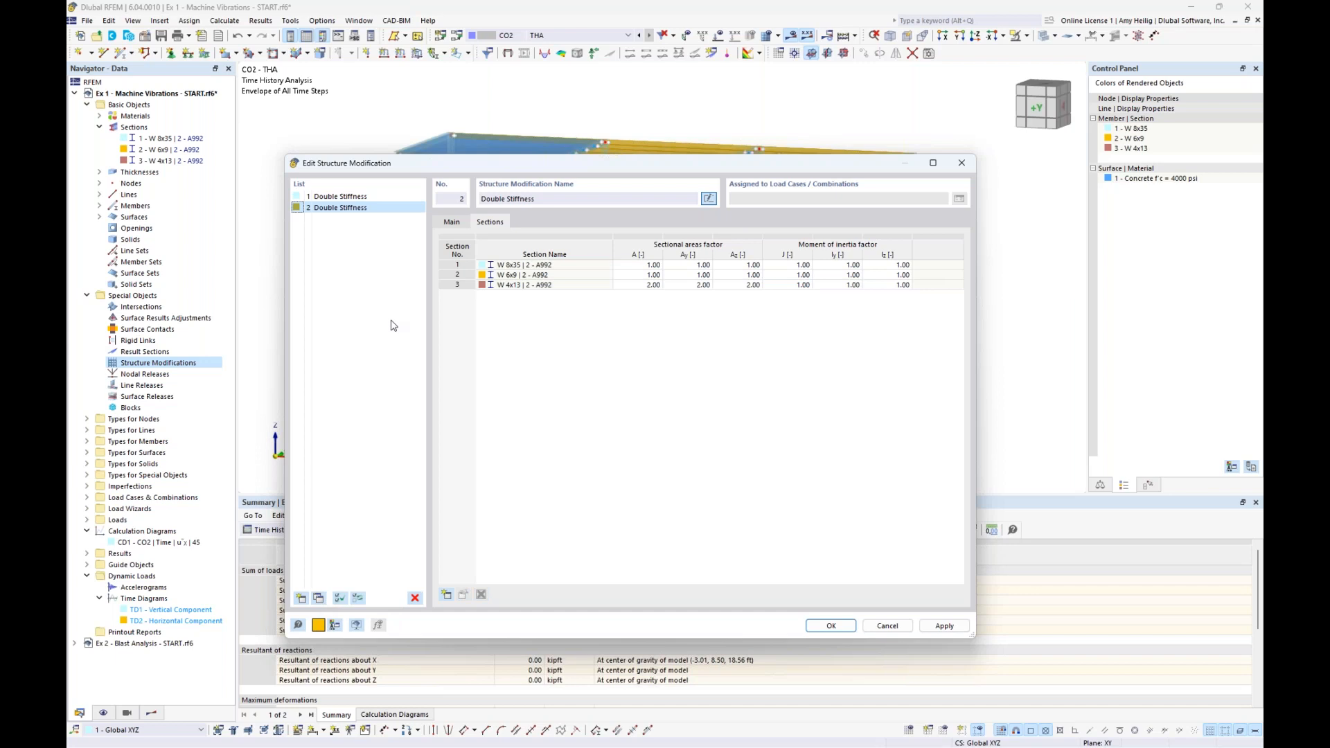
pyautogui.doubleClick(494, 199)
pyautogui.write('Half')
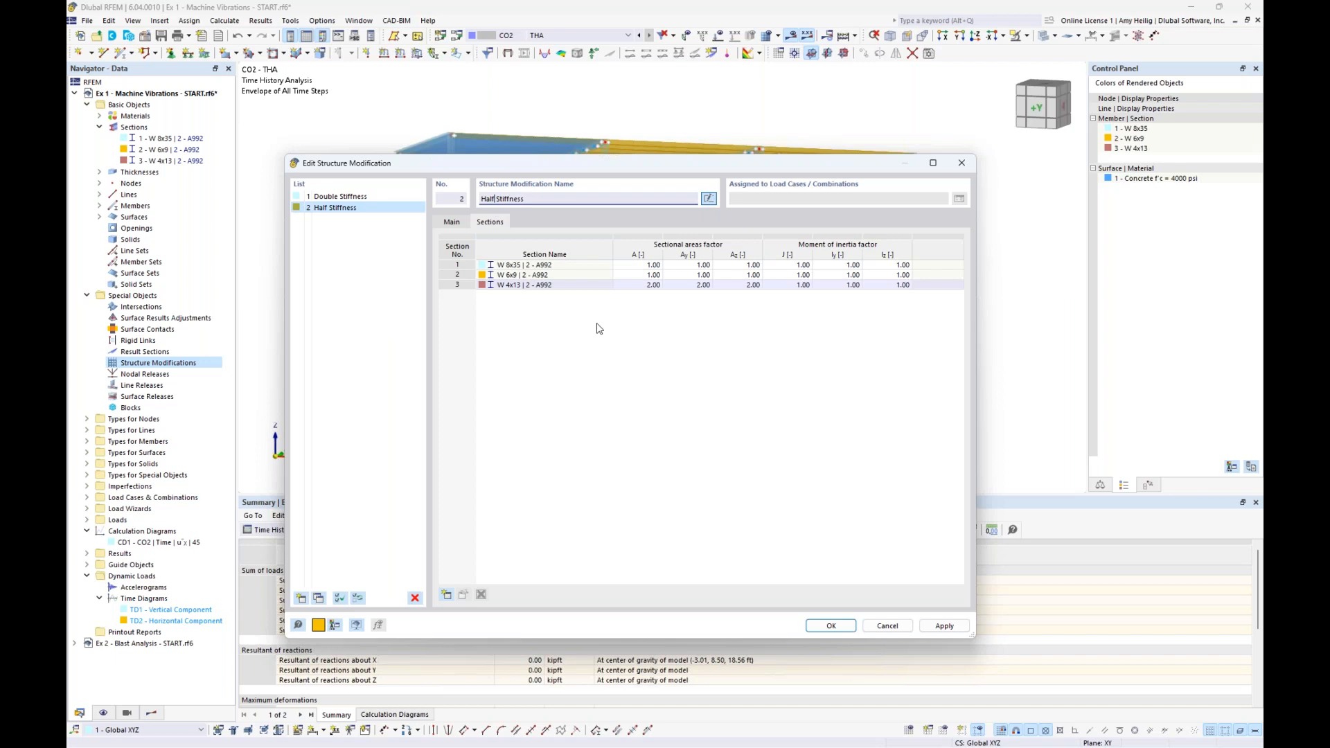
# Set the W 4x13 section's area factors A, Ay and Az to 0.50 in Half Stiffness and accept the structure modifications
pyautogui.doubleClick(644, 289)
pyautogui.write('0.5')
pyautogui.press('Tab')
pyautogui.write('0.5')
pyautogui.press('Tab')
pyautogui.write('0.5')
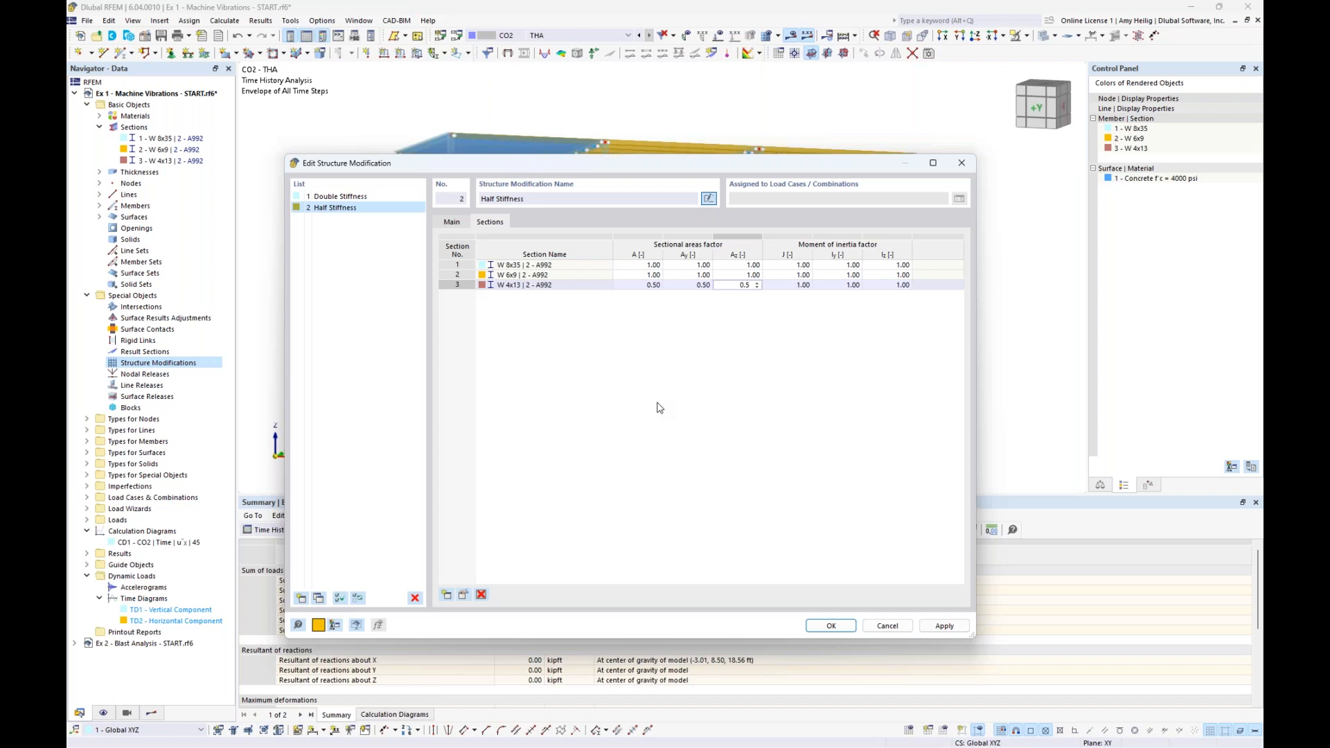
pyautogui.press('Up')
pyautogui.press('Left')
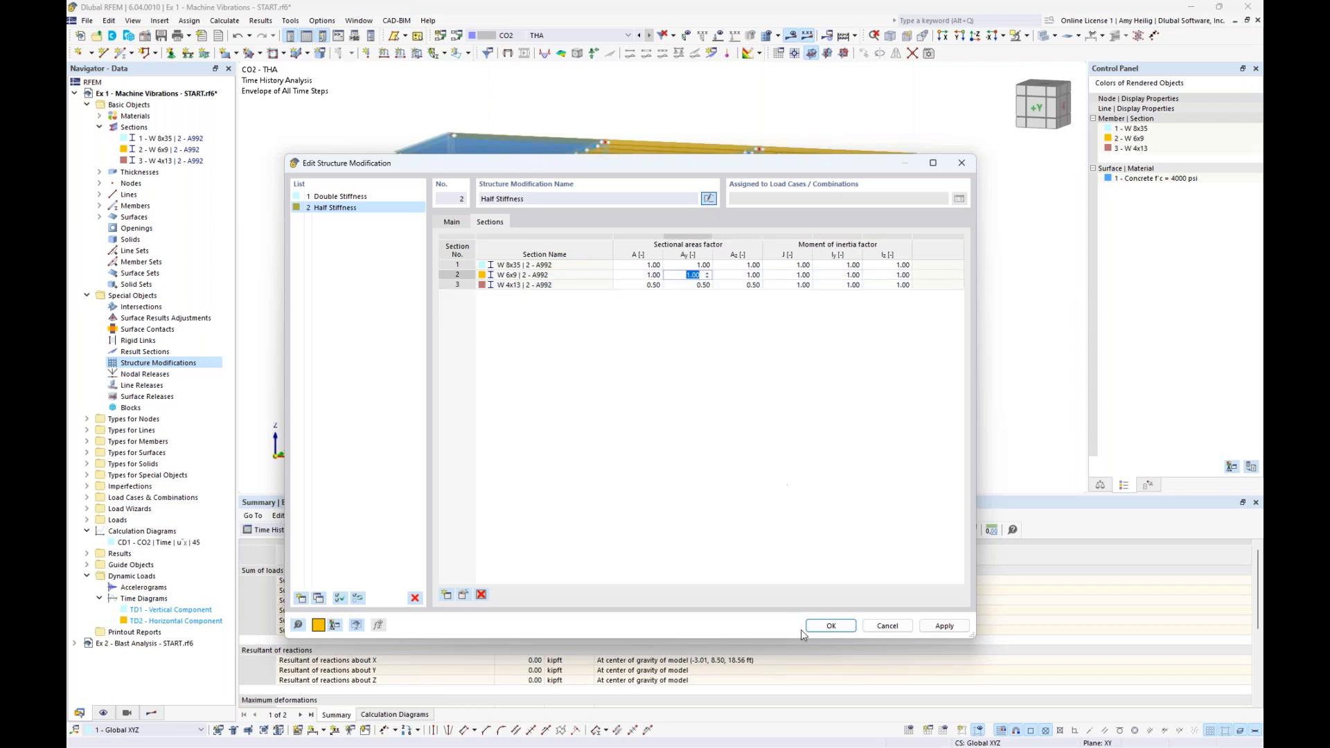
pyautogui.click(822, 627)
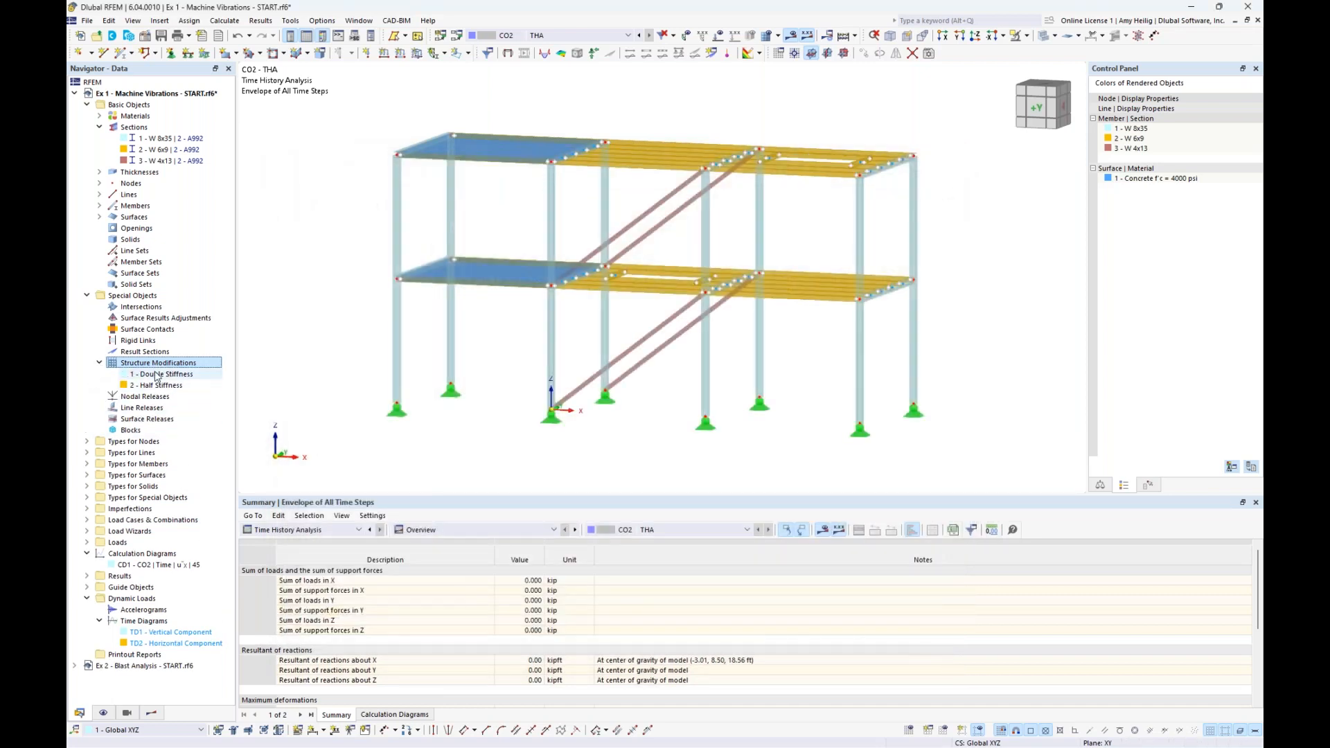
# Duplicate load case LC5 Modal and name the copy Modal - Double
pyautogui.click(457, 36)
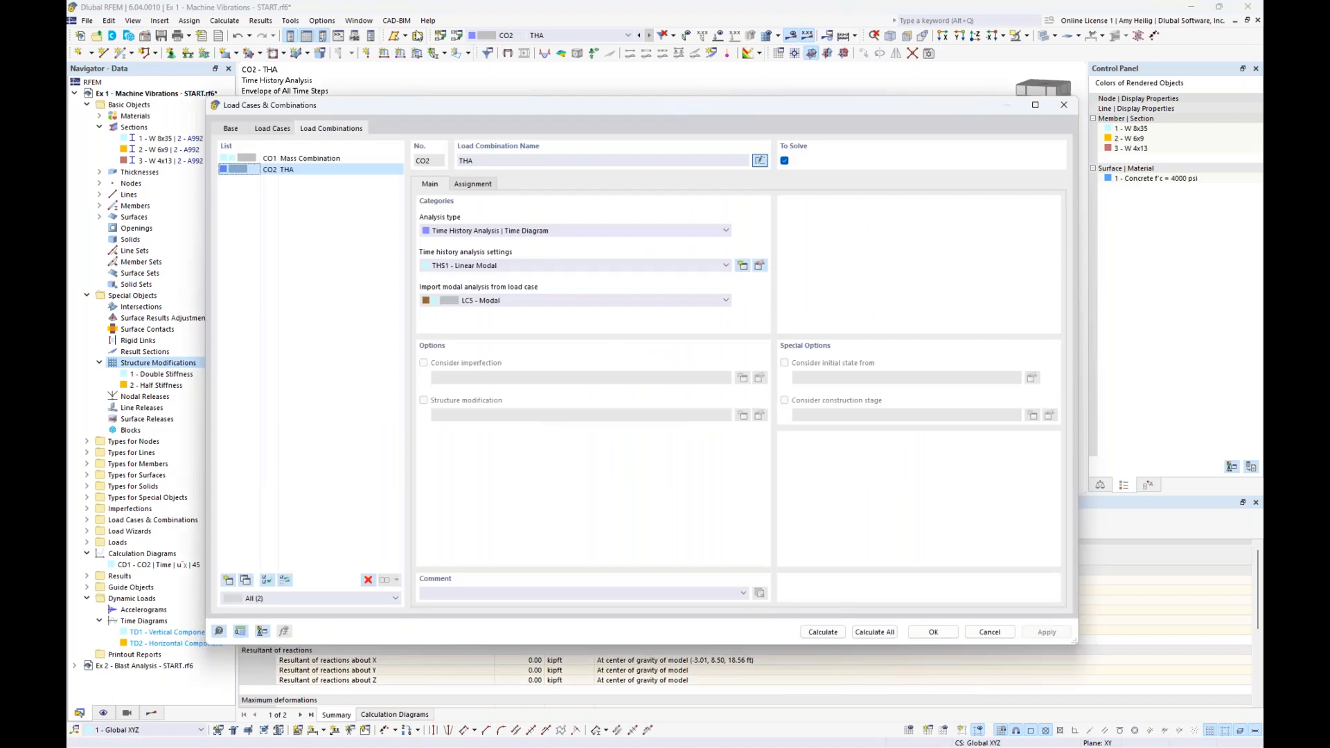
pyautogui.click(271, 129)
pyautogui.click(293, 206)
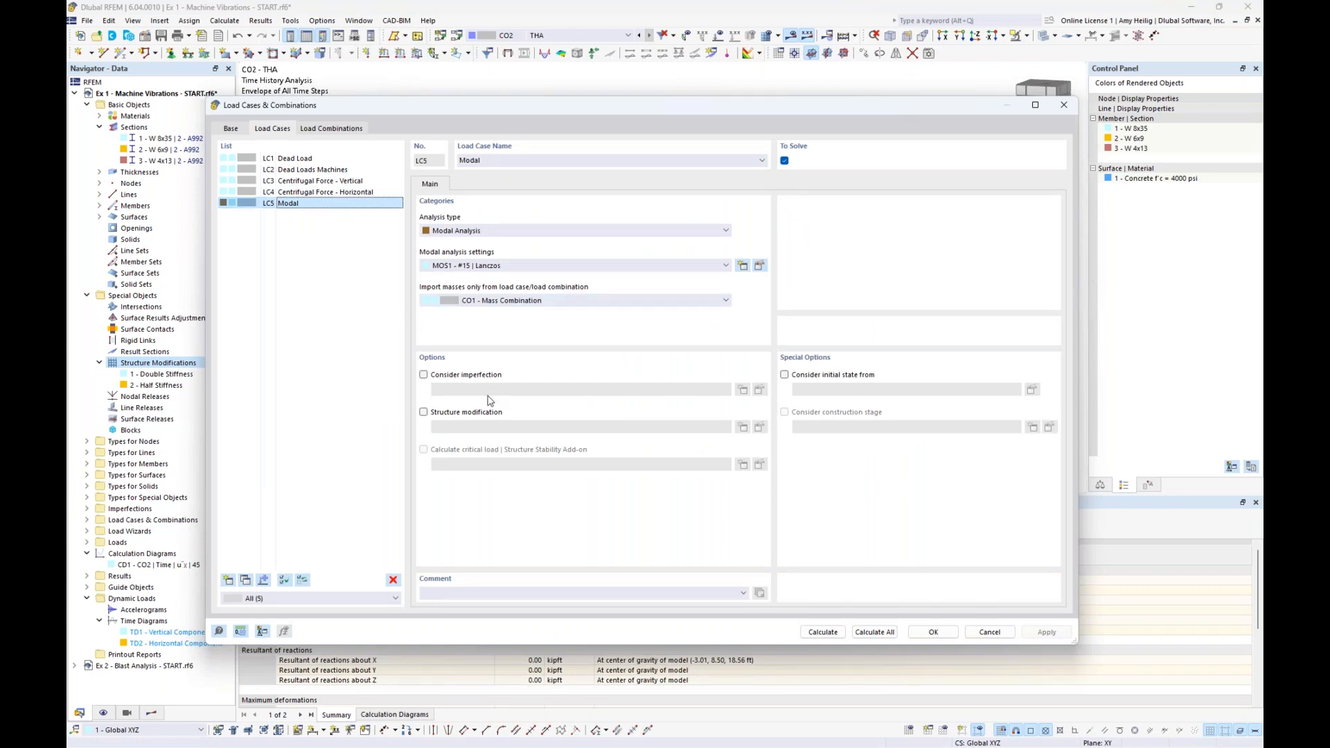
pyautogui.click(244, 581)
pyautogui.click(555, 161)
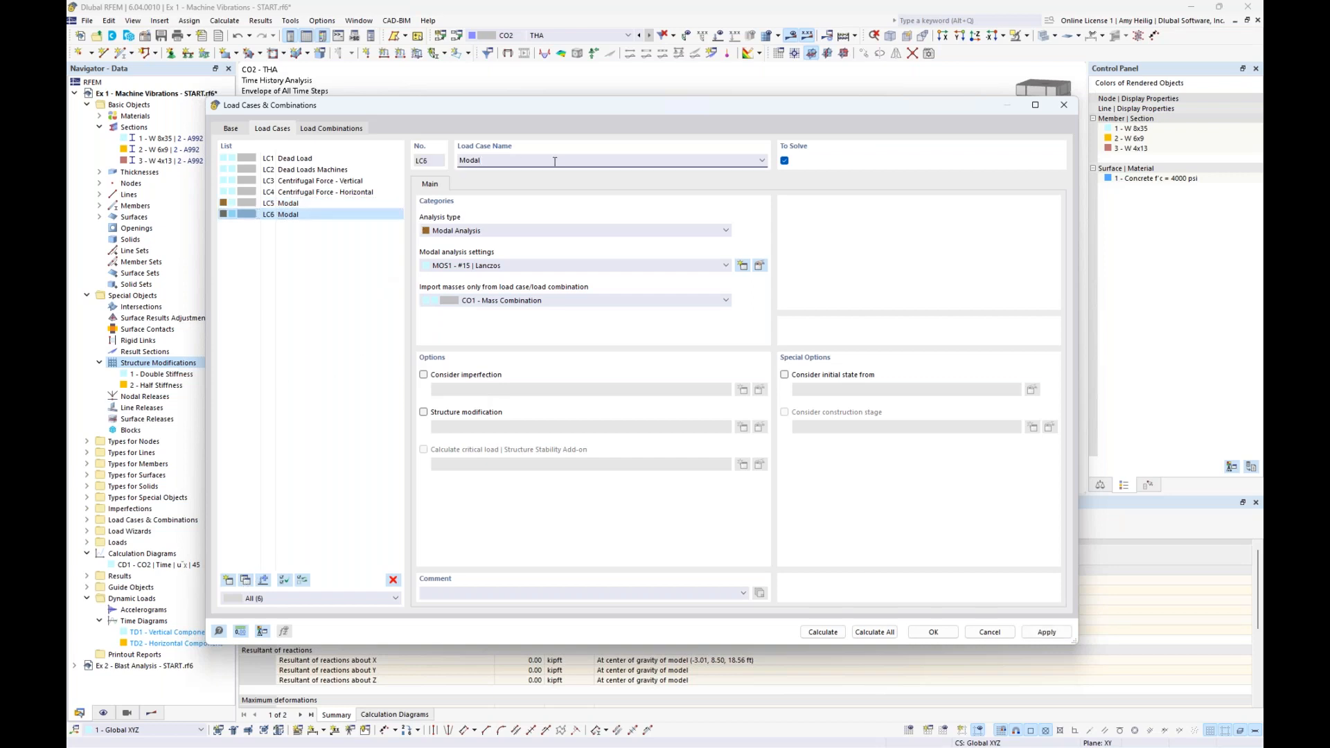
pyautogui.write('- Double')
# Enable structure modification for the Modal - Double load case using 1 - Double Stiffness
pyautogui.click(424, 415)
pyautogui.click(423, 413)
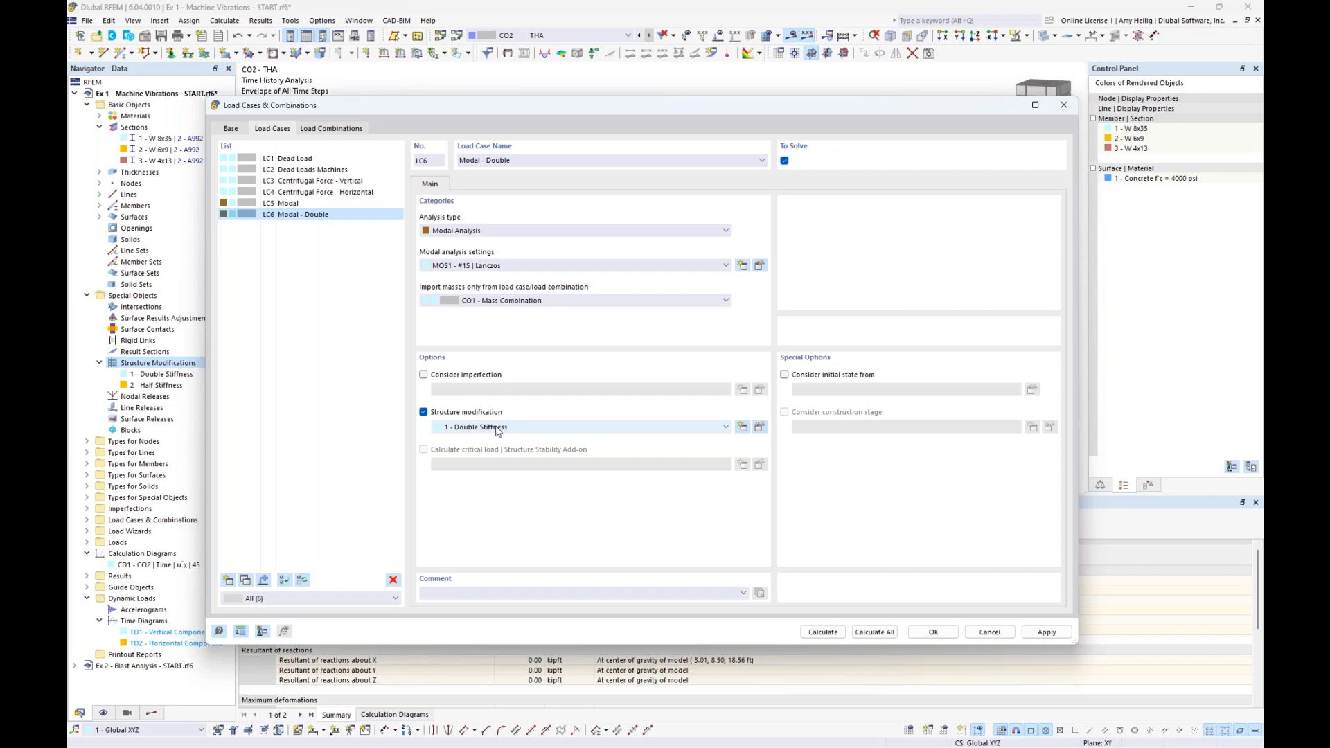
pyautogui.moveTo(634, 109); pyautogui.dragTo(617, 424)
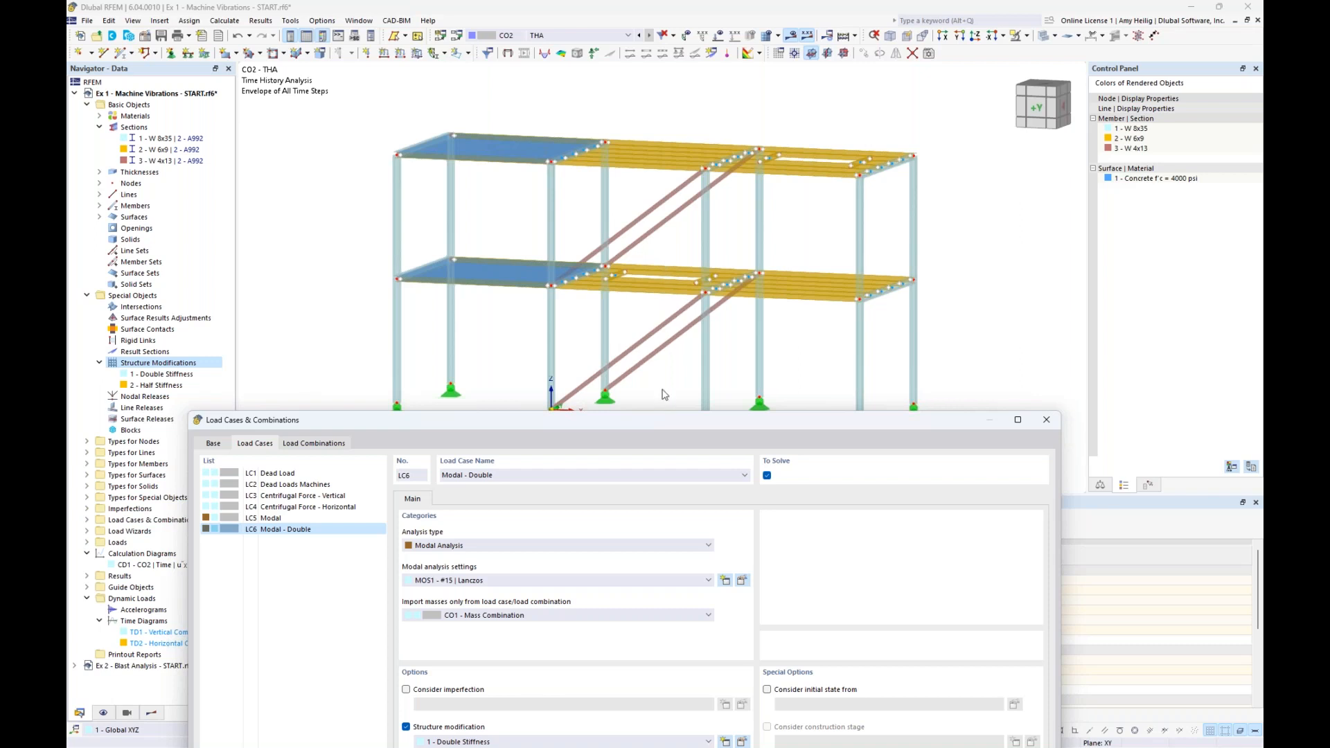
pyautogui.moveTo(660, 419); pyautogui.dragTo(710, 106)
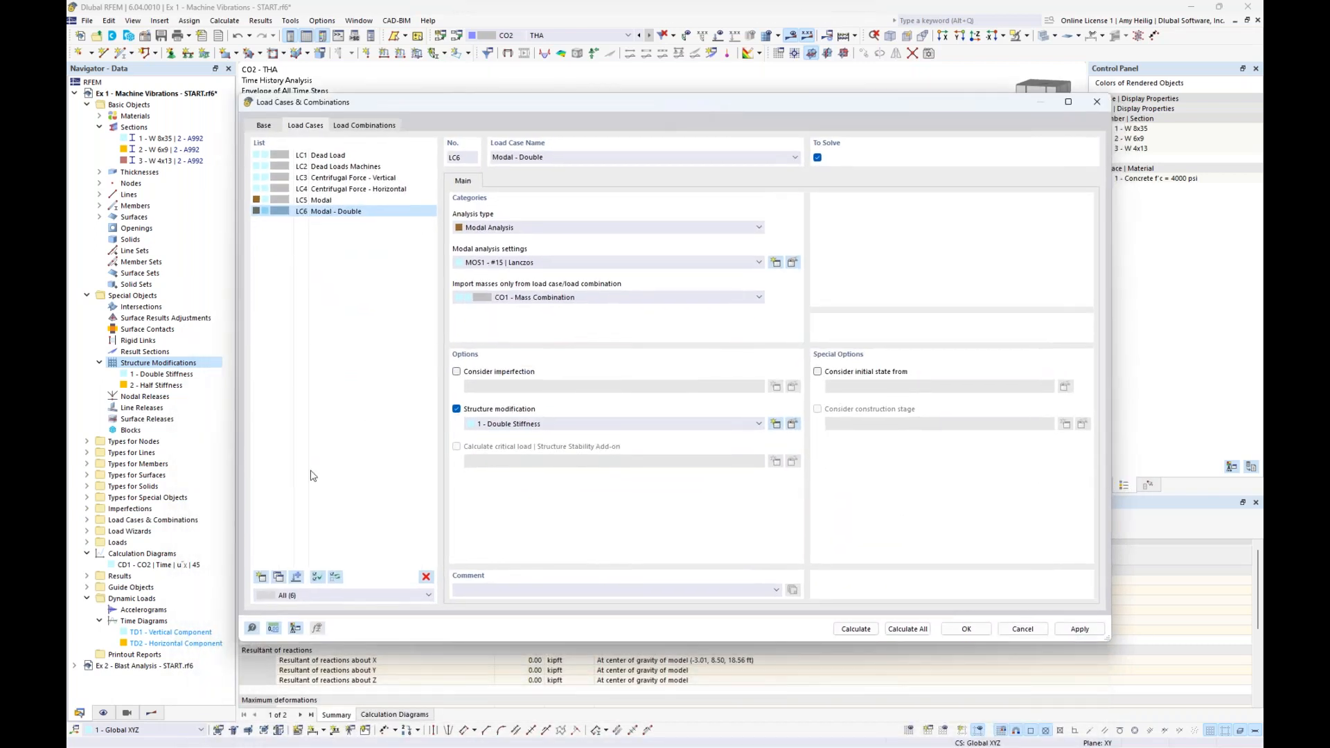
# Duplicate the Modal - Double load case as Modal - Half and assign structure modification 2 - Half Stiffness to it
pyautogui.click(278, 576)
pyautogui.doubleClick(531, 157)
pyautogui.write('Half')
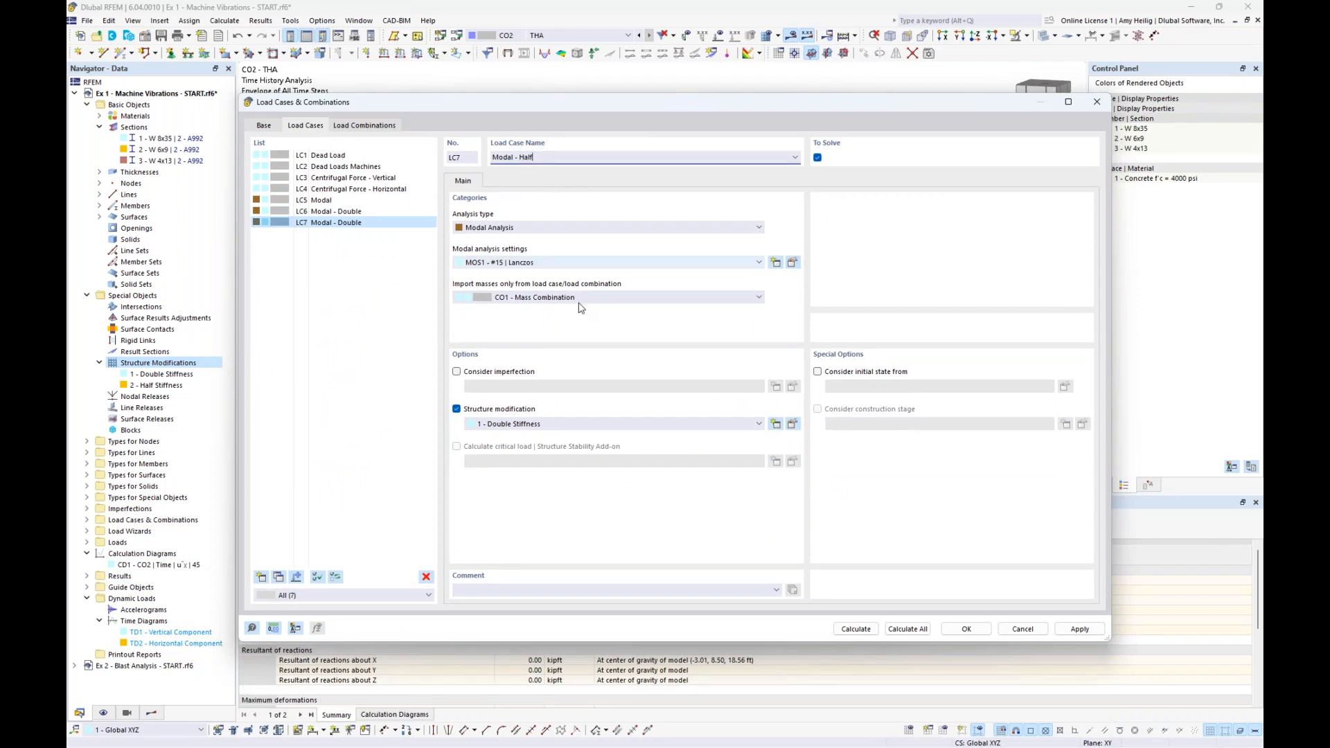
pyautogui.click(544, 425)
pyautogui.click(539, 445)
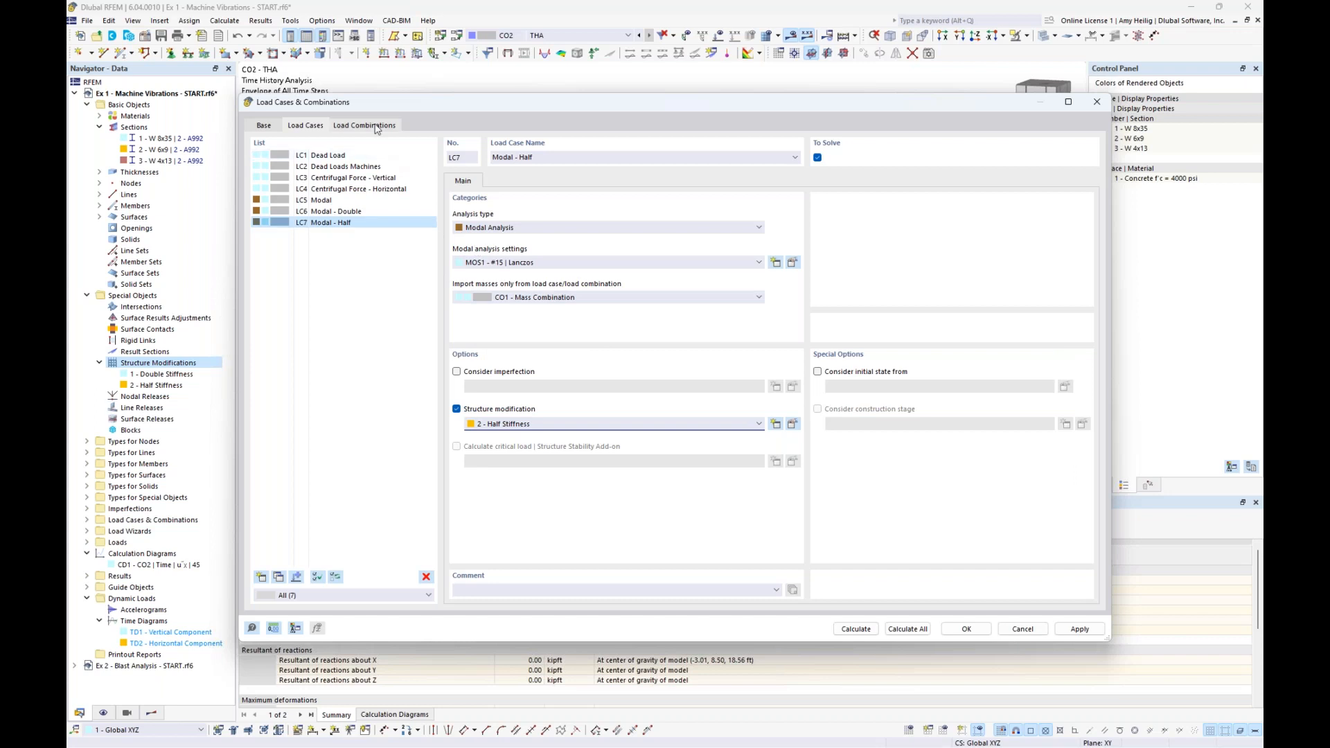
# Duplicate load combination CO2 THA as THA - Double, import its modal analysis from LC6 - Modal - Double, and check its load case assignment
pyautogui.click(364, 126)
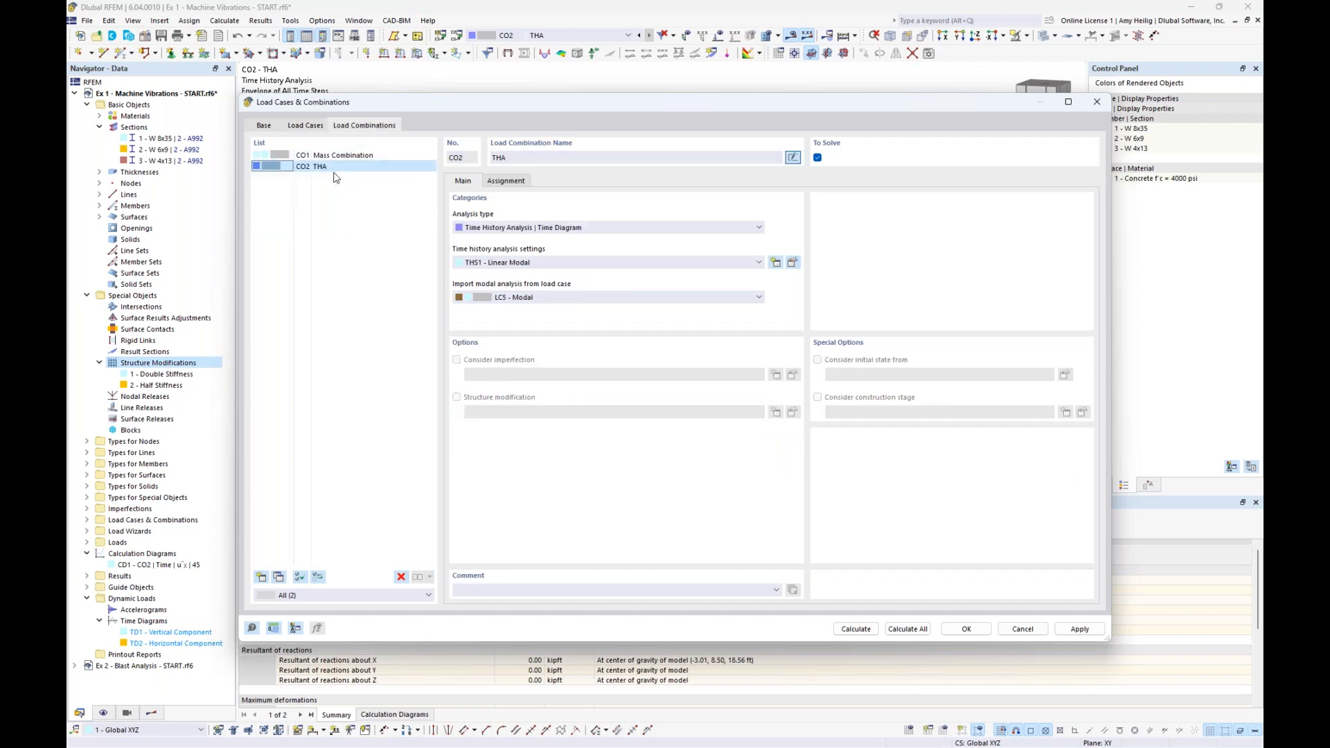
pyautogui.click(279, 578)
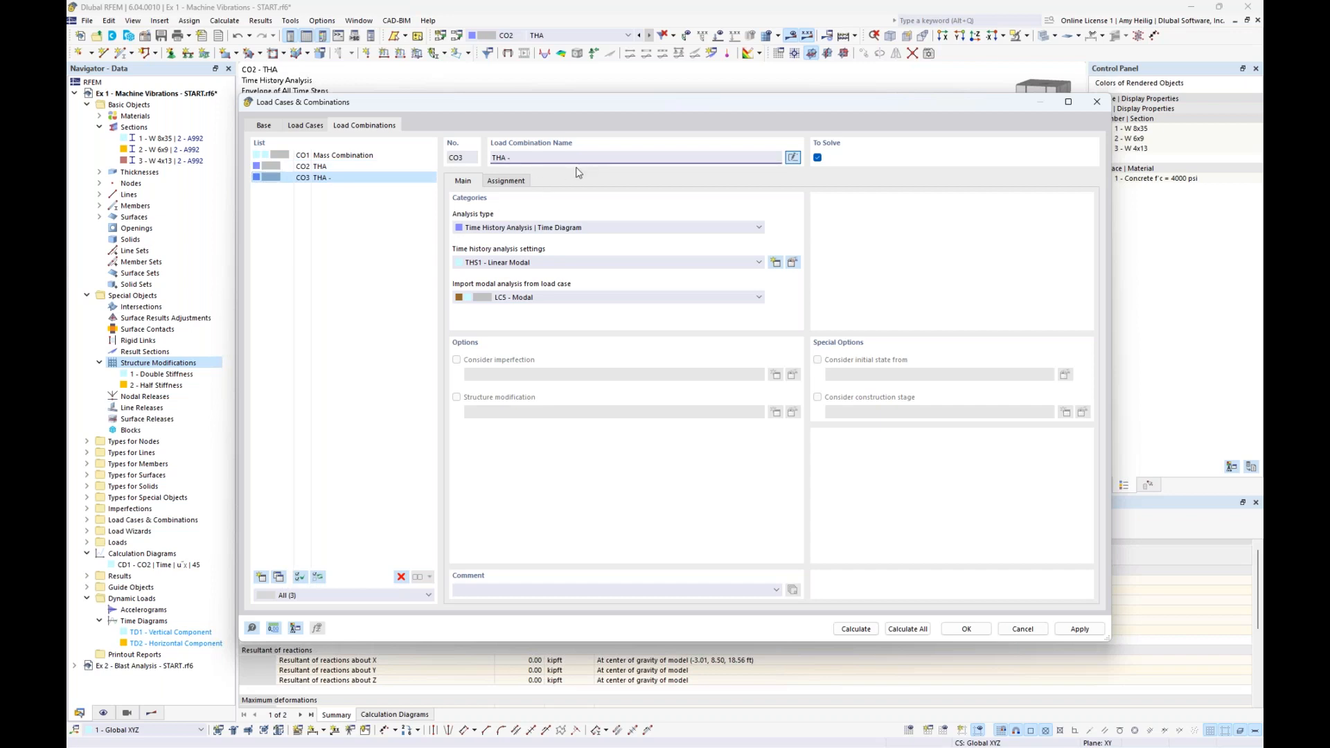
pyautogui.write('- Double')
pyautogui.click(538, 298)
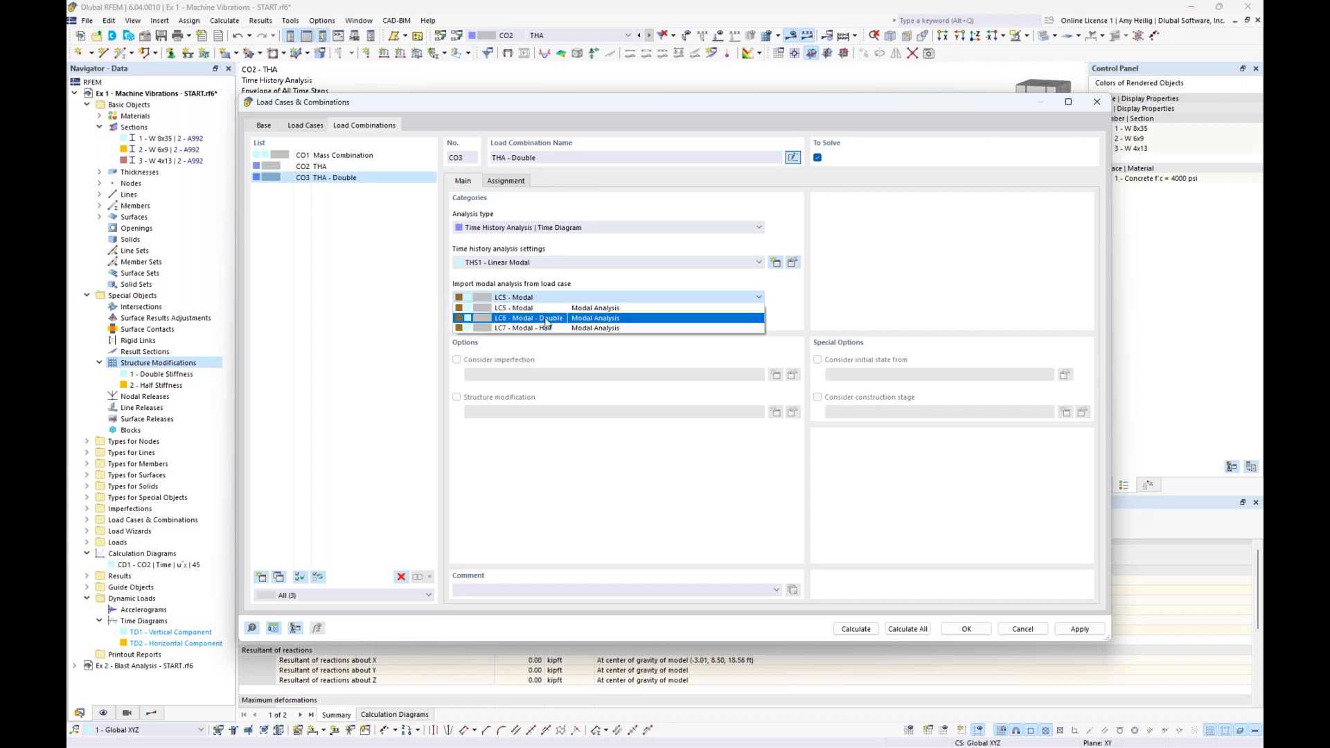
pyautogui.click(546, 320)
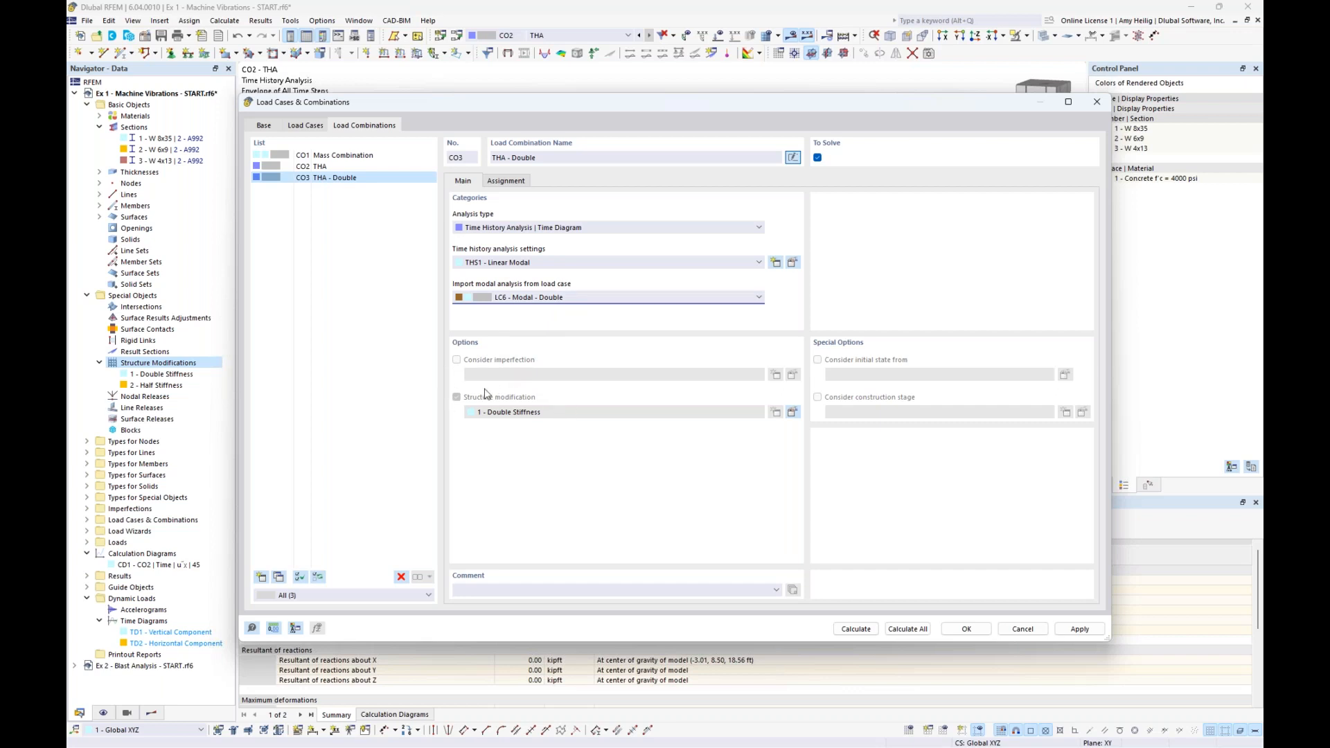
pyautogui.click(512, 182)
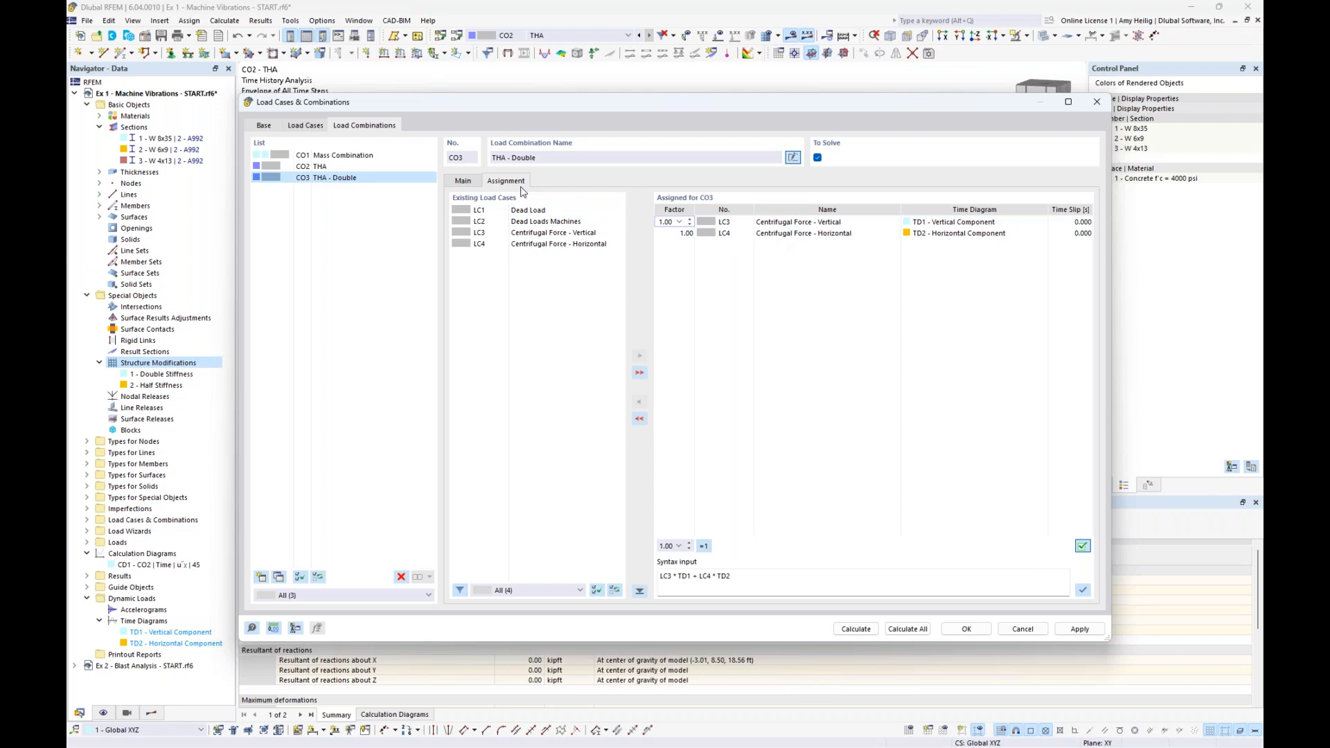
pyautogui.click(464, 181)
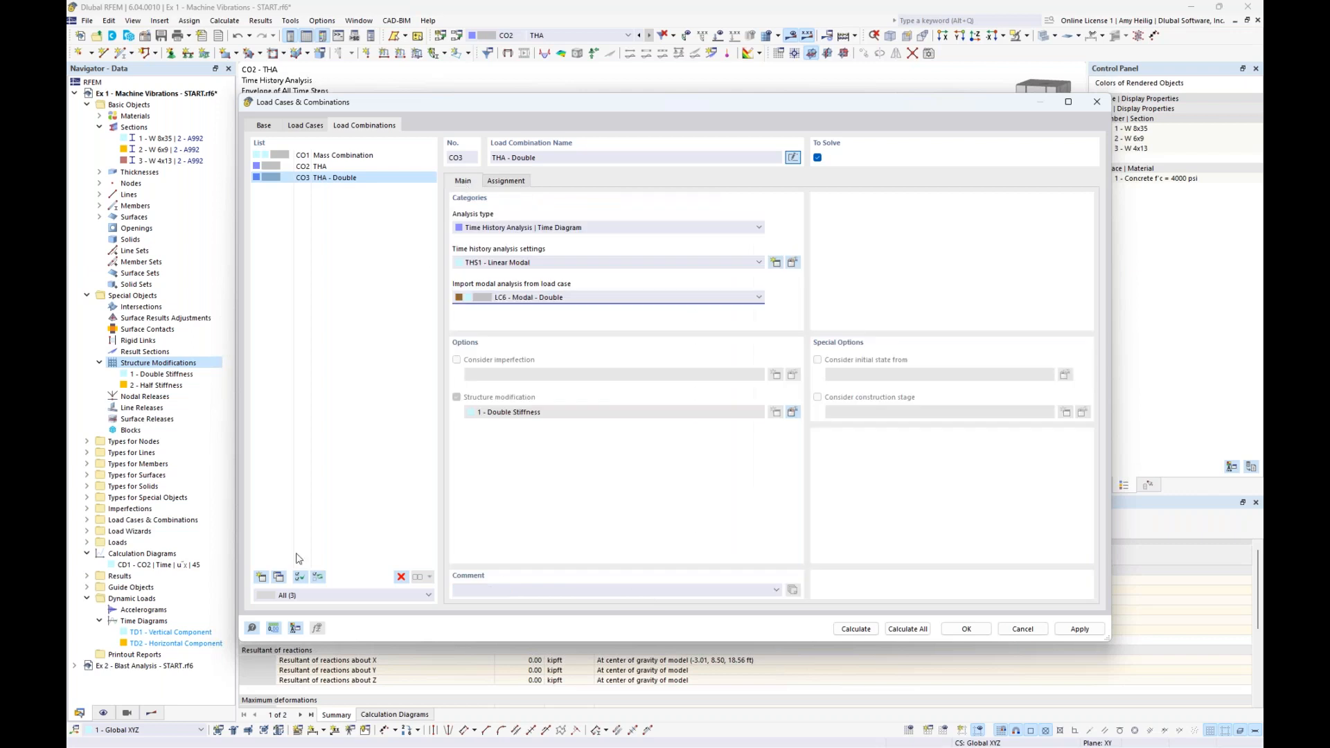
# Duplicate the THA - Double combination as THA - Half and import its modal analysis from LC7 - Modal - Half
pyautogui.click(279, 576)
pyautogui.doubleClick(525, 157)
pyautogui.write('Half')
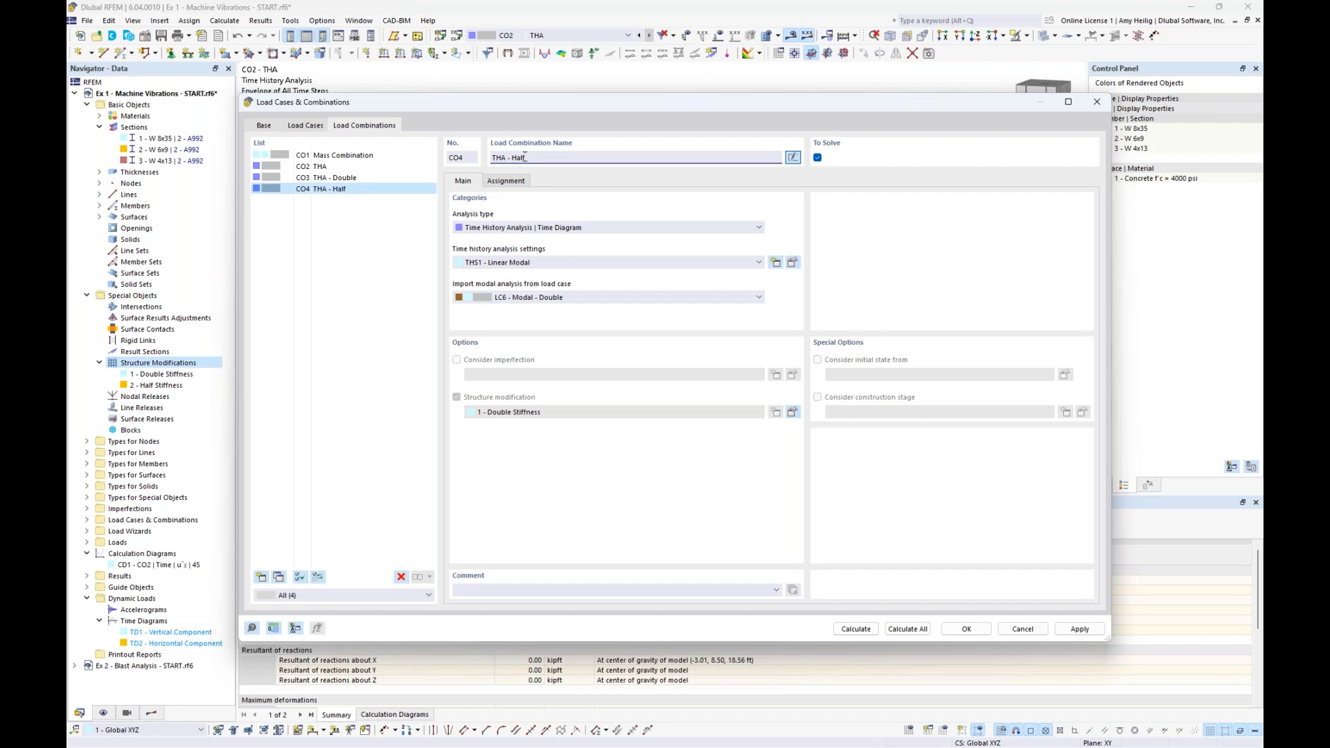
pyautogui.click(563, 298)
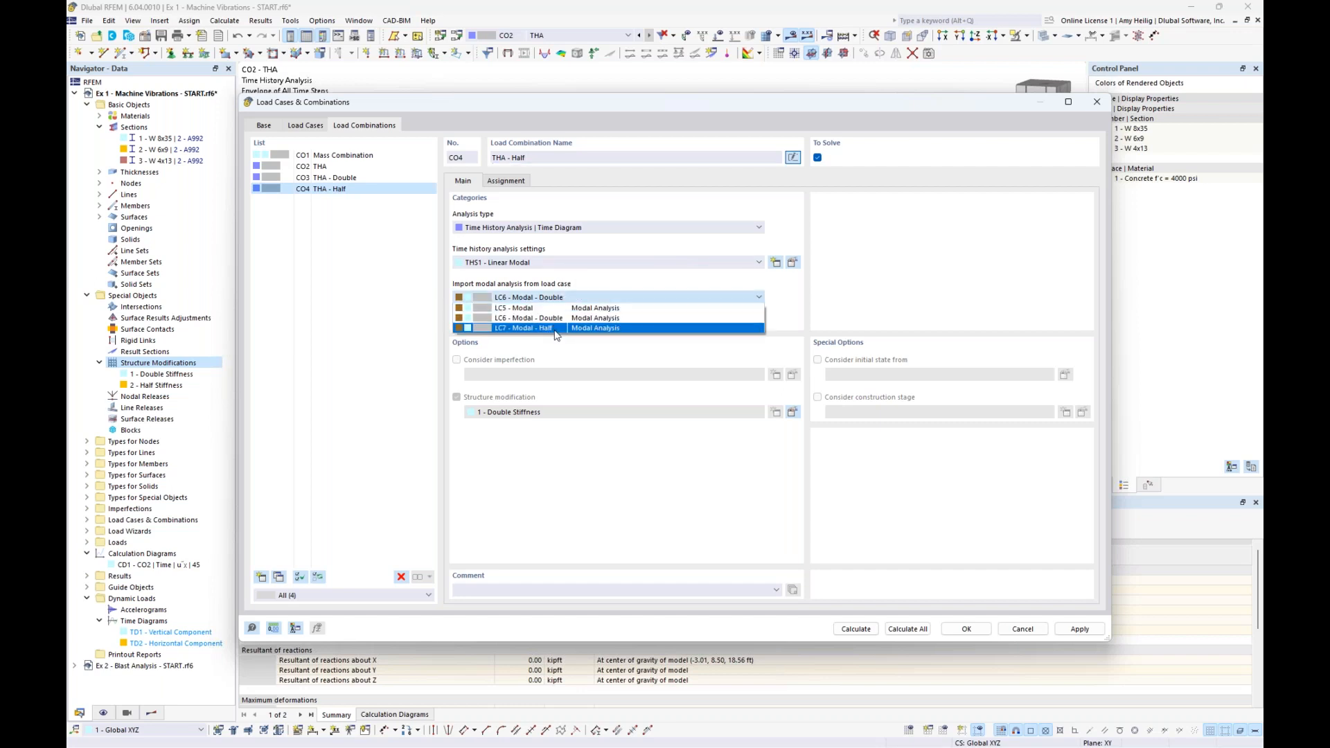
pyautogui.click(547, 328)
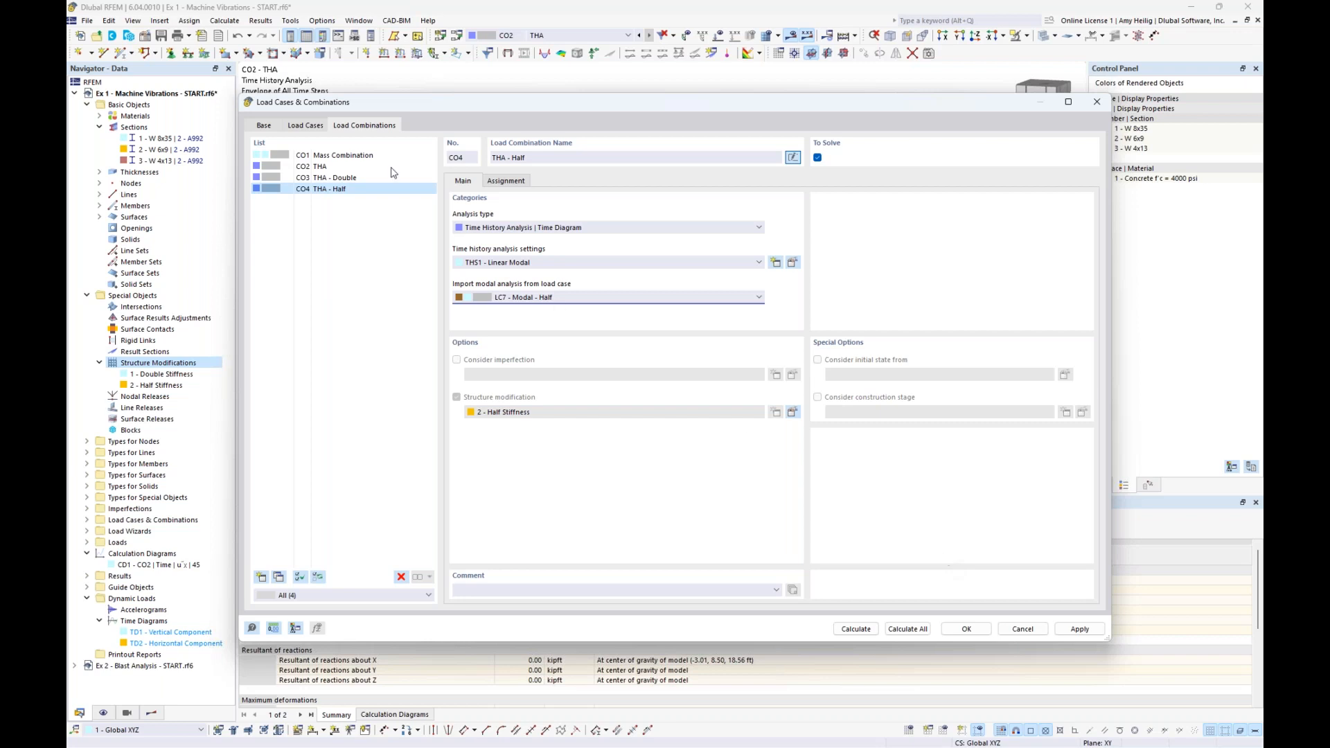
# Calculate all load cases and combinations with THA - Double as the selected combination
pyautogui.click(358, 180)
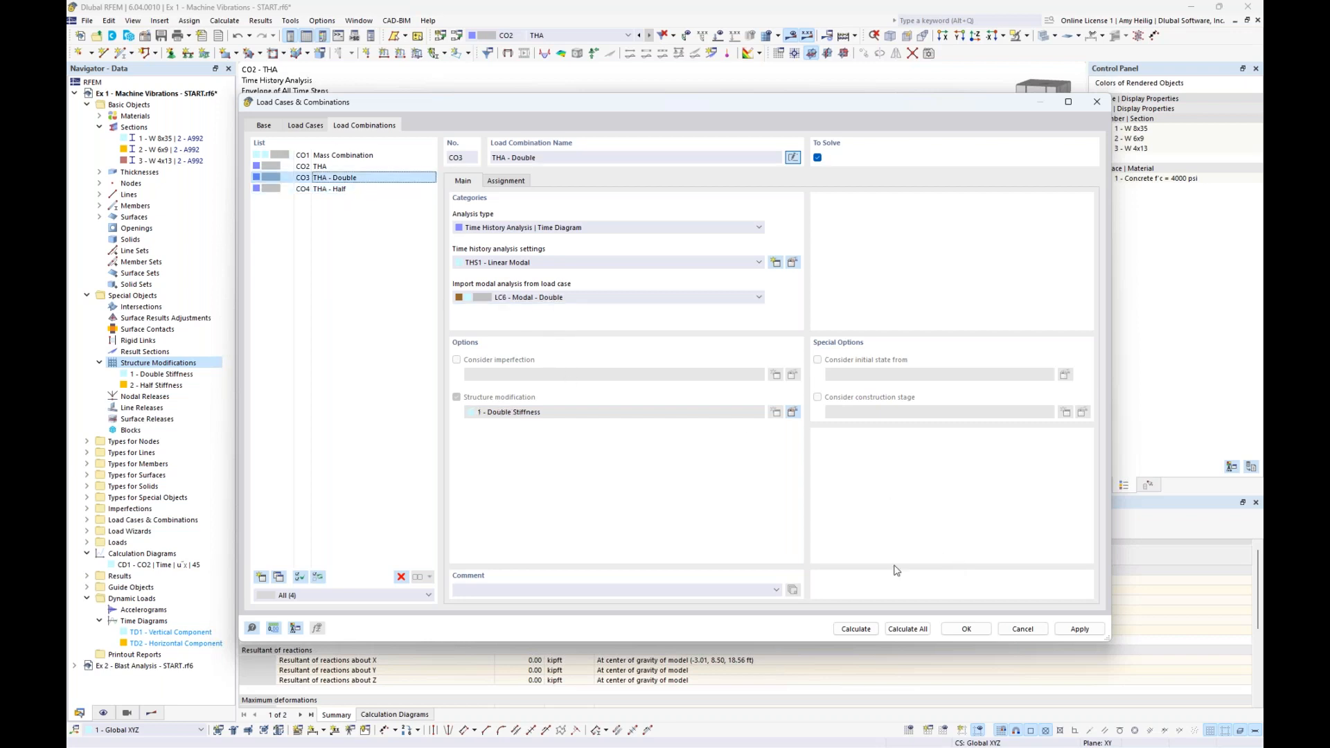
pyautogui.click(907, 629)
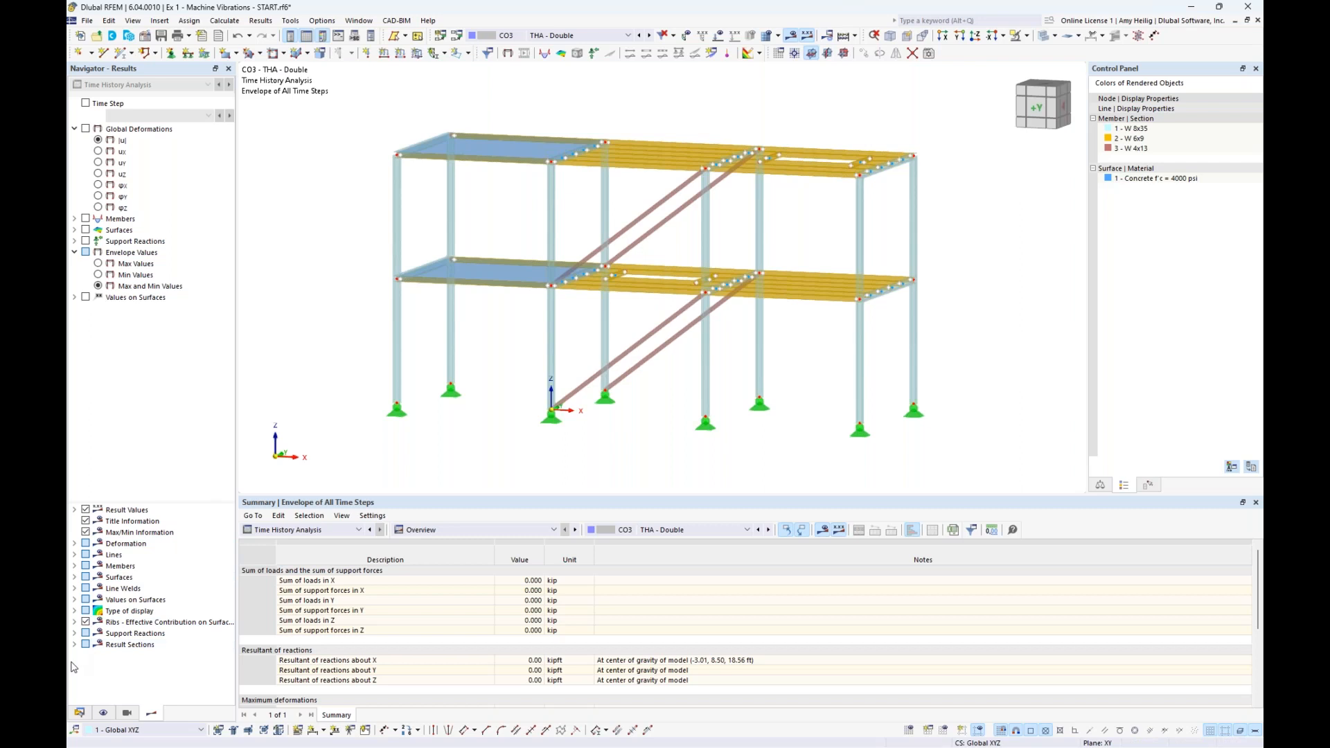
# Open the existing node 45 acceleration diagram for CO2, duplicate it, and set the copy's load combination to CO3 - THA - Double
pyautogui.click(81, 712)
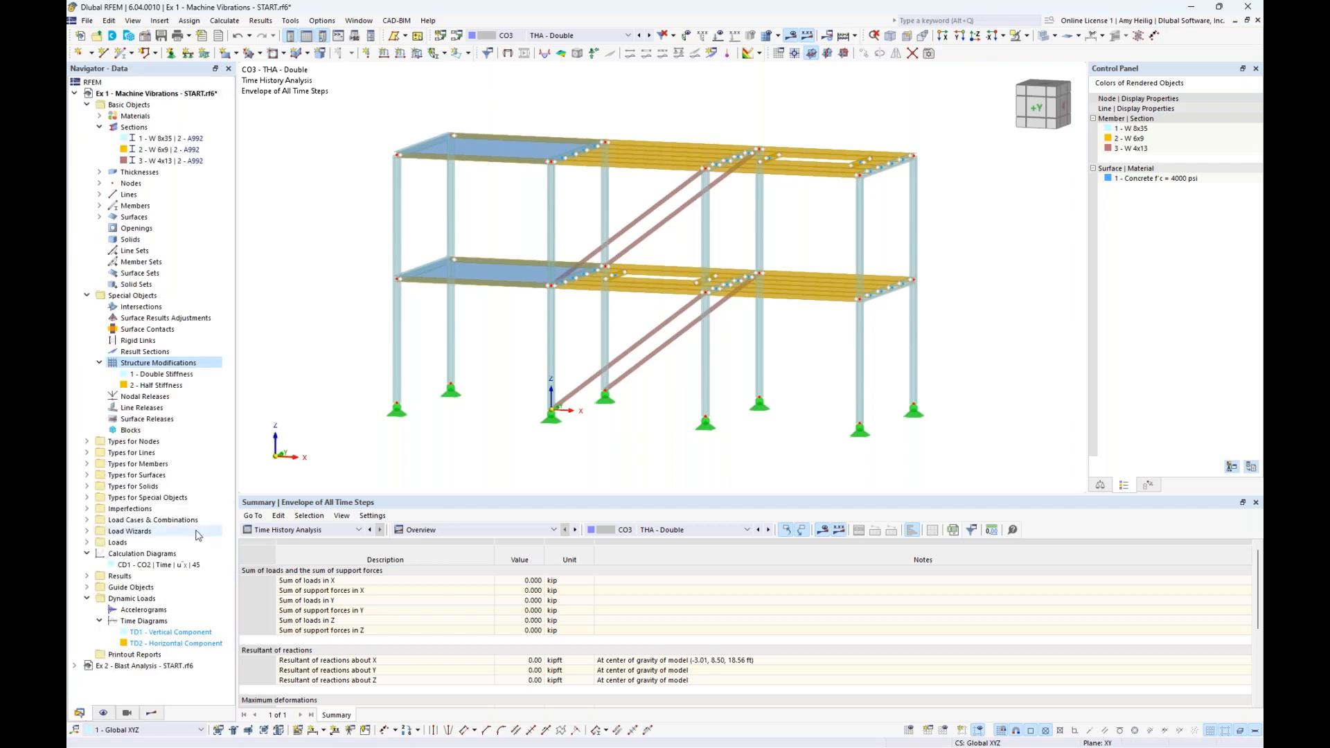
pyautogui.doubleClick(160, 565)
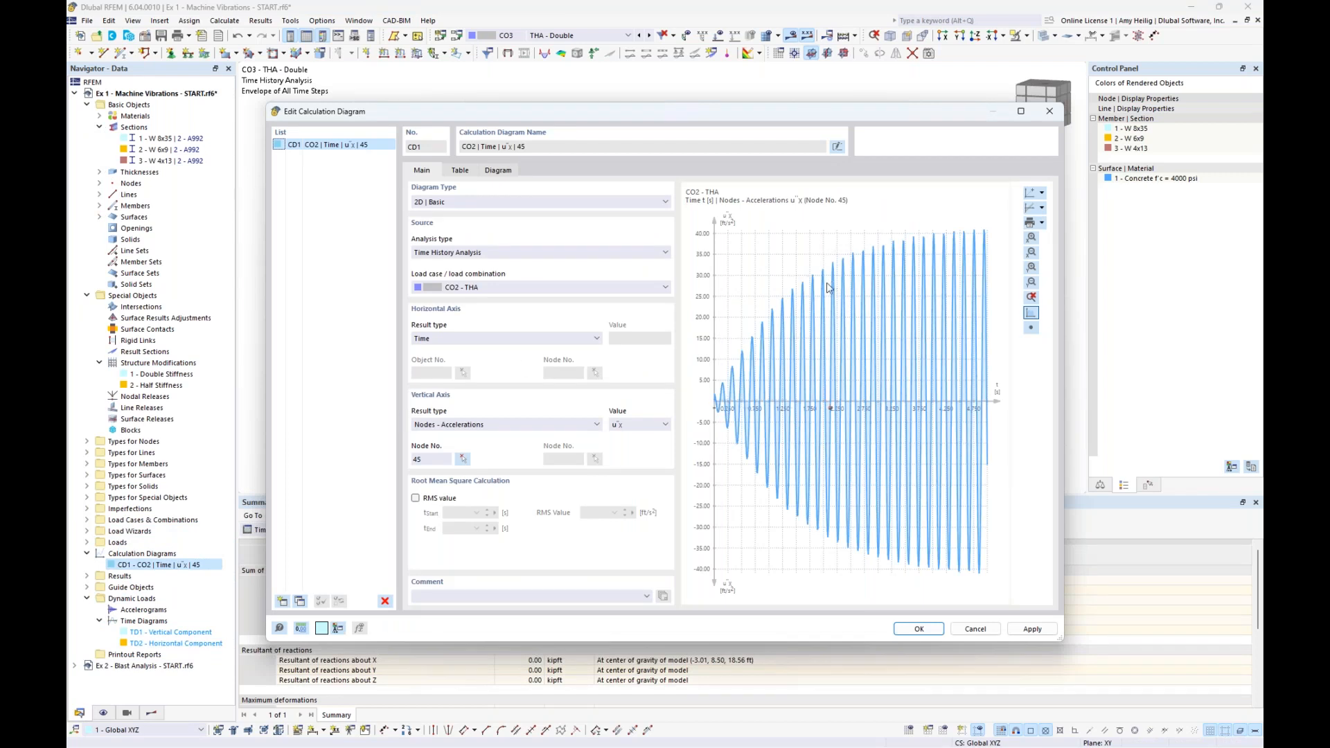
pyautogui.click(577, 288)
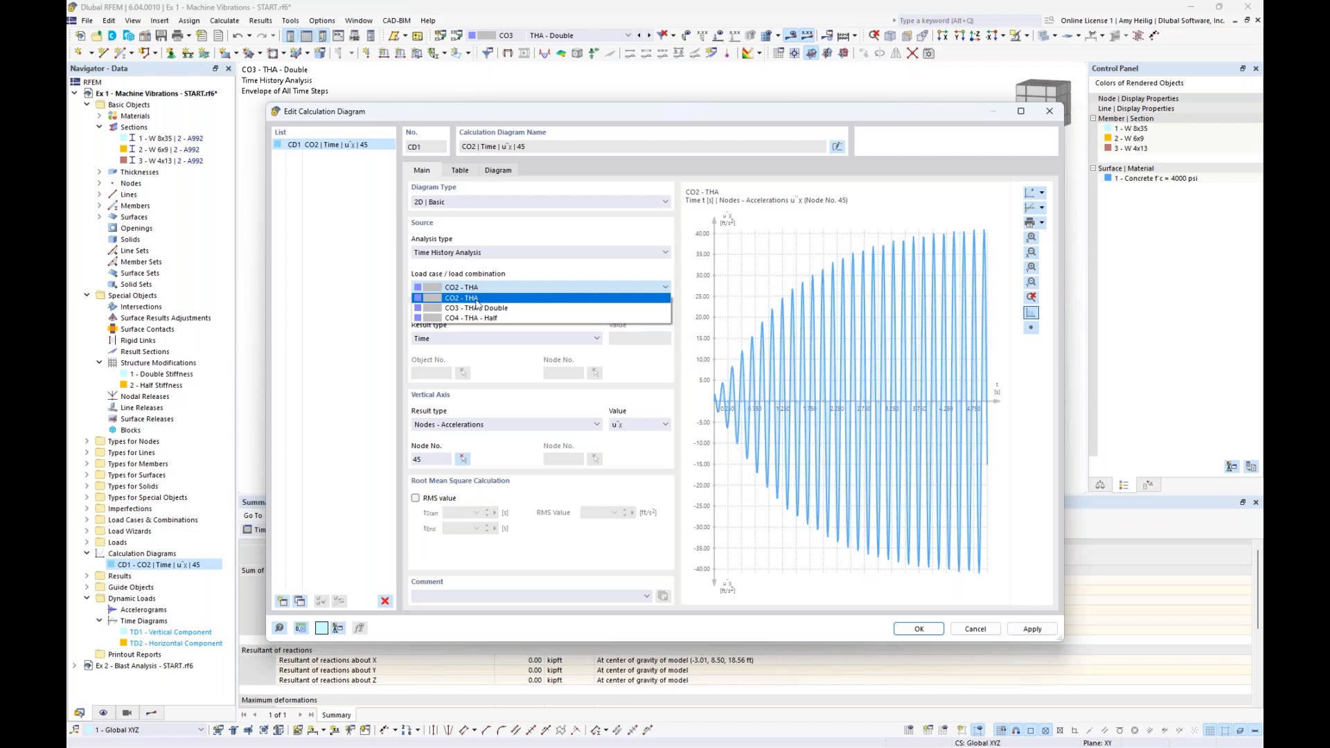
pyautogui.click(590, 239)
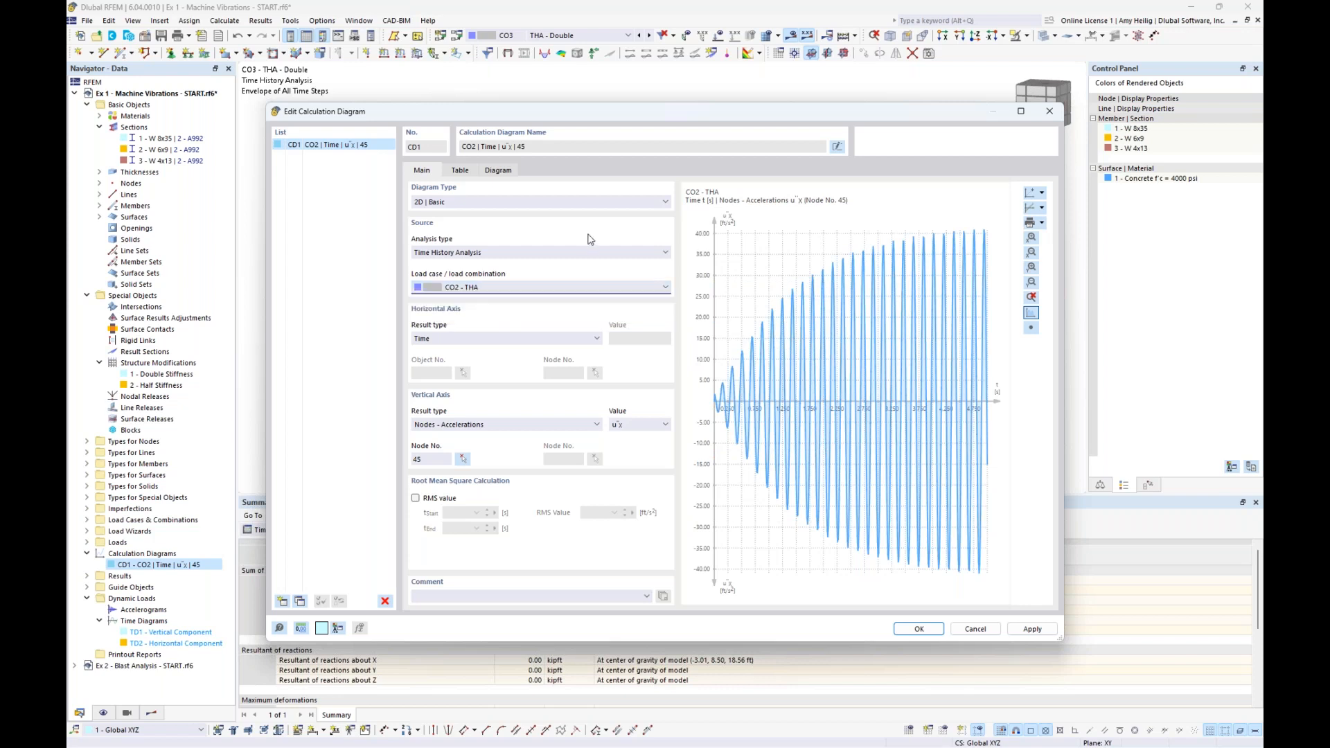
pyautogui.click(300, 601)
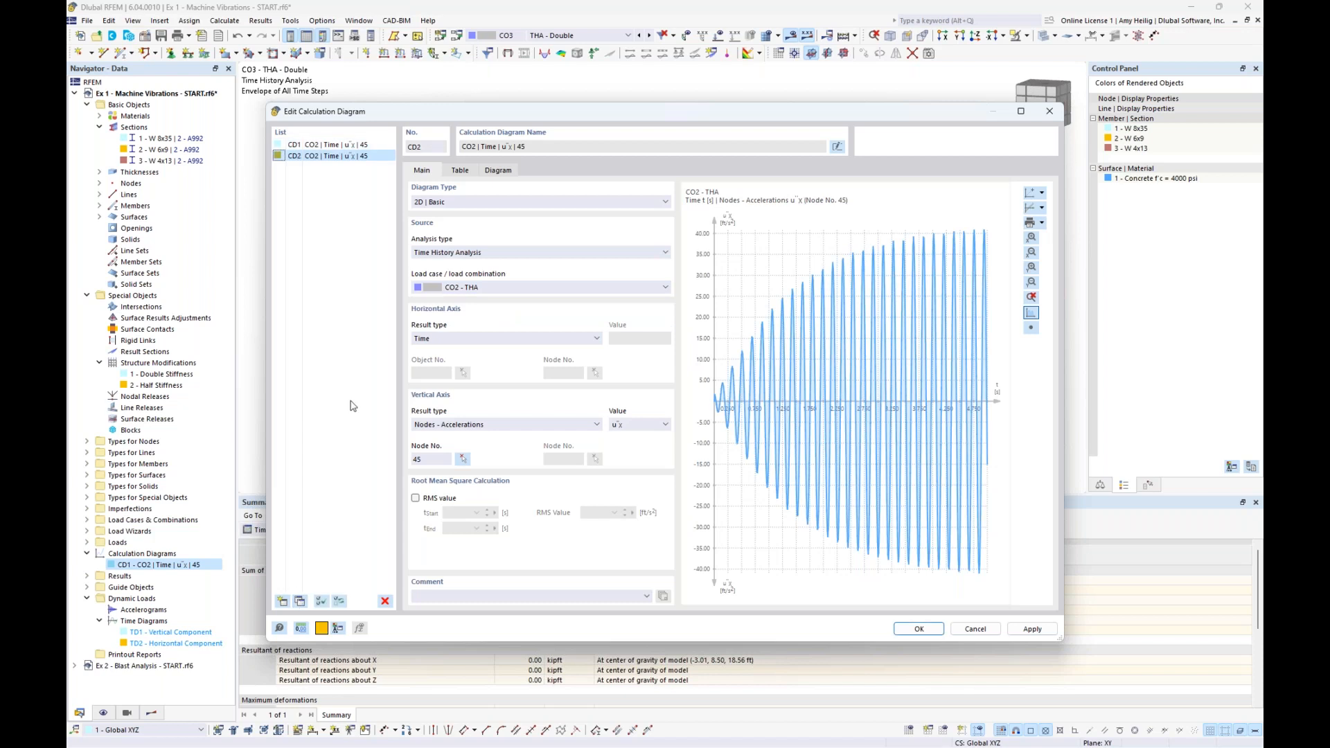
pyautogui.click(496, 288)
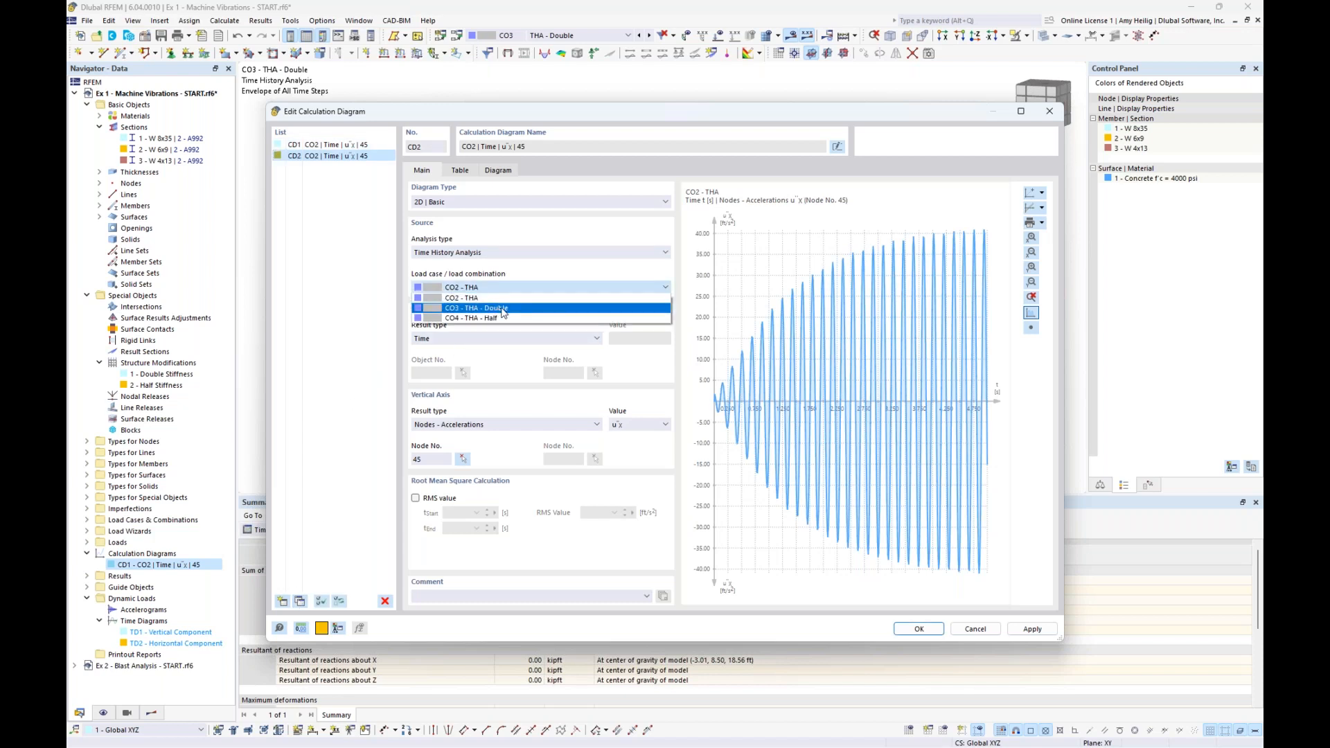
pyautogui.click(503, 309)
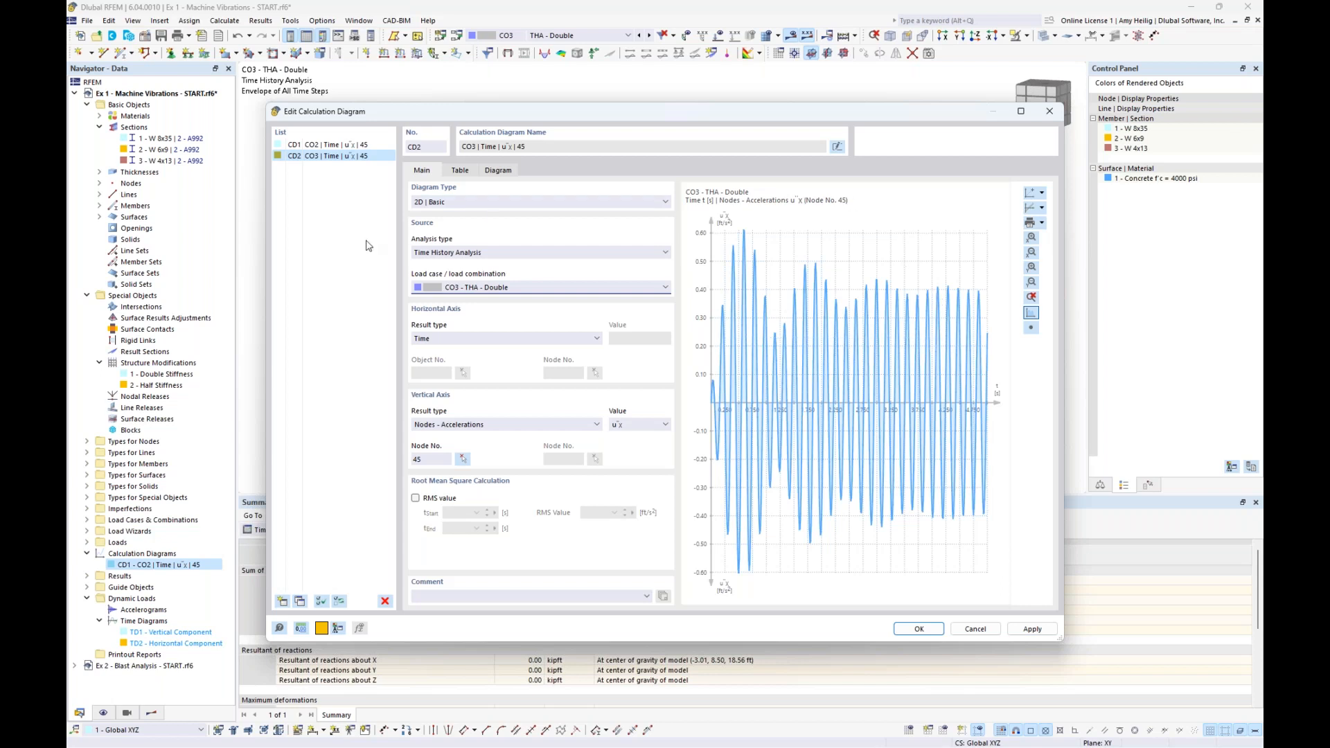
# Duplicate the CO3 calculation diagram and set the copy's load combination to CO4 - THA - Half
pyautogui.click(300, 602)
pyautogui.click(494, 288)
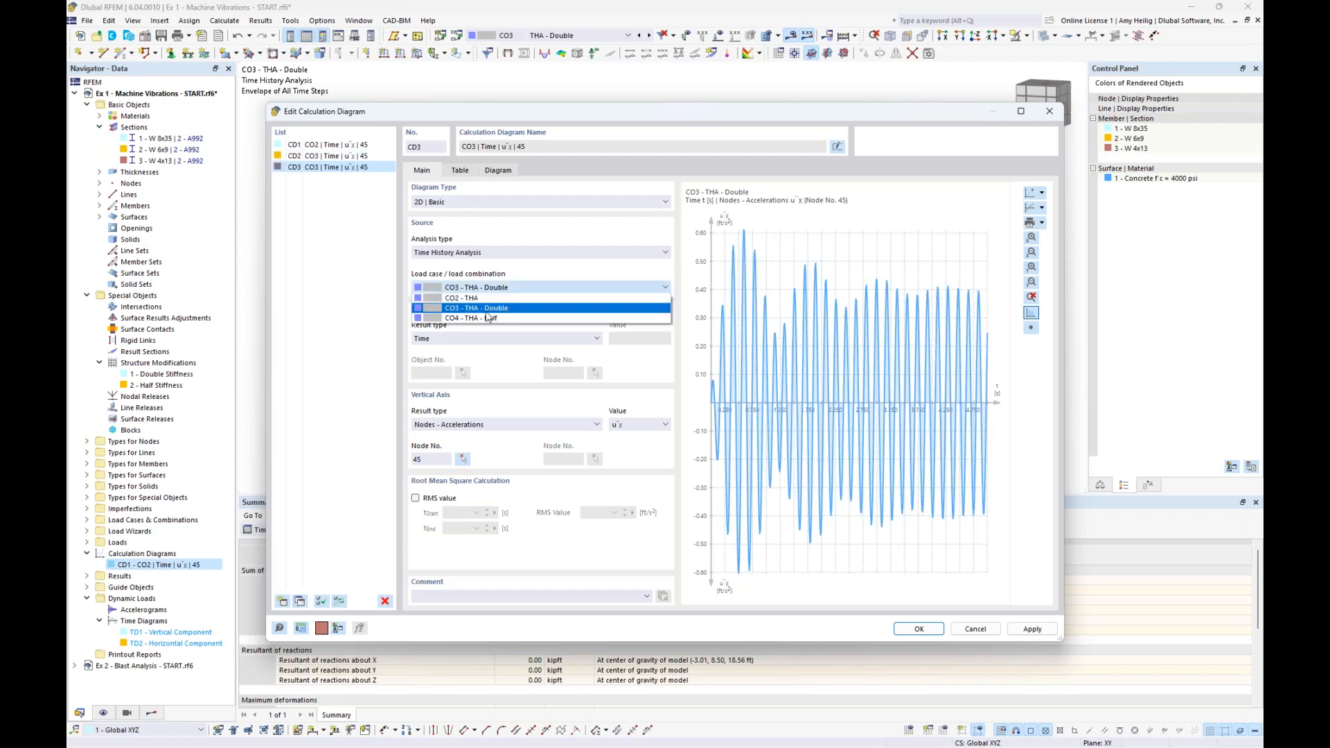
pyautogui.click(488, 317)
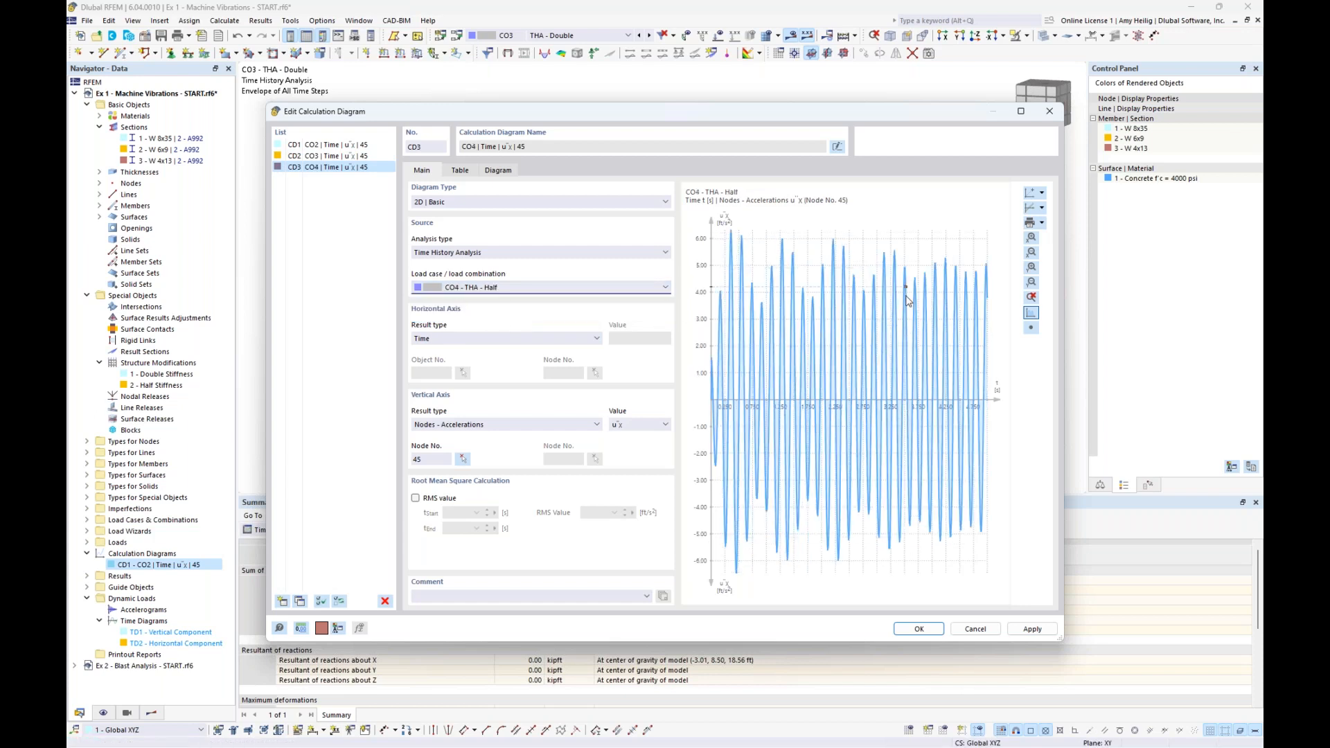
pyautogui.moveTo(896, 110); pyautogui.dragTo(869, 426)
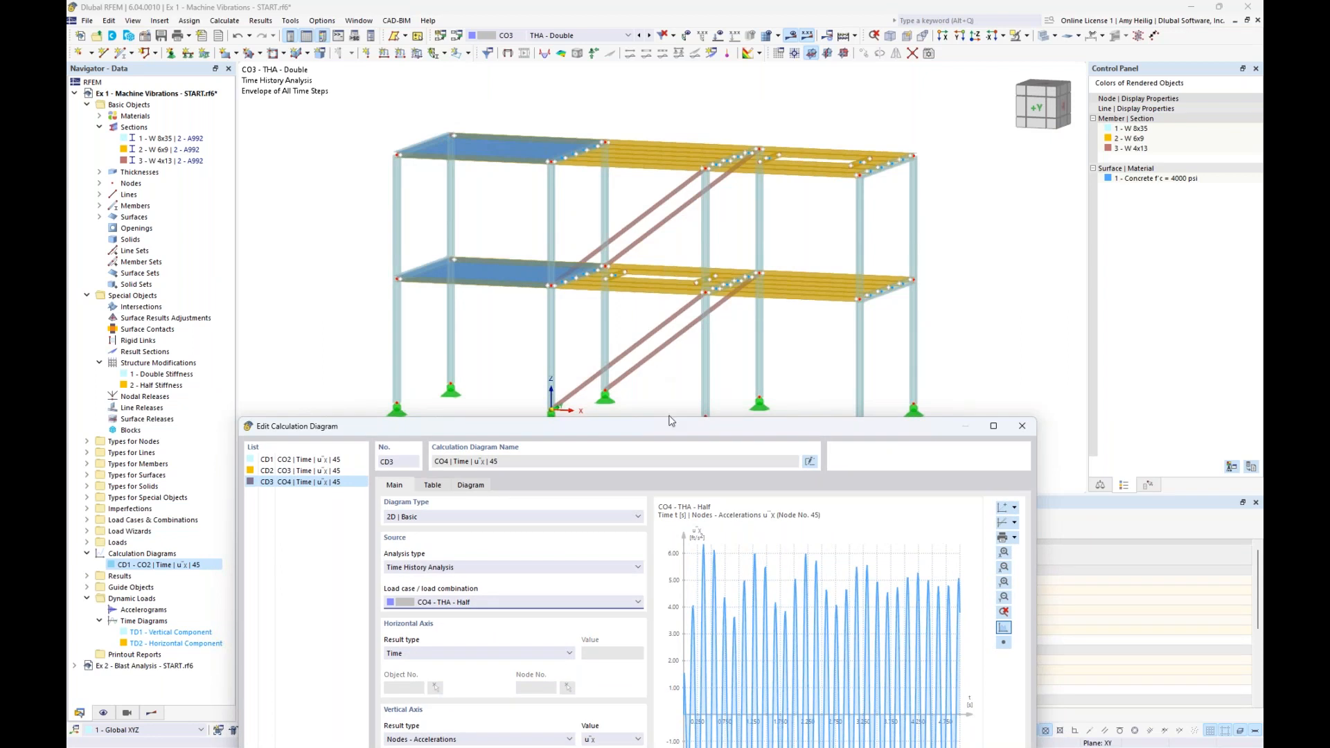
pyautogui.moveTo(666, 424); pyautogui.dragTo(704, 135)
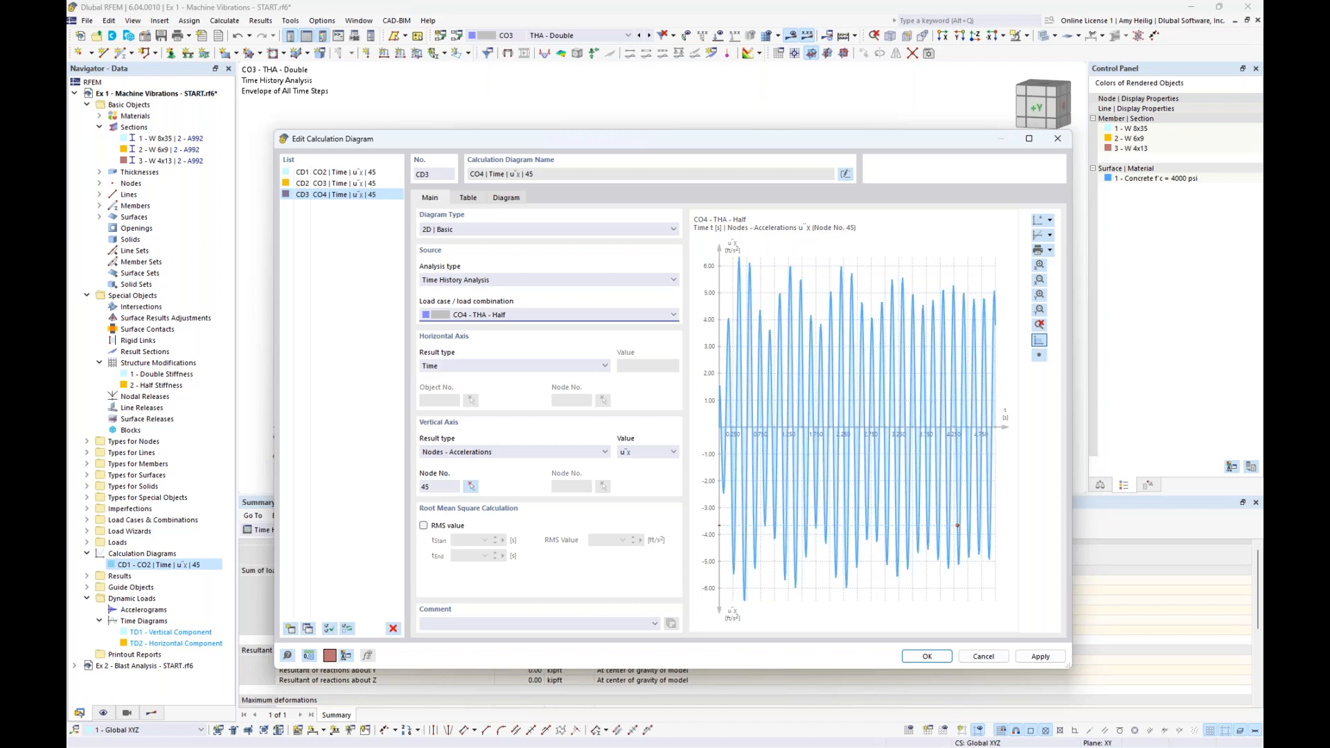
# Confirm the calculation diagrams for the doubled and halved stiffness combinations and highlight the members using the W 4x13 section
pyautogui.click(939, 663)
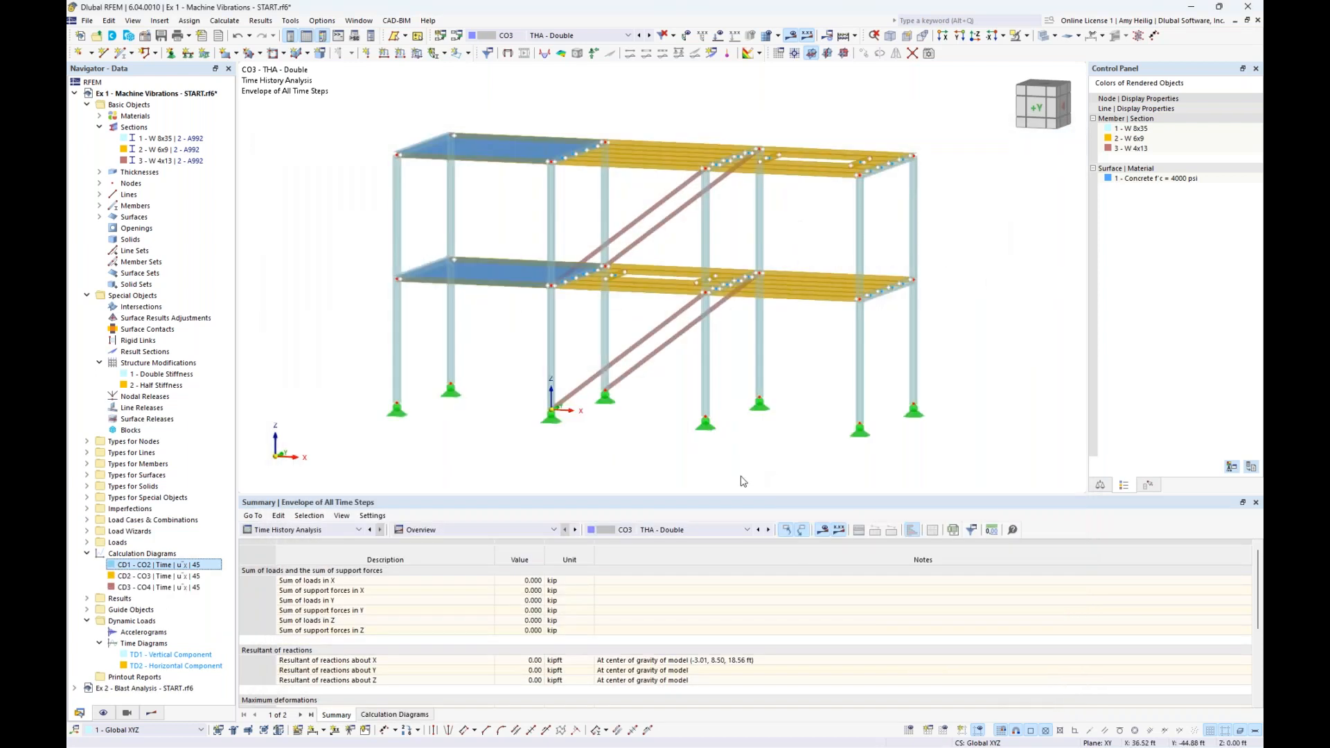
pyautogui.click(169, 161)
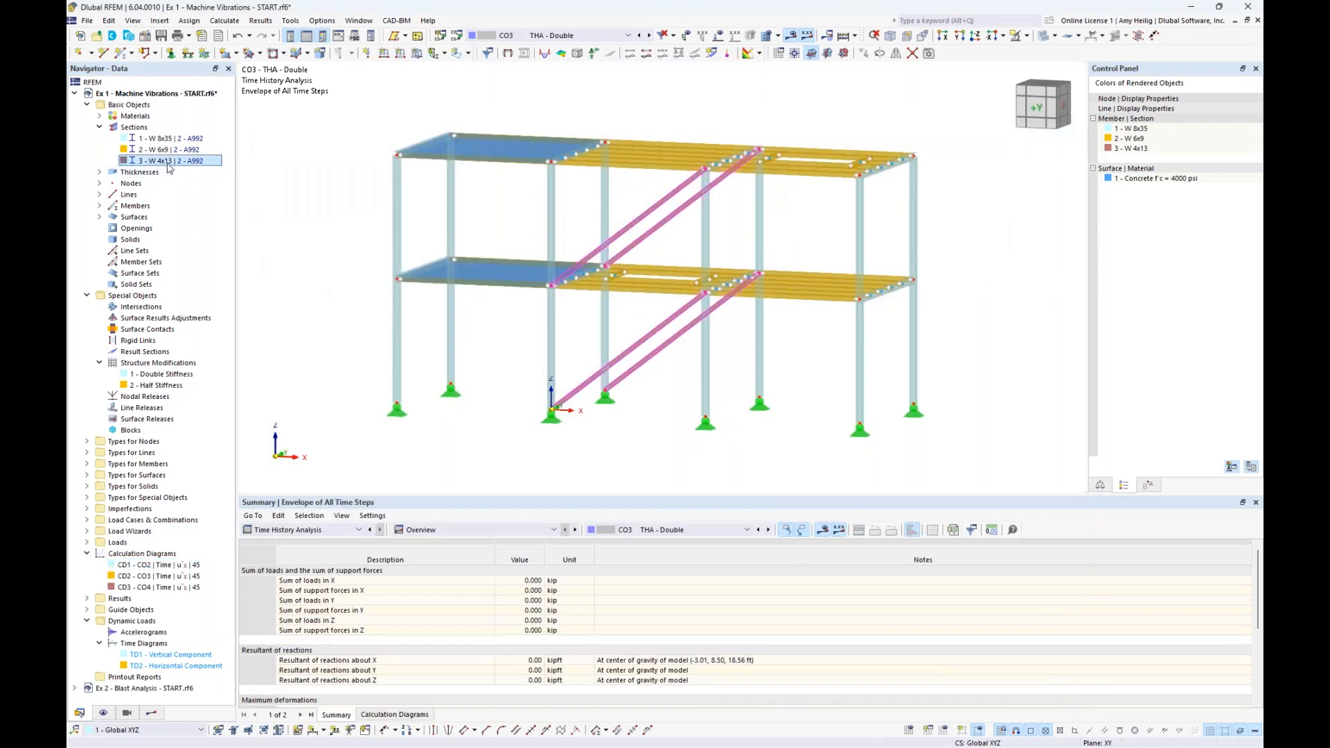
pyautogui.moveTo(649, 360)
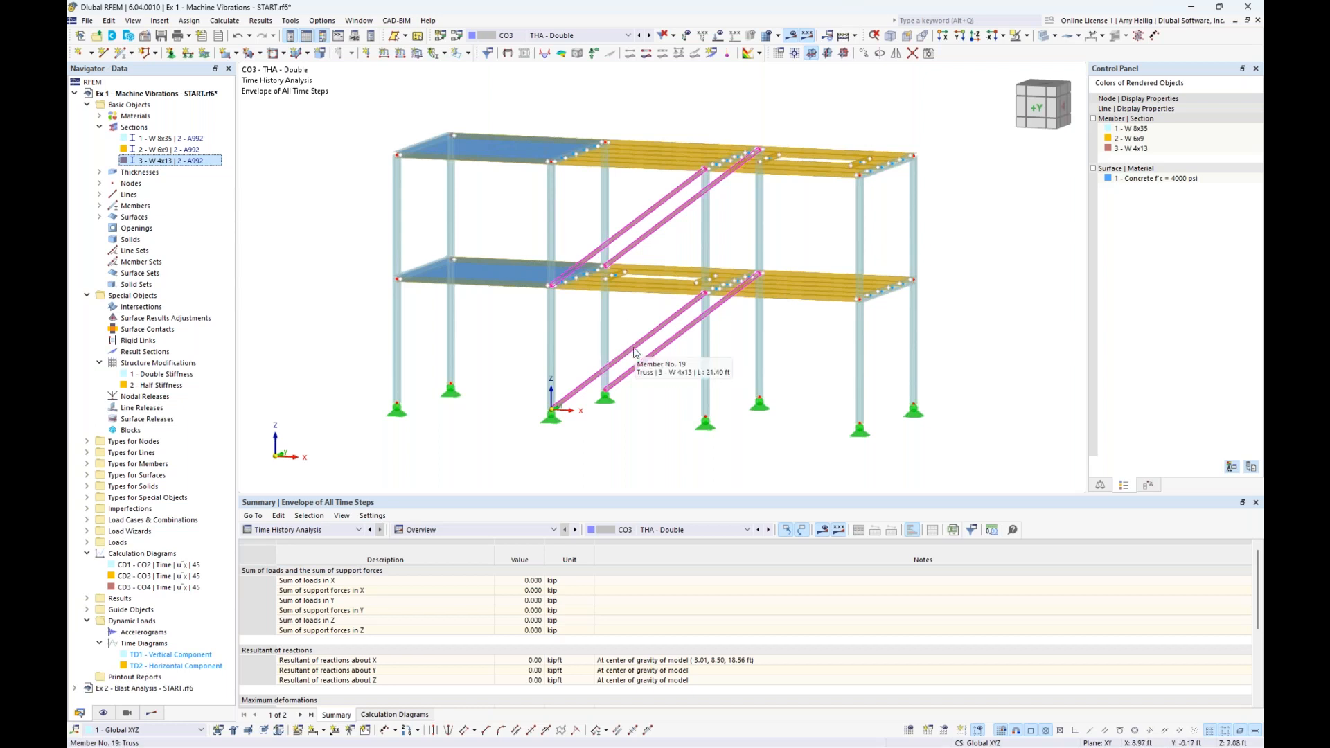
pyautogui.click(640, 315)
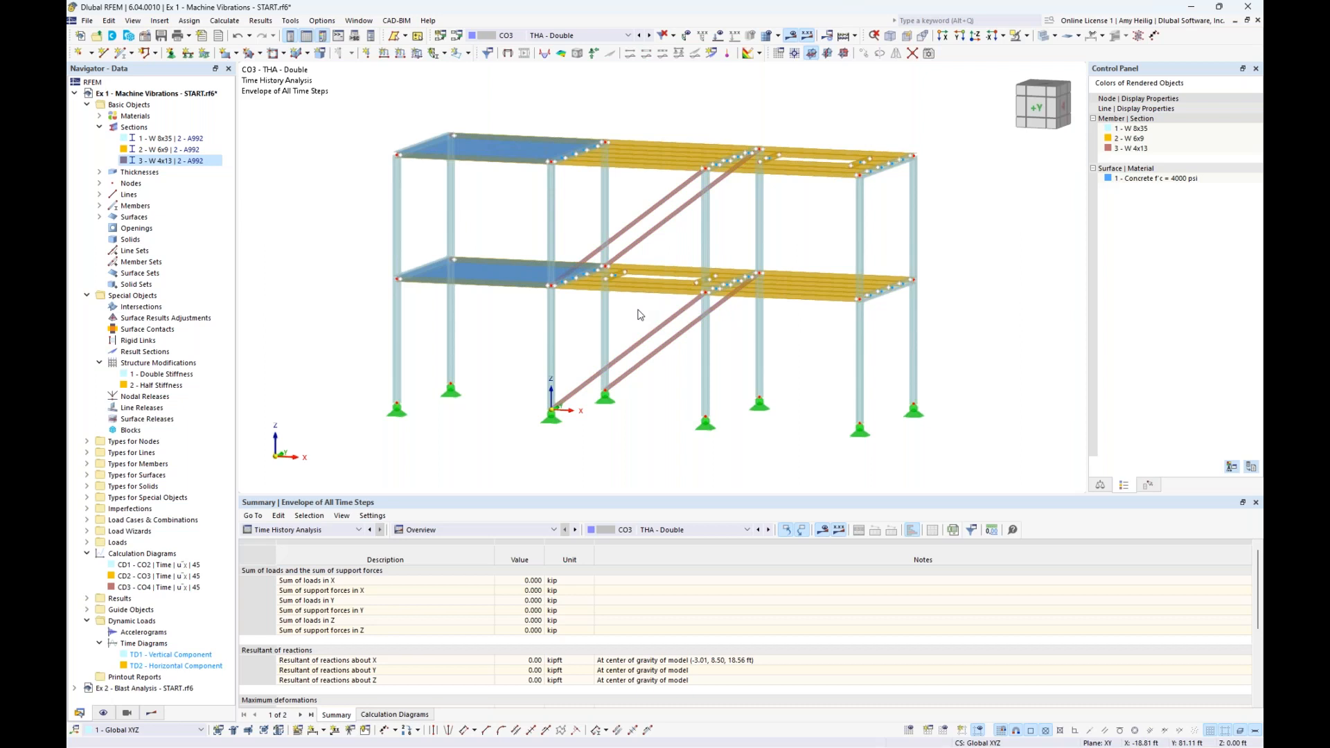
# Switch to the PowerPoint slide show and advance to the Example 2: Blast Analysis slide
pyautogui.press('super+Tab')
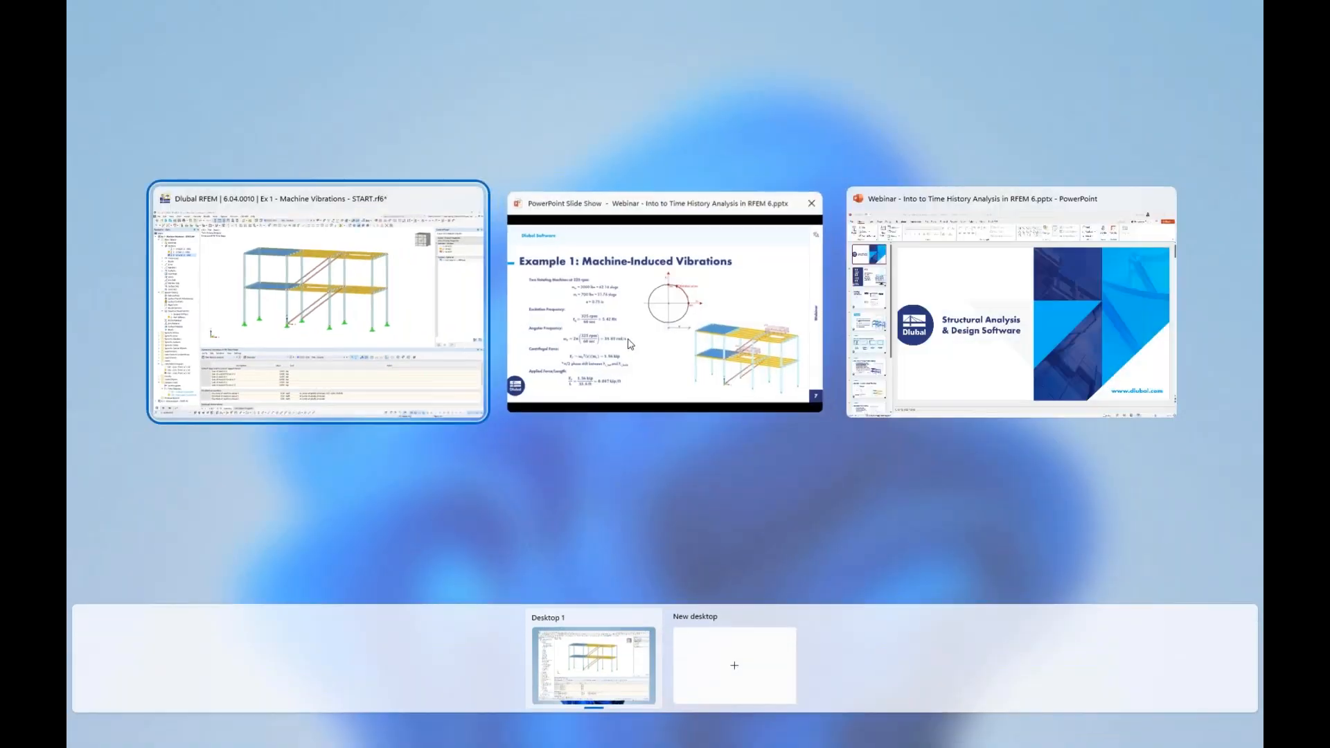
pyautogui.click(629, 344)
pyautogui.press('Right')
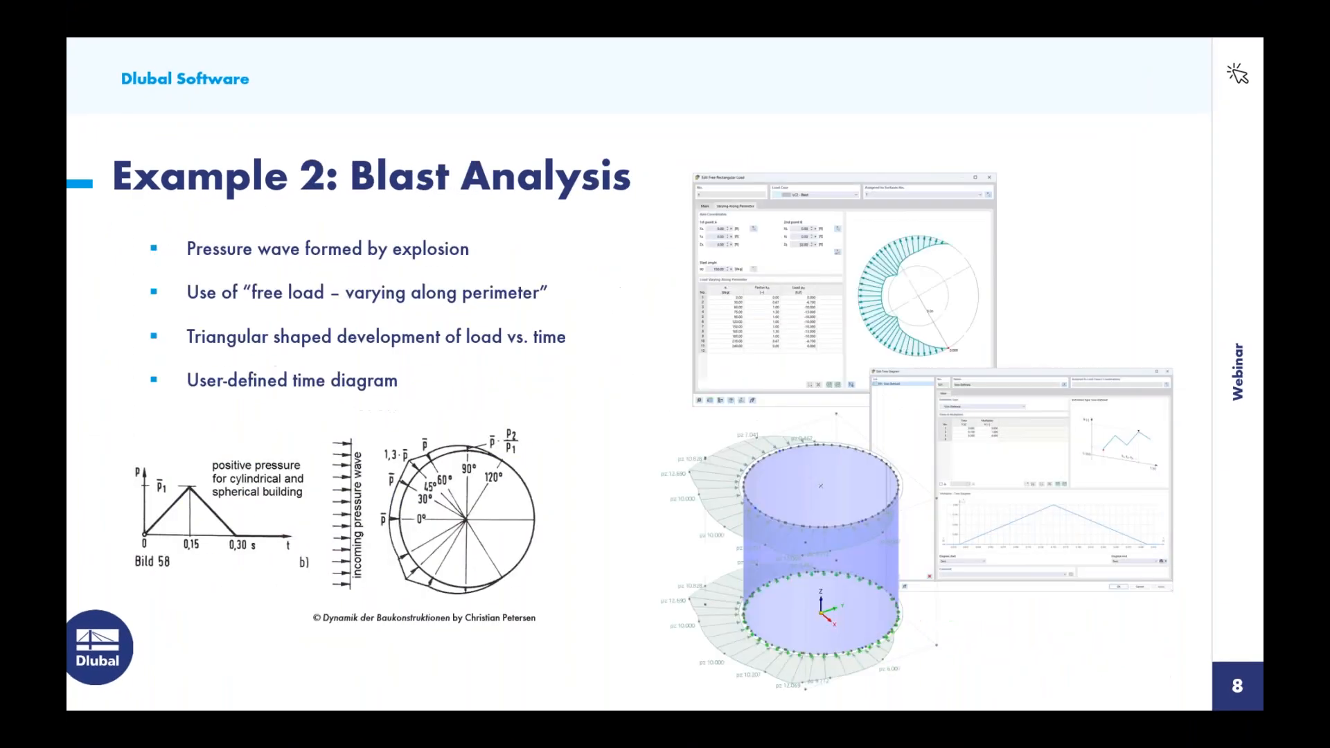
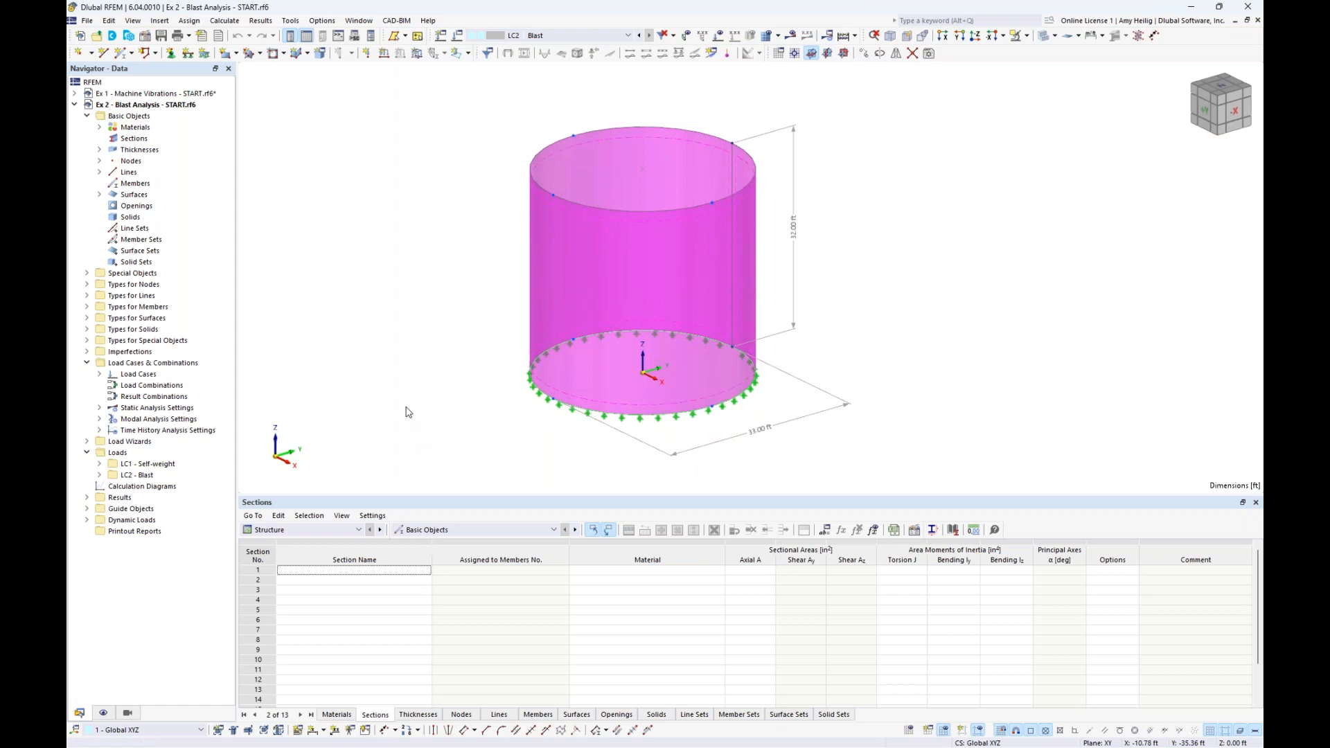
# Display the loads on the cylindrical structure for LC1 - Self-weight and LC2 - Blast
pyautogui.click(451, 226)
pyautogui.click(581, 36)
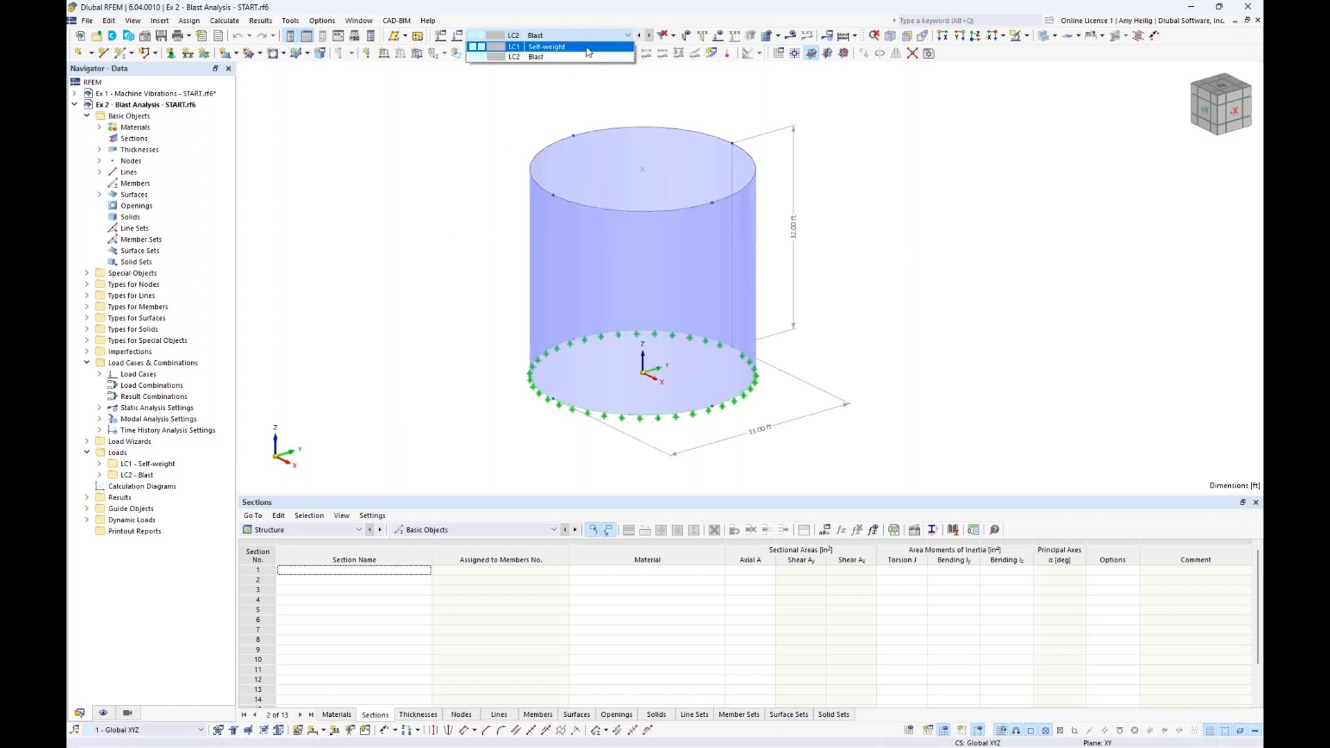
pyautogui.click(585, 48)
pyautogui.click(717, 40)
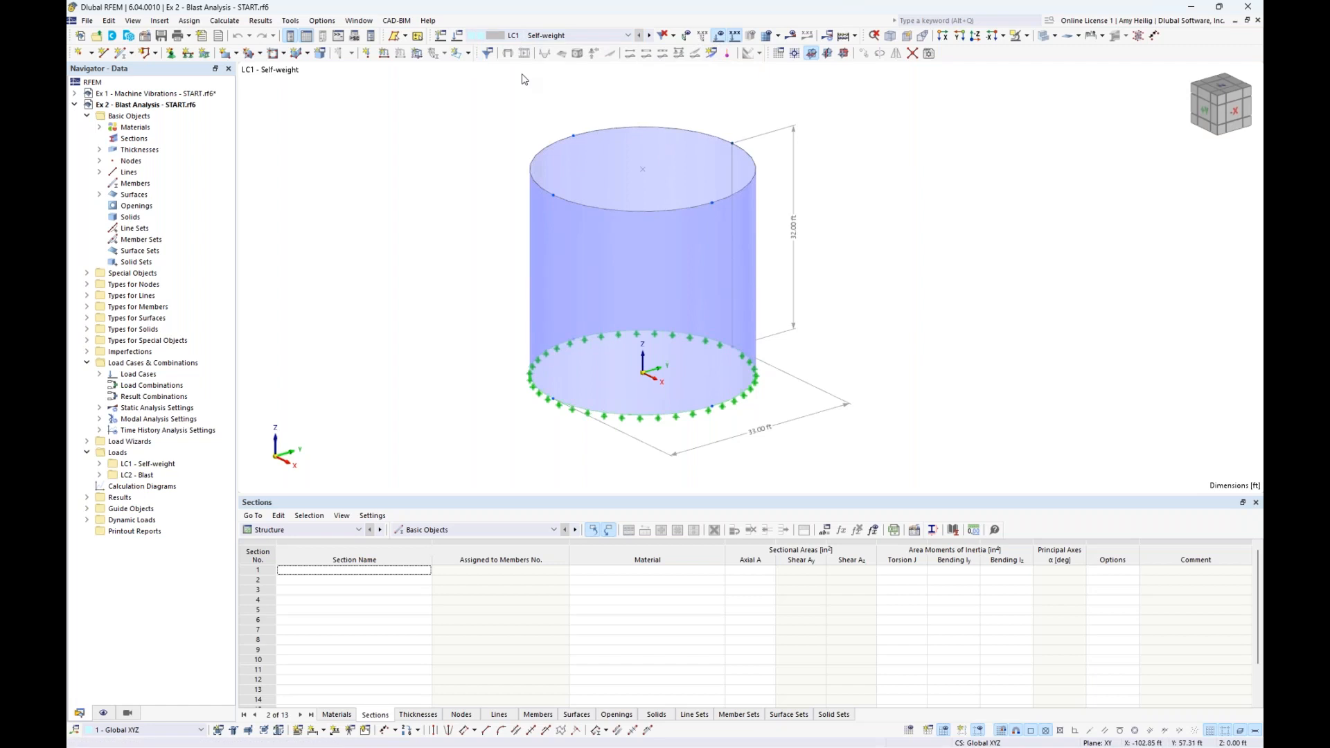
pyautogui.click(649, 36)
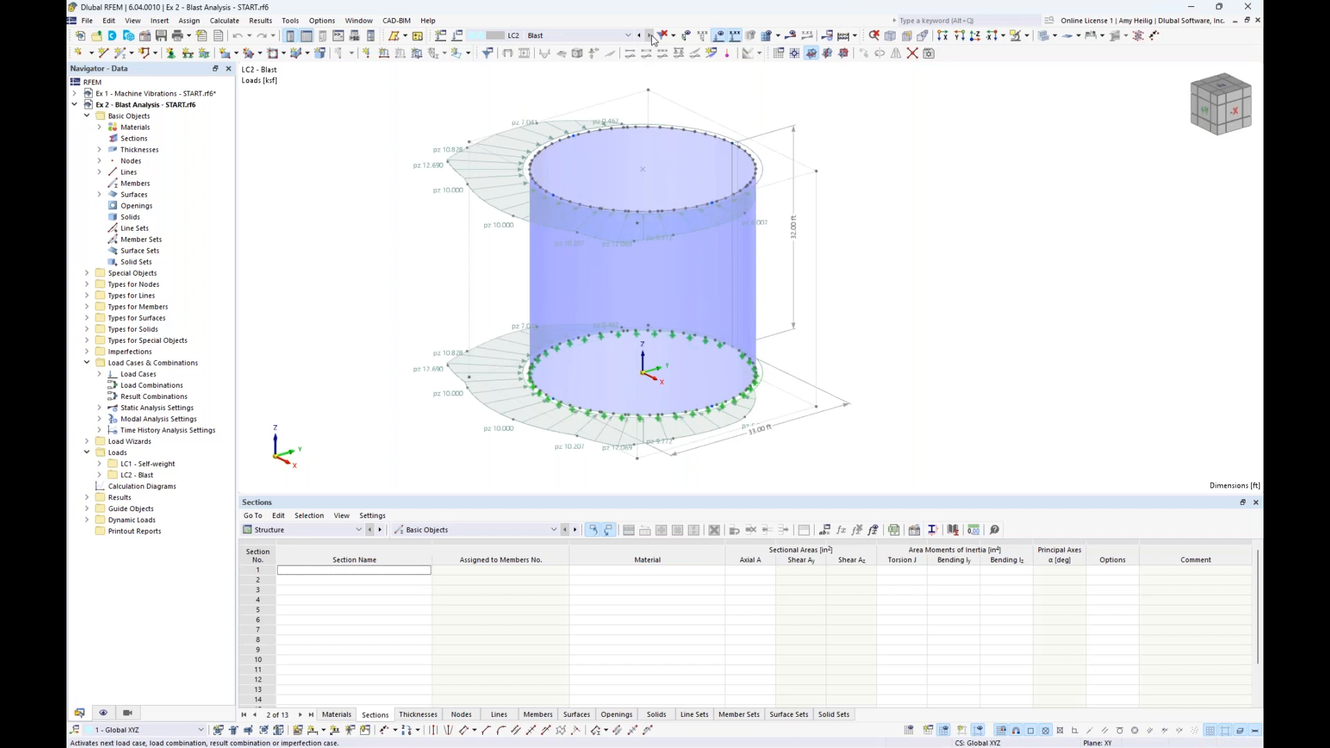
pyautogui.moveTo(591, 116); pyautogui.dragTo(626, 121, button='middle')
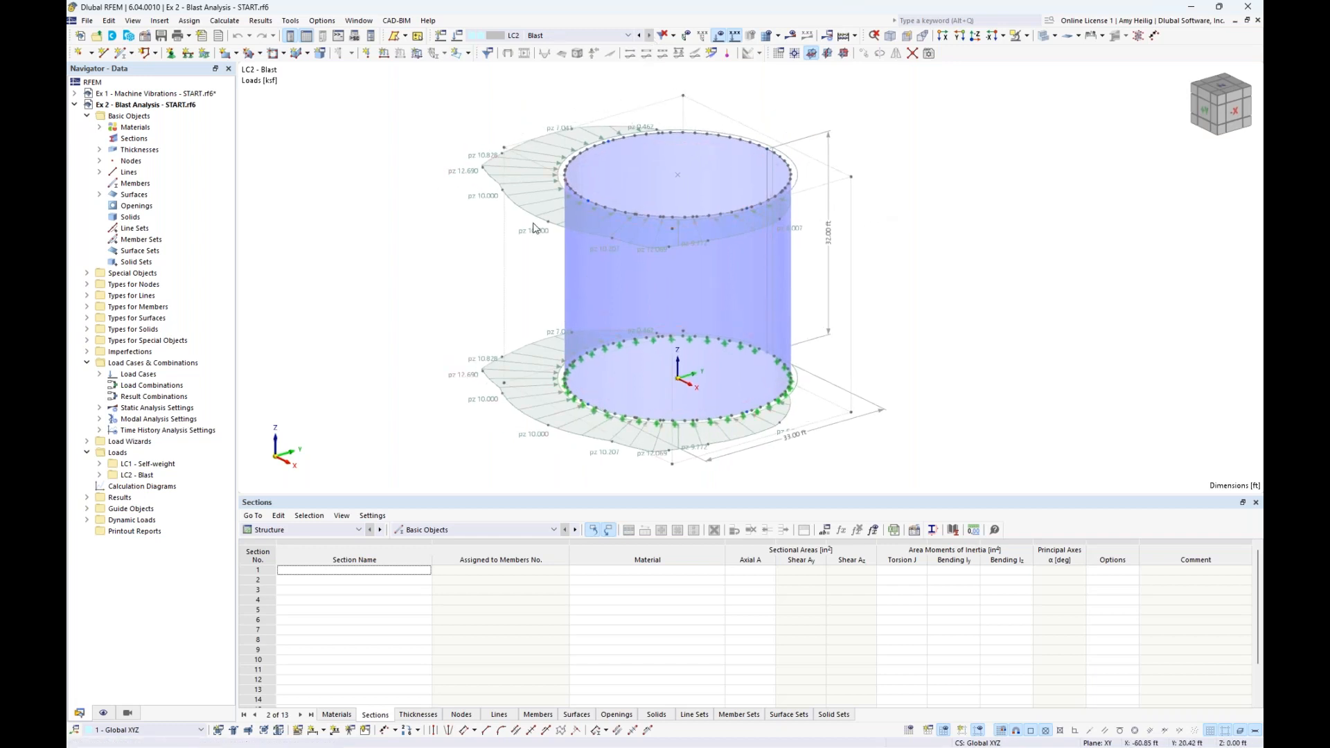
# Open the existing free rectangular load of LC2 - Blast and examine its distribution type, location and load magnitude
pyautogui.click(468, 55)
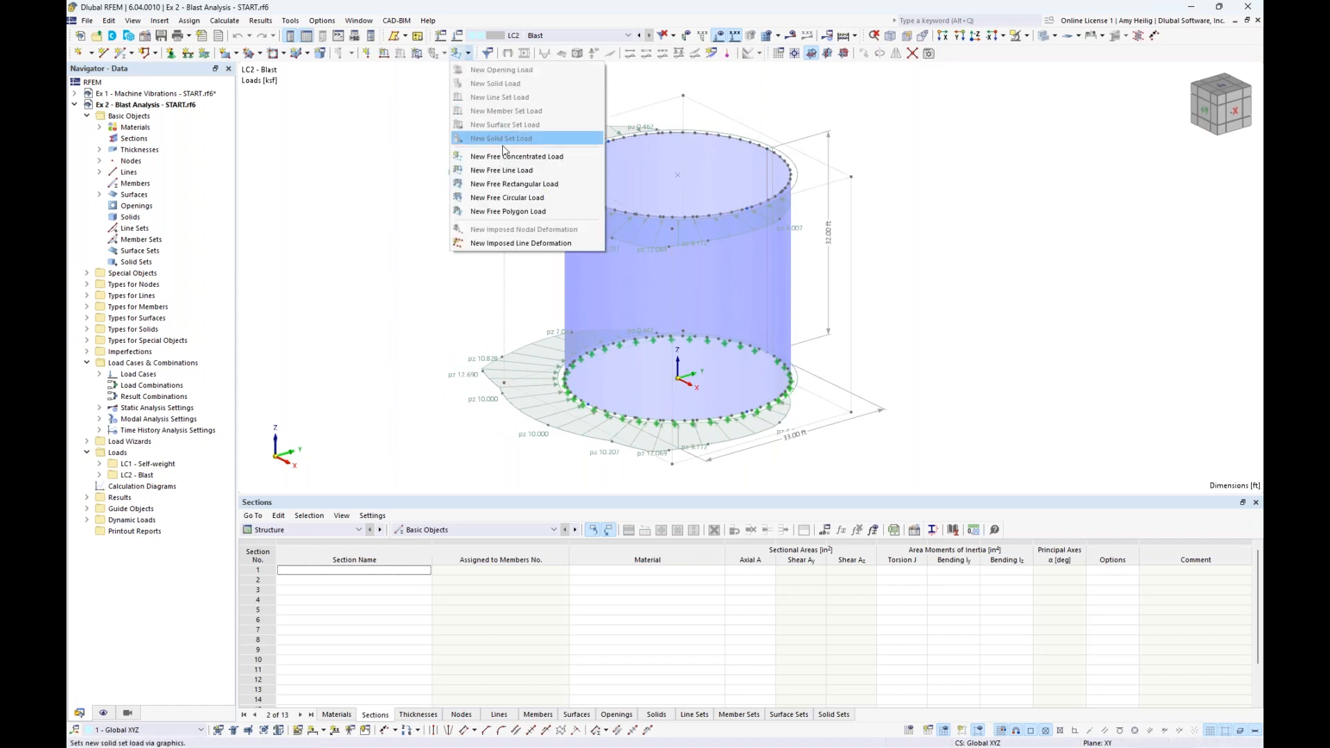
pyautogui.click(509, 184)
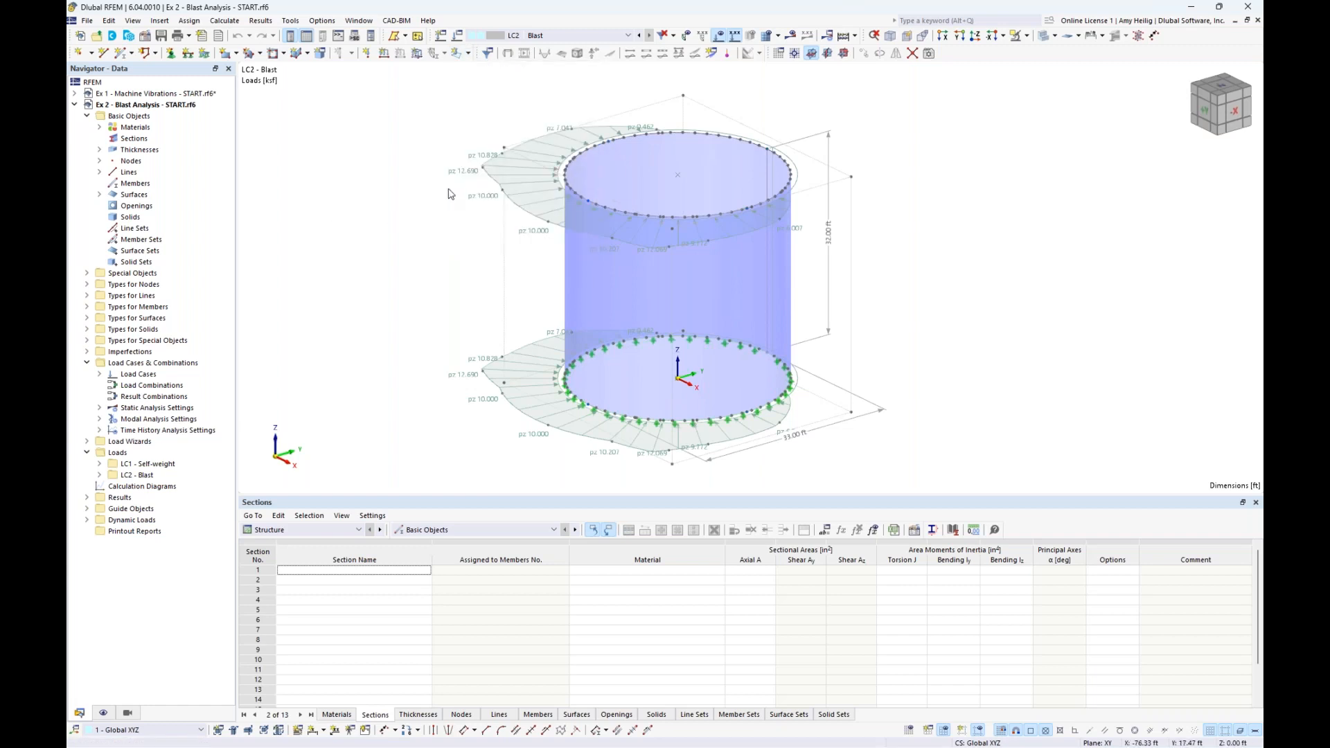
pyautogui.doubleClick(504, 171)
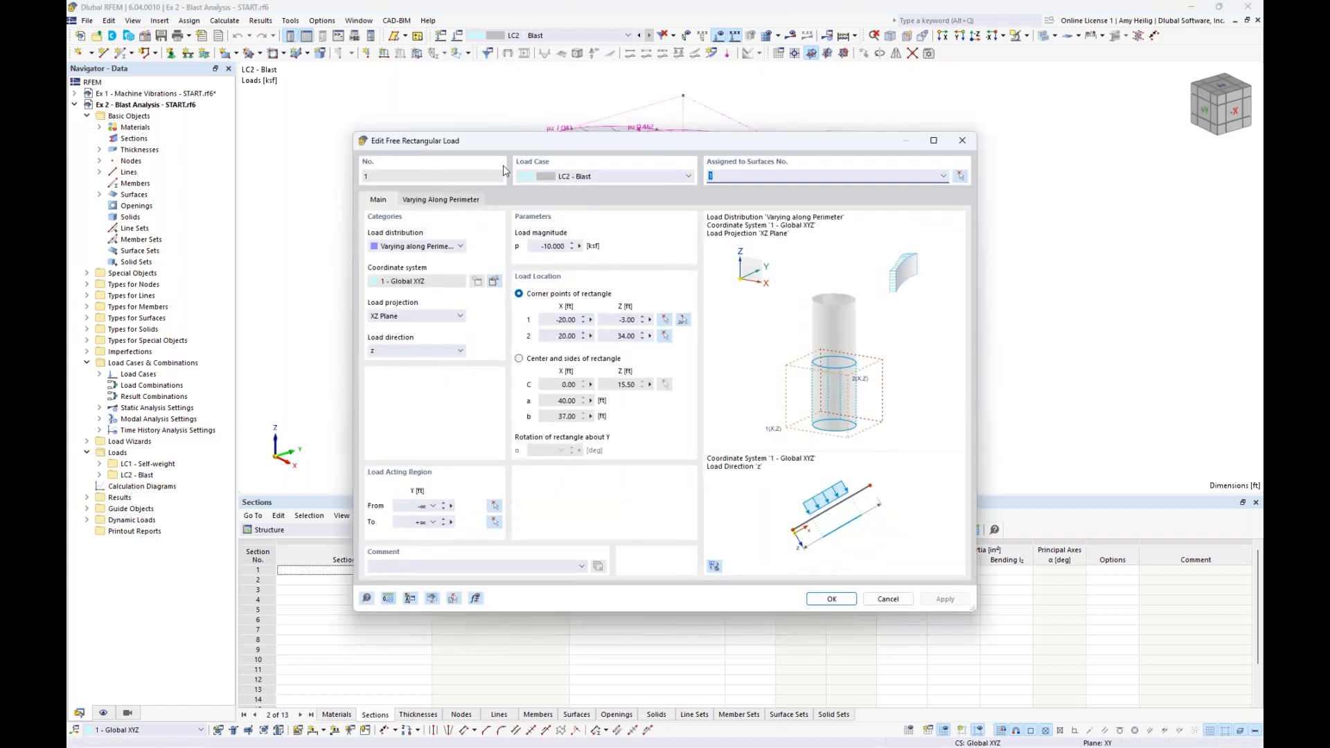
pyautogui.click(420, 247)
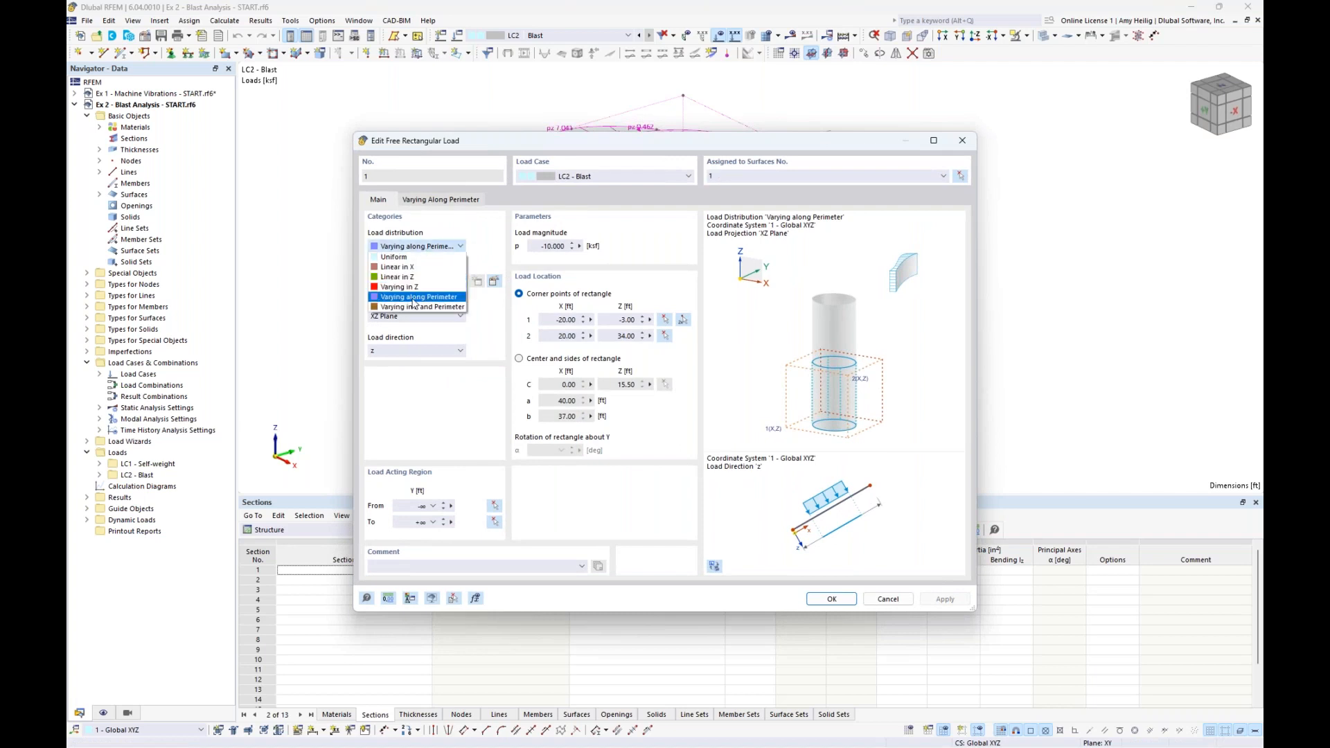
pyautogui.click(497, 261)
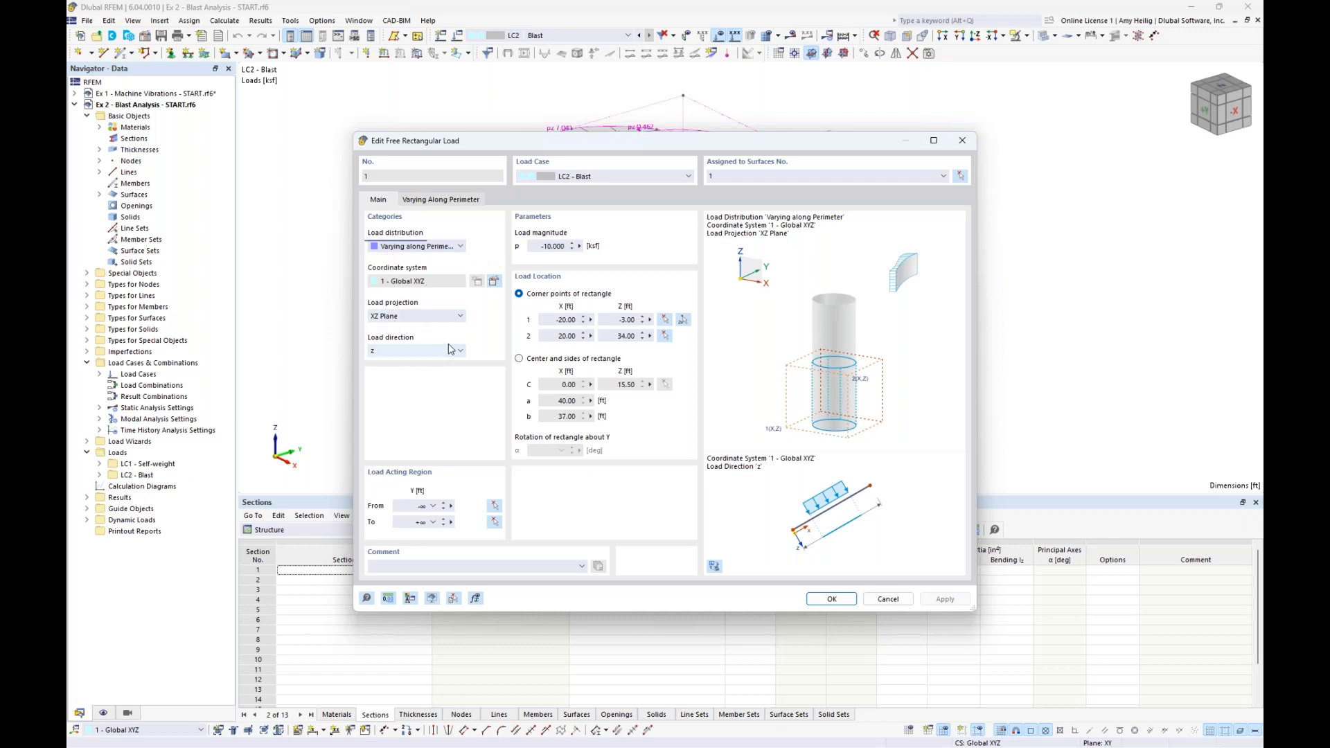
pyautogui.moveTo(600, 140); pyautogui.dragTo(572, 345)
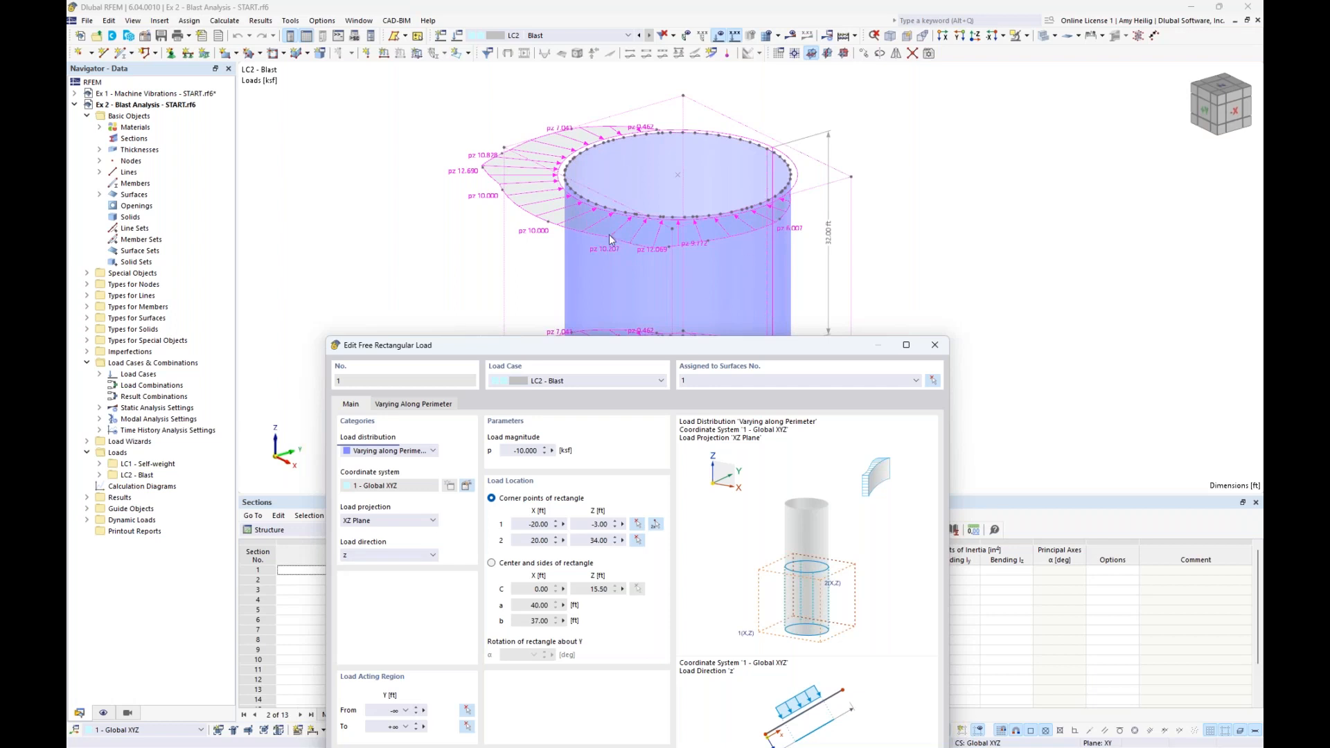
pyautogui.moveTo(536, 350); pyautogui.dragTo(542, 135)
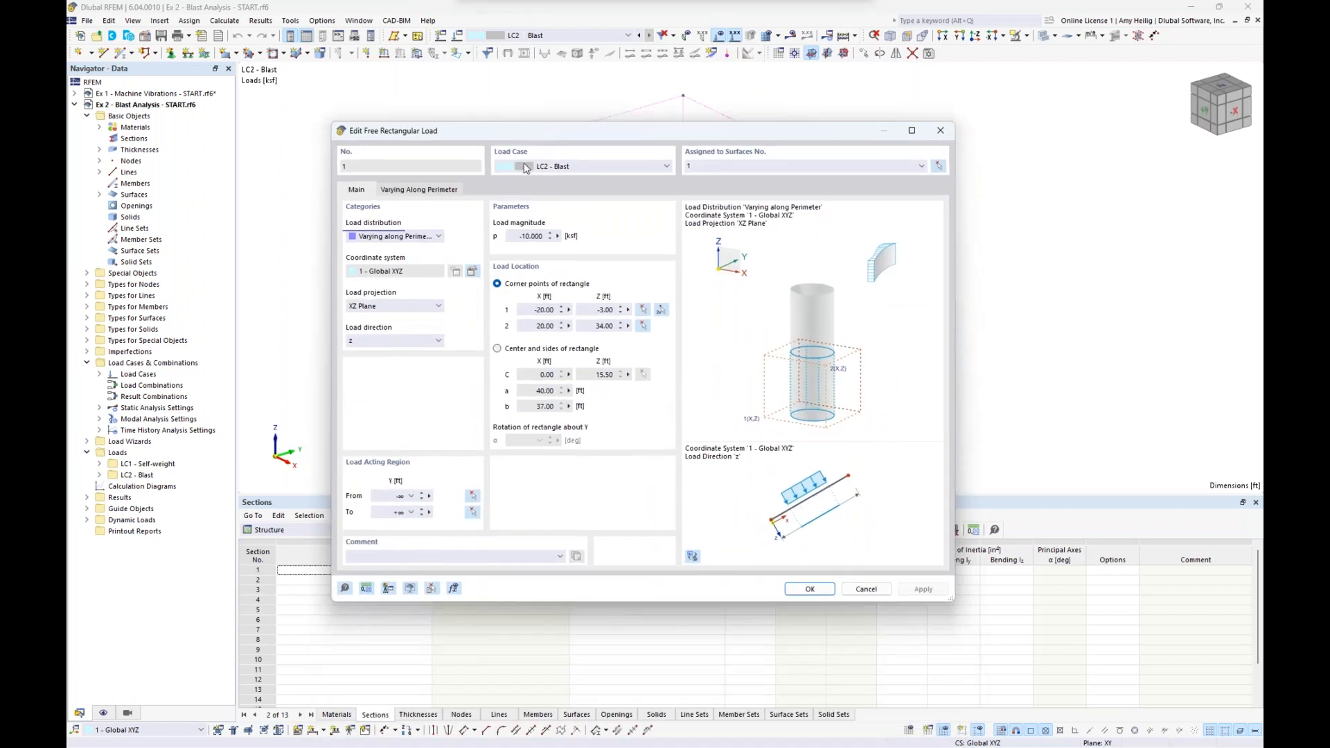
pyautogui.click(516, 236)
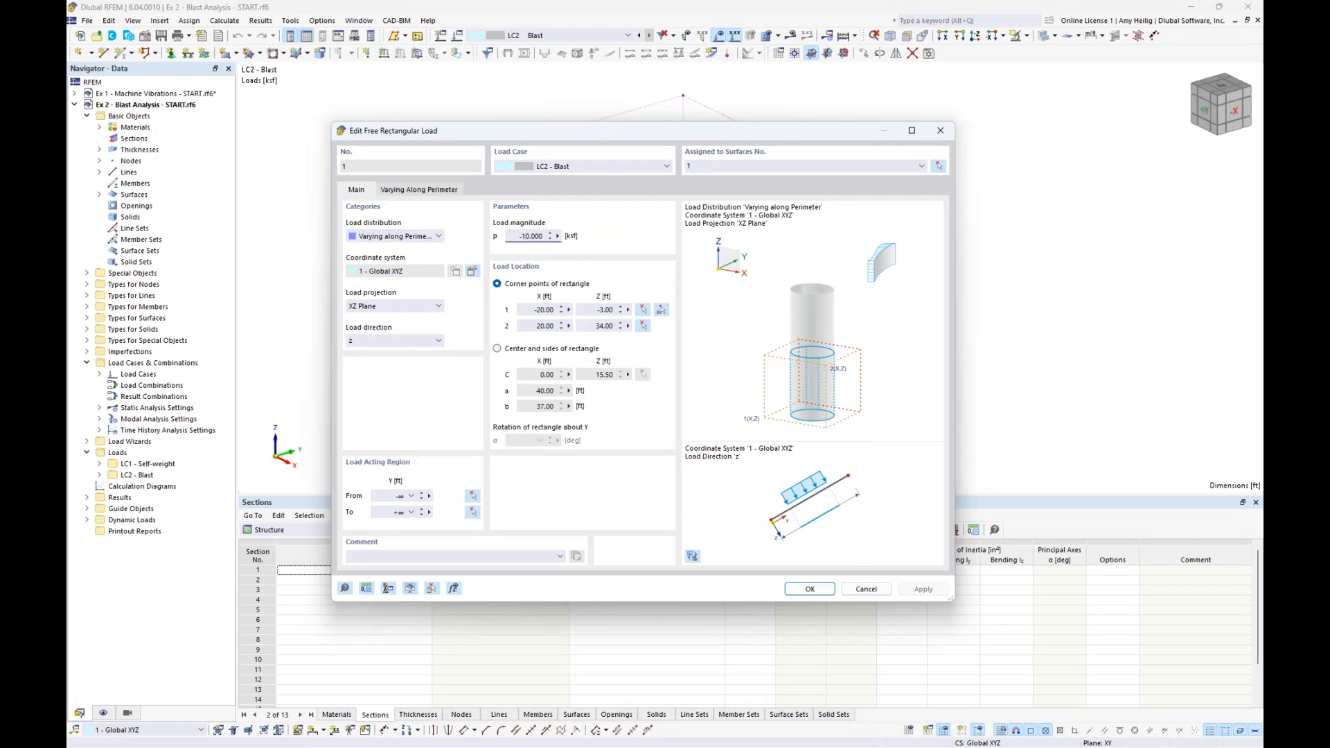
# Examine the blast load's angles and factors varying along the perimeter, and close the load settings
pyautogui.click(415, 191)
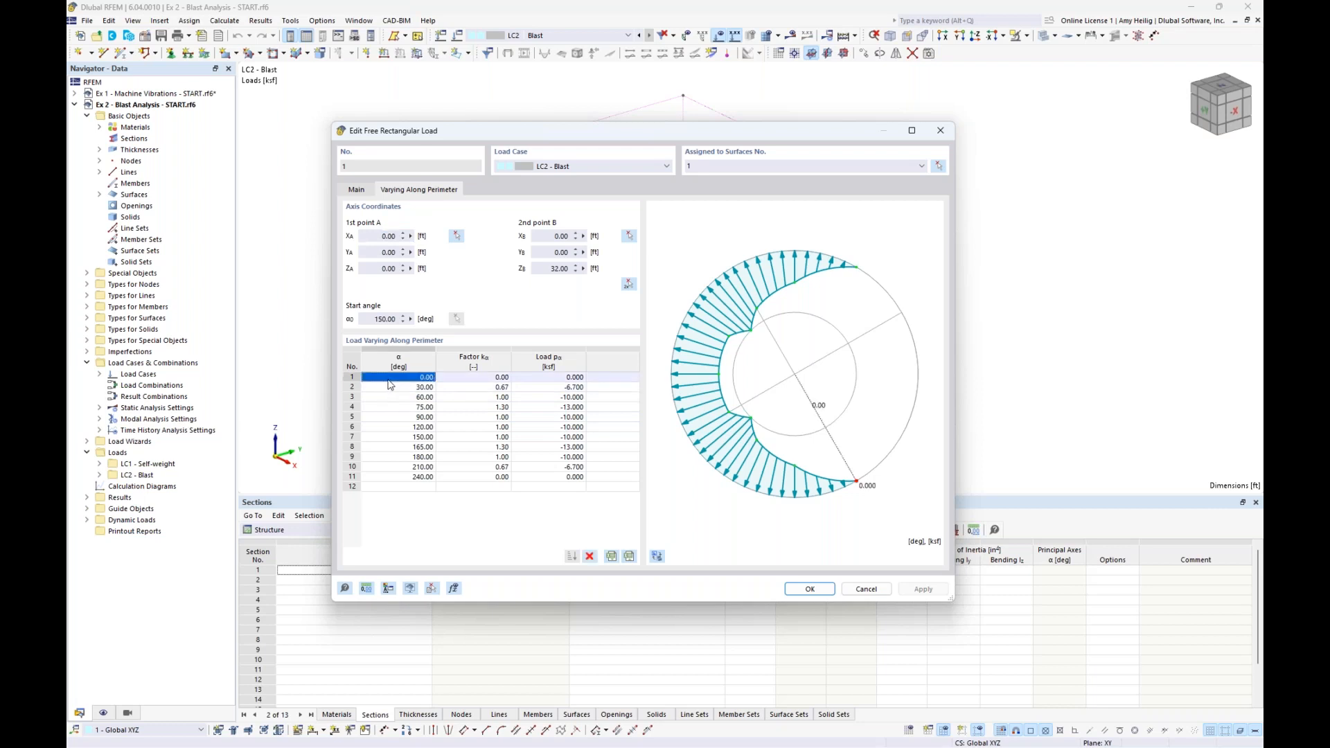
pyautogui.doubleClick(391, 387)
pyautogui.press('Down')
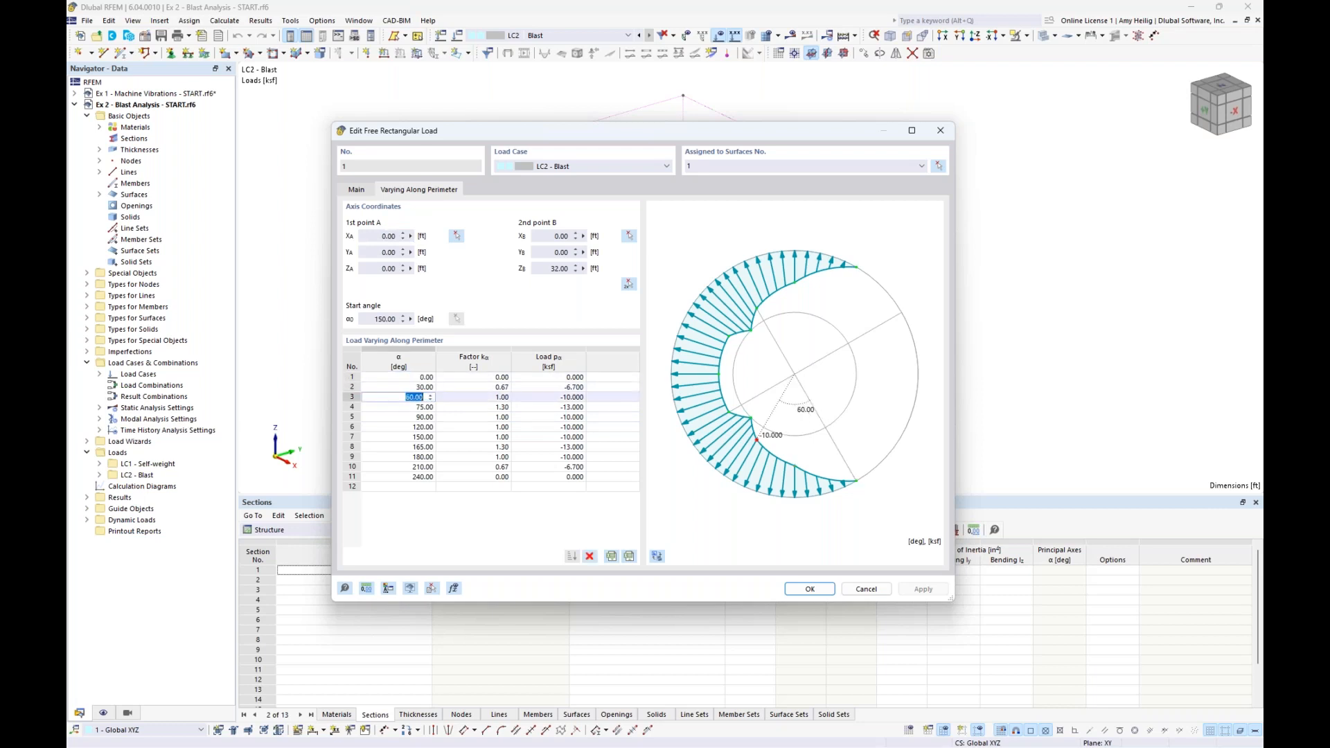
pyautogui.doubleClick(485, 386)
pyautogui.doubleClick(485, 397)
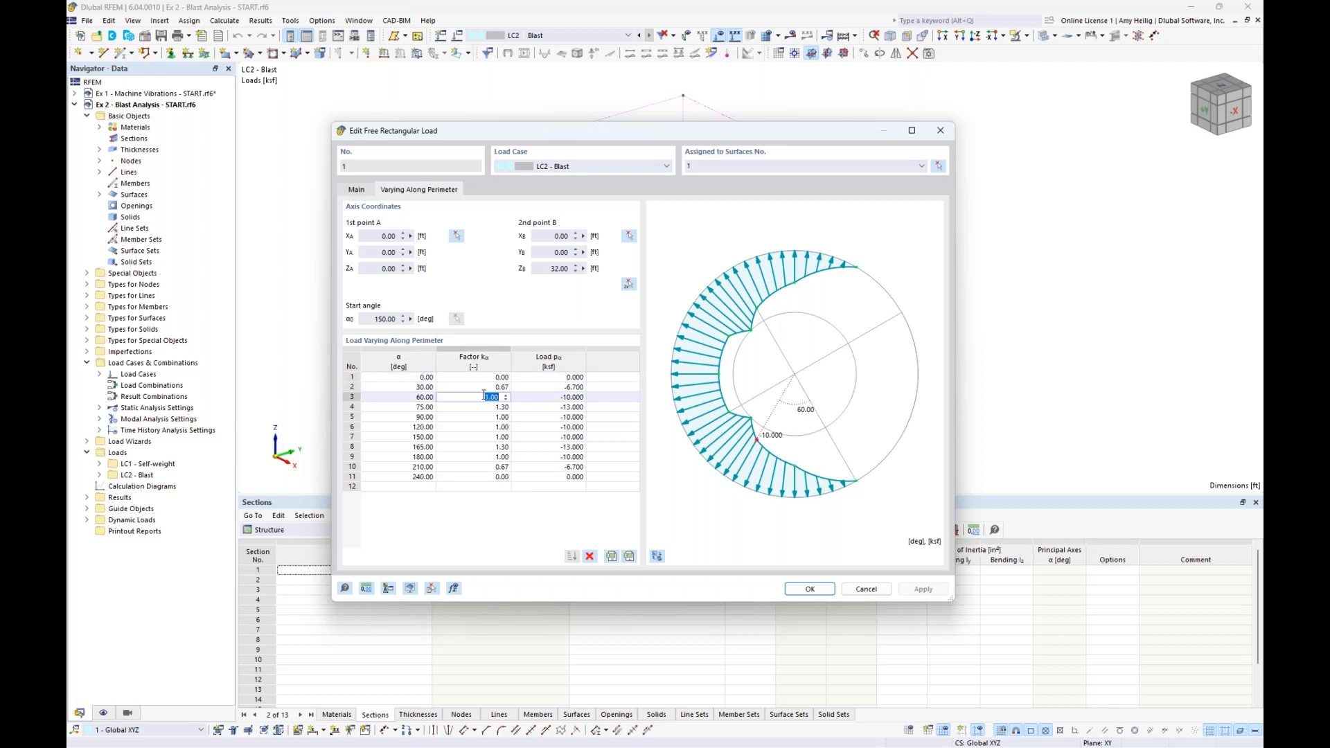
pyautogui.click(359, 192)
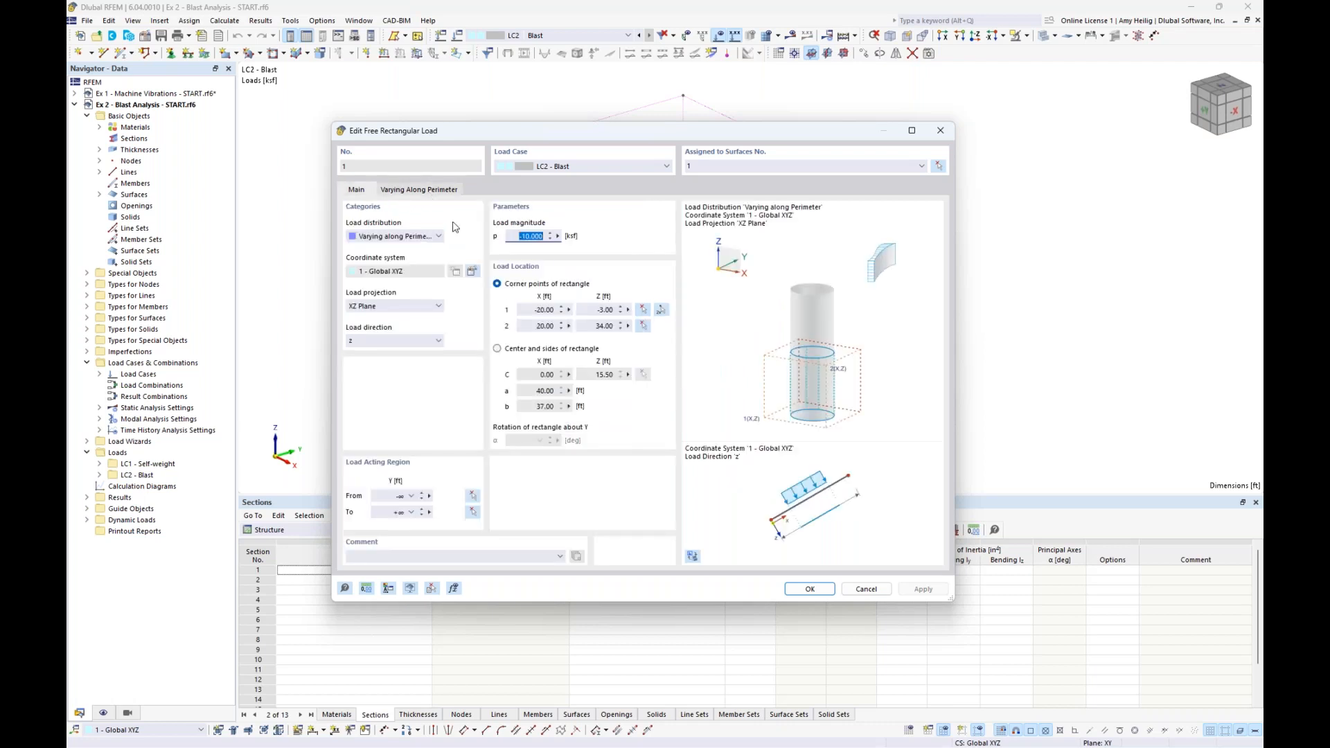
pyautogui.click(435, 190)
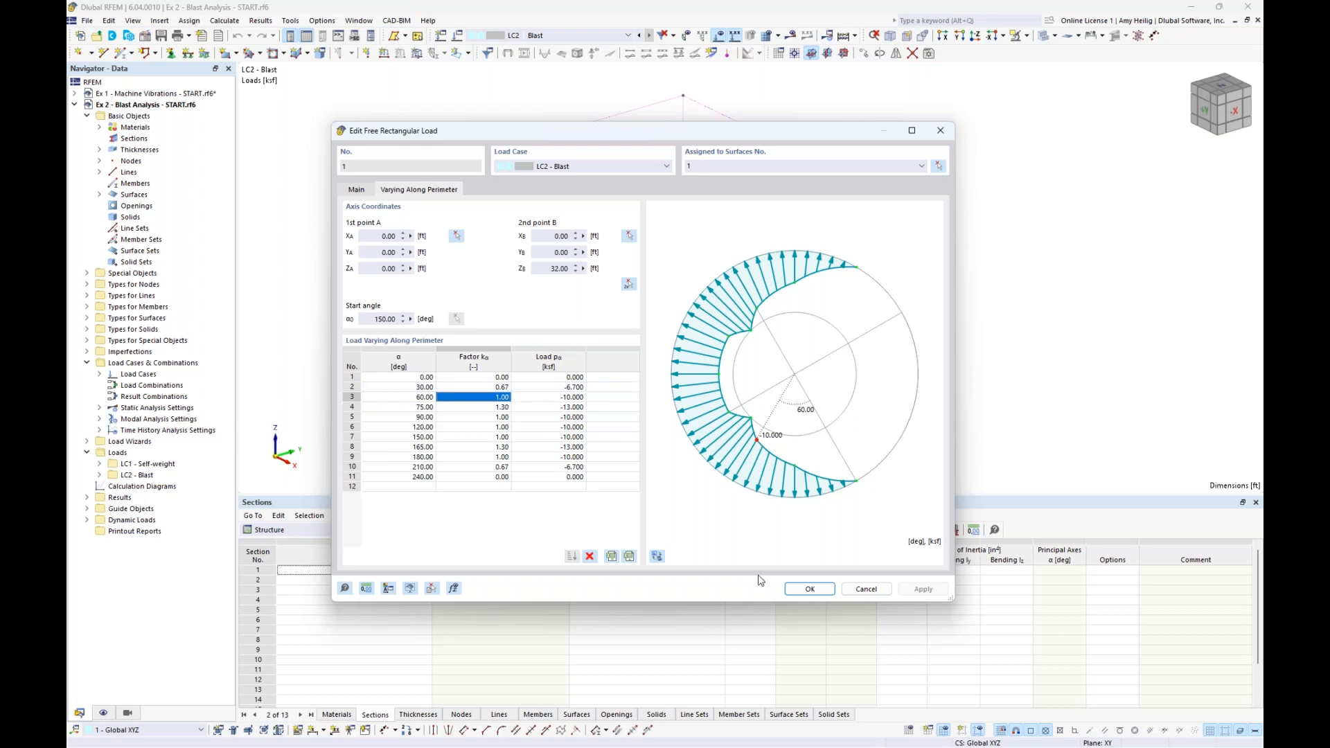
pyautogui.click(807, 589)
pyautogui.click(952, 354)
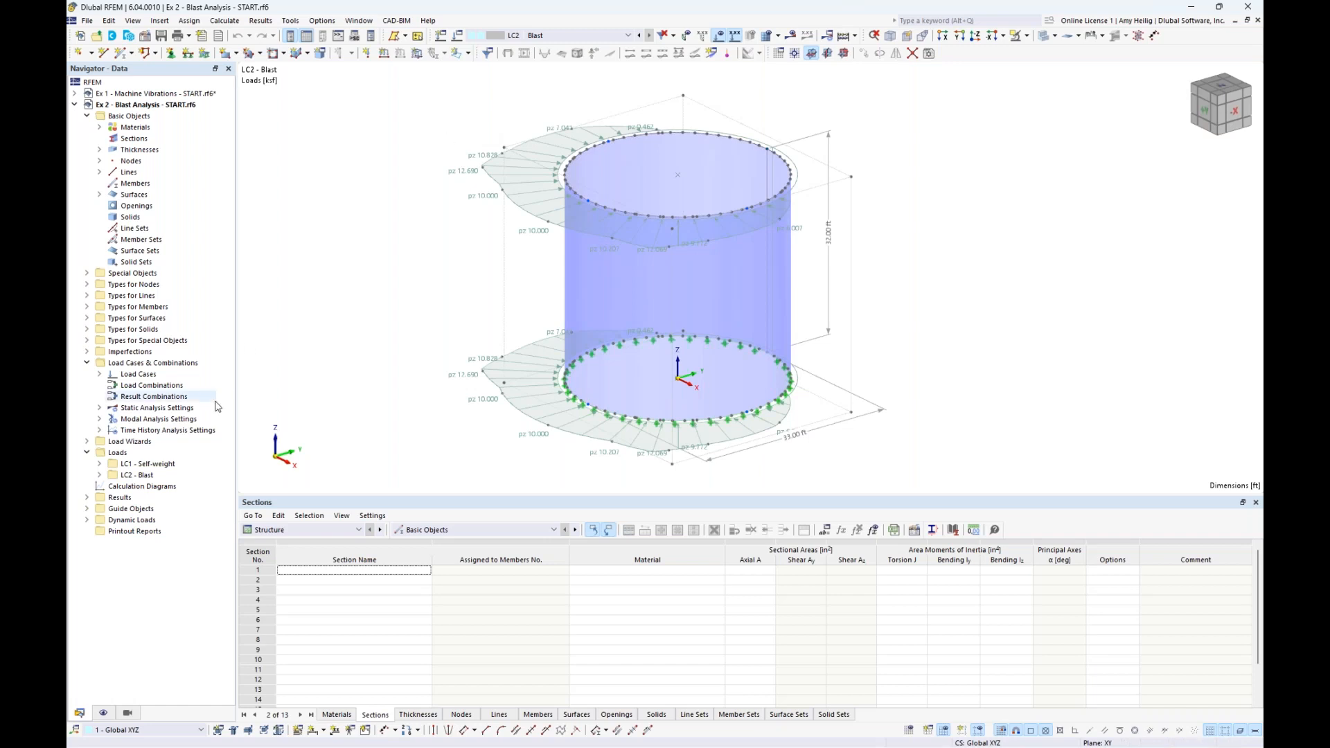
# Create a new dynamic load time diagram with the User-Defined definition type
pyautogui.click(85, 521)
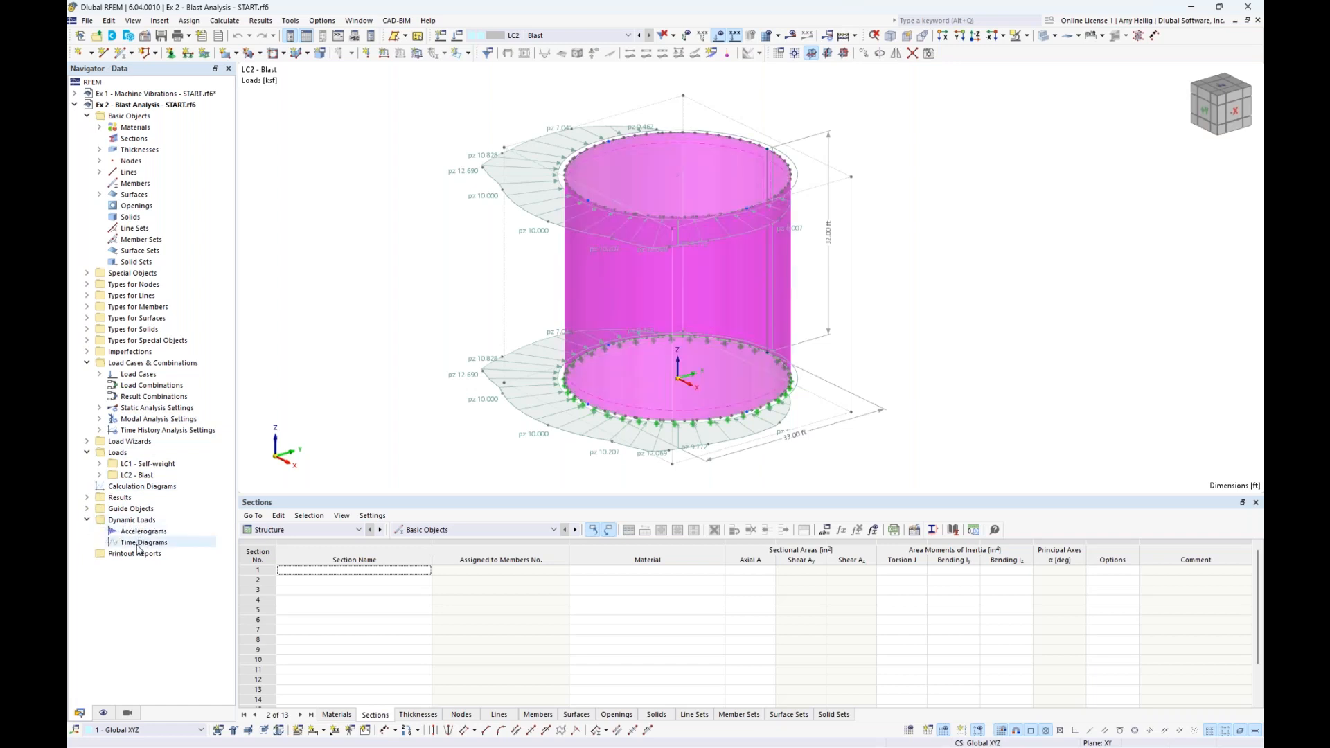
pyautogui.doubleClick(137, 543)
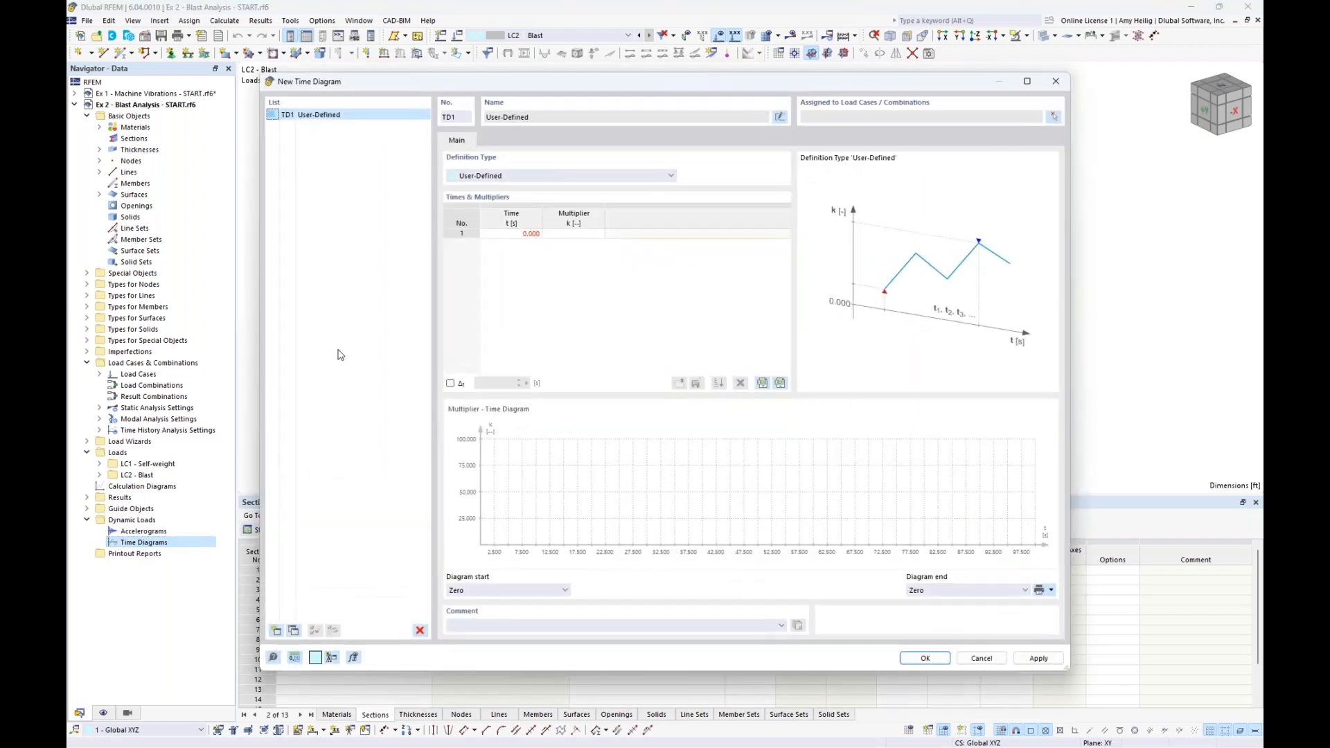
pyautogui.click(533, 175)
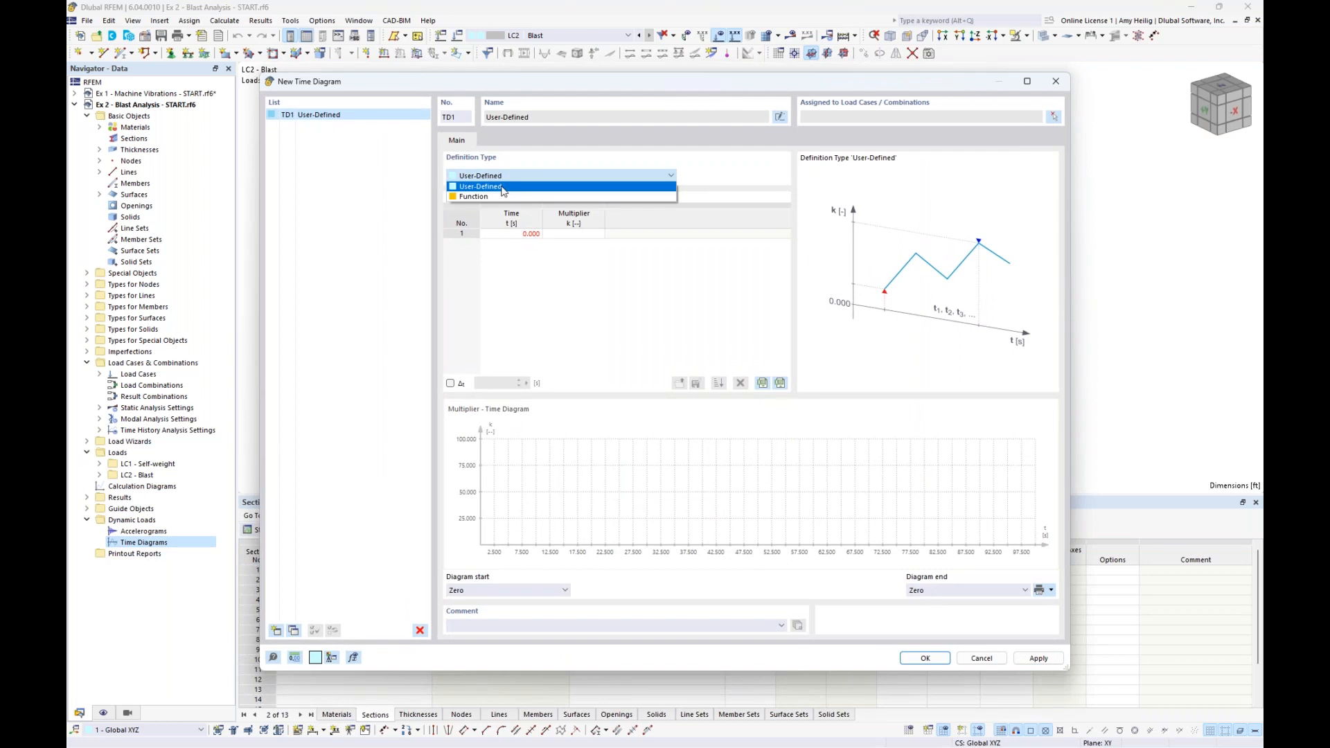
pyautogui.click(572, 152)
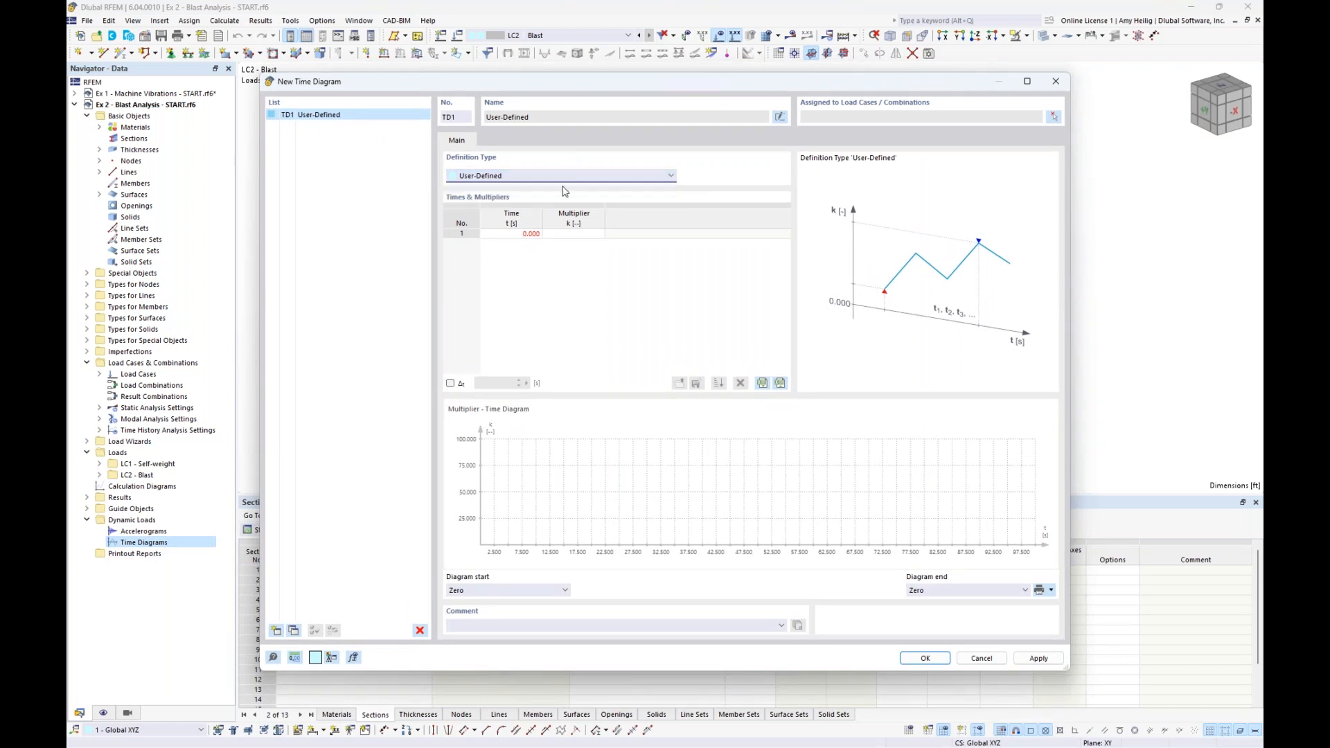
# Define the triangular blast time diagram with multipliers 0 at 0 s, 1 at 0.15 s and 0 at 0.3 s
pyautogui.click(572, 236)
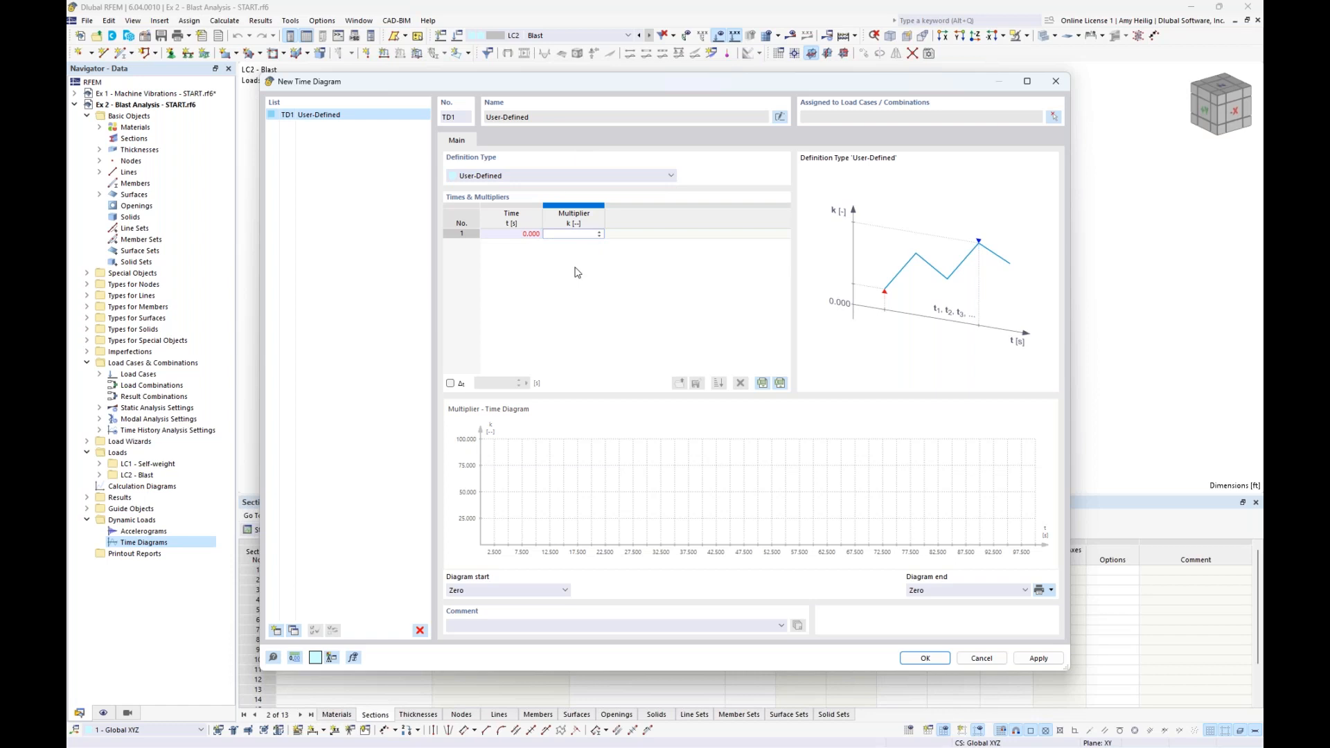
pyautogui.press('Tab')
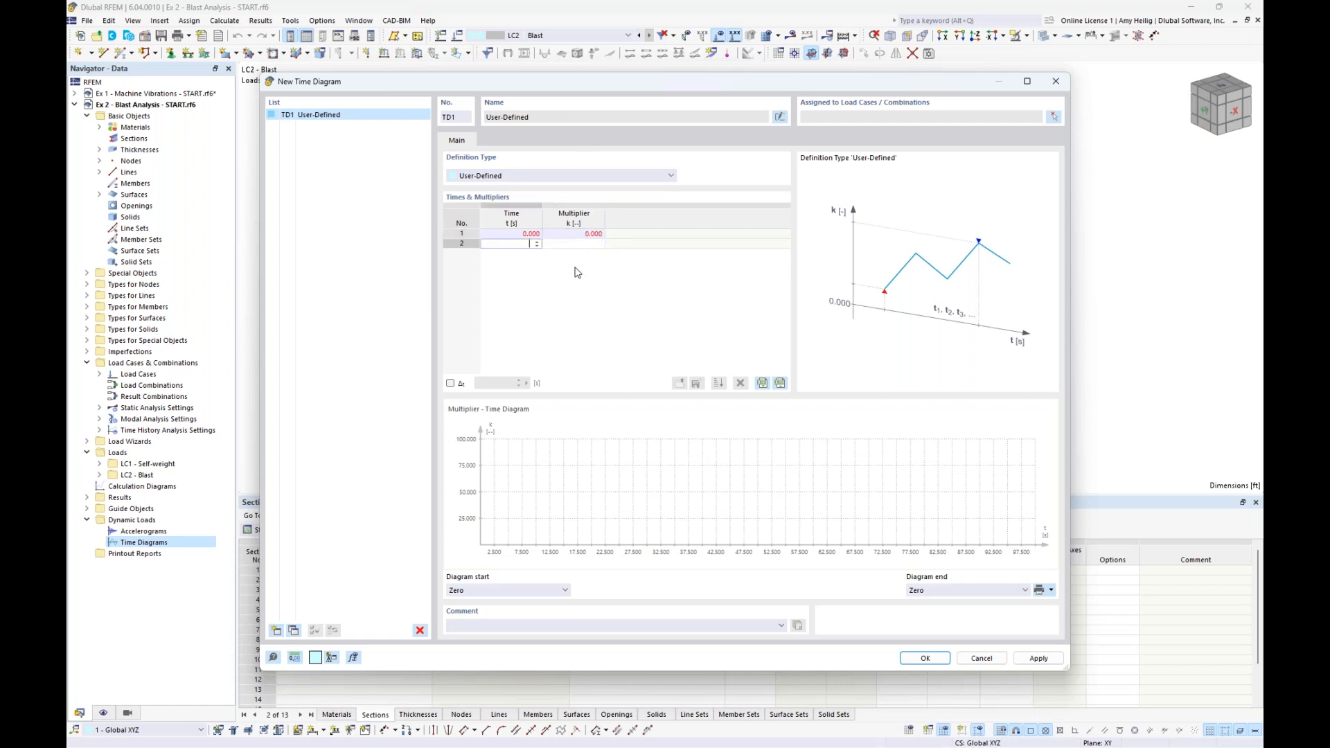
pyautogui.write('0.15')
pyautogui.press('Tab')
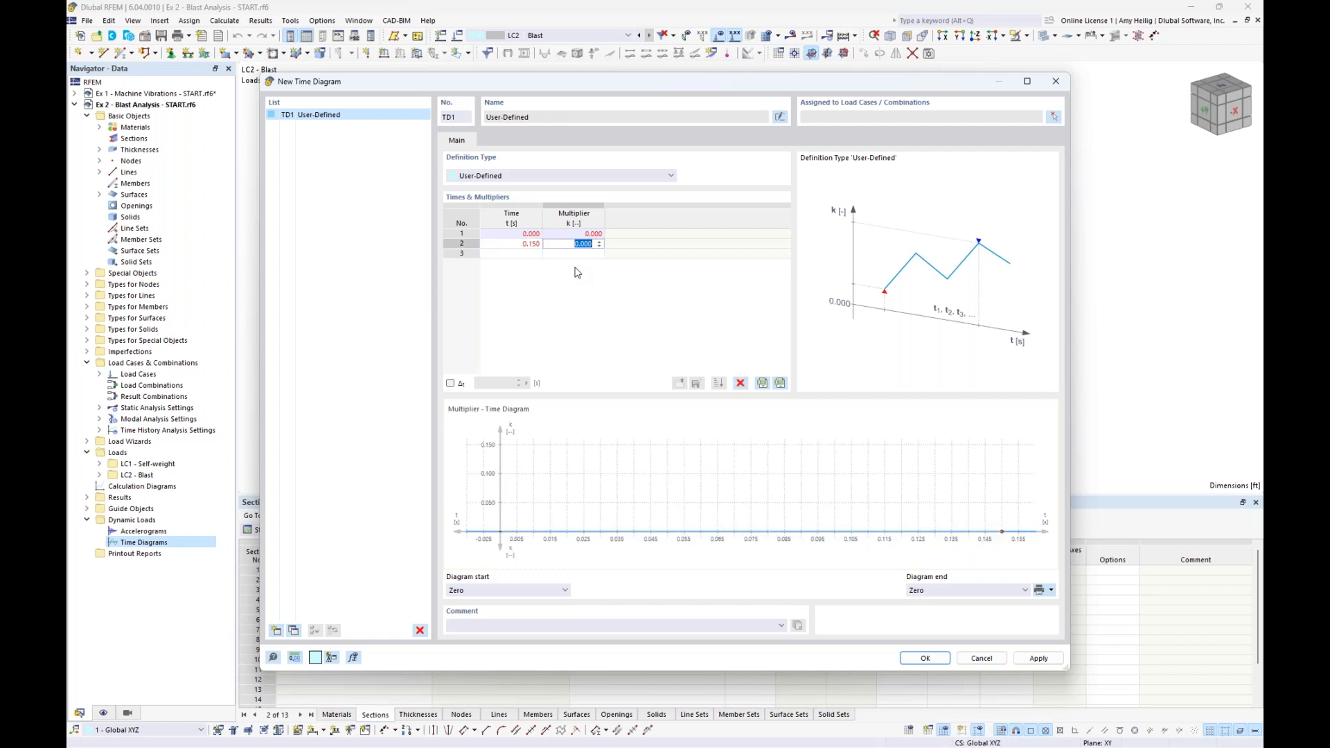
pyautogui.write('1')
pyautogui.press('Tab')
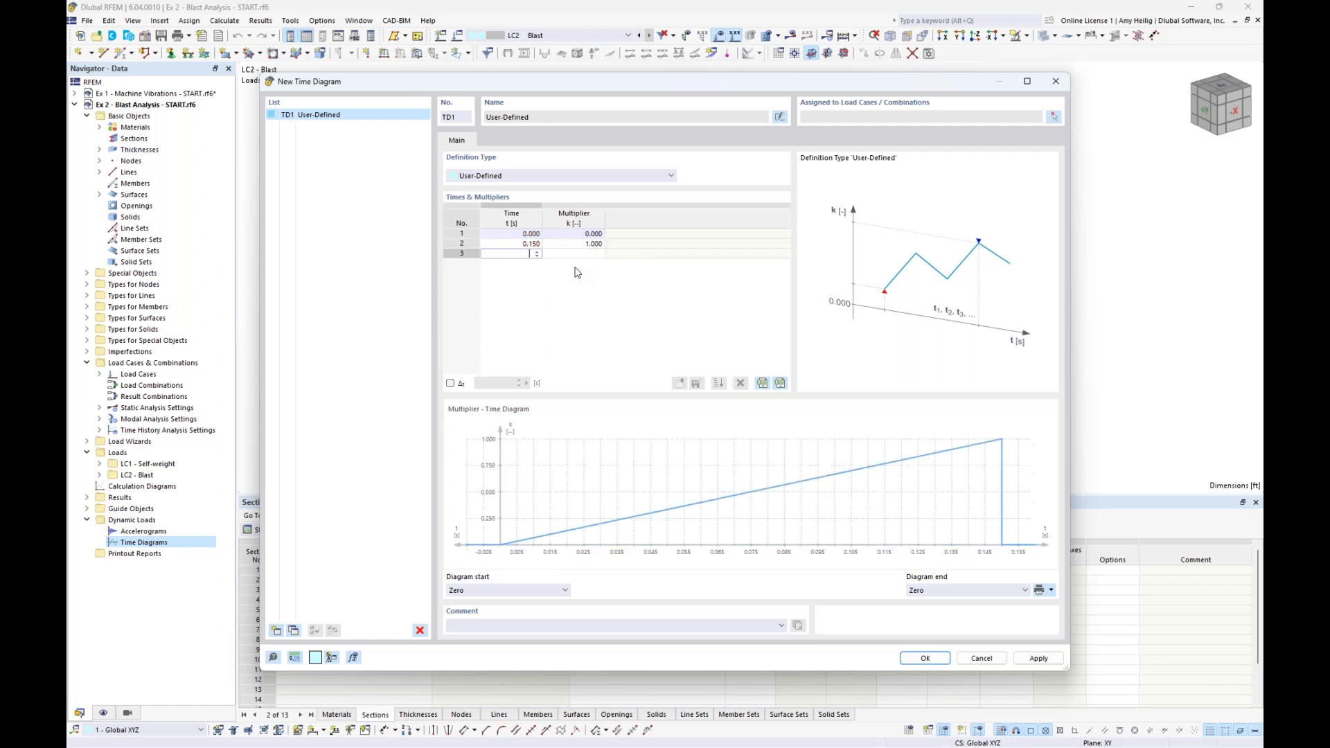
pyautogui.write('0.3')
pyautogui.press('Tab')
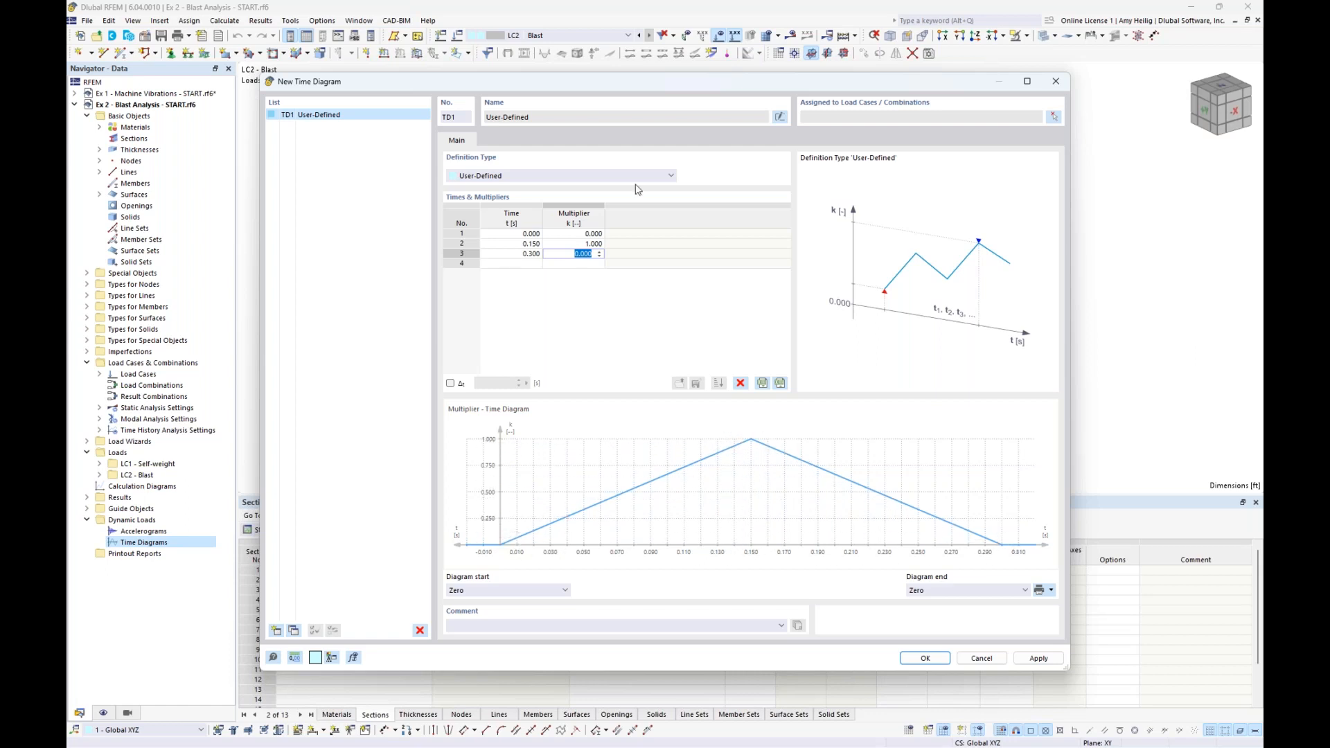
pyautogui.moveTo(633, 85)
pyautogui.mouseDown()
pyautogui.moveTo(630, 372)
pyautogui.moveTo(621, 69)
pyautogui.mouseUp()
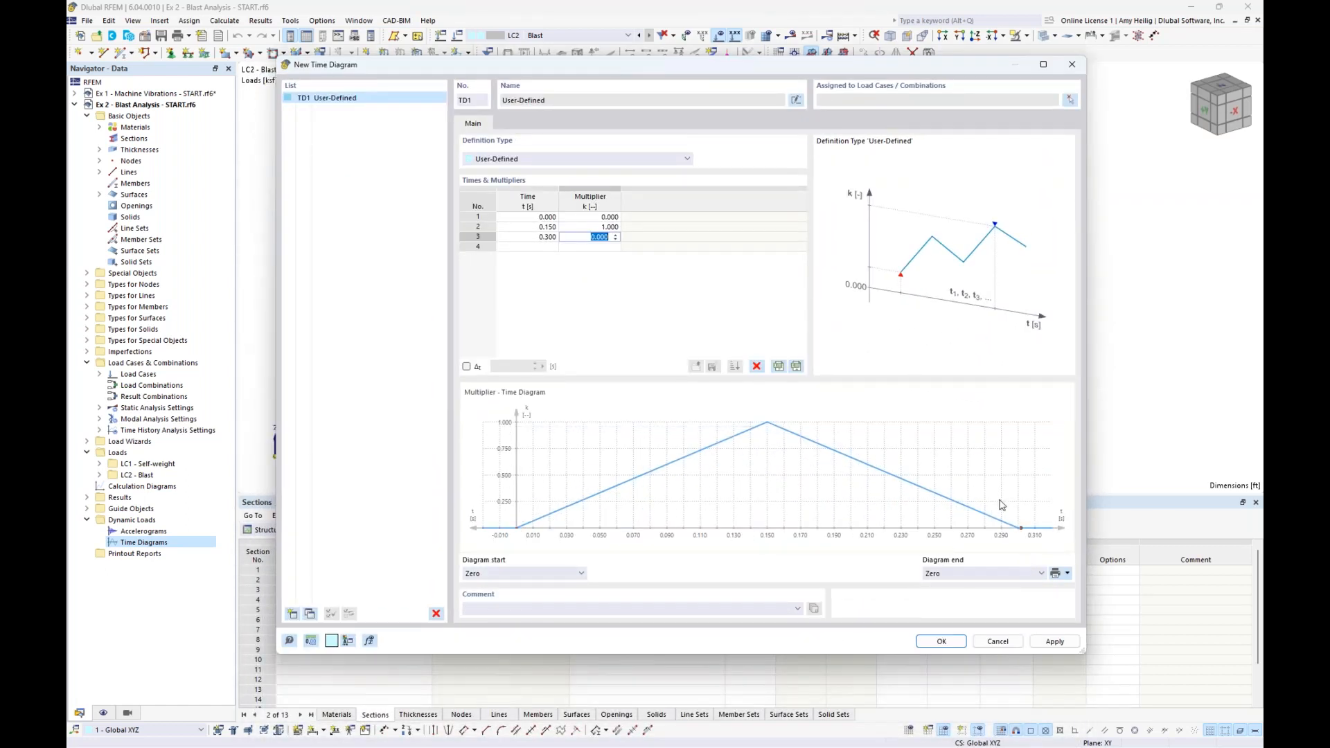
# Confirm the new user-defined time diagram and expand the Time Diagrams entry under the dynamic loads
pyautogui.click(700, 292)
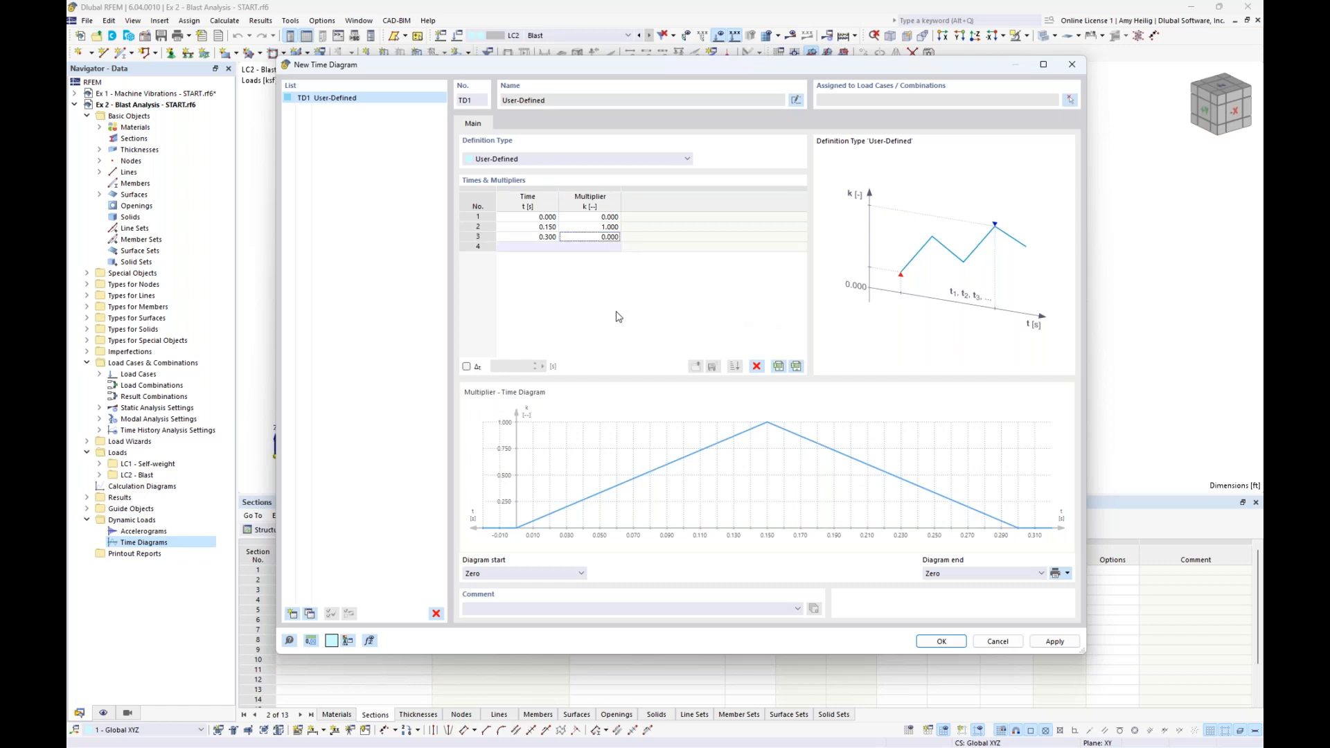
pyautogui.click(941, 641)
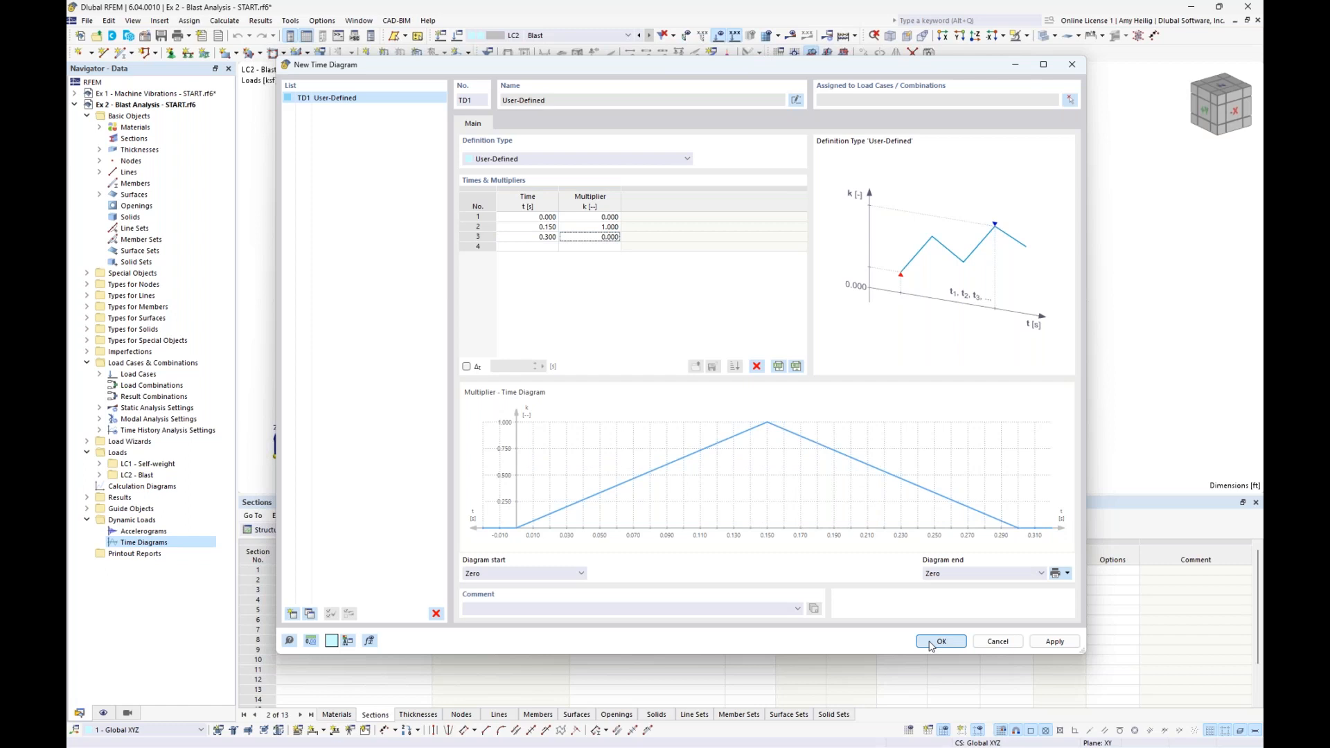
pyautogui.click(100, 543)
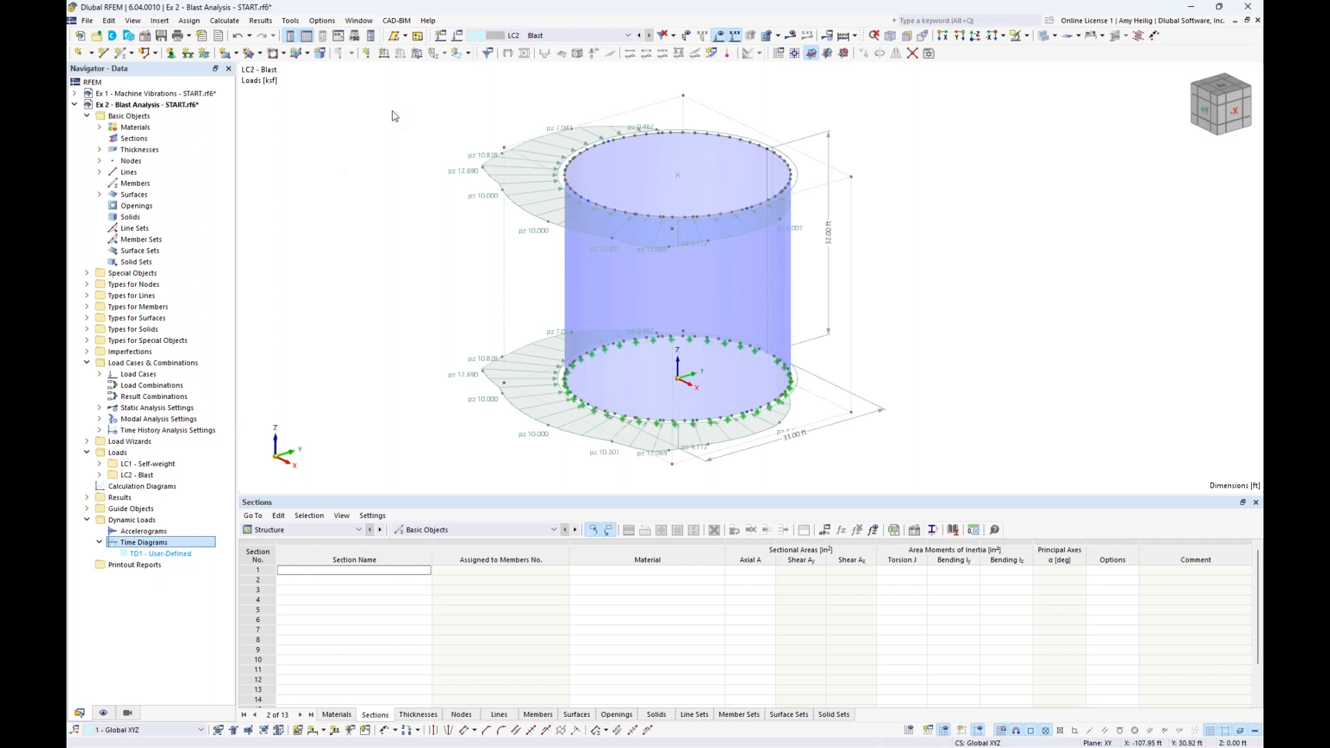
# Create a load combination named Blast THA with the analysis type Time History Analysis | Time Diagram
pyautogui.click(458, 36)
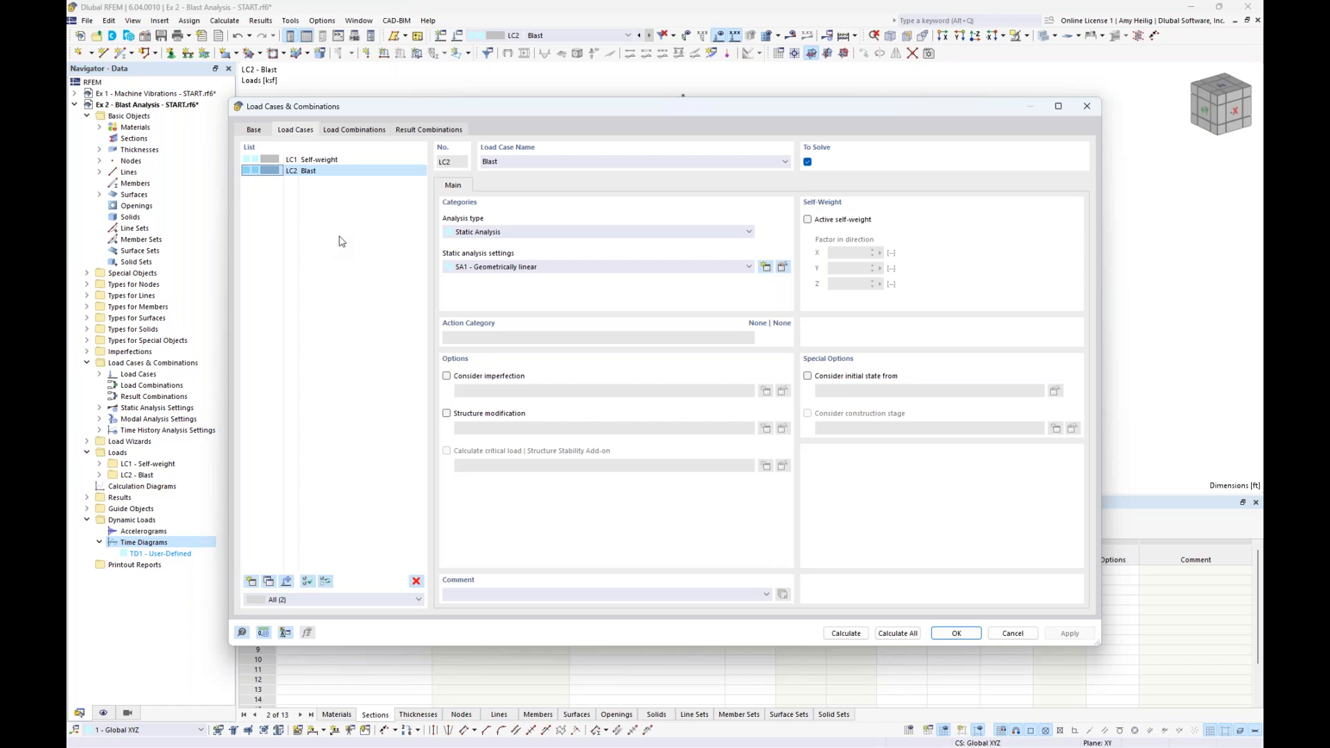
pyautogui.click(354, 130)
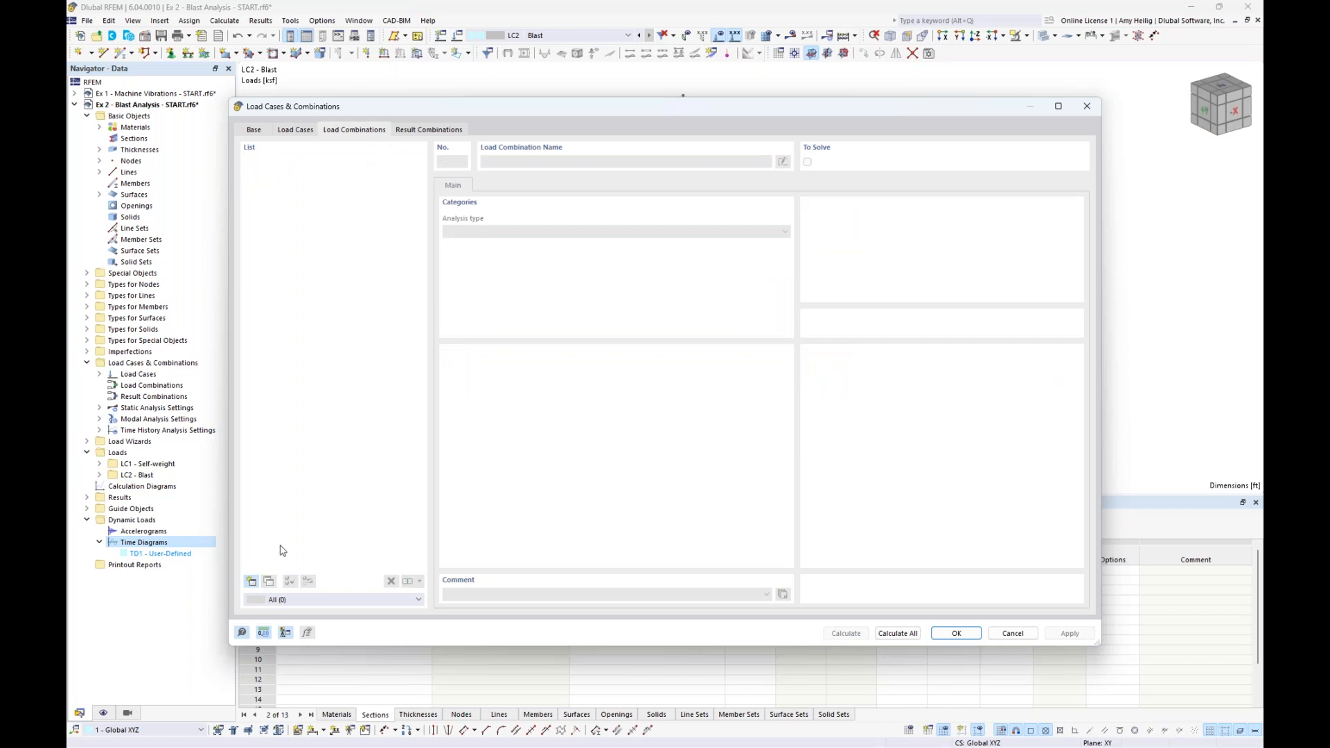
pyautogui.click(251, 581)
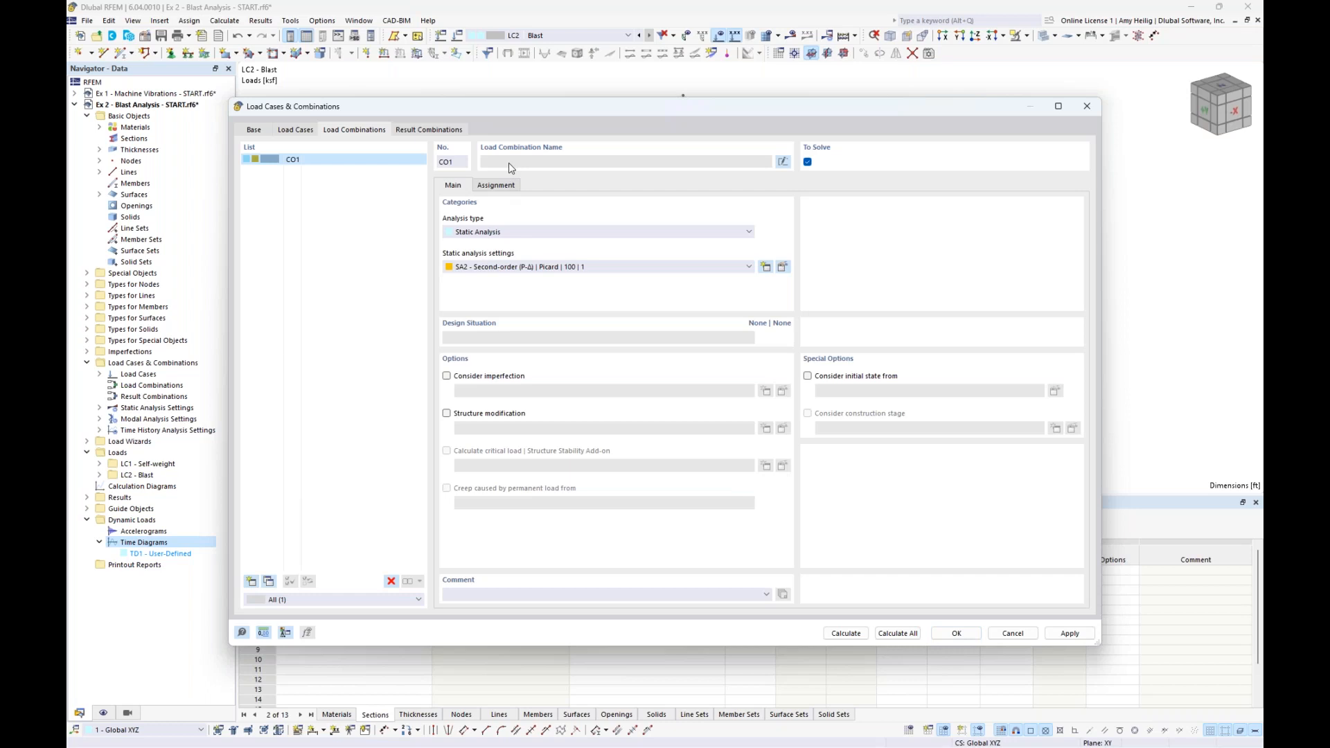
pyautogui.click(782, 163)
pyautogui.write('THA')
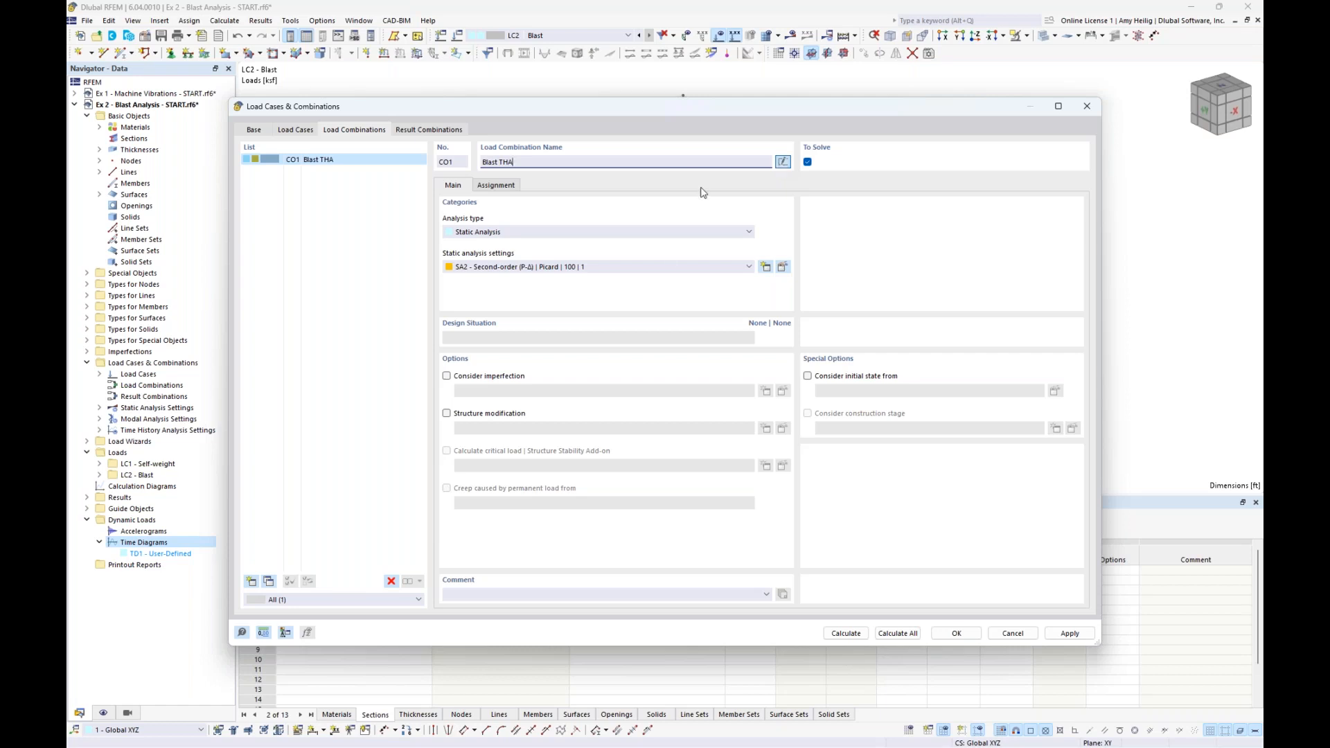
pyautogui.click(548, 231)
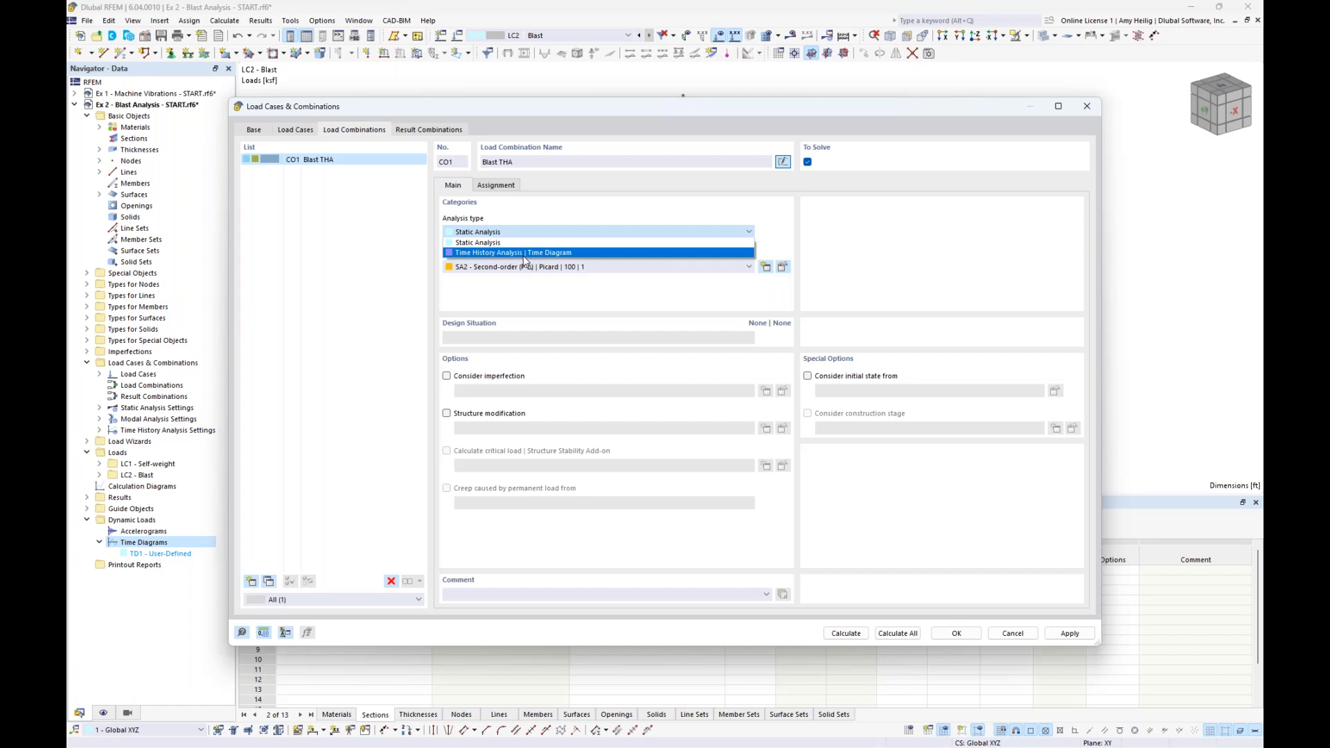
pyautogui.click(523, 254)
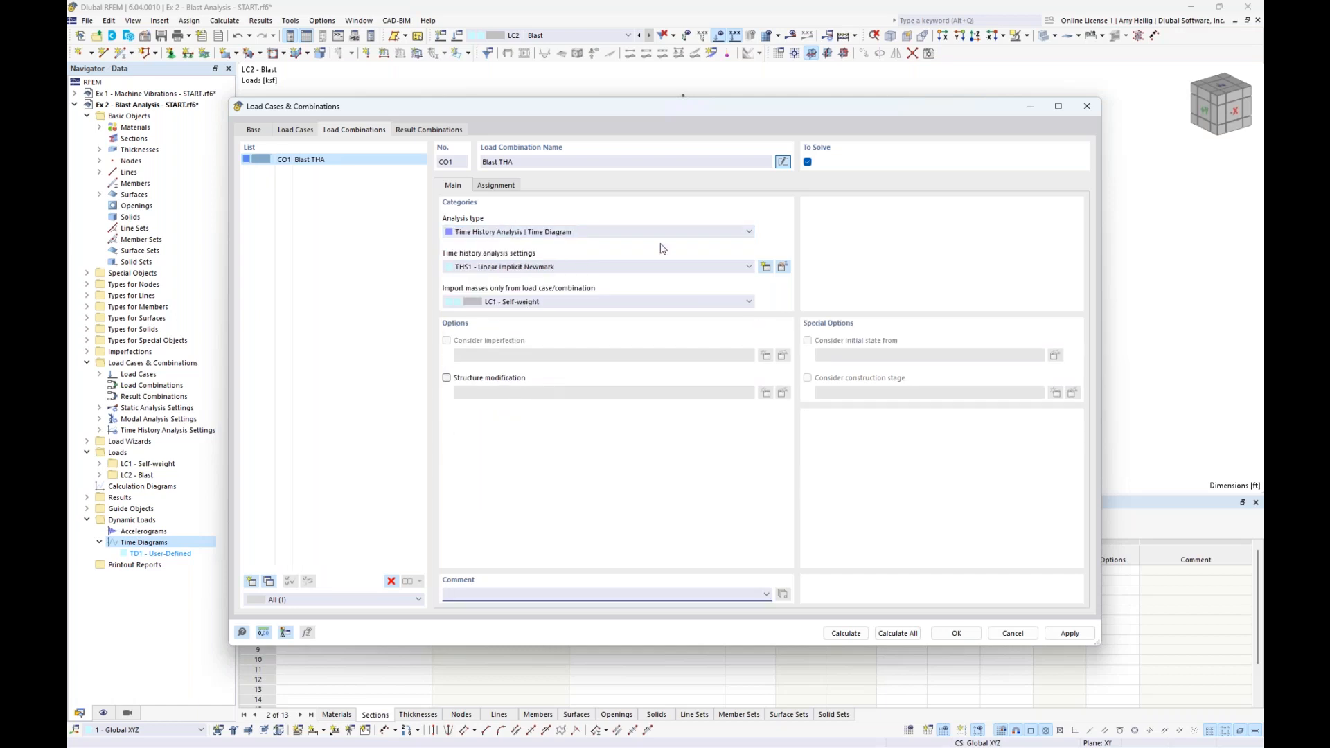
# In the combination's time history settings, keep Linear Implicit Newmark, set the maximum time to 1.0 s and split saved time steps by 10
pyautogui.click(782, 268)
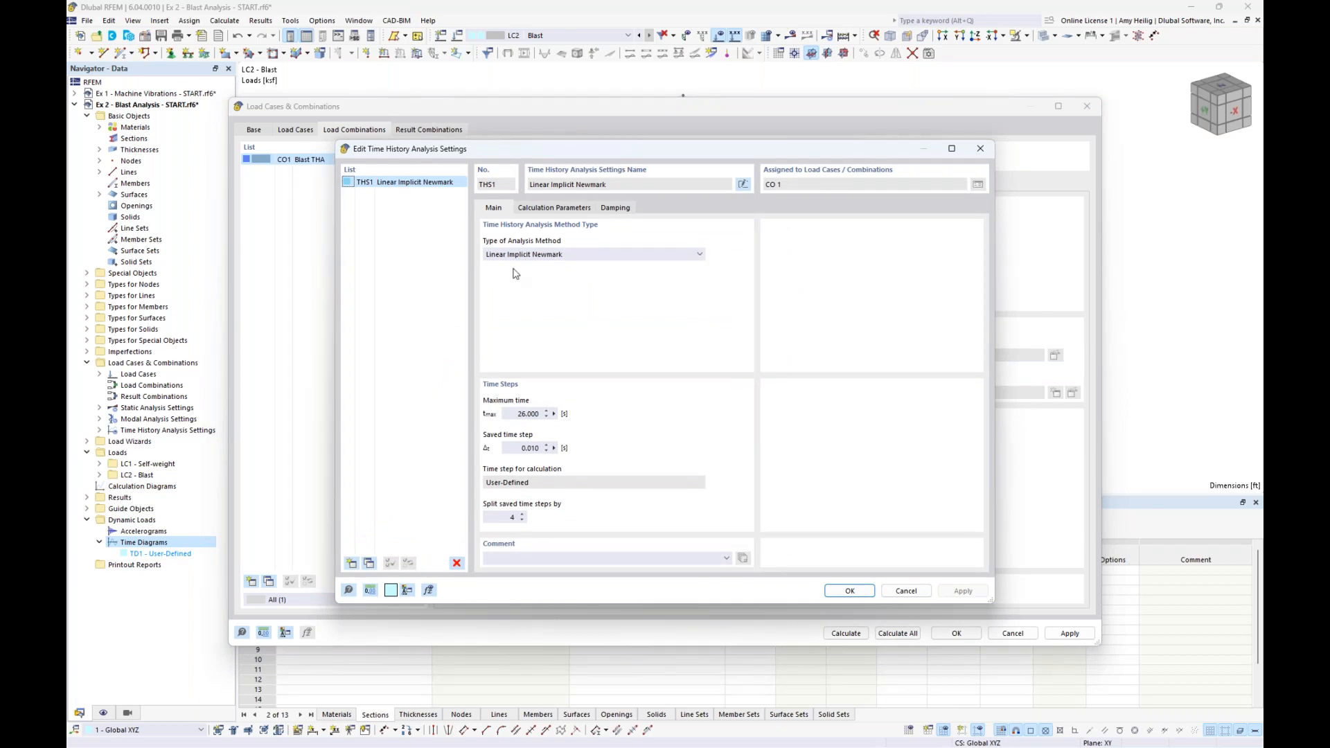
pyautogui.click(536, 255)
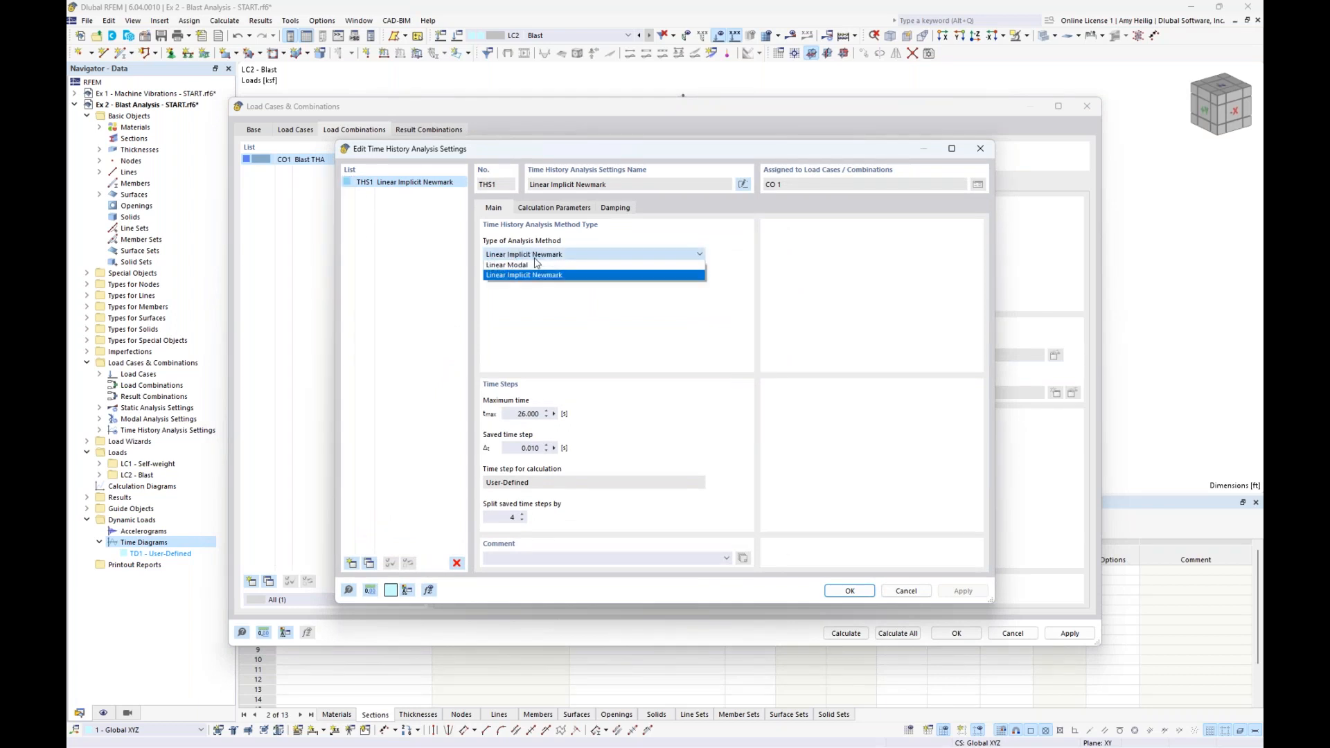
pyautogui.click(570, 299)
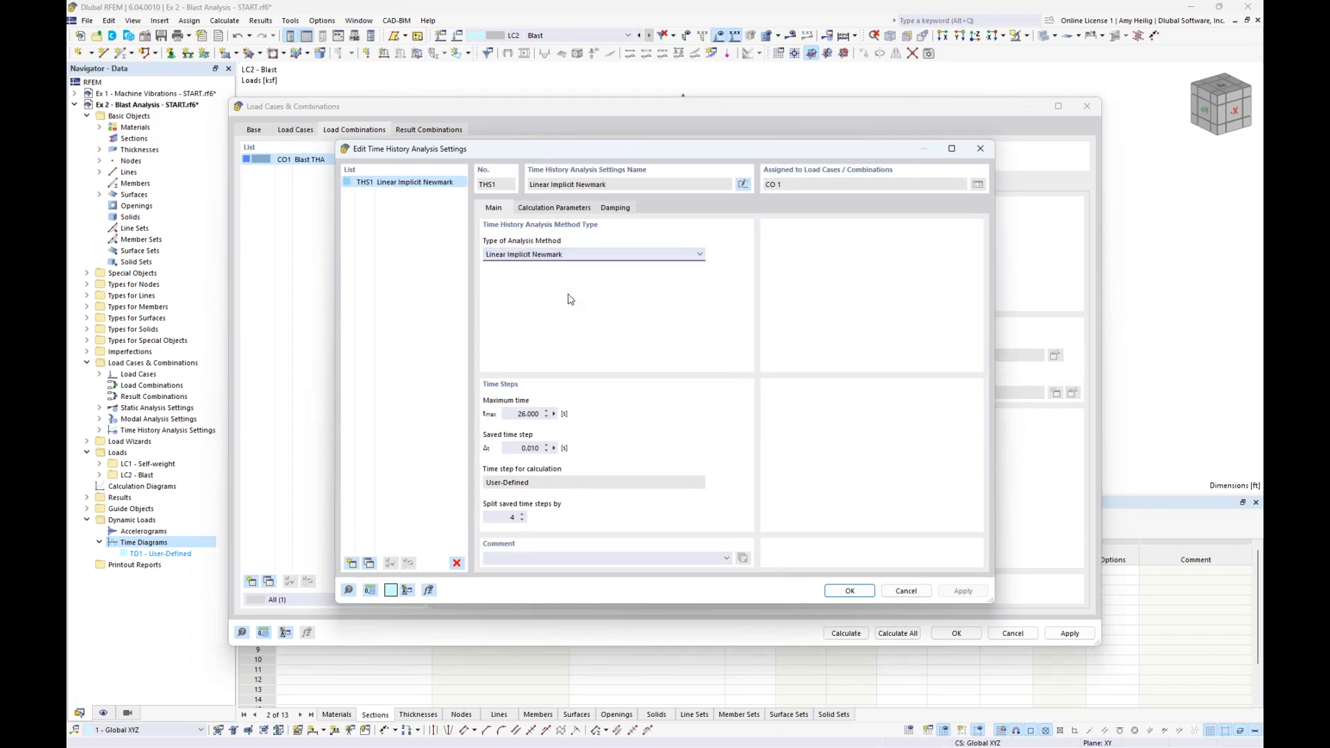
pyautogui.doubleClick(528, 413)
pyautogui.write('1.0')
pyautogui.click(494, 516)
pyautogui.write('10')
# Choose the mass matrix type, check the Rayleigh damping parameters and accept the time history analysis settings
pyautogui.click(554, 208)
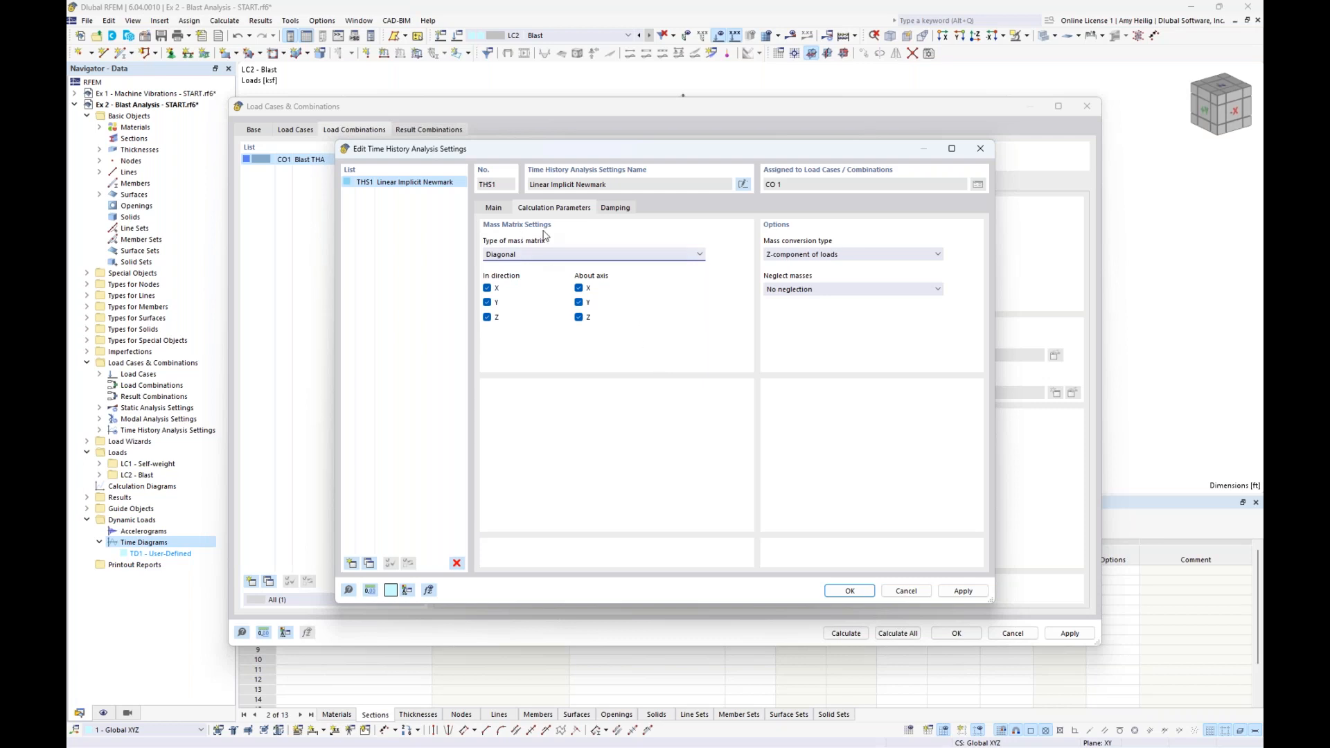
pyautogui.click(545, 255)
pyautogui.click(532, 277)
pyautogui.click(626, 214)
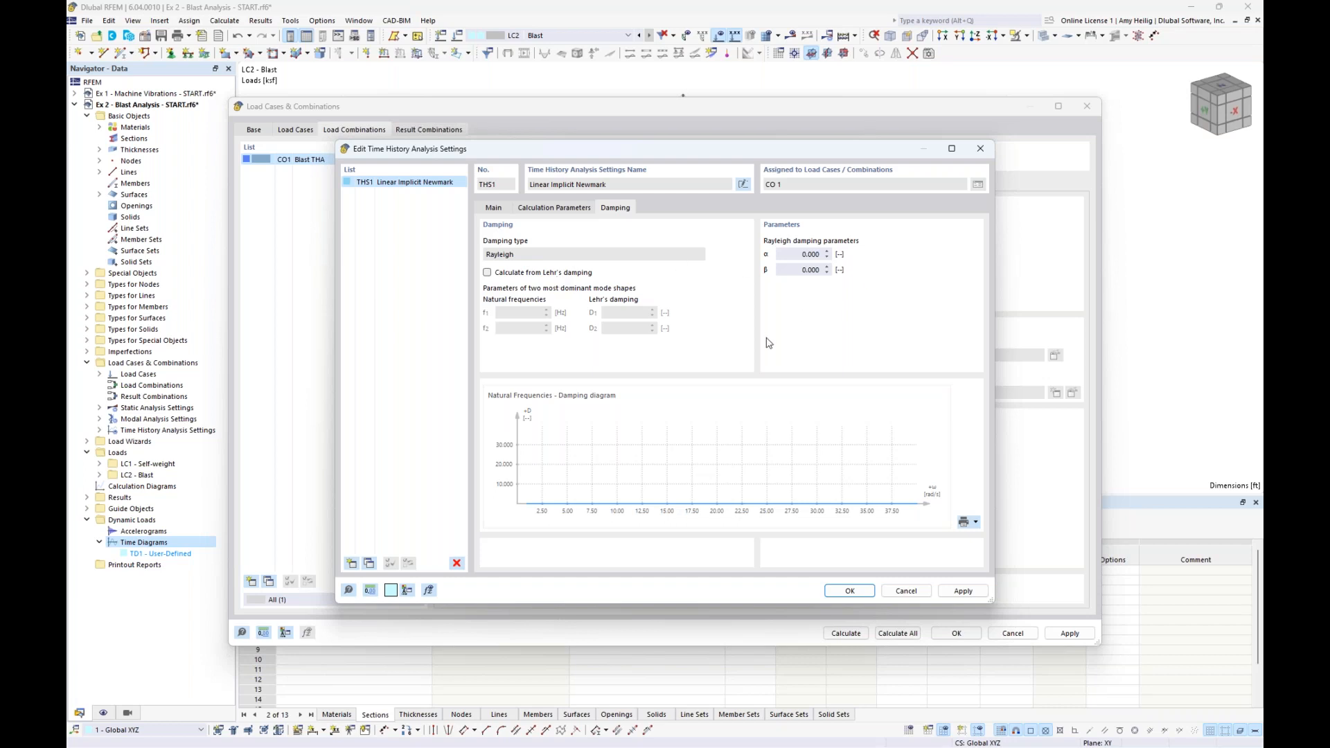
pyautogui.click(849, 591)
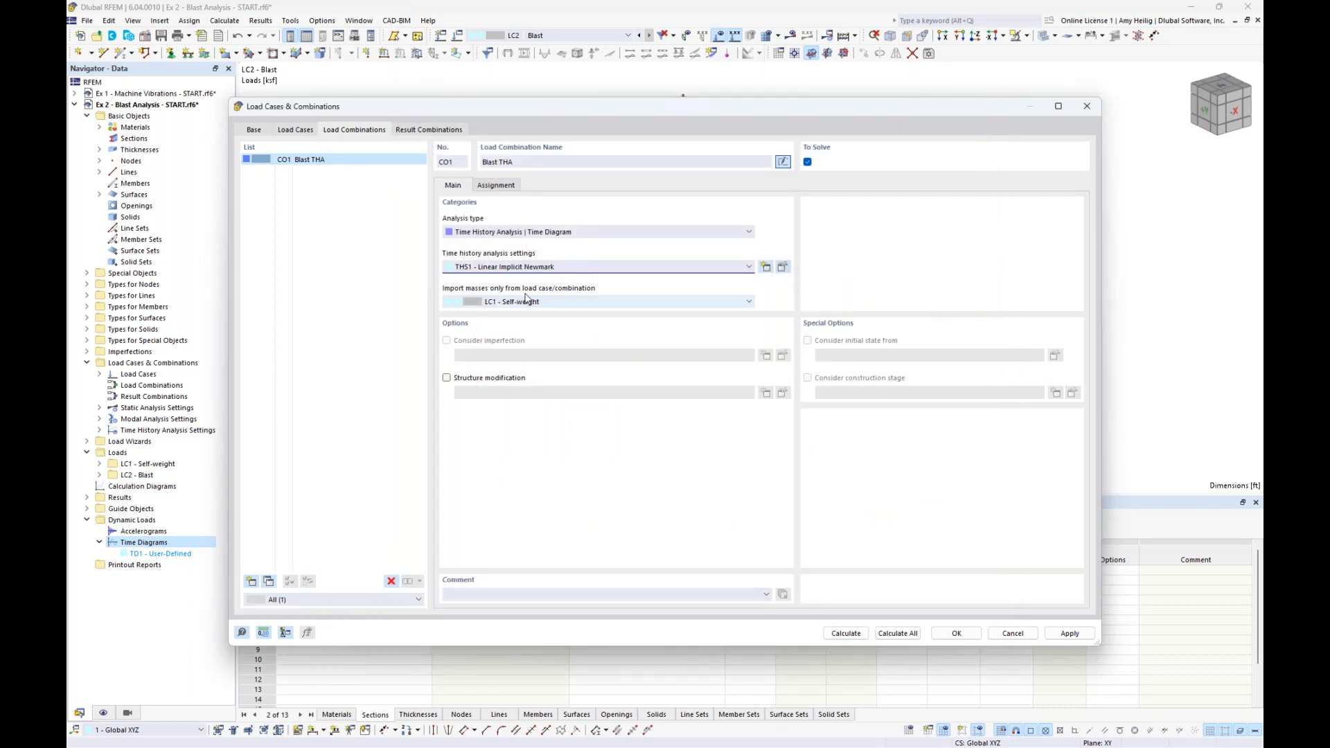
# Import the combination's masses from LC1 - Self-weight and assign load case LC2 - Blast to it
pyautogui.click(592, 303)
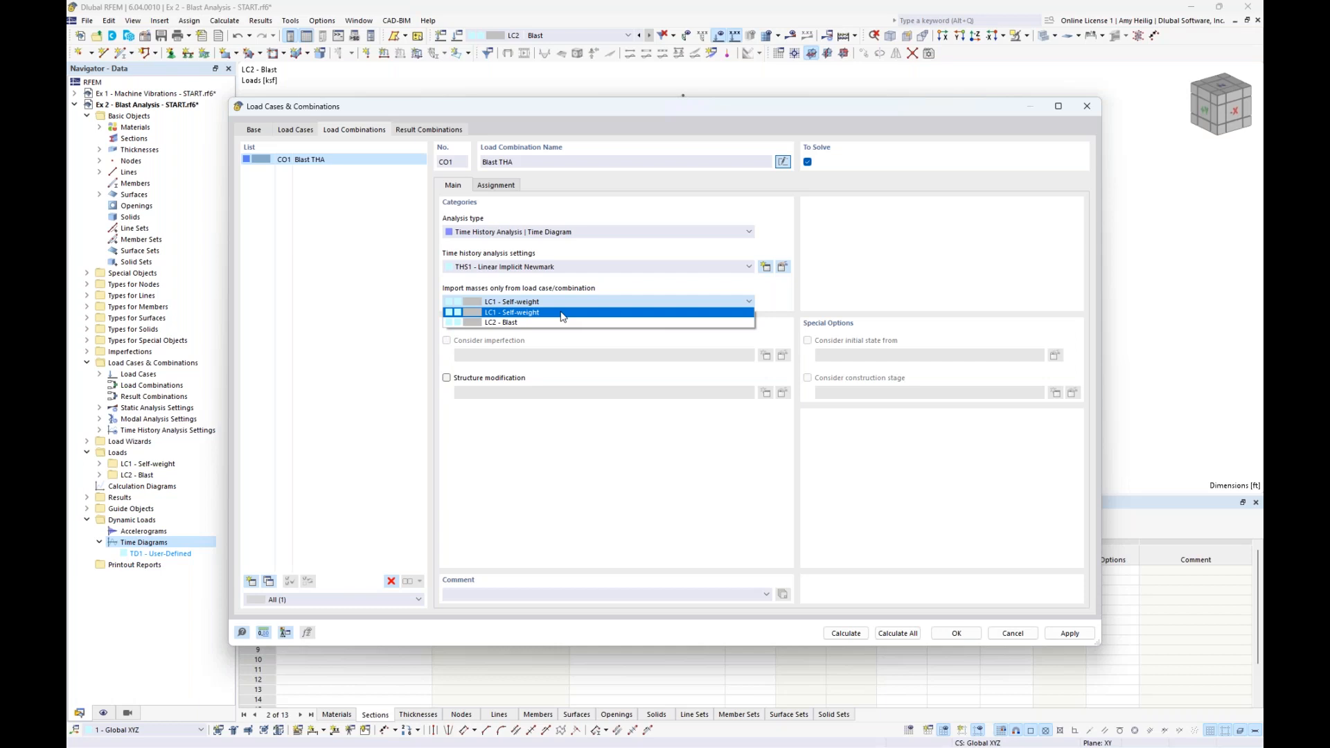
pyautogui.click(561, 313)
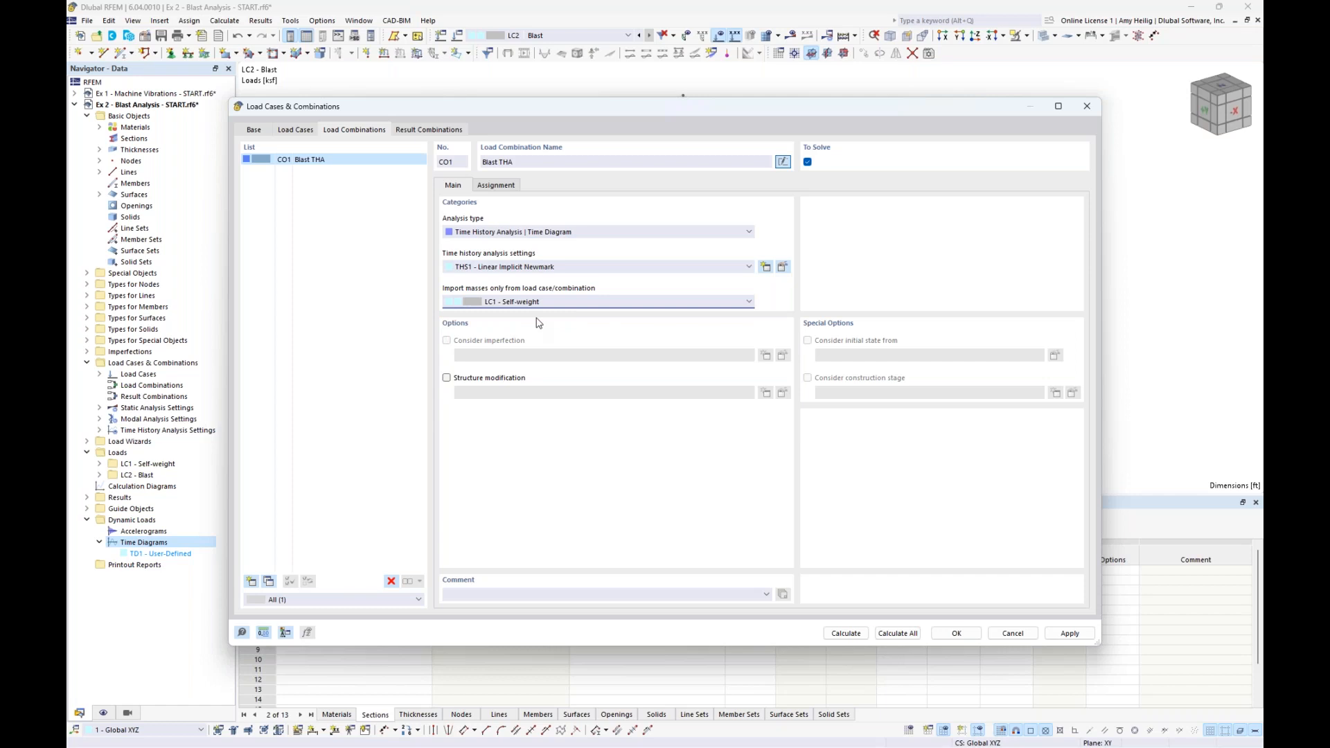
pyautogui.click(498, 187)
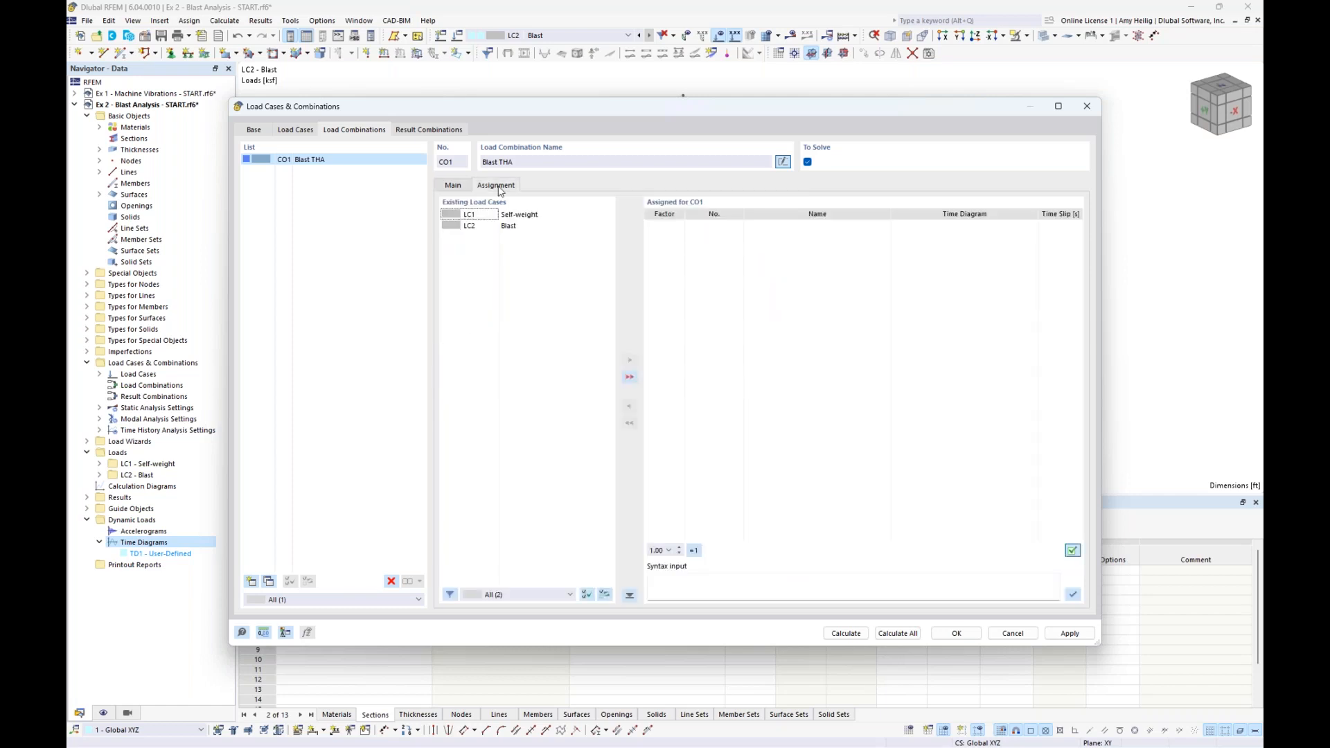
pyautogui.click(506, 226)
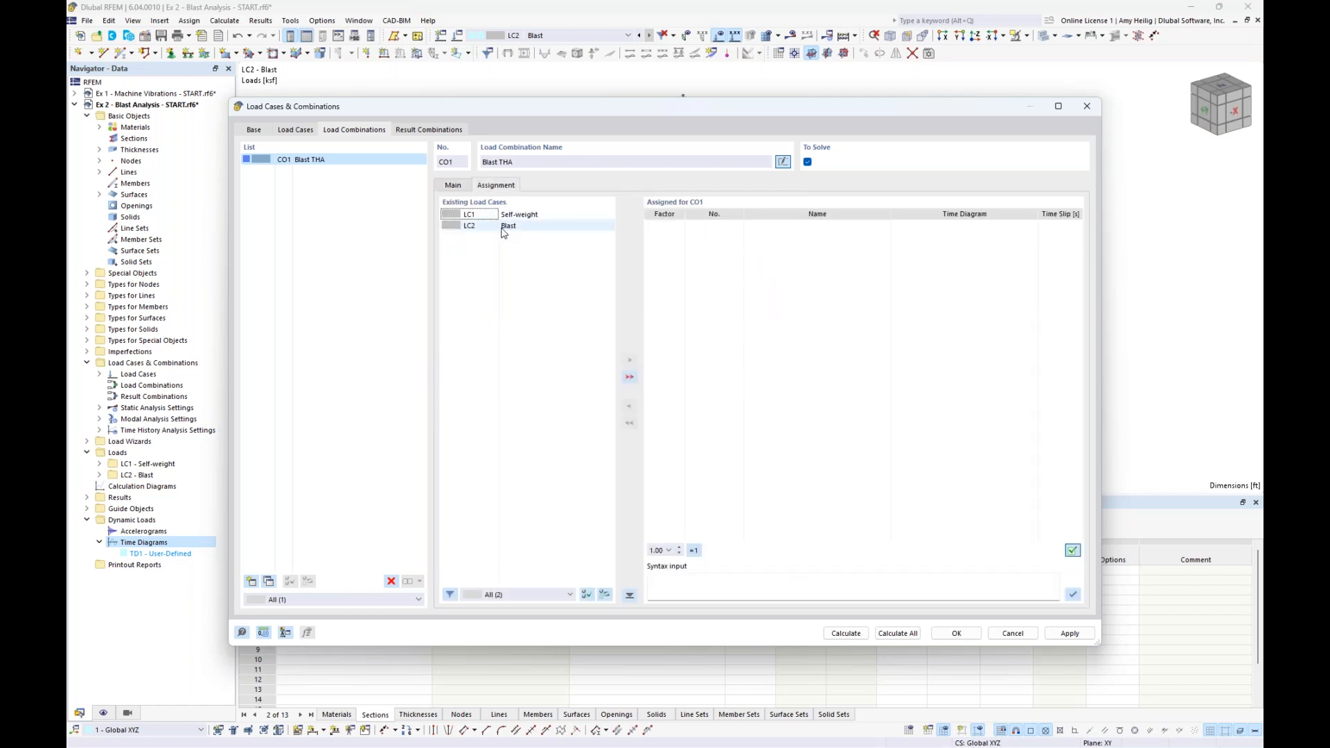
pyautogui.doubleClick(506, 227)
pyautogui.moveTo(601, 115); pyautogui.dragTo(582, 418)
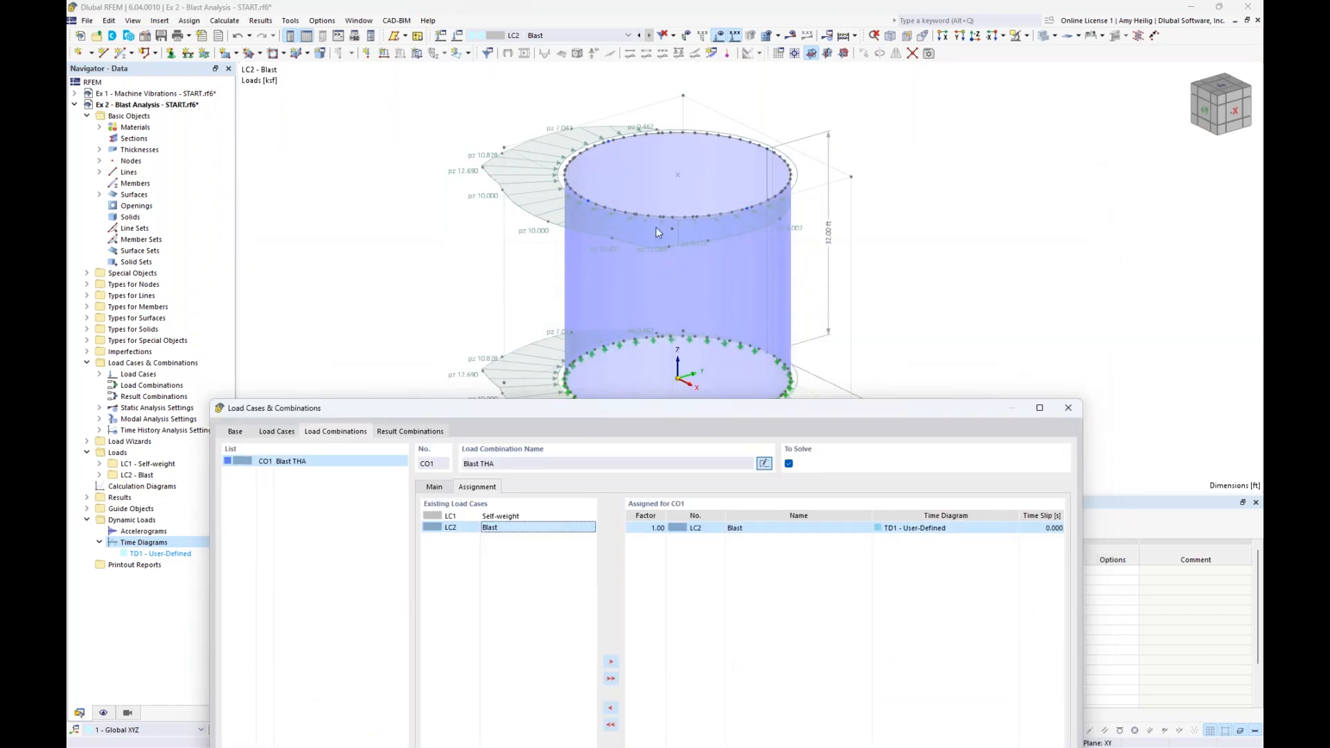
pyautogui.moveTo(743, 408); pyautogui.dragTo(757, 102)
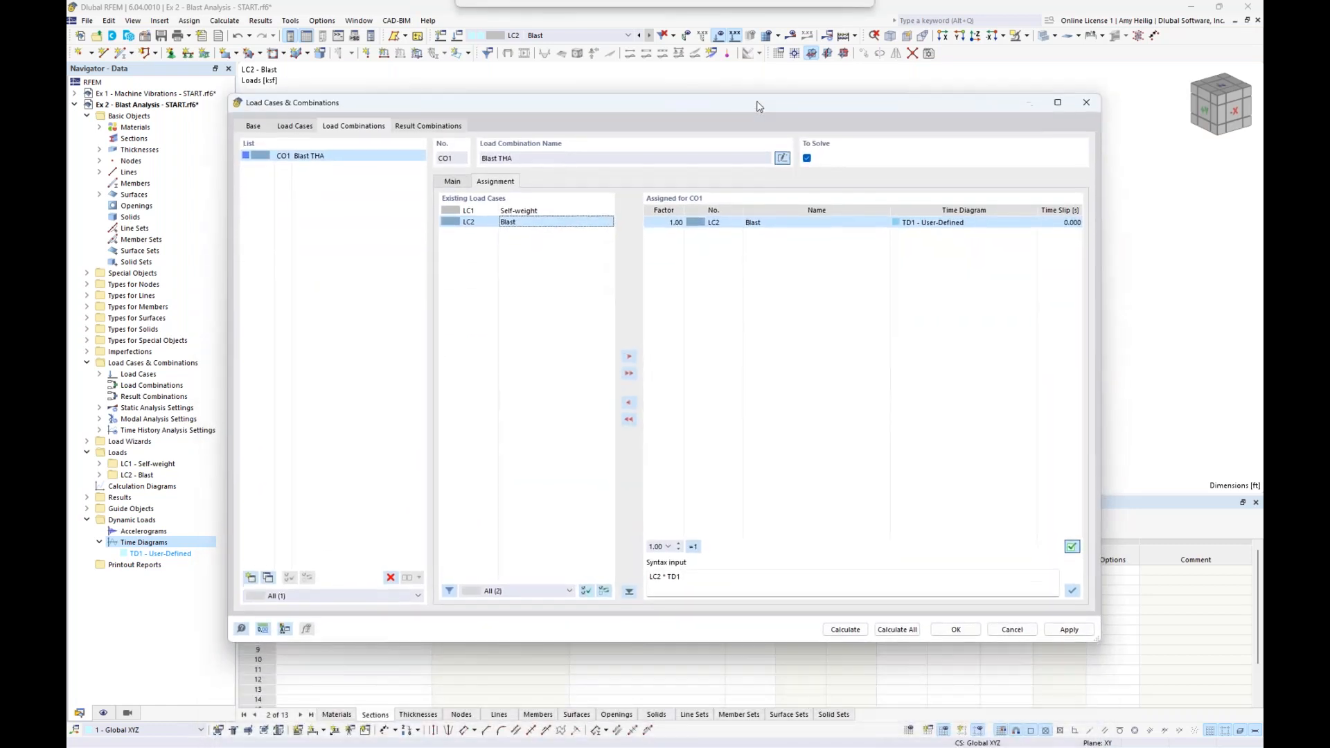
# Assign time diagram TD1 - User-Defined to the blast load case and calculate the load combination
pyautogui.click(969, 224)
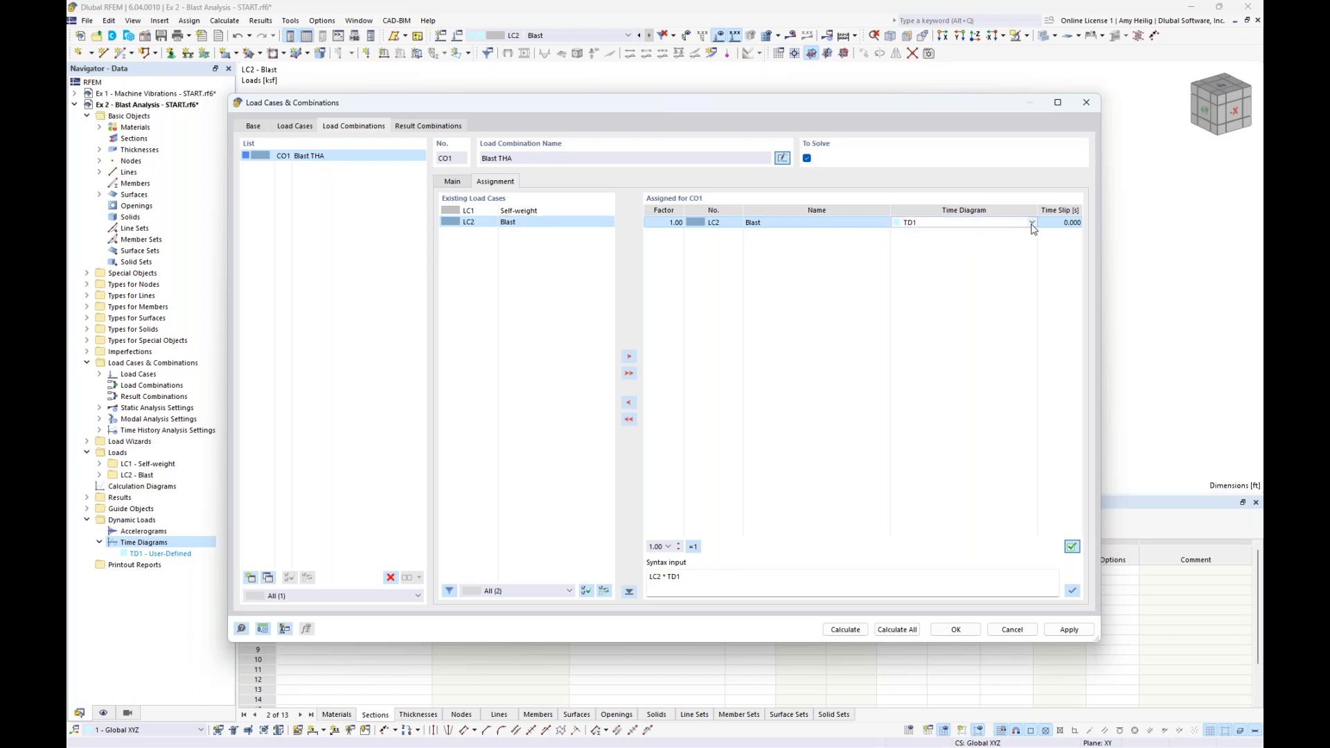
pyautogui.click(1032, 222)
pyautogui.click(944, 233)
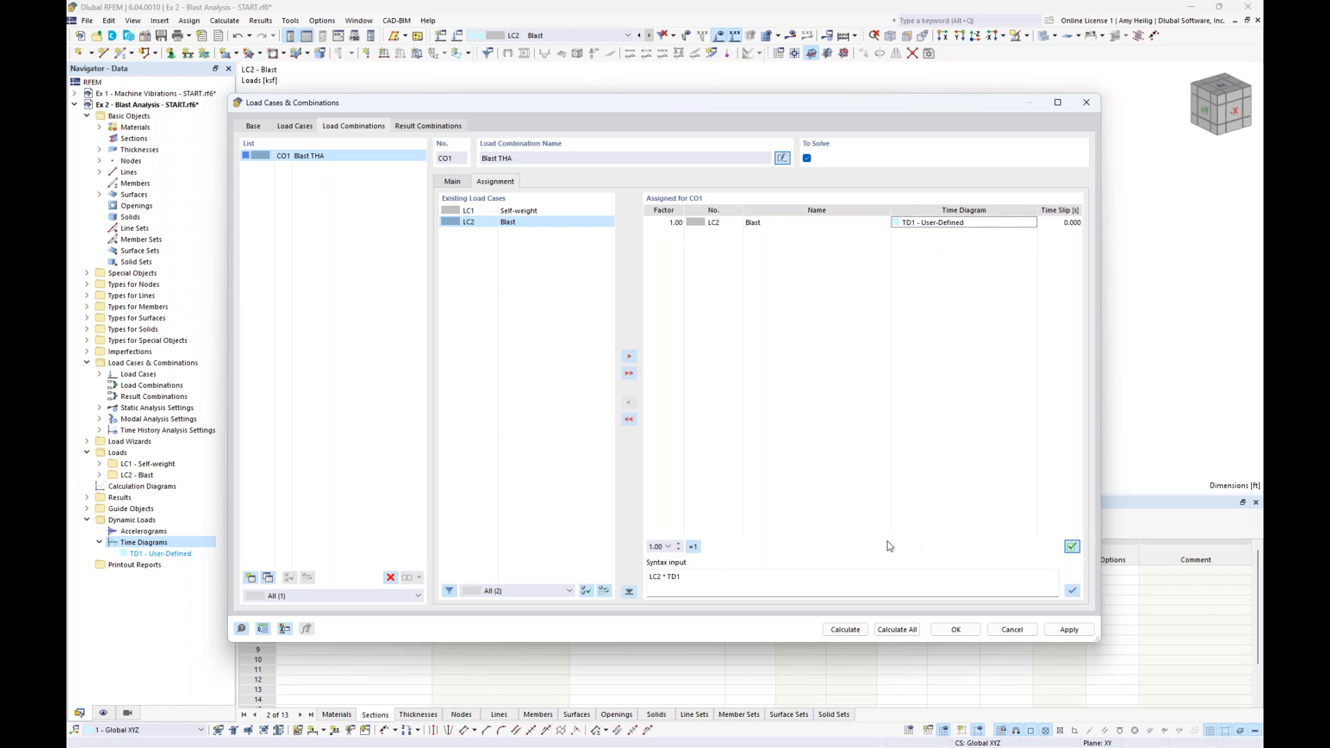
pyautogui.click(846, 629)
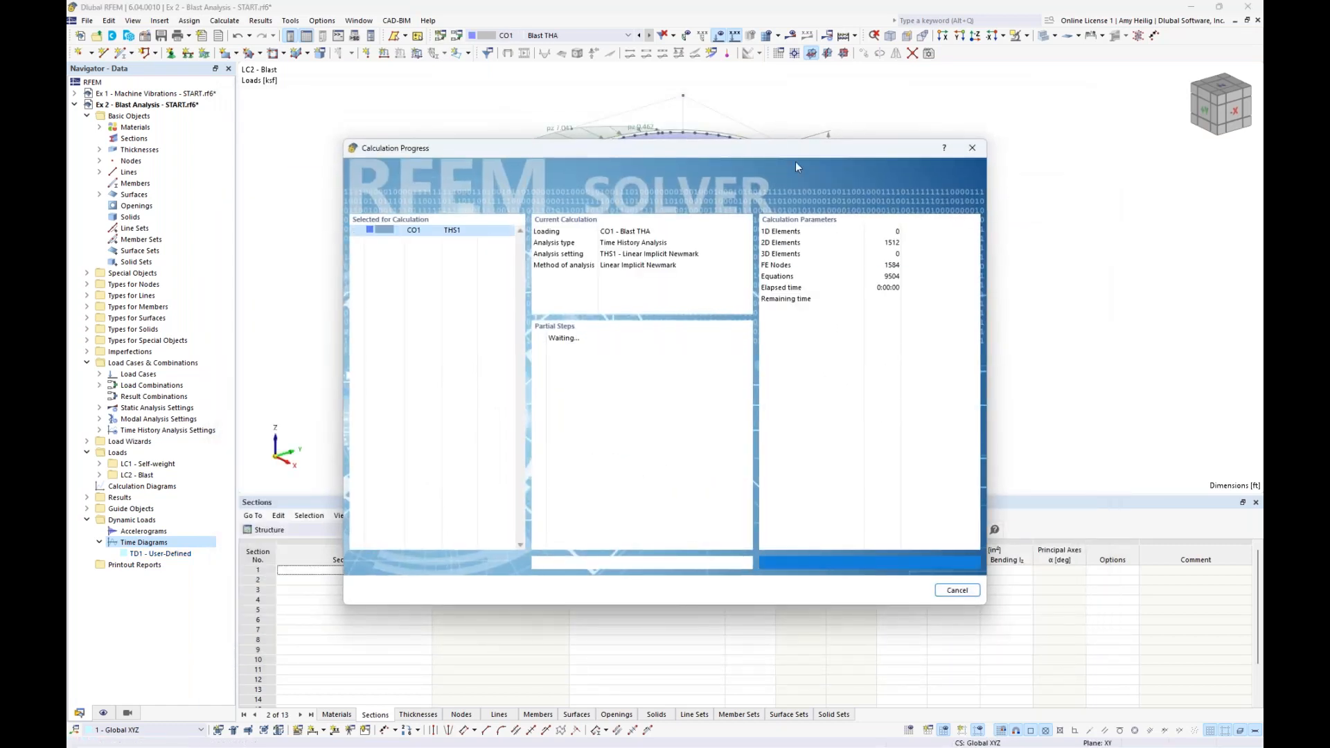
pyautogui.moveTo(771, 151)
pyautogui.mouseDown()
pyautogui.moveTo(795, 312)
pyautogui.moveTo(767, 35)
pyautogui.moveTo(773, 134)
pyautogui.mouseUp()
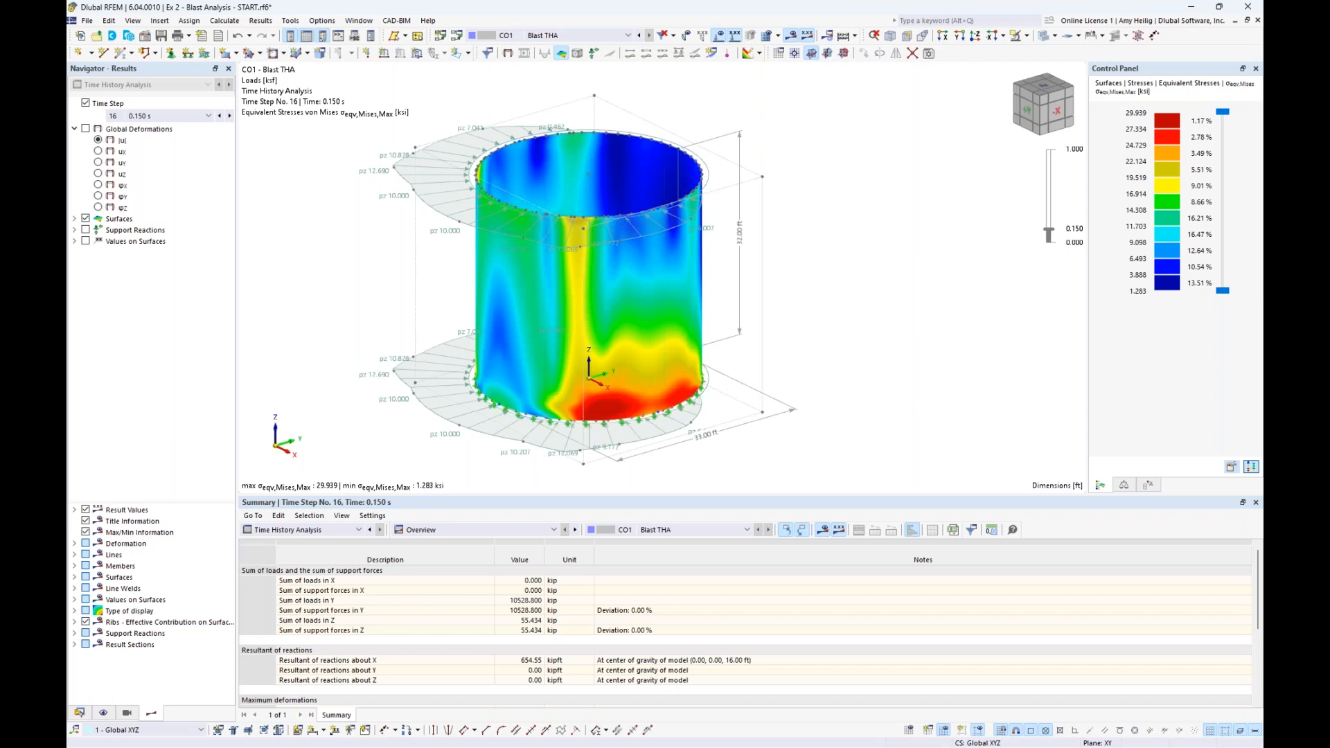
# Hide the loads on the cylinder and display the global deformations |u| with the undeformed model as a wireframe
pyautogui.moveTo(815, 181); pyautogui.dragTo(857, 174, button='middle')
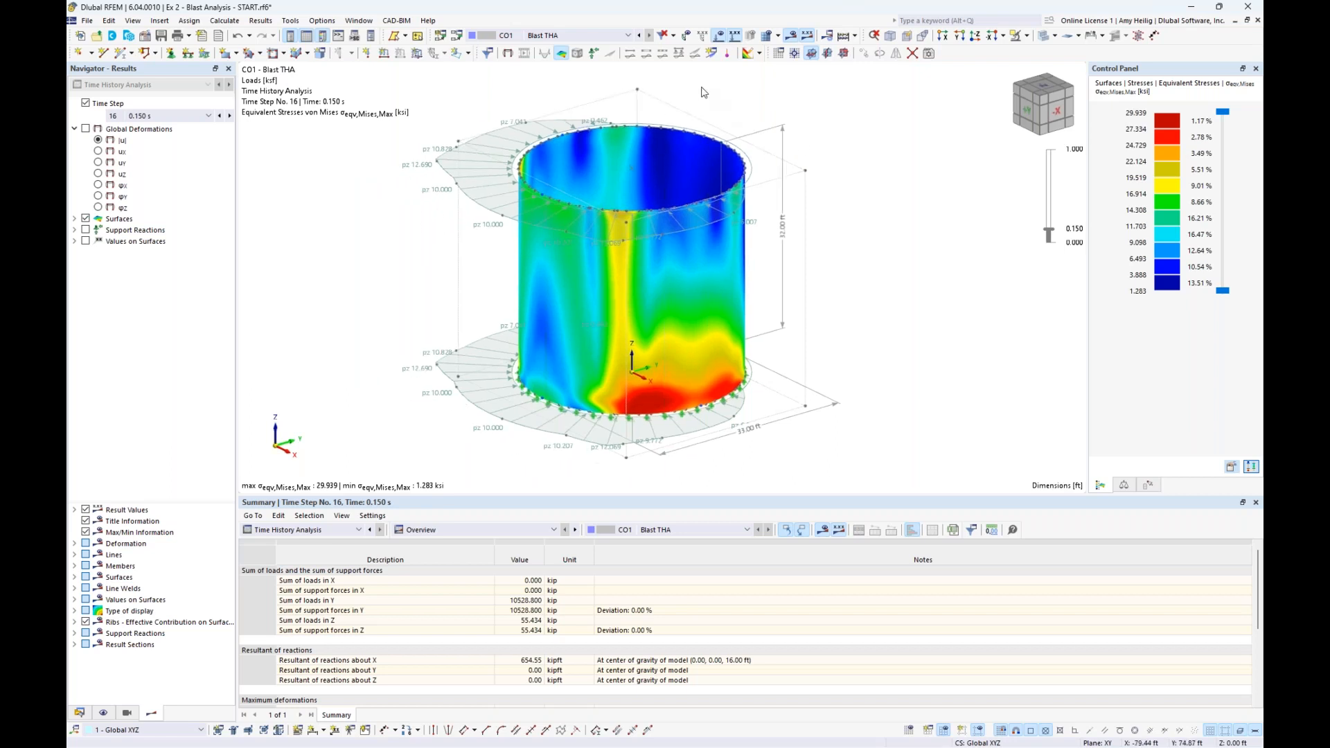
pyautogui.click(719, 36)
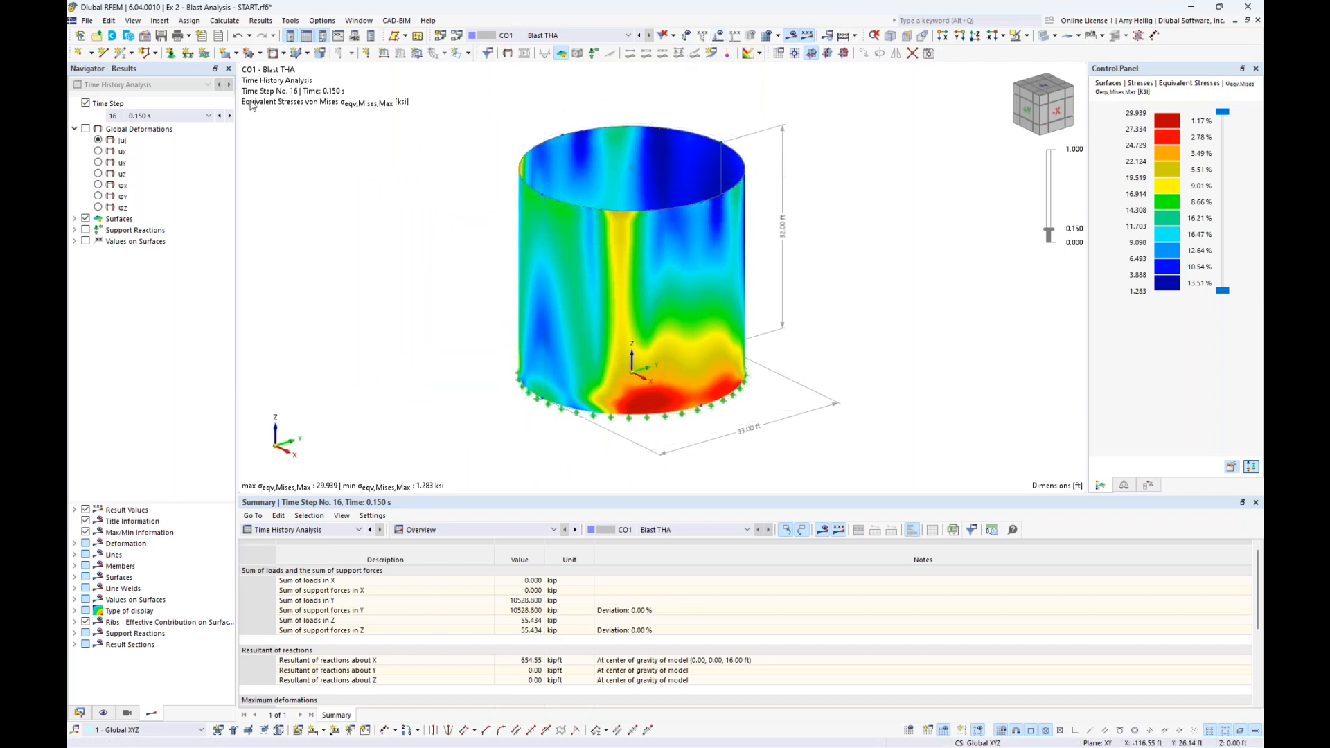
pyautogui.click(86, 129)
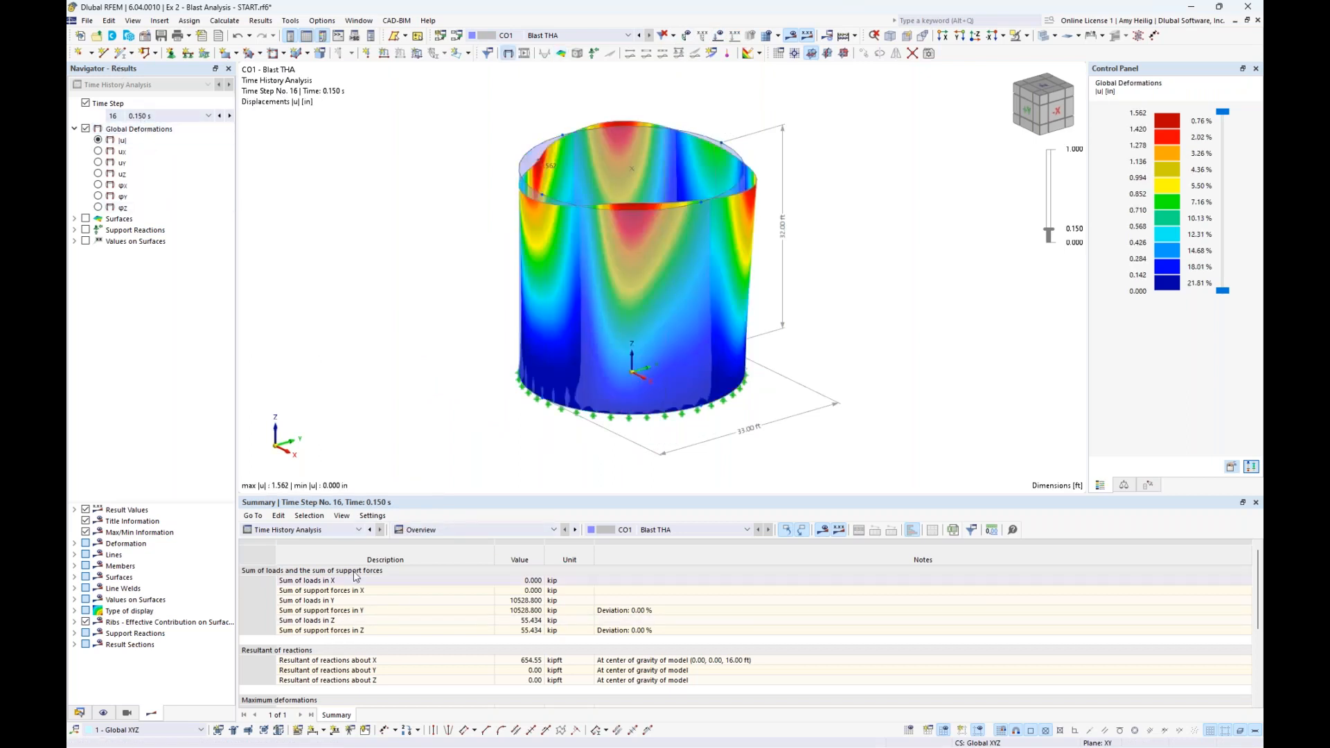
pyautogui.click(1042, 37)
# View the cylinder's deformation at time step 1 (0.000 s) and at time step 16 (0.150 s)
pyautogui.click(207, 116)
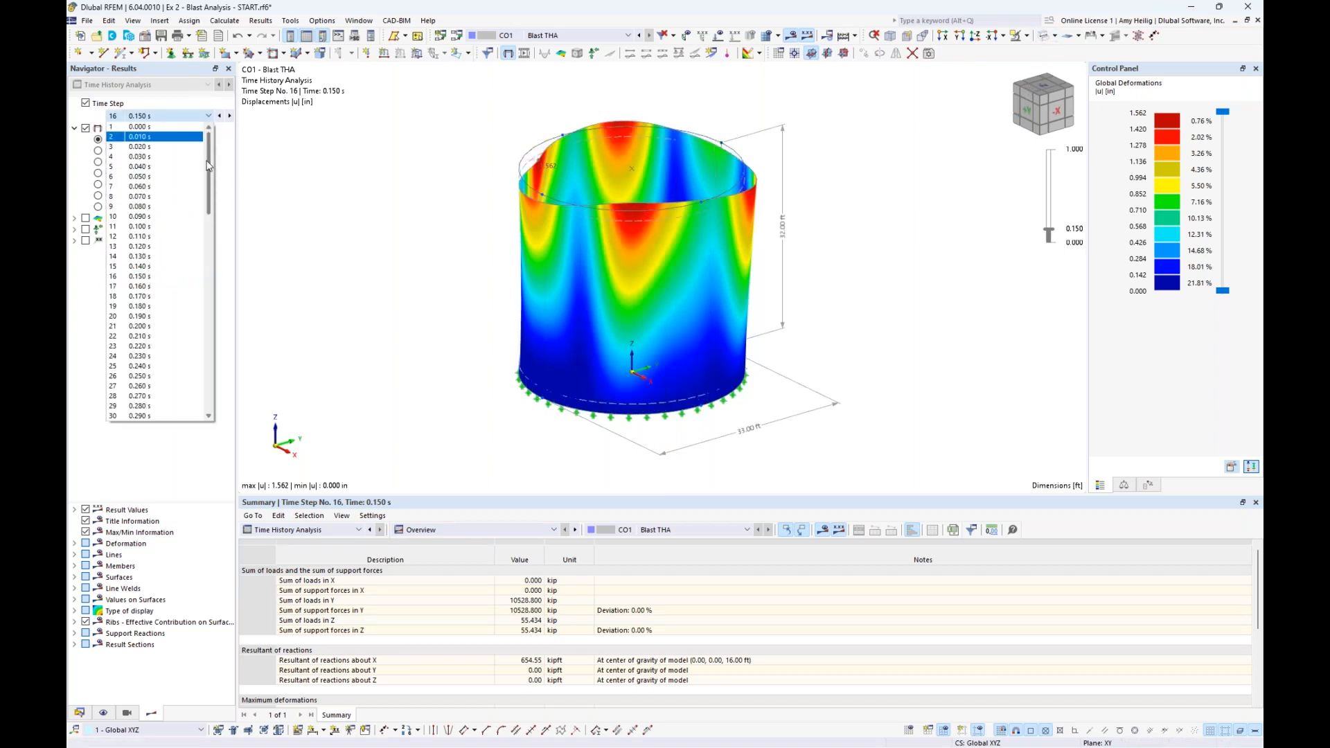
pyautogui.click(185, 126)
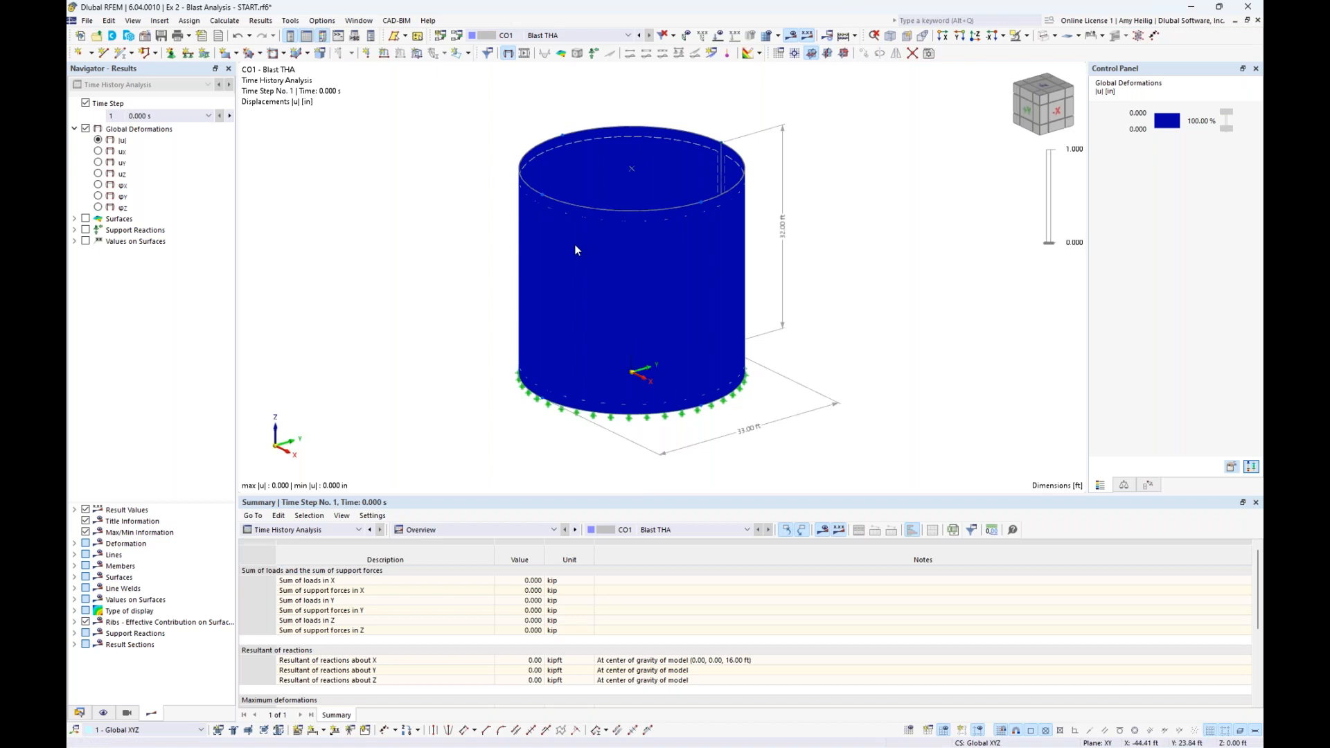
pyautogui.click(209, 115)
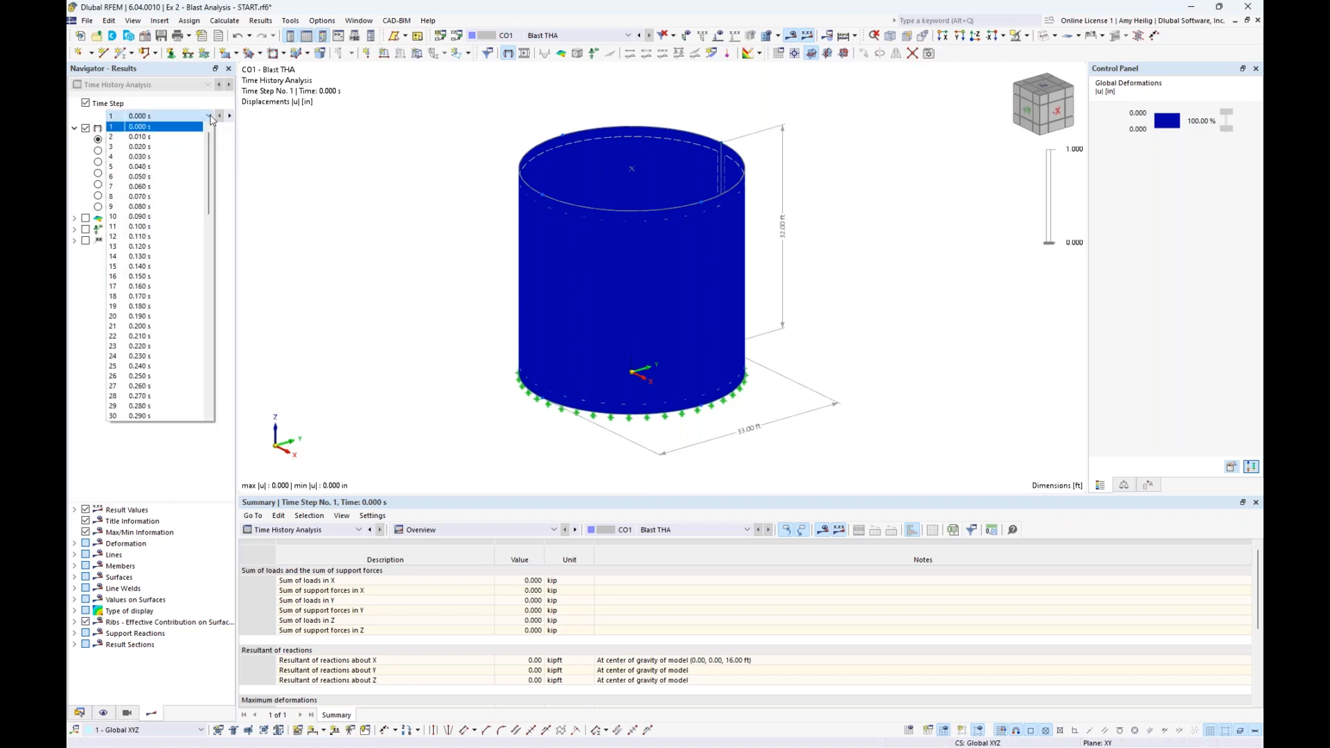
pyautogui.click(166, 277)
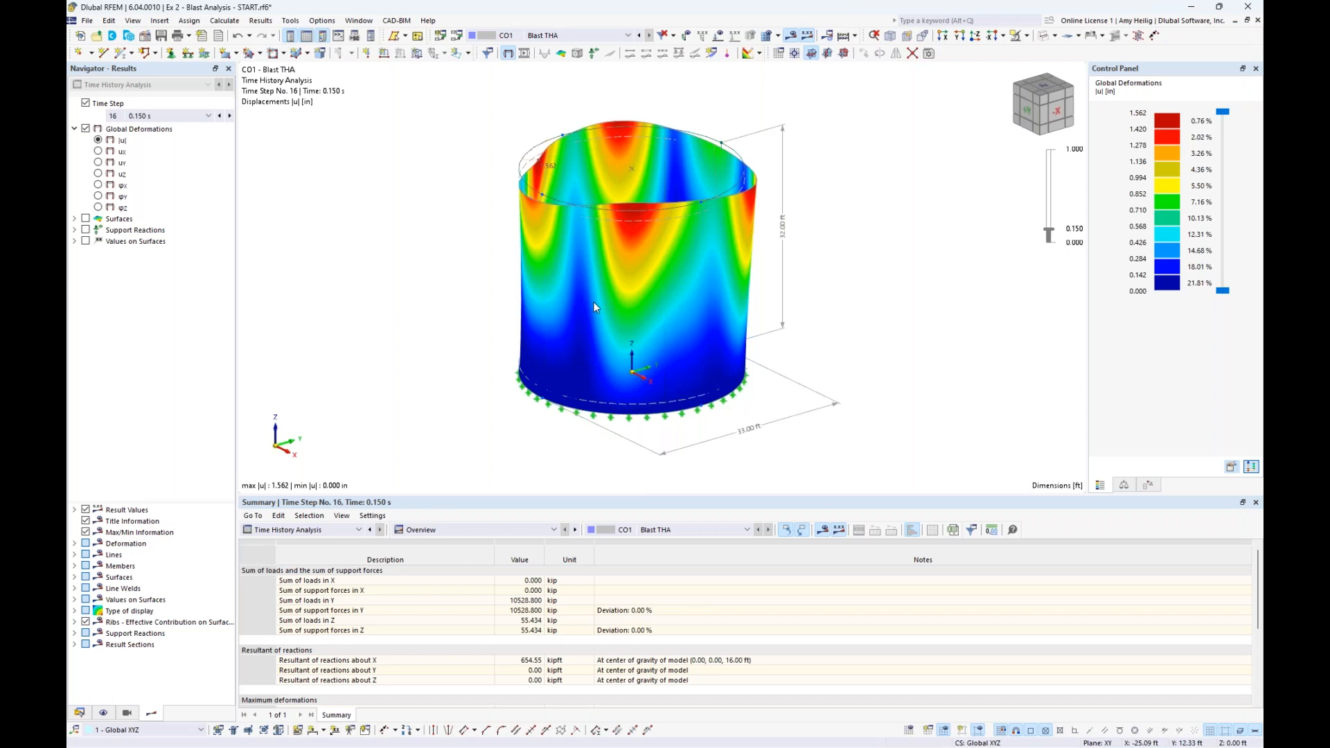
# Advance the deformation results one time step at a time from 0.150 s to 0.310 s
pyautogui.click(230, 117)
pyautogui.click(230, 117)
pyautogui.click(230, 116)
pyautogui.click(230, 117)
pyautogui.click(229, 116)
pyautogui.click(230, 116)
pyautogui.click(230, 116)
pyautogui.click(230, 116)
pyautogui.click(230, 116)
pyautogui.click(230, 116)
pyautogui.click(230, 116)
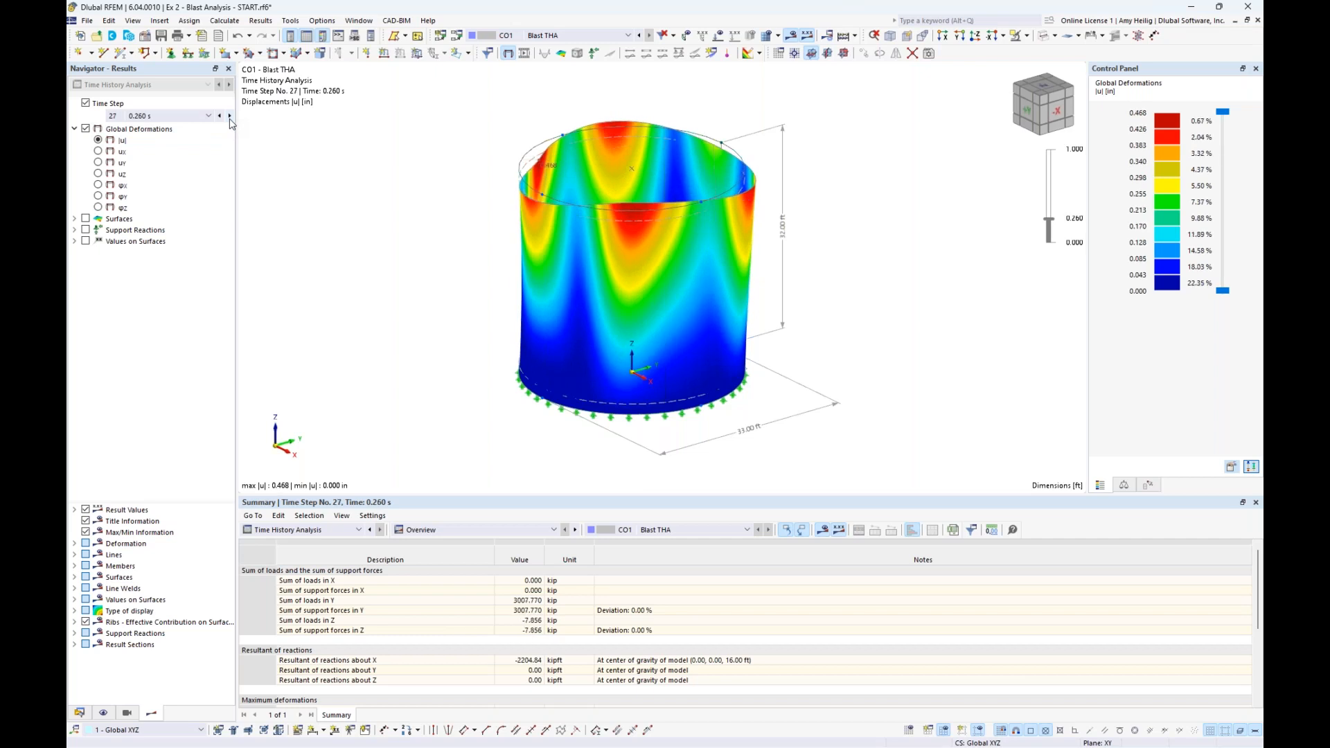
pyautogui.click(230, 116)
pyautogui.click(230, 116)
pyautogui.click(230, 117)
pyautogui.click(230, 117)
pyautogui.click(230, 116)
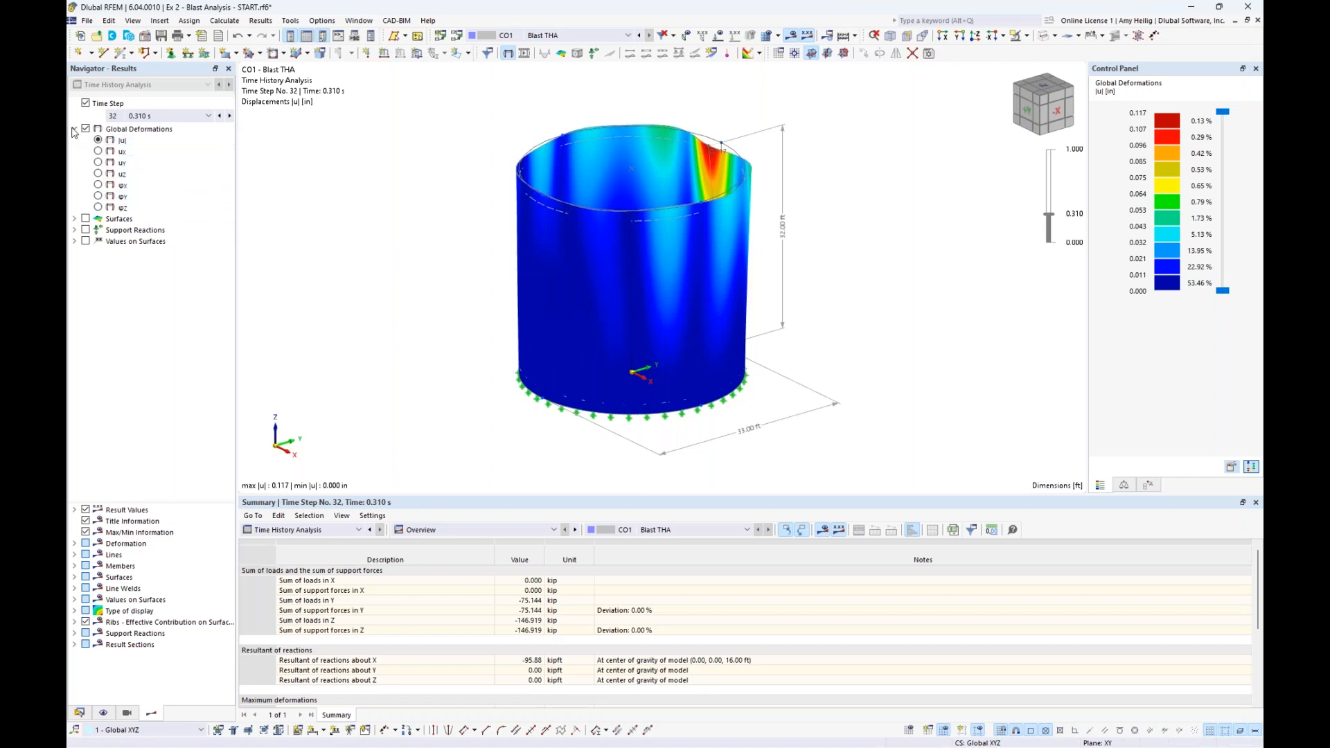
# Display the surface equivalent stresses von Mises σeqv,Mises,Max on the cylinder at time step 16 (0.150 s)
pyautogui.click(209, 117)
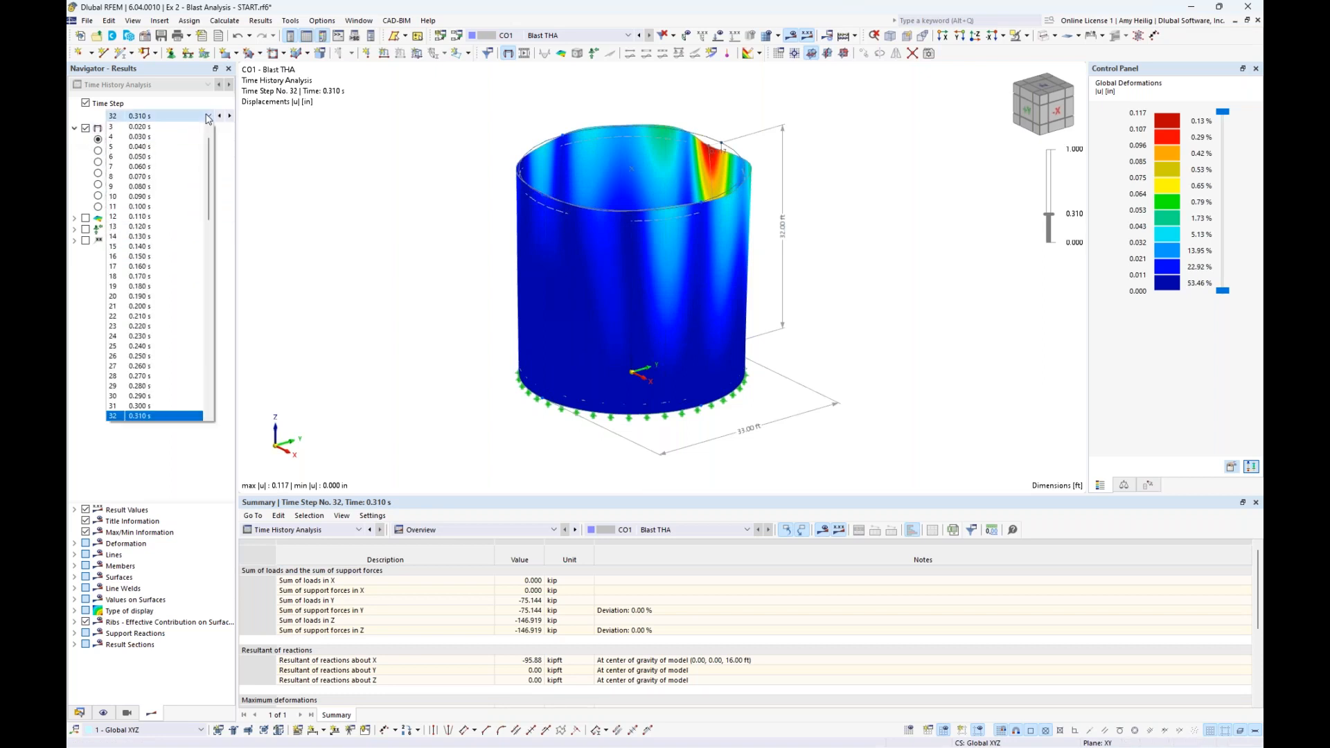
pyautogui.click(160, 256)
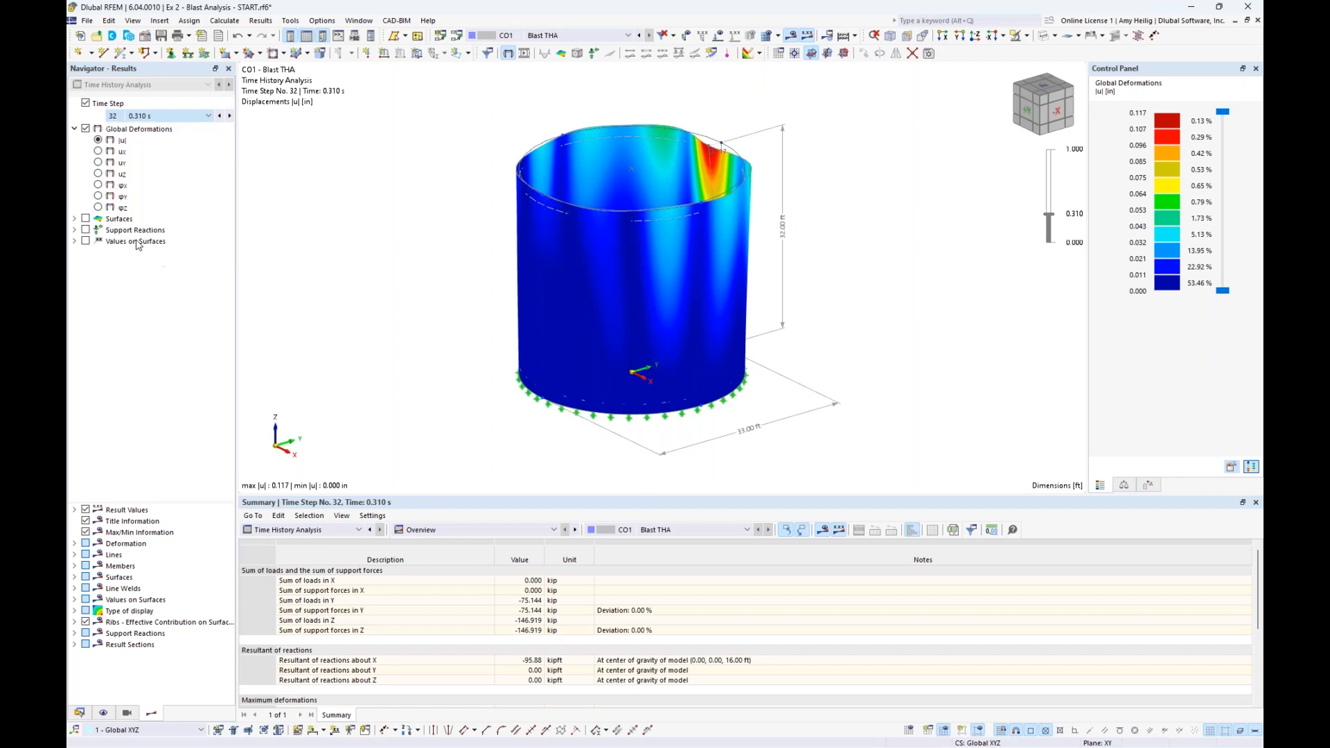
pyautogui.click(74, 129)
pyautogui.click(75, 140)
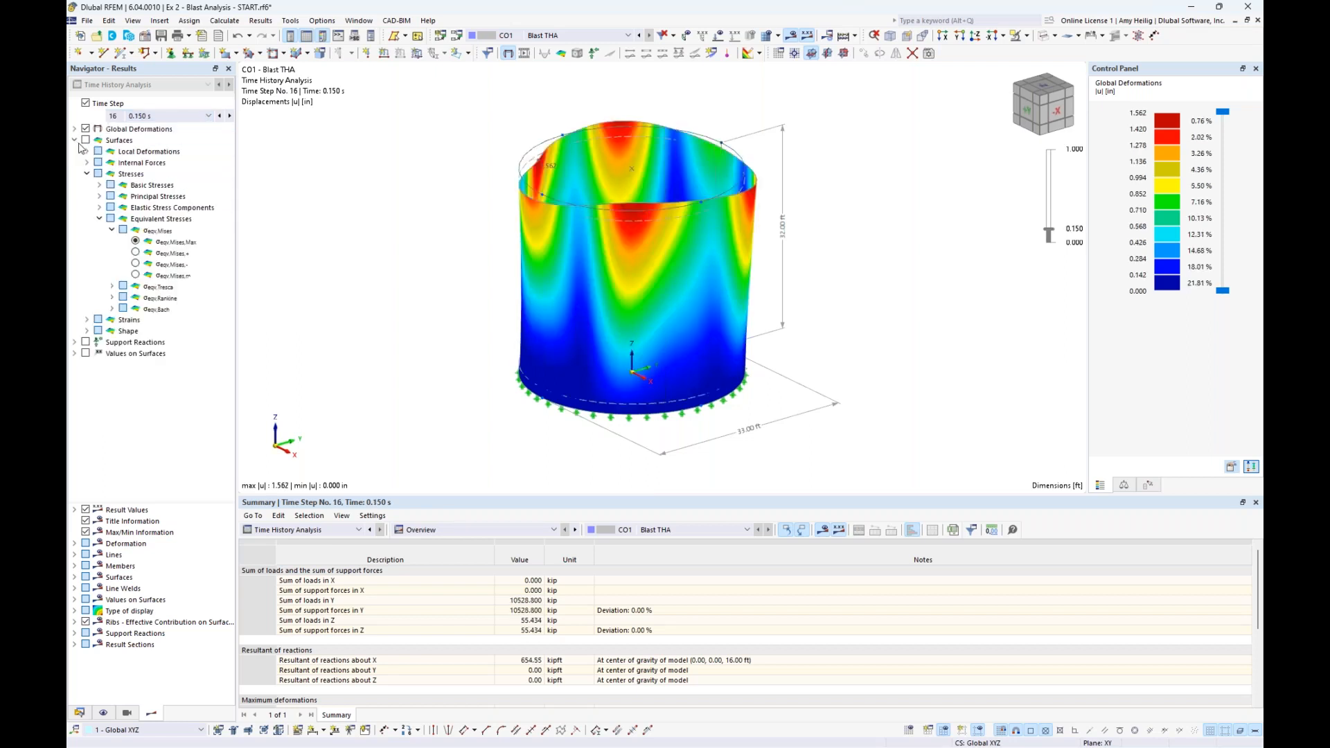
pyautogui.click(86, 139)
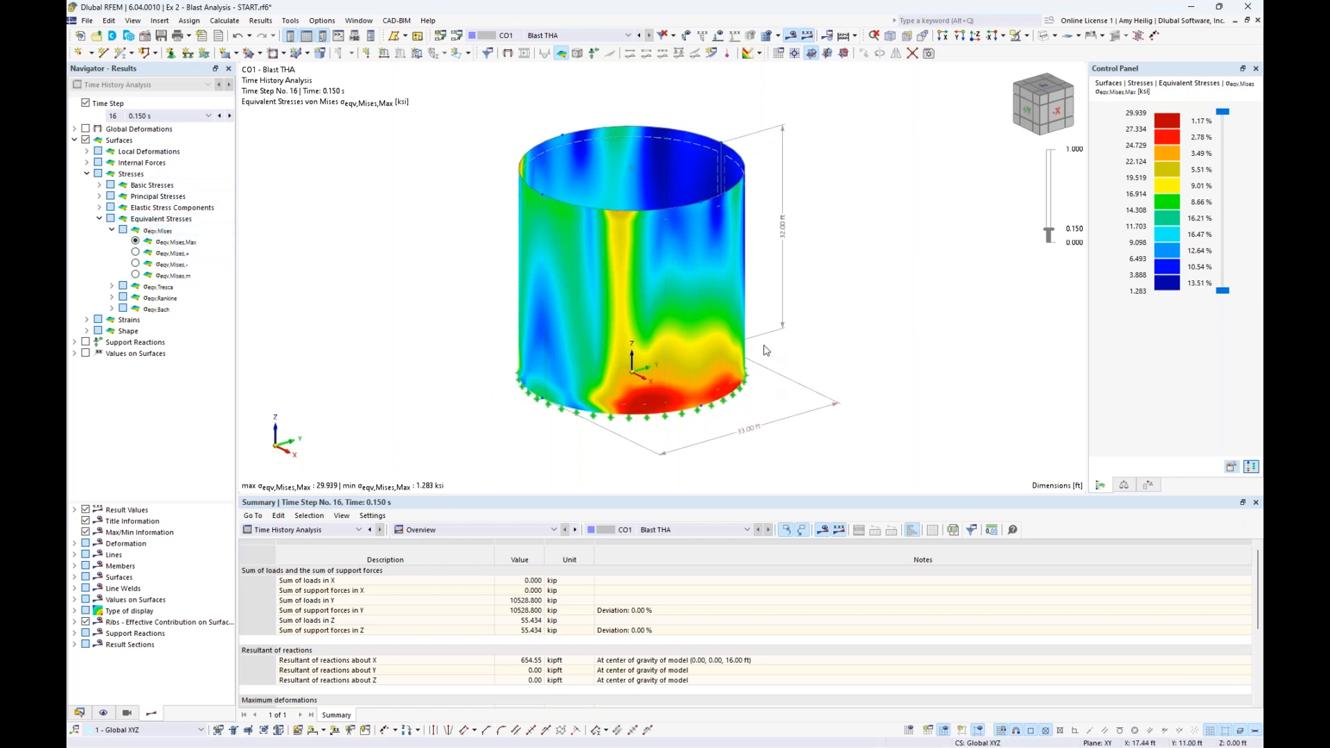
# Show the envelope of all time steps for the von Mises surface stresses, limited to Max Values
pyautogui.click(74, 141)
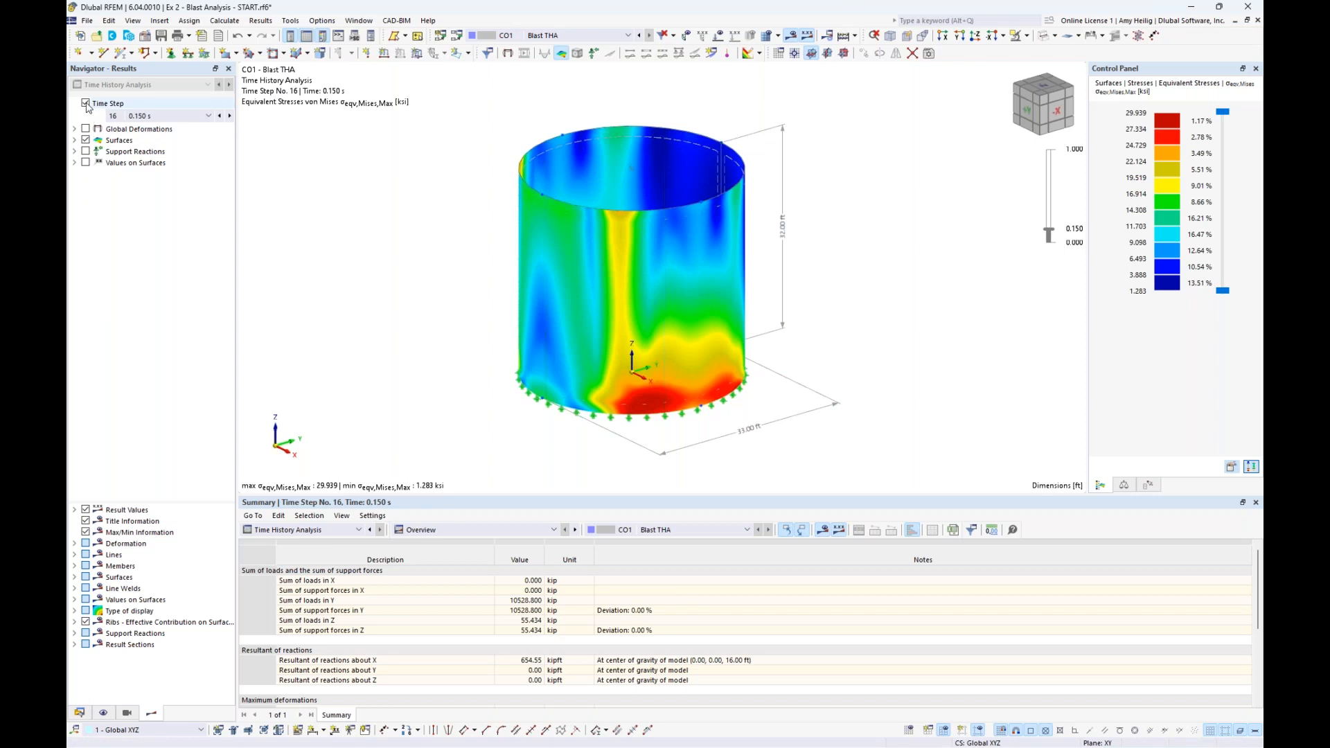
pyautogui.click(74, 140)
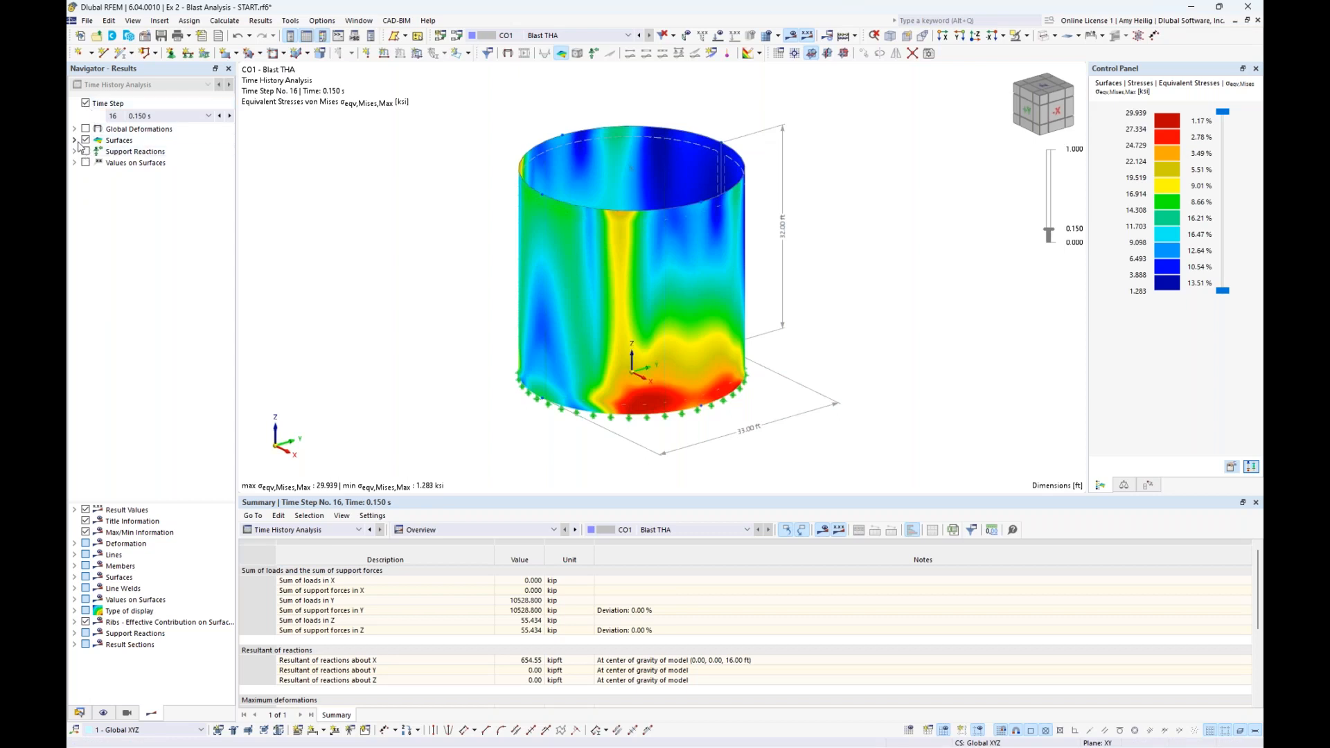
pyautogui.click(87, 174)
pyautogui.click(85, 103)
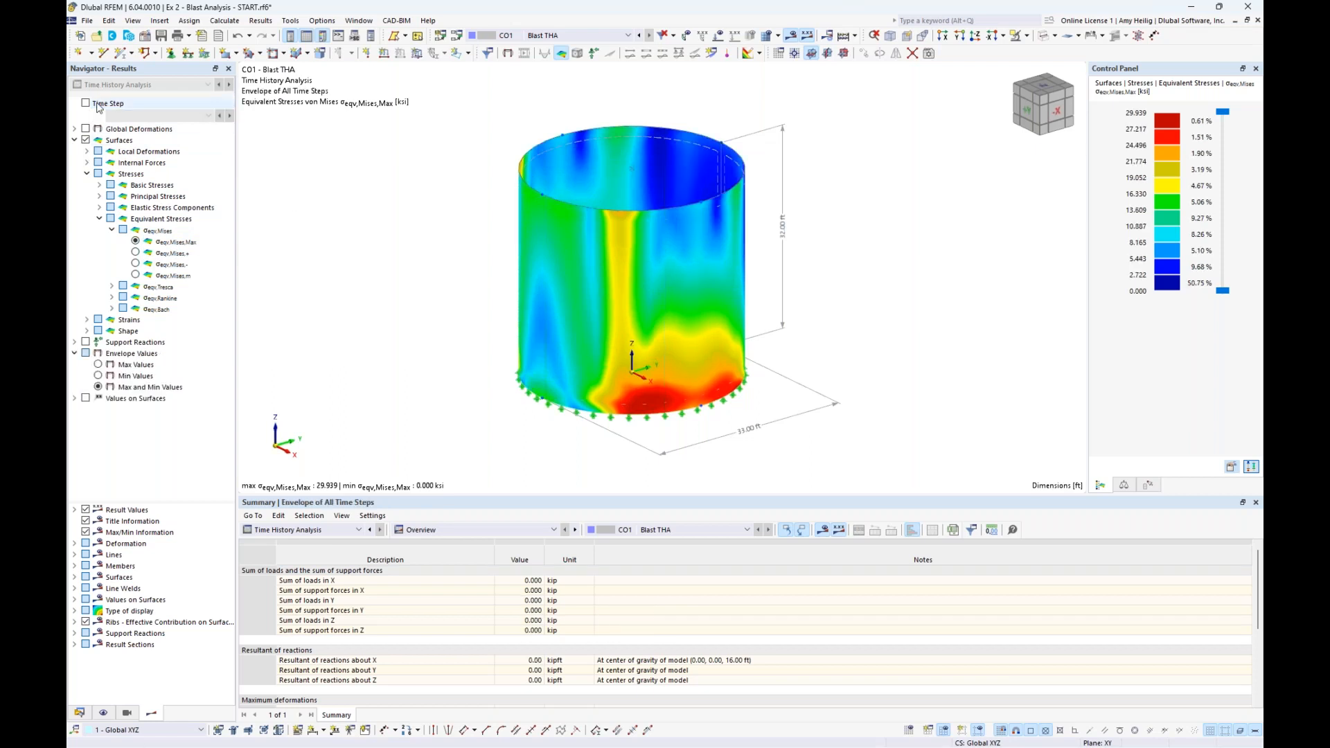
pyautogui.click(98, 365)
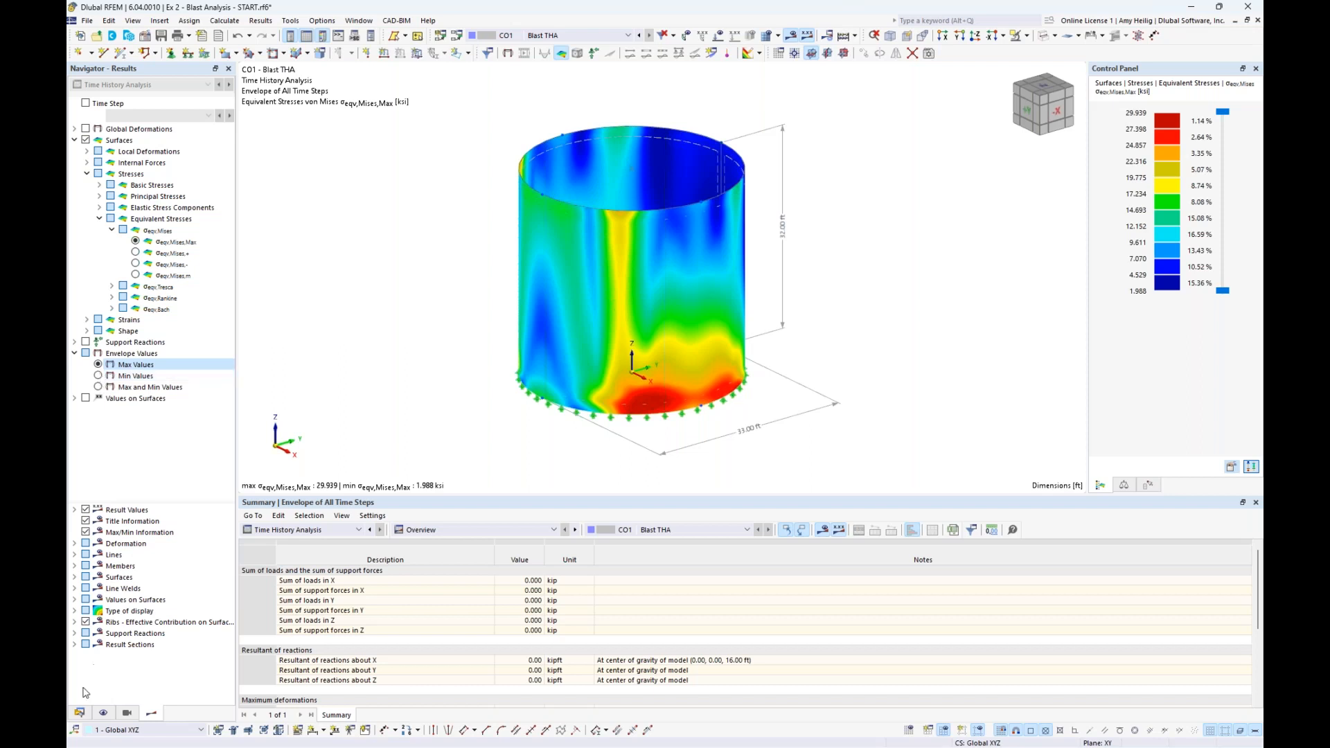
# Create a 2D calculation diagram from the Time History Analysis of CO1 - Blast THA, plotting Maximum Deformation |u| over time
pyautogui.click(79, 713)
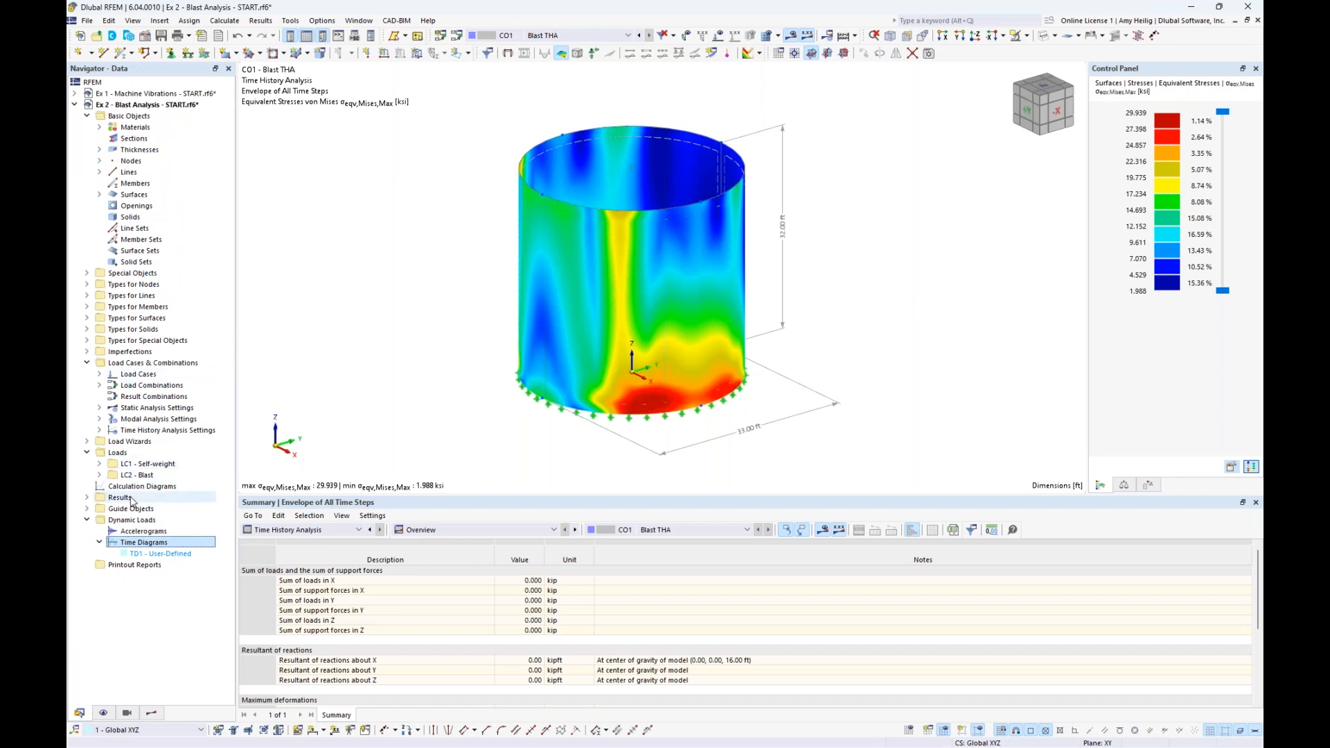
pyautogui.click(87, 452)
pyautogui.click(86, 363)
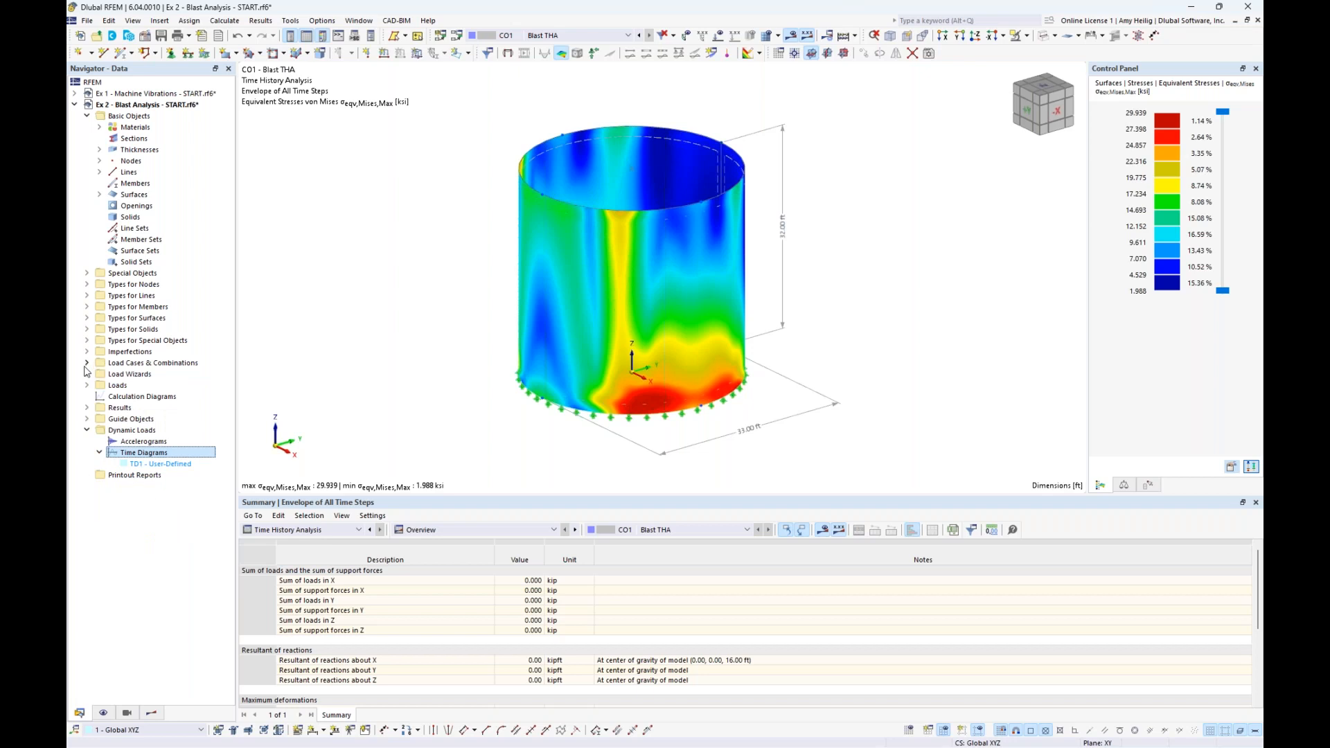
pyautogui.doubleClick(142, 396)
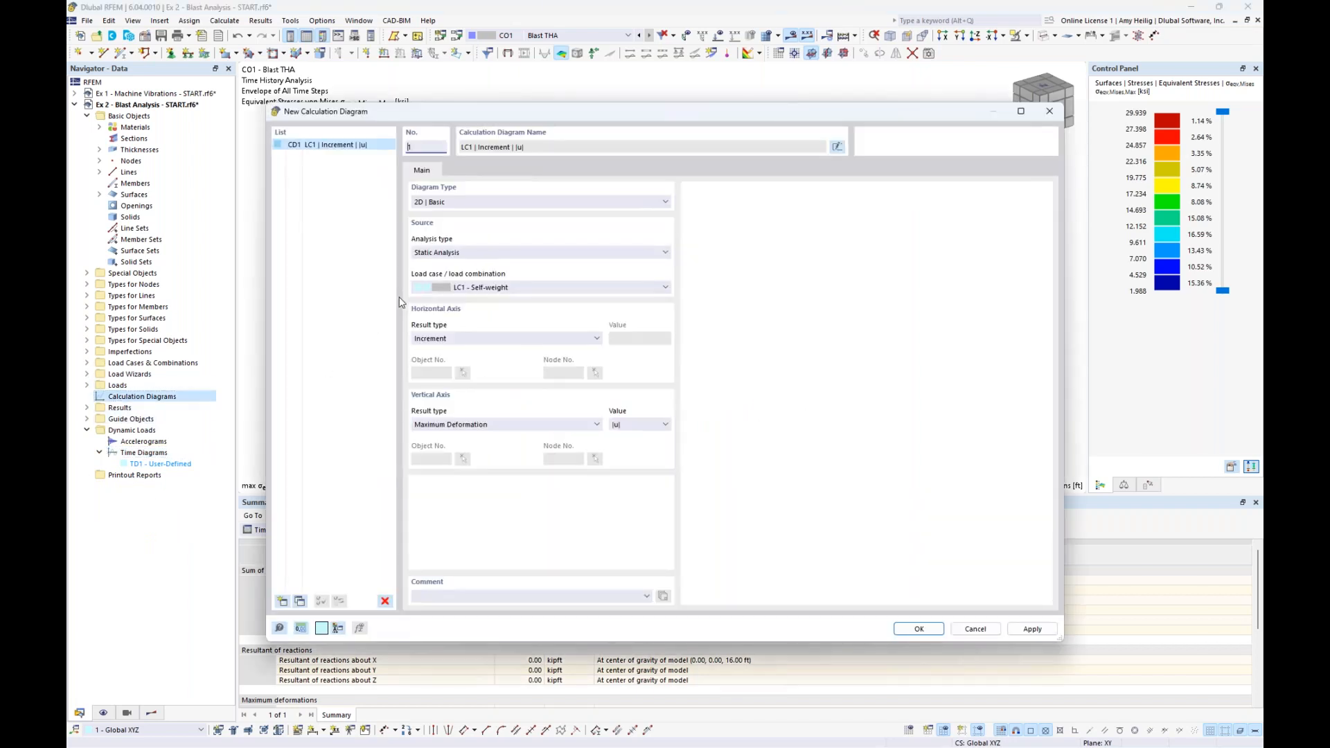
pyautogui.click(449, 253)
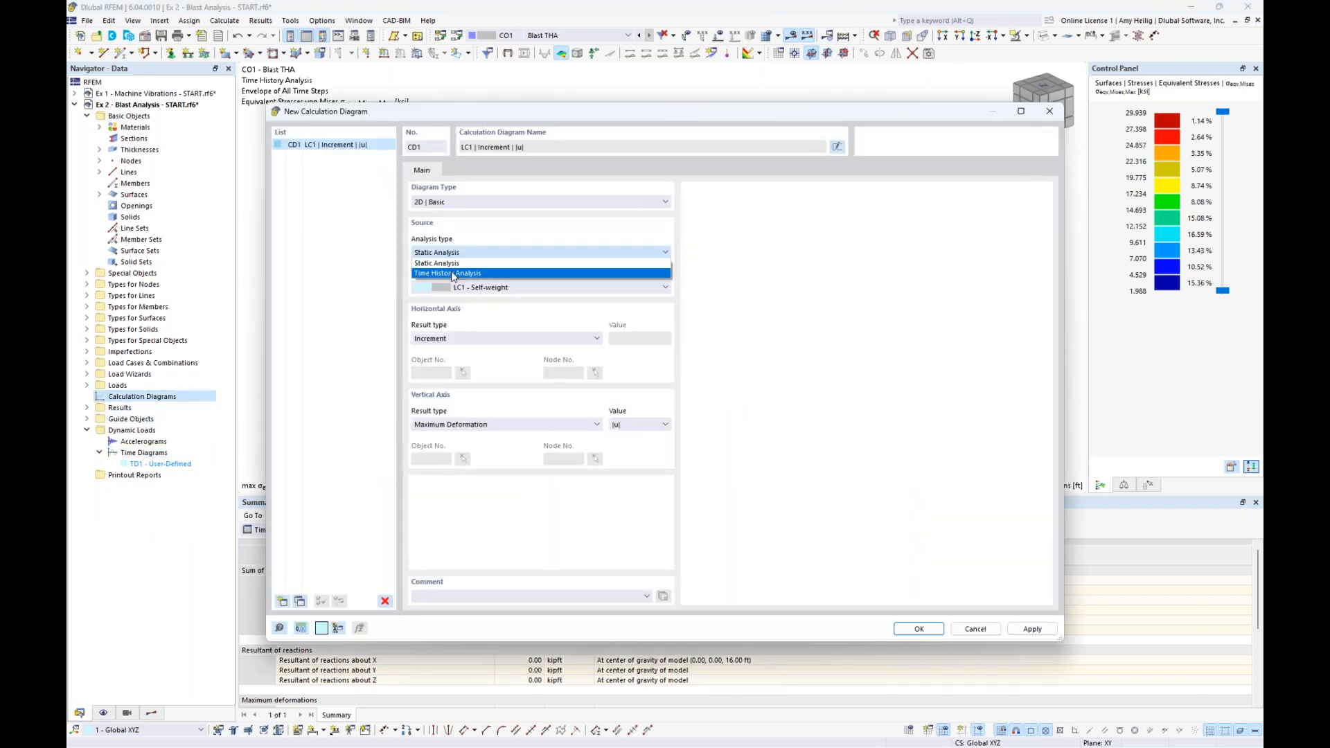
pyautogui.click(453, 274)
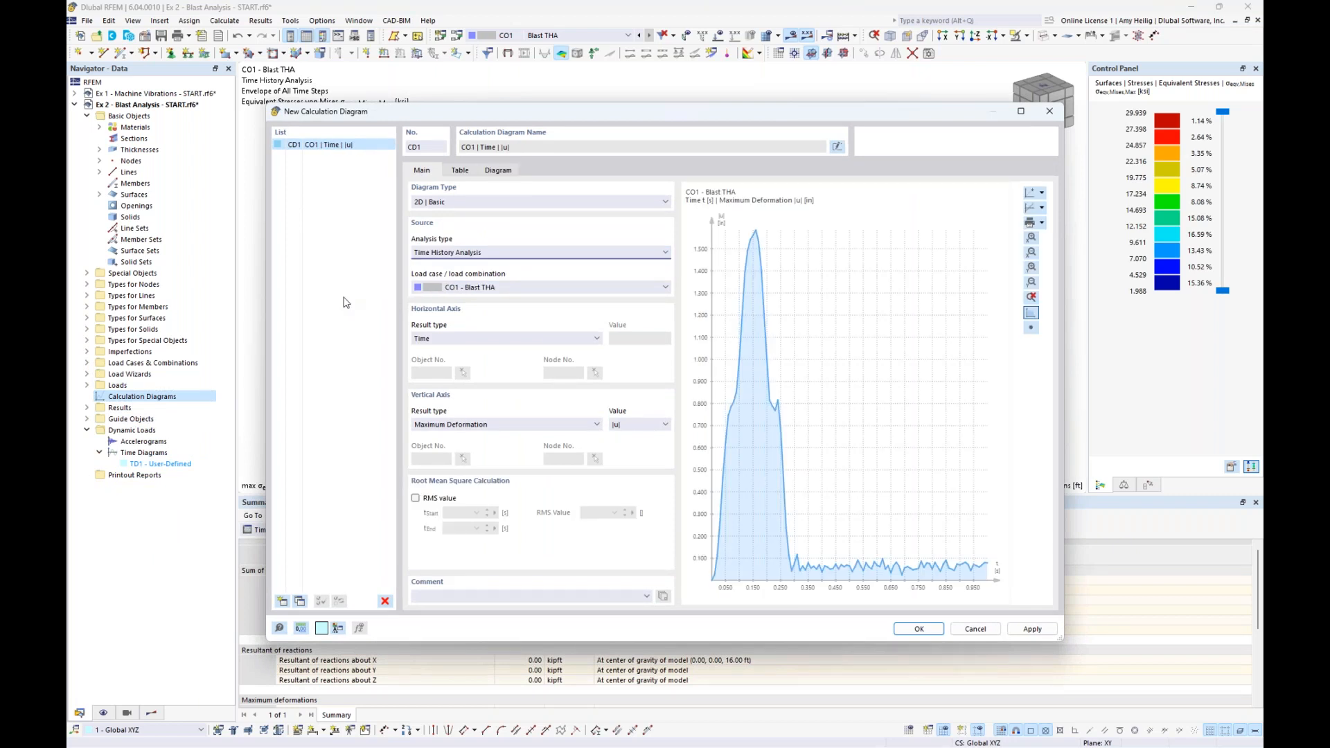
pyautogui.click(484, 286)
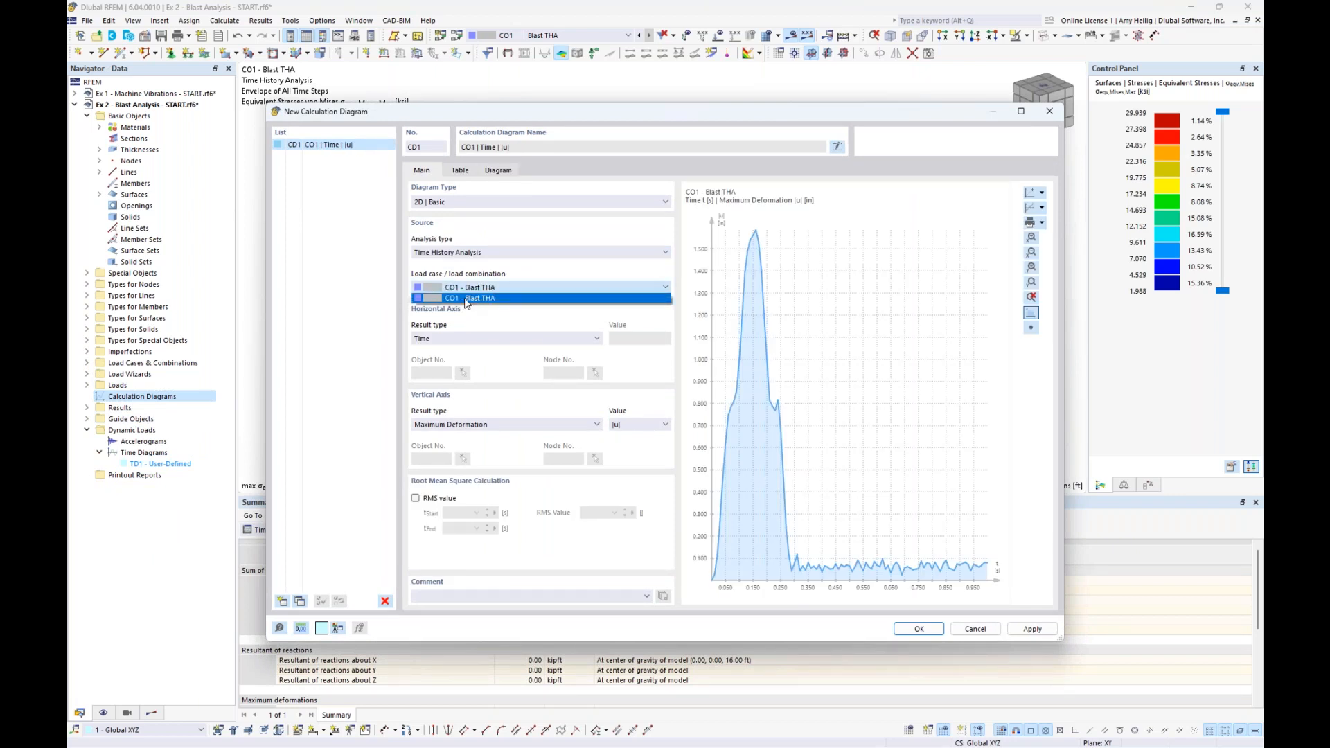
pyautogui.click(486, 320)
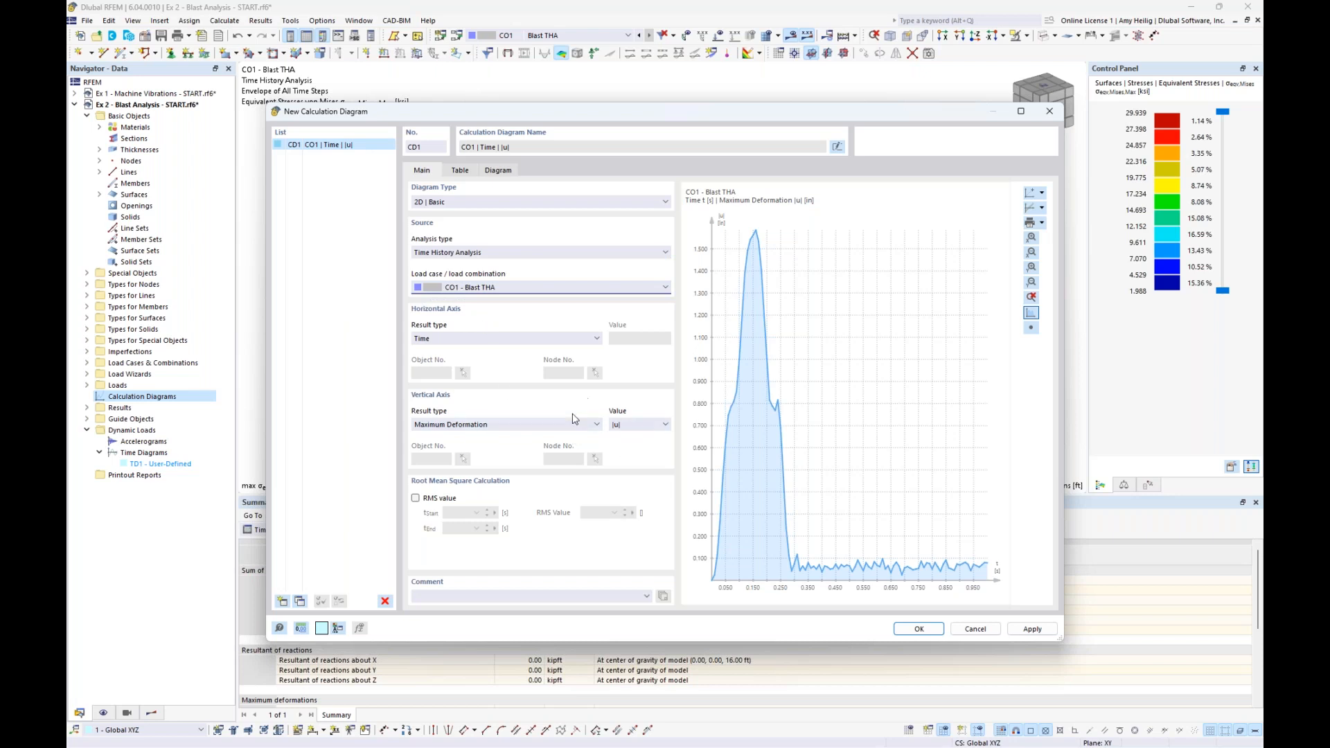
# Examine the deformation curve and the result types available for the vertical axis, keeping Maximum Deformation selected
pyautogui.click(583, 427)
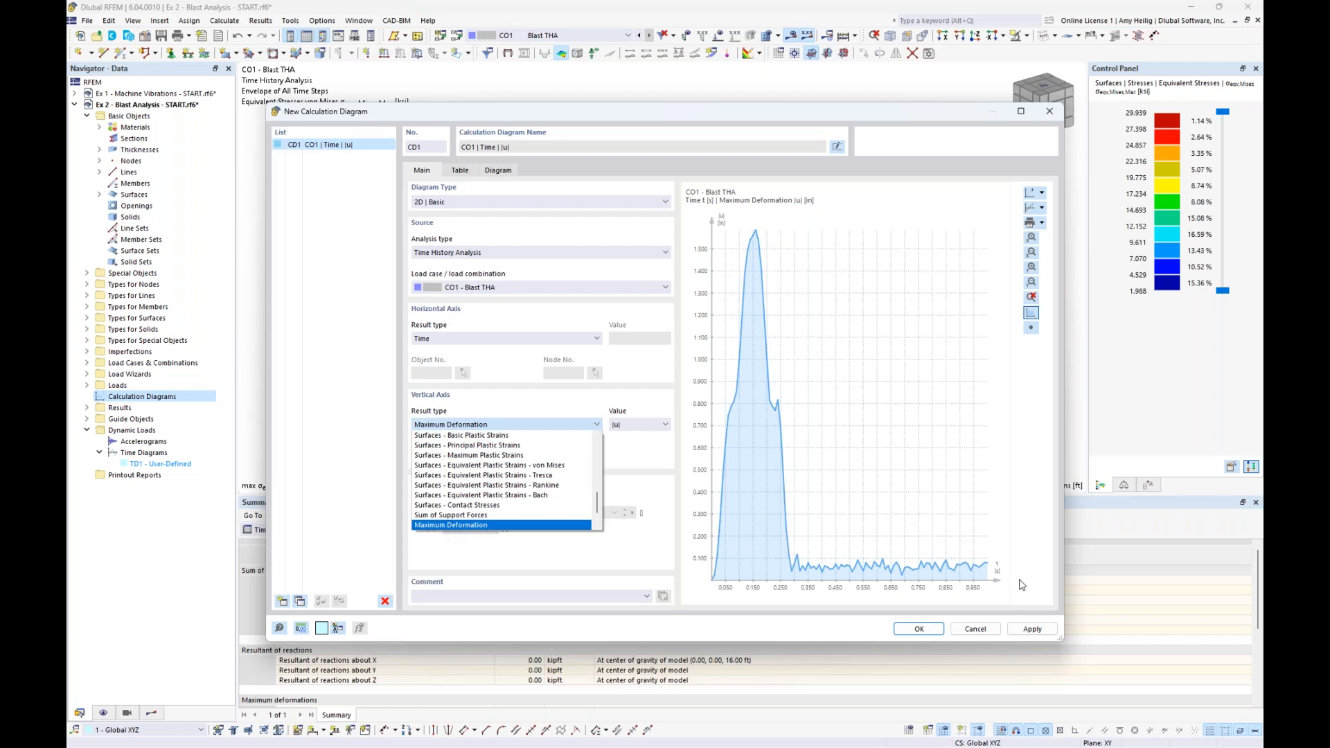
pyautogui.click(642, 543)
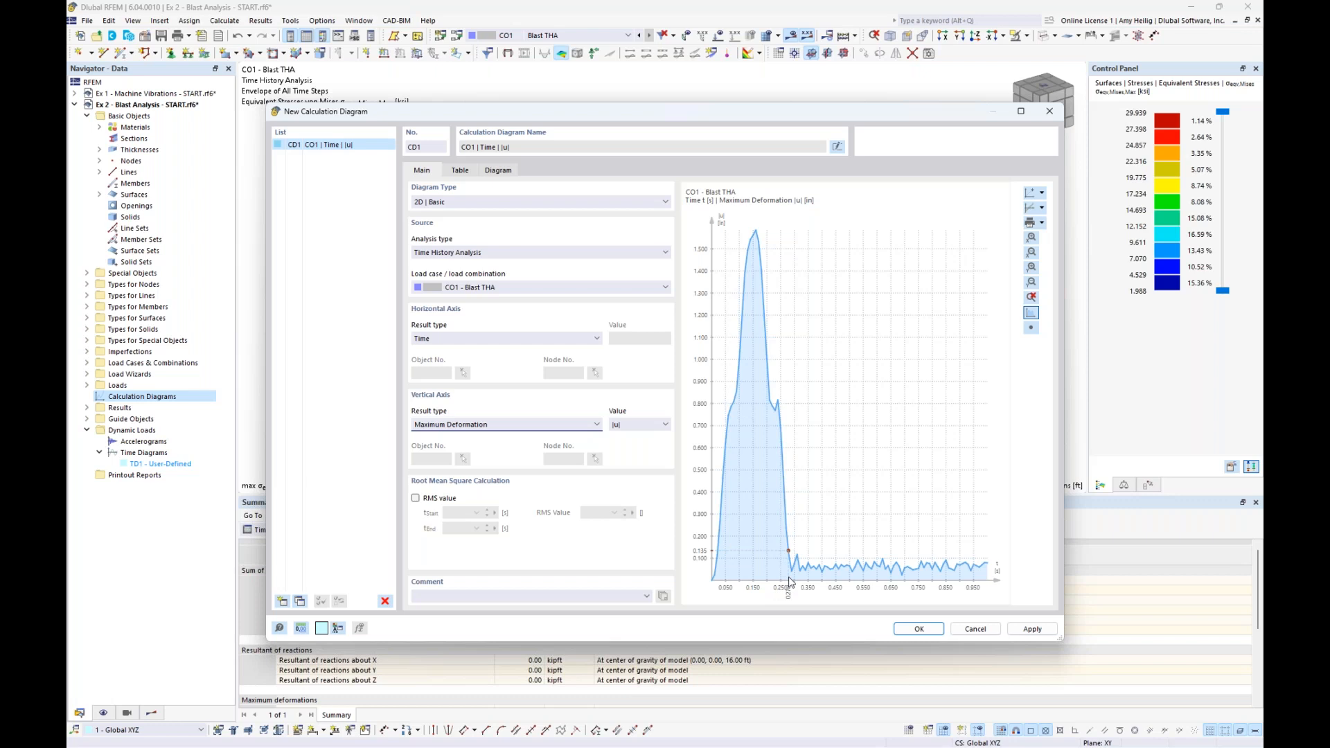
pyautogui.click(472, 425)
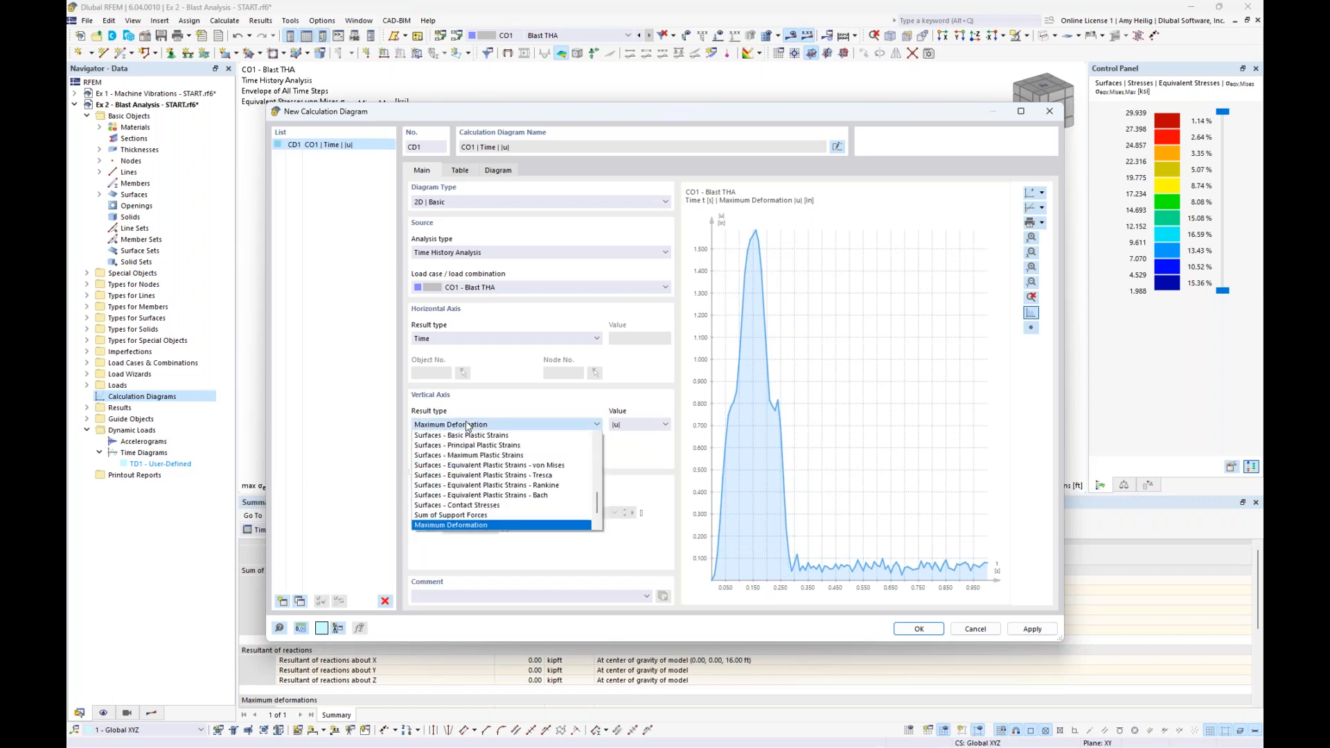
pyautogui.moveTo(598, 502); pyautogui.dragTo(604, 447)
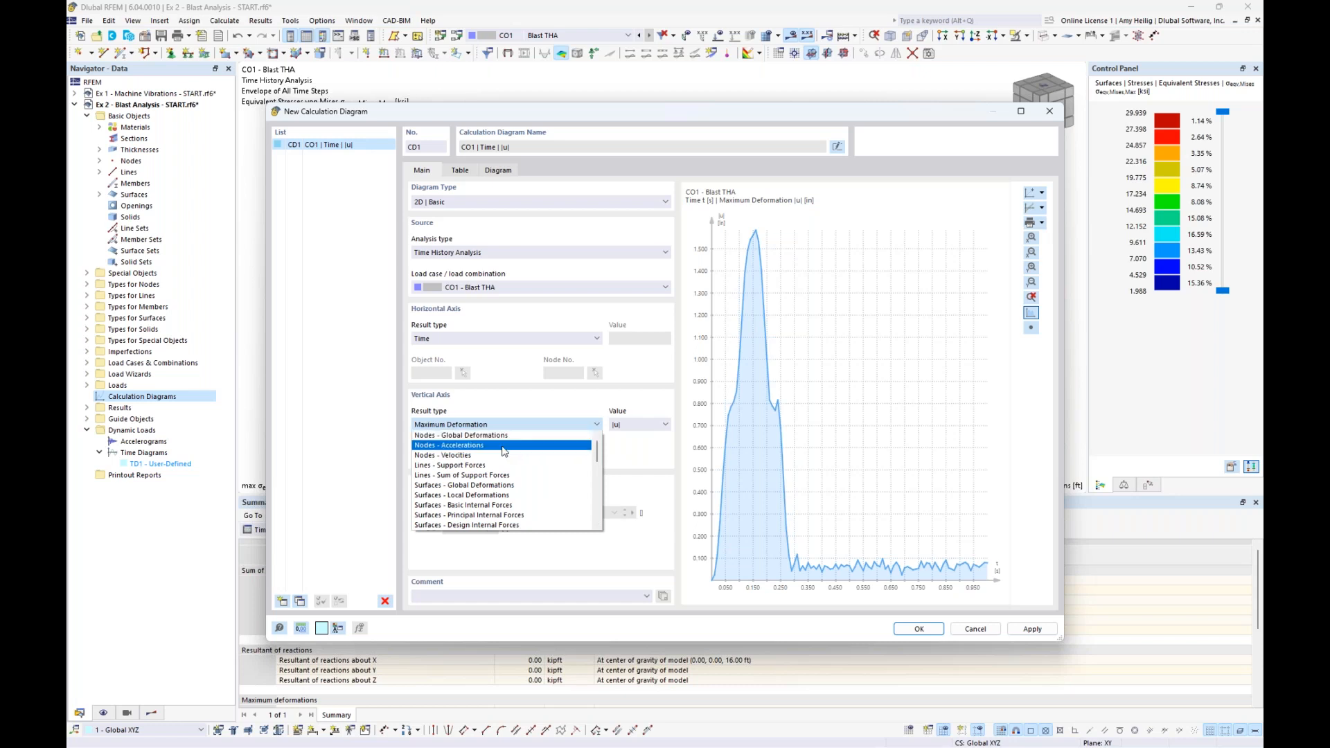
pyautogui.scroll(-1, 503, 451)
pyautogui.scroll(-1, 503, 451)
pyautogui.click(510, 384)
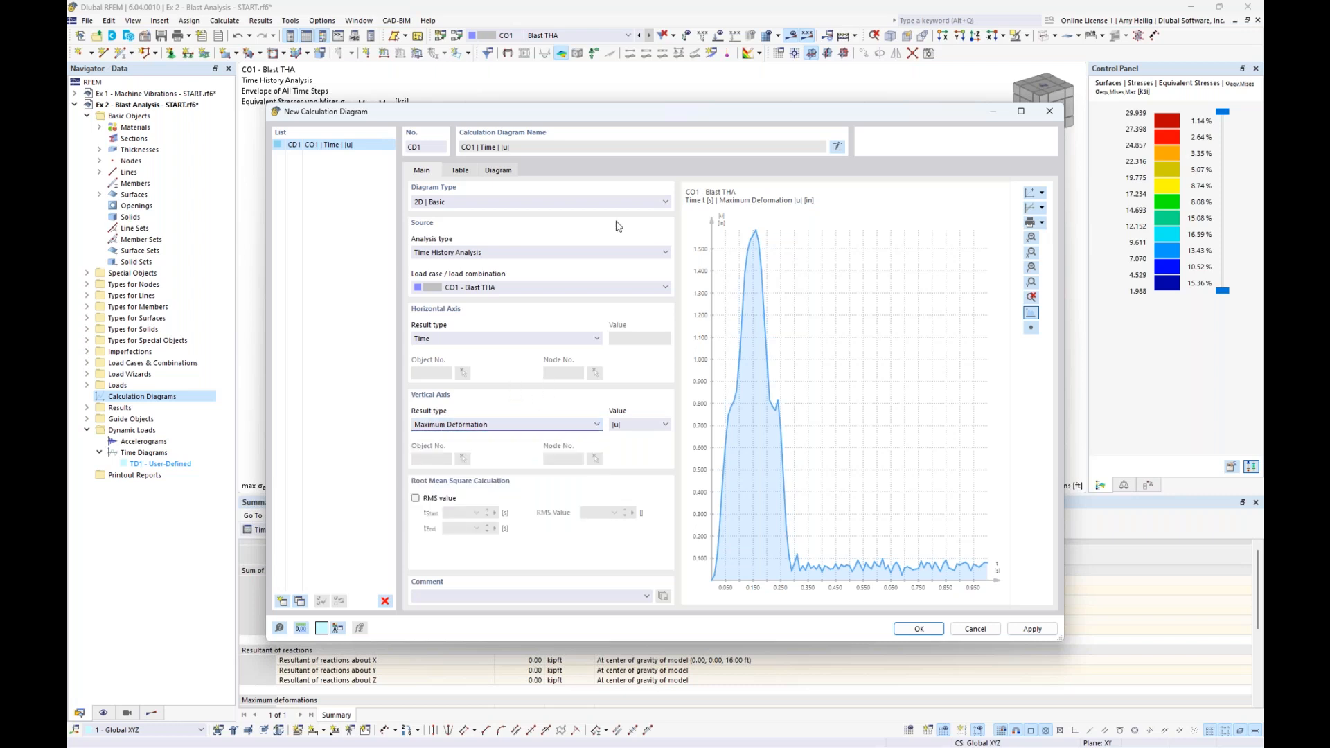
# Duplicate the calculation diagram and set the copy's vertical result type to Surfaces - Equivalent Total Strains - von Mises
pyautogui.click(298, 600)
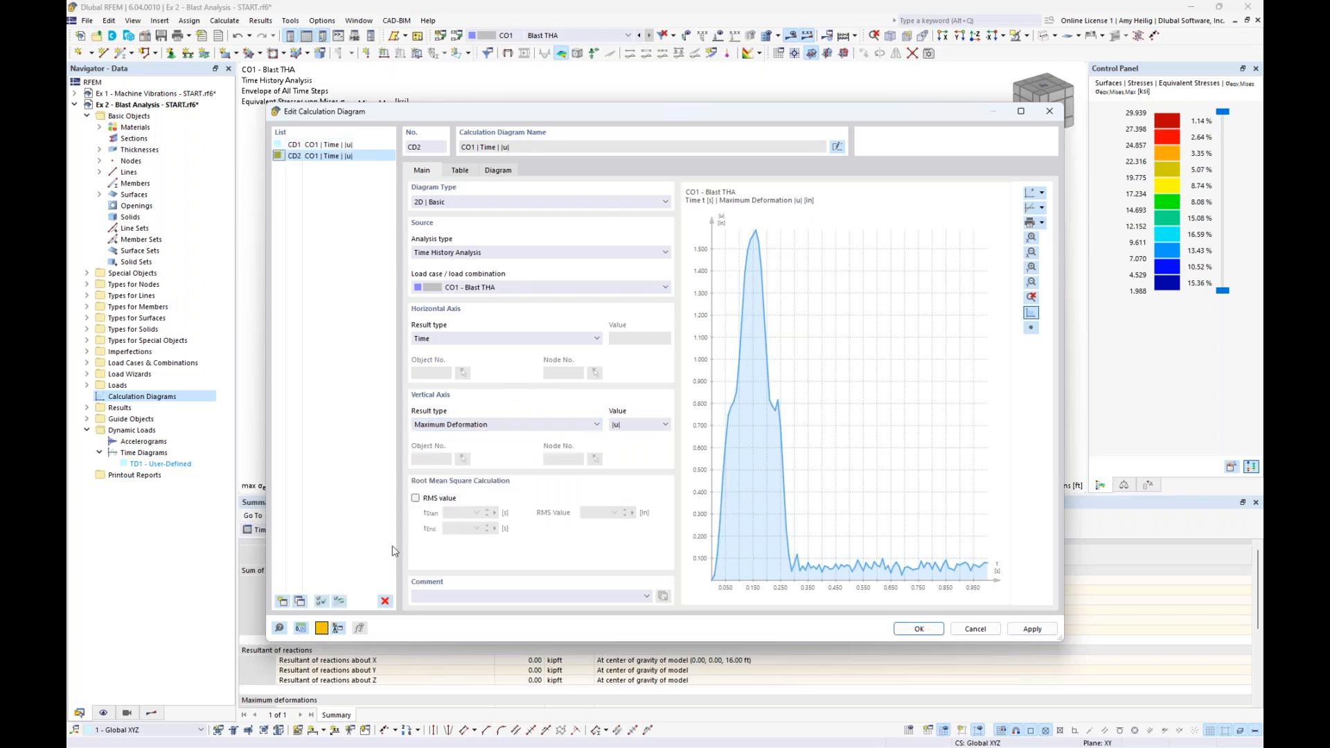
pyautogui.click(493, 425)
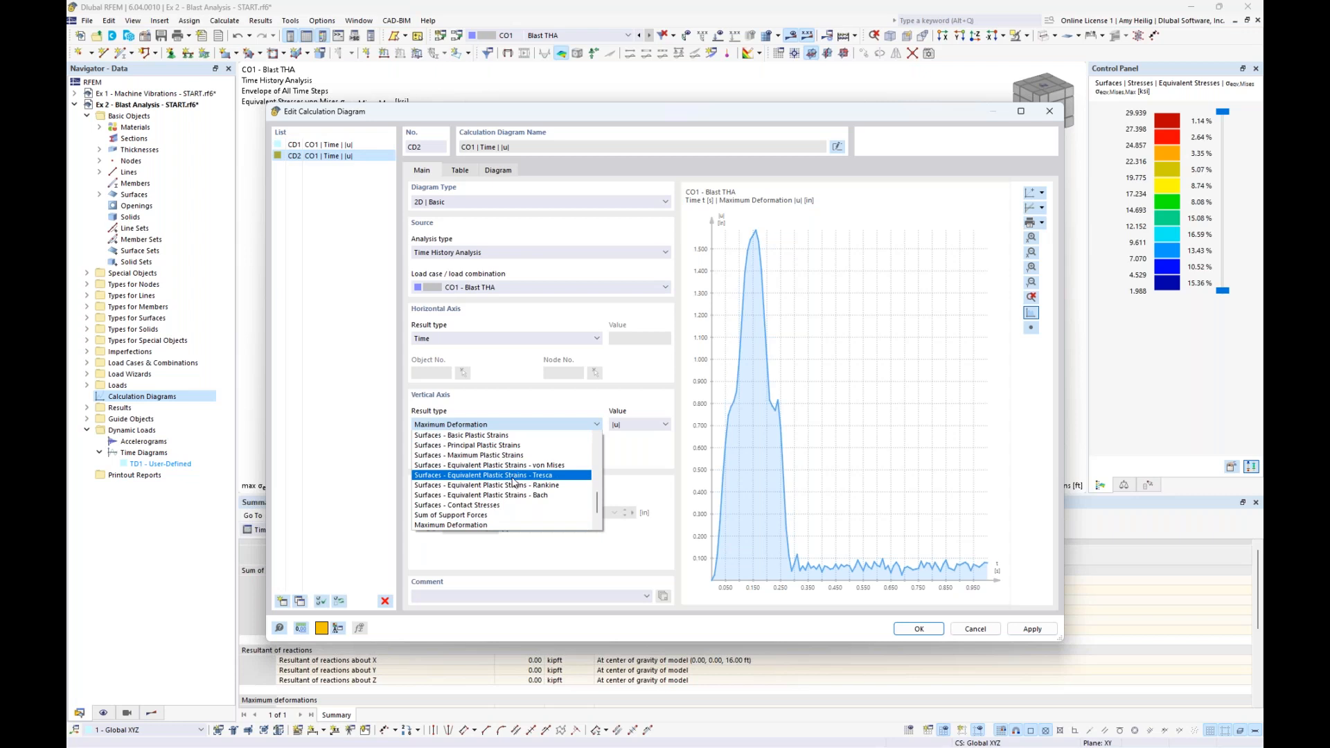
pyautogui.scroll(3, 513, 483)
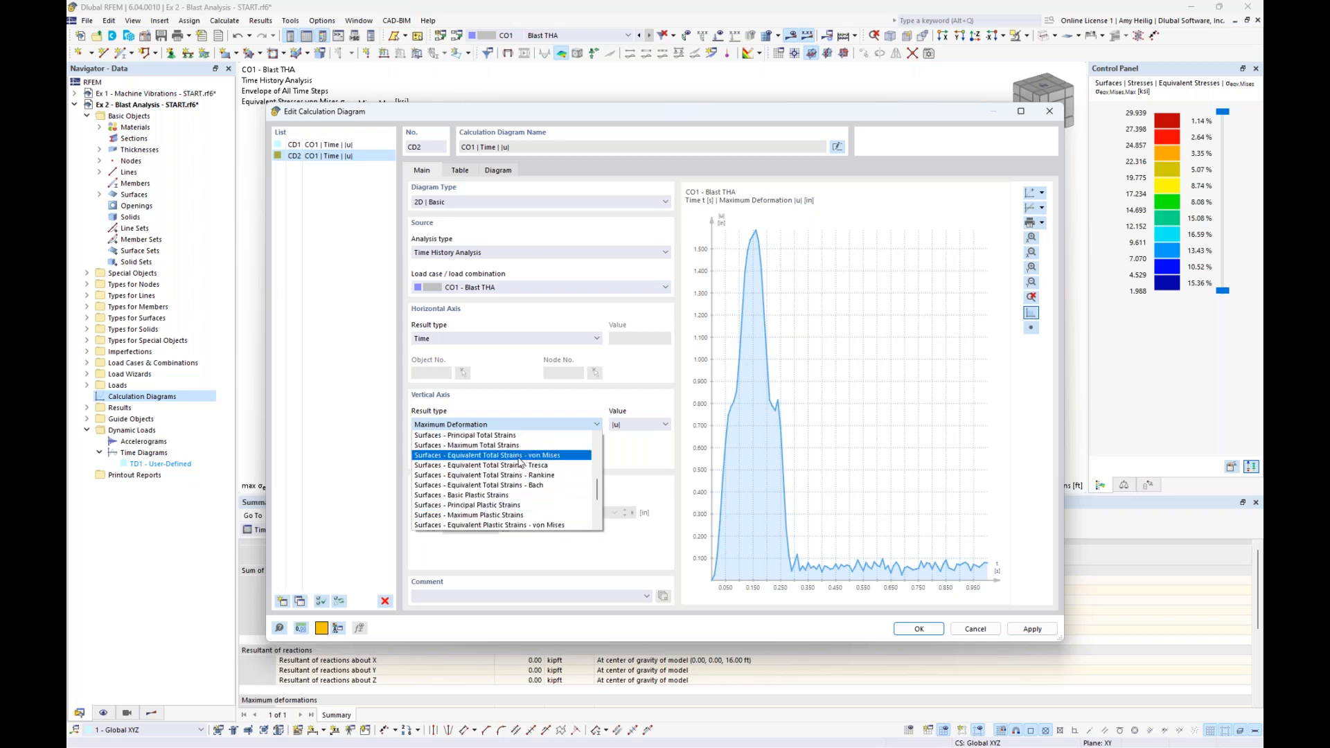
pyautogui.click(520, 456)
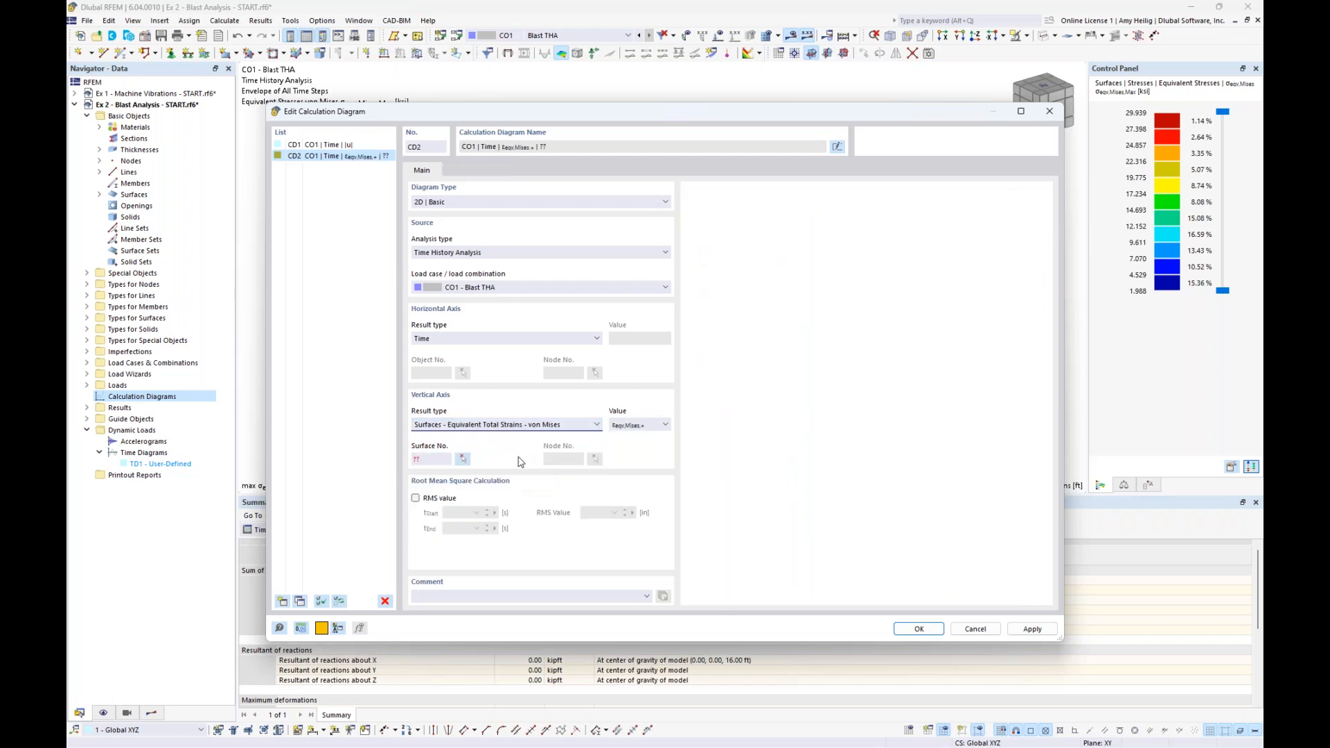
pyautogui.click(664, 424)
pyautogui.click(651, 436)
# Assign surface No. 1 and node No. 5 at the cylinder's base to the second diagram
pyautogui.click(462, 460)
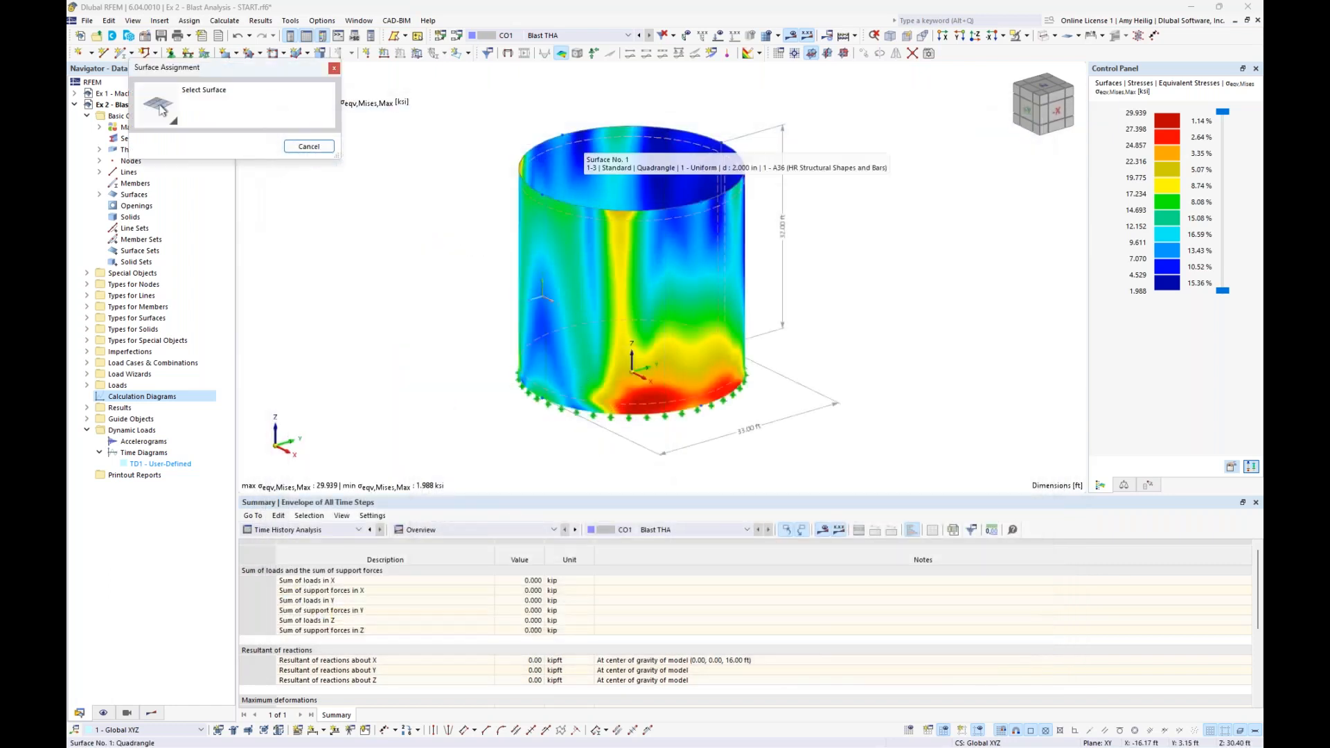
pyautogui.click(583, 146)
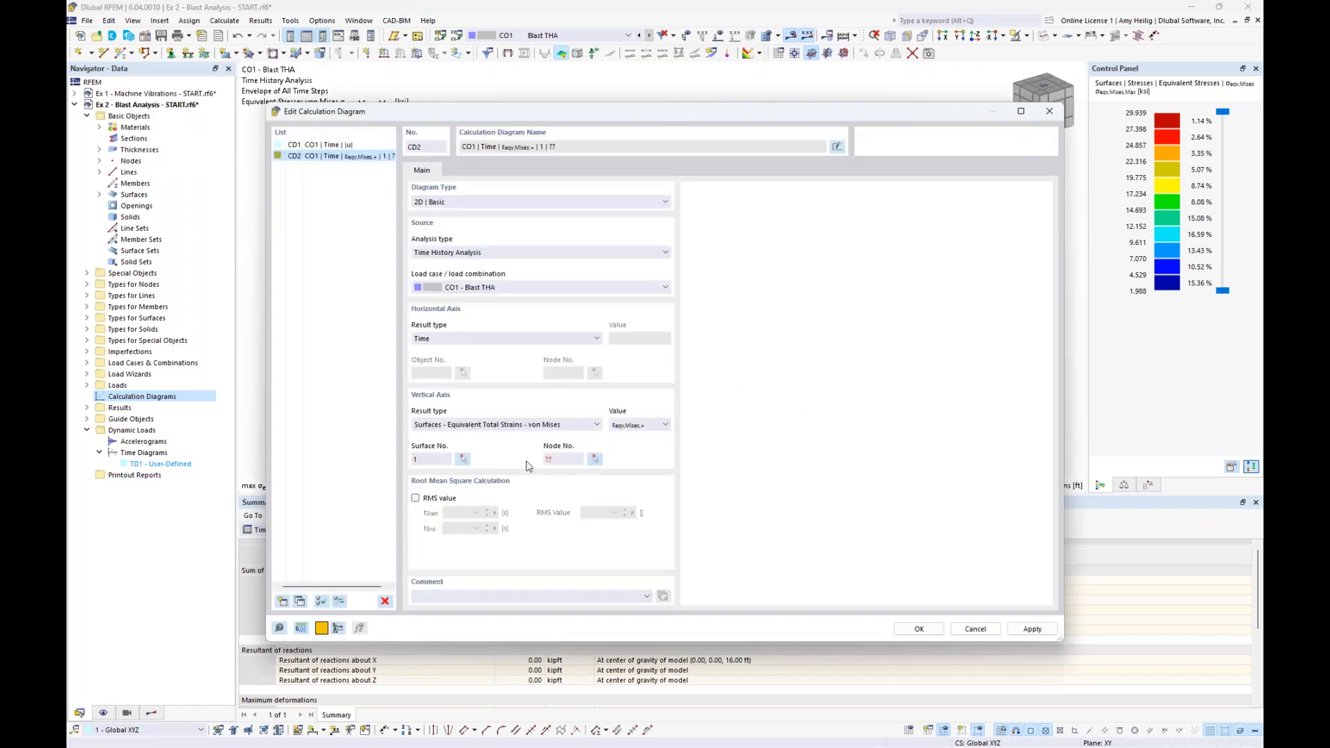
pyautogui.click(594, 460)
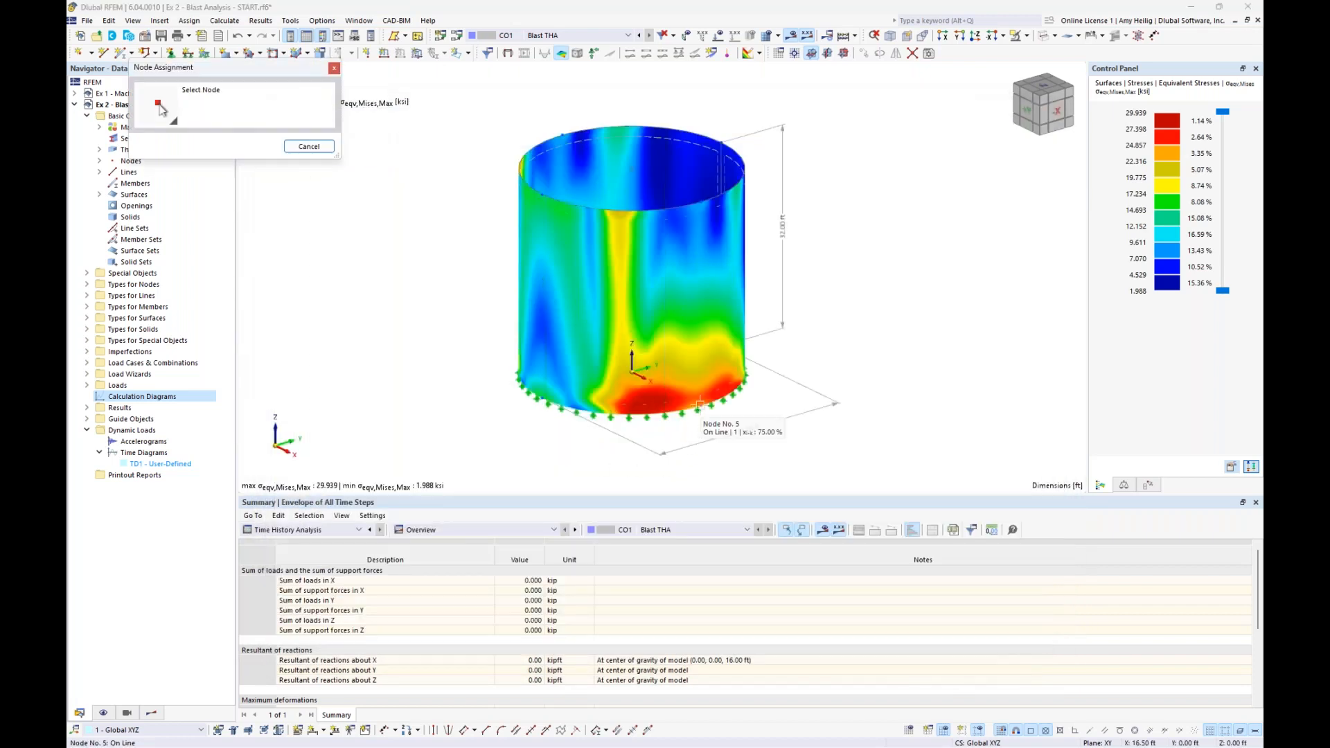
pyautogui.click(700, 404)
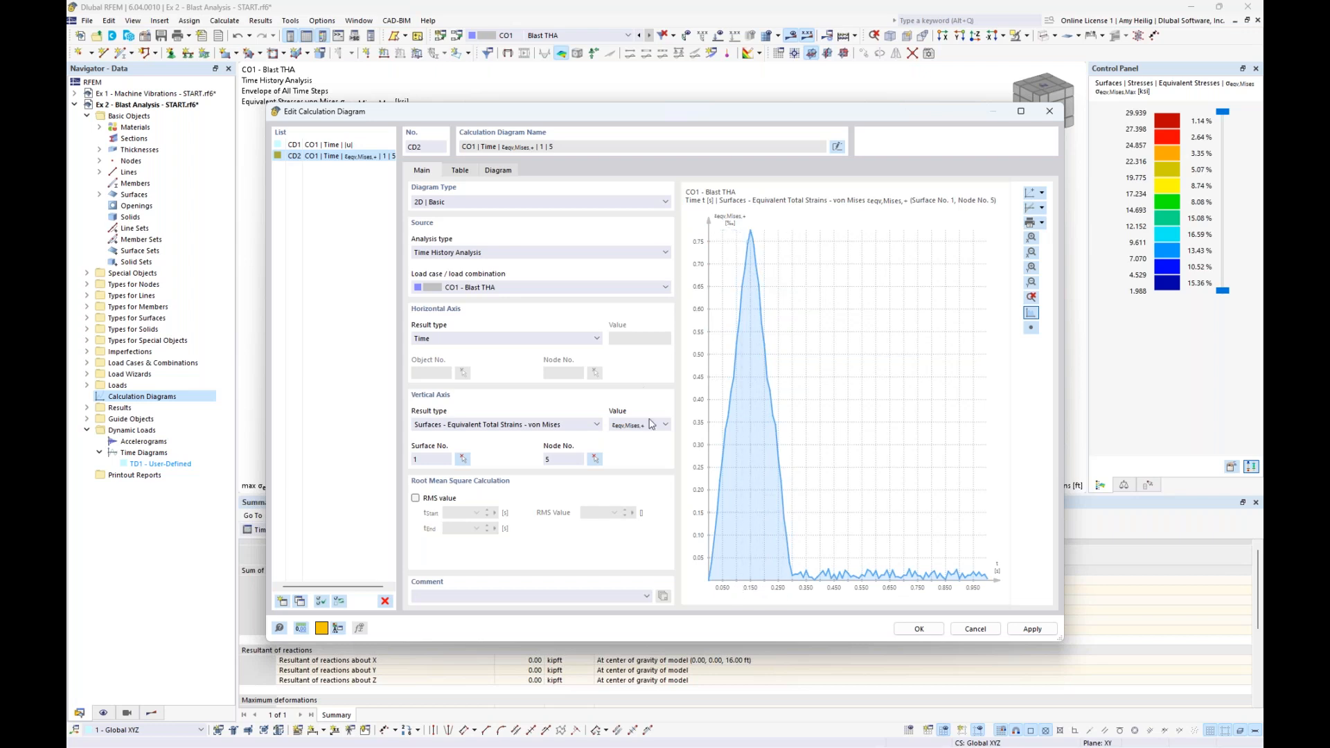
# Set the second diagram's vertical result type to Surfaces - Equivalent Stresses - von Mises with σeqv,Mises,Max, and save both diagrams
pyautogui.click(554, 424)
pyautogui.moveTo(598, 493); pyautogui.dragTo(605, 478)
pyautogui.press('Escape')
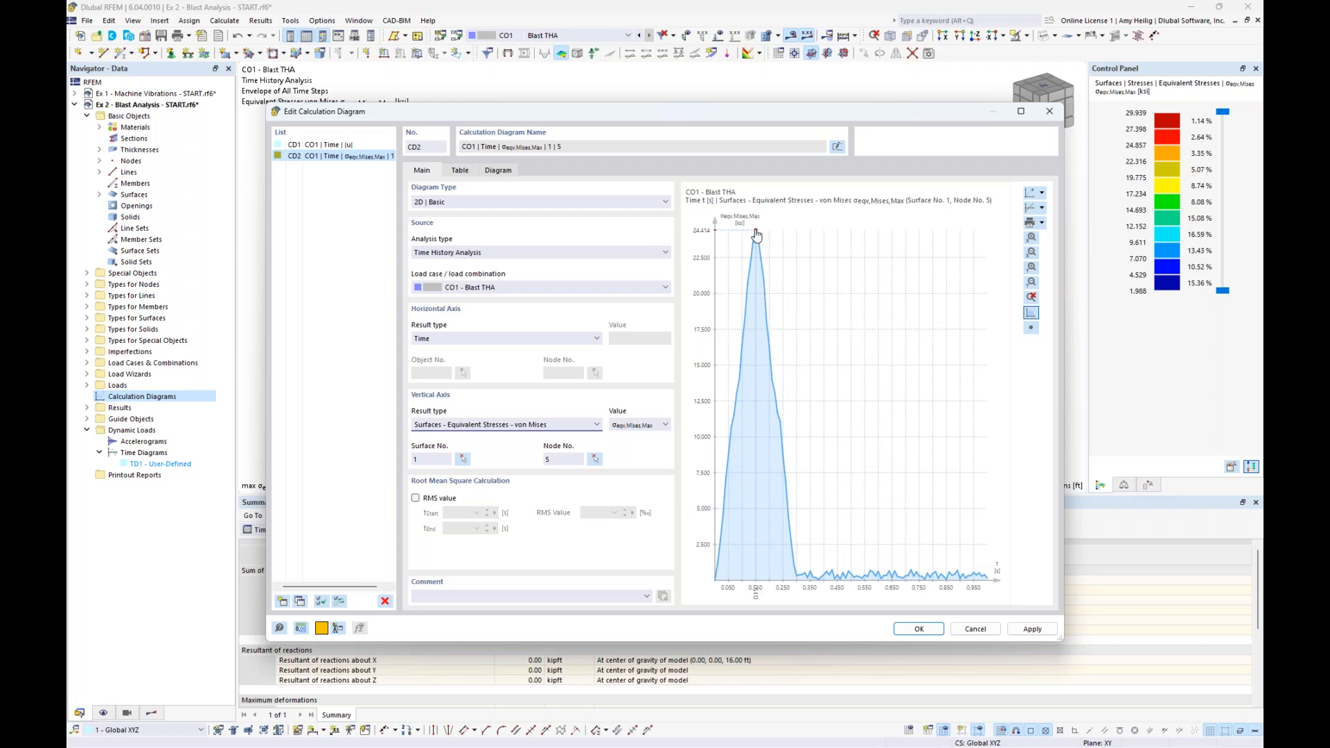
pyautogui.click(913, 628)
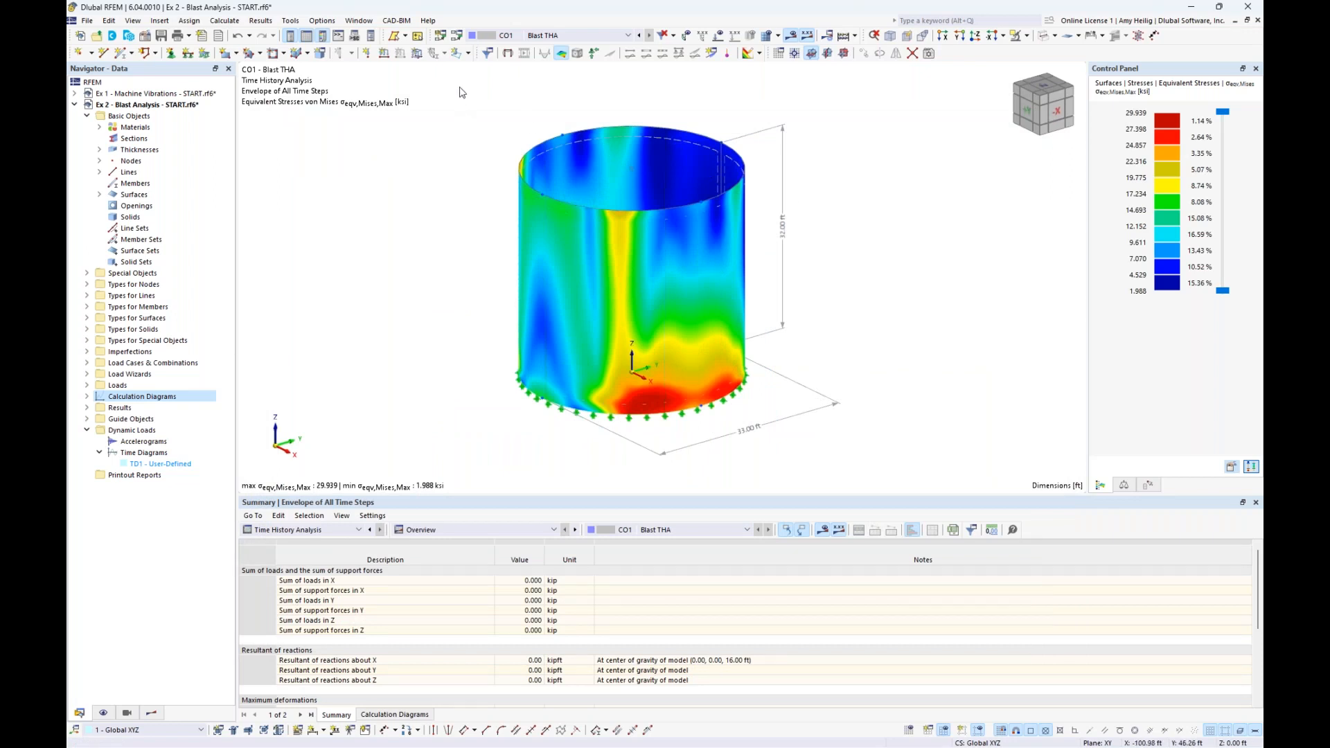
# Open the base settings for load cases and combinations and examine the standard groups offered for the combination wizard
pyautogui.click(458, 36)
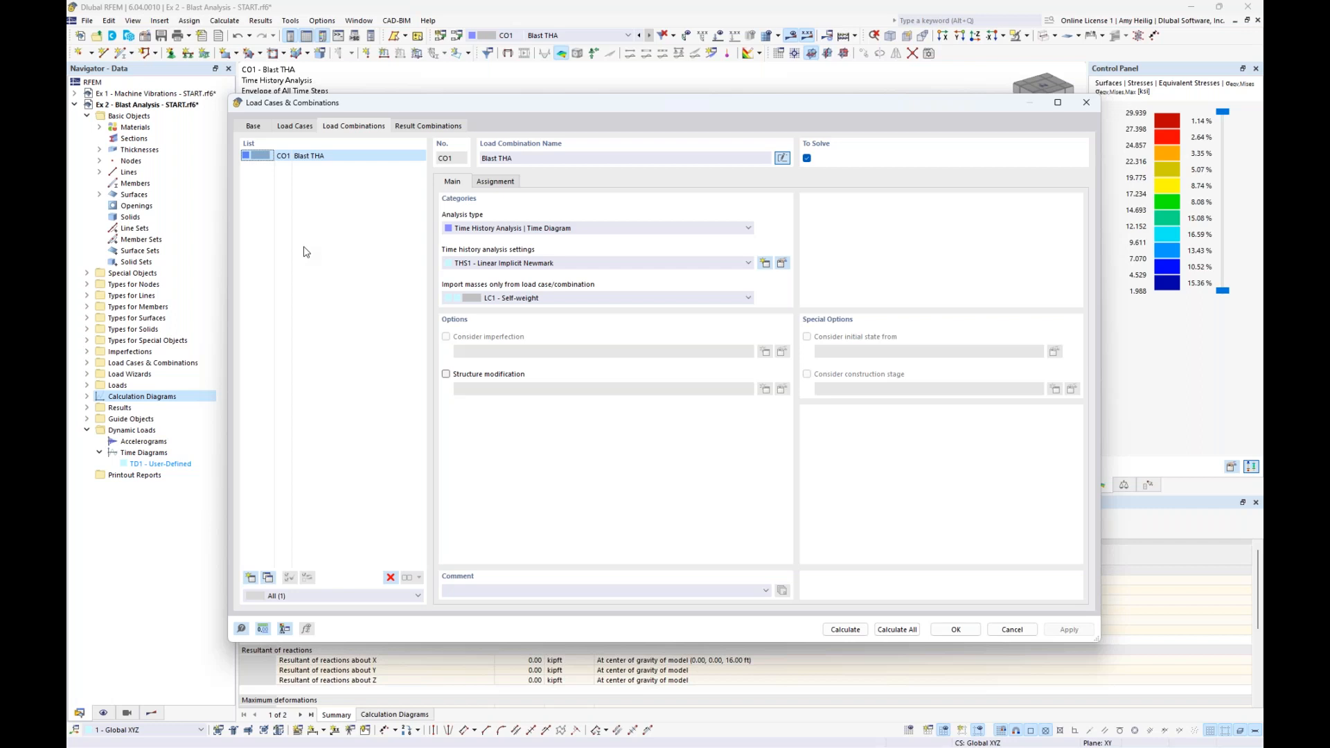
pyautogui.click(256, 128)
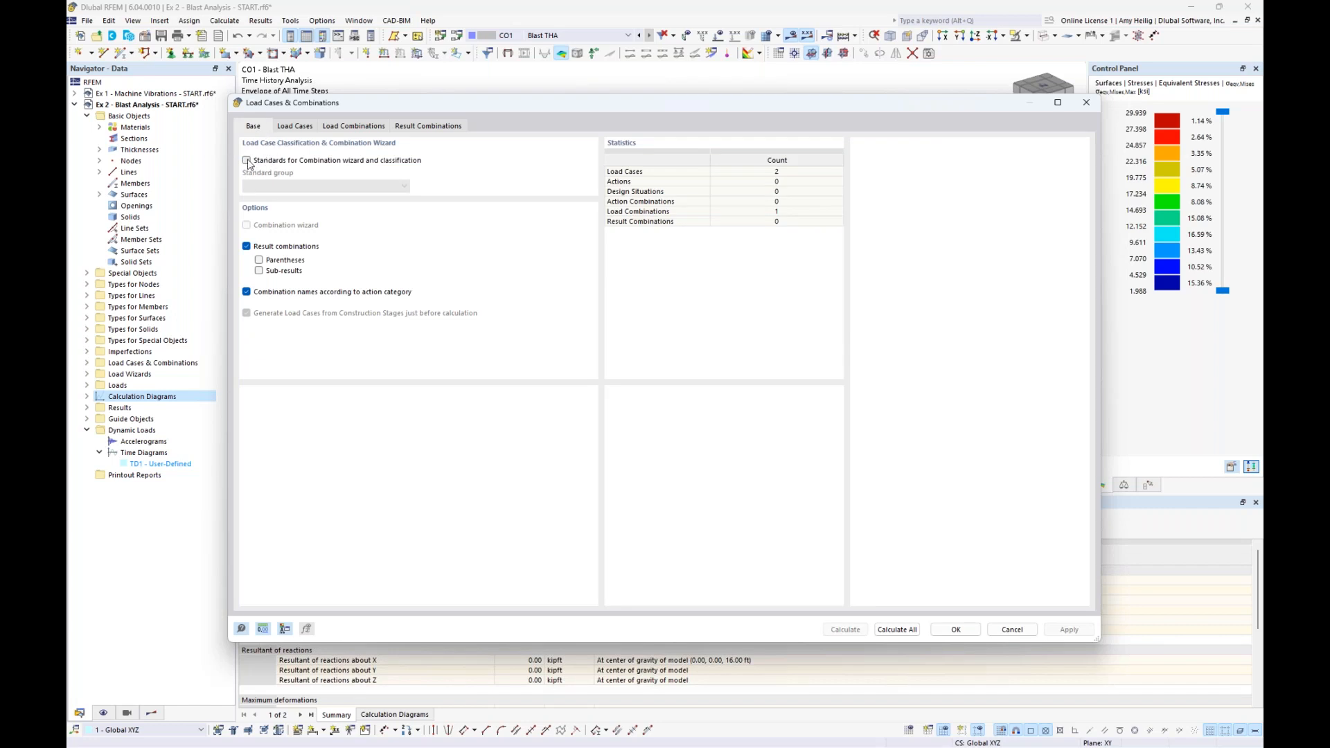
pyautogui.click(247, 160)
pyautogui.click(324, 186)
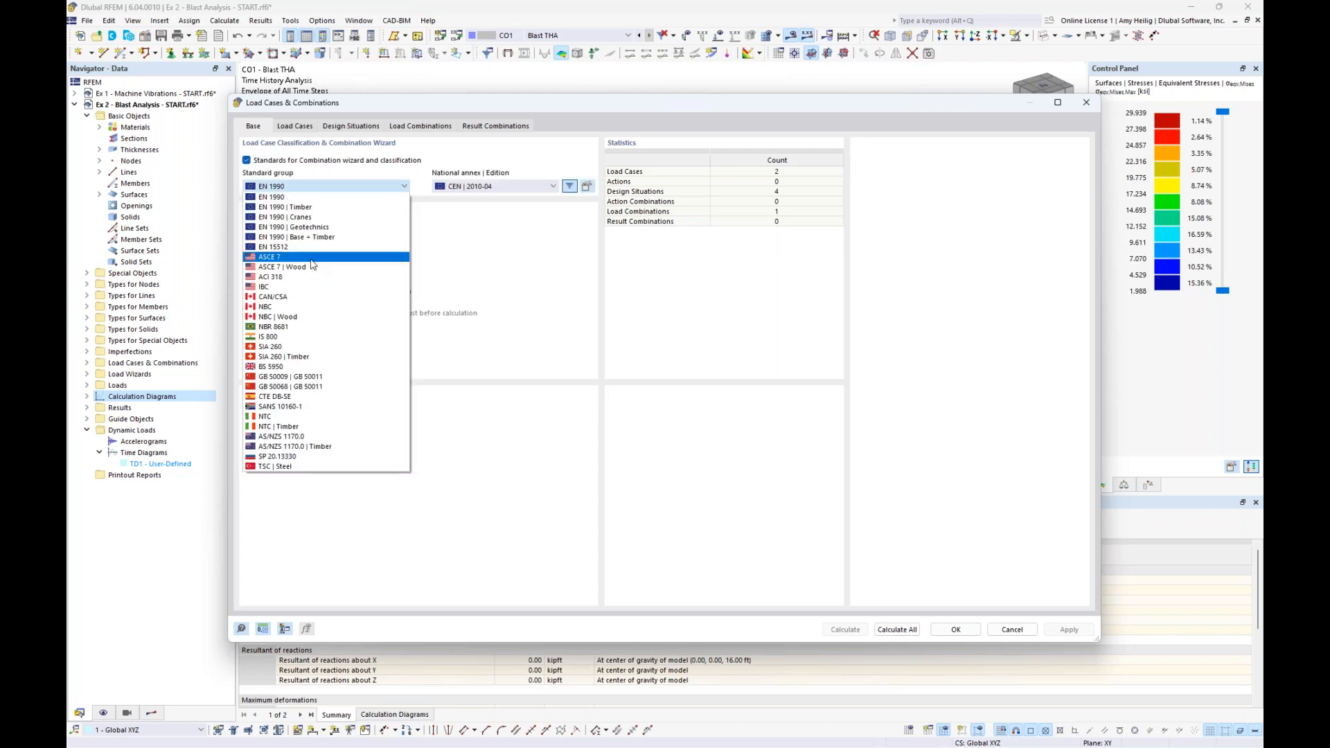
pyautogui.click(481, 264)
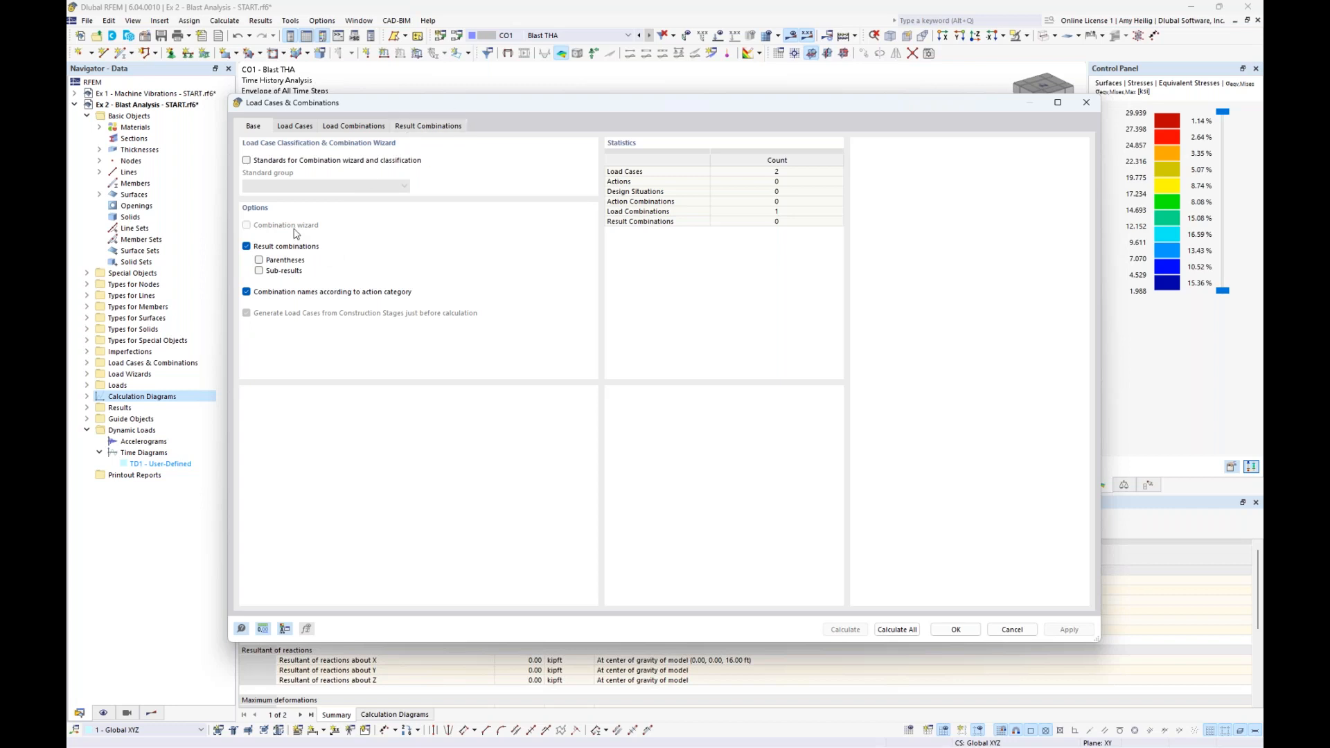
# Enable sub-results for result combinations and create a new result combination
pyautogui.click(259, 270)
pyautogui.click(439, 127)
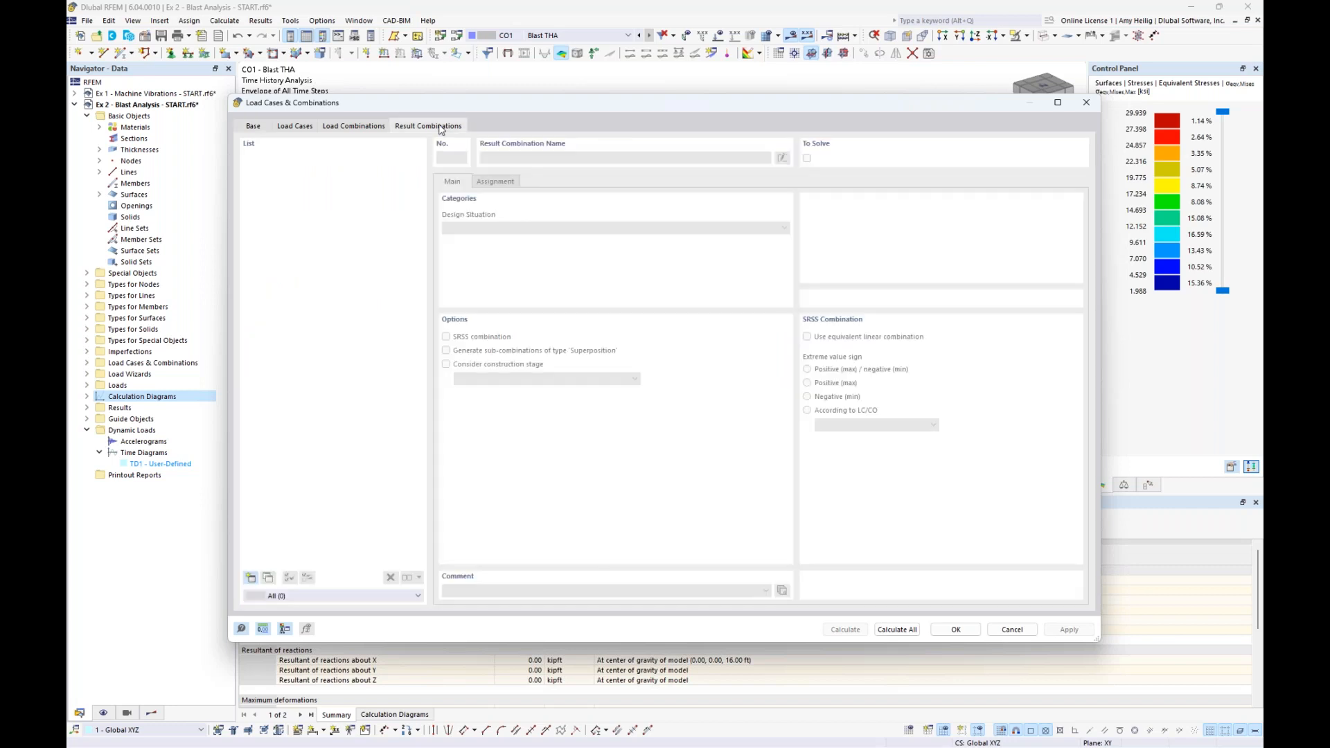
pyautogui.click(251, 578)
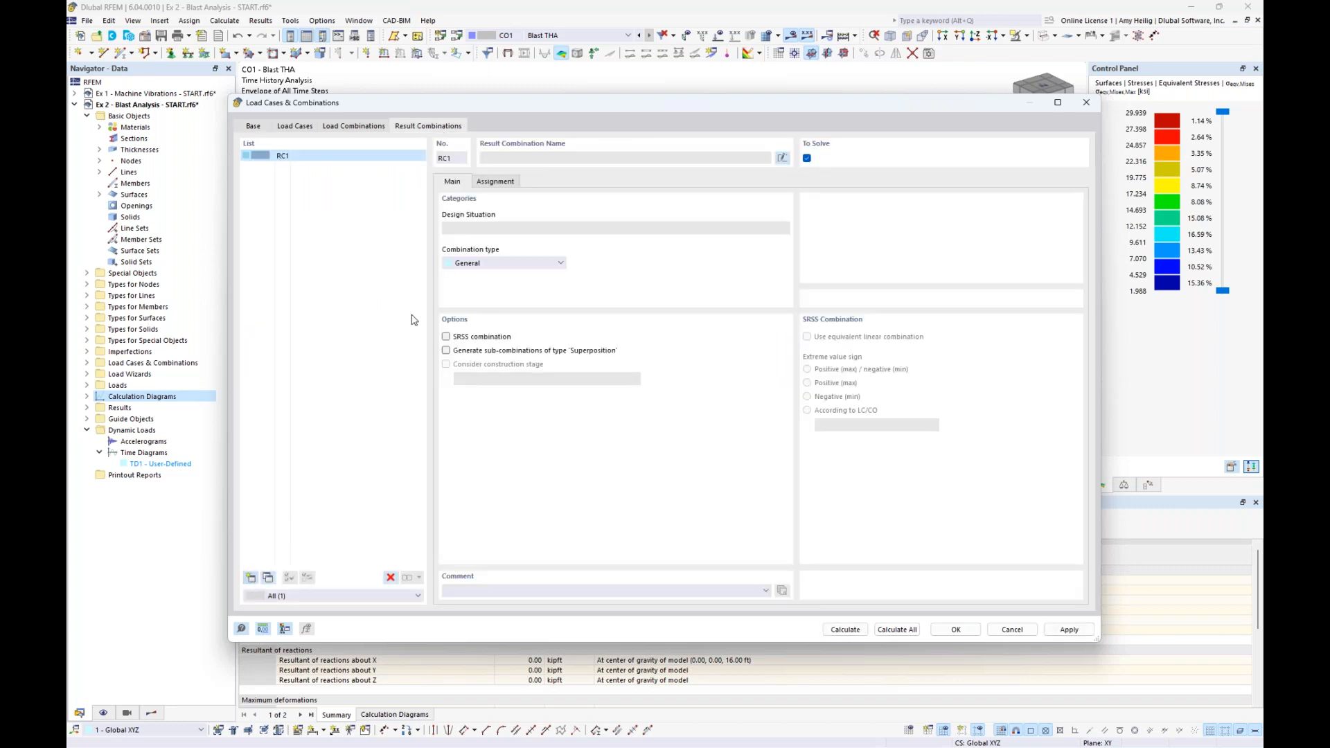
# Assign load case LC1 Self-weight and load combination CO1 Blast THA additively to the new result combination
pyautogui.click(495, 182)
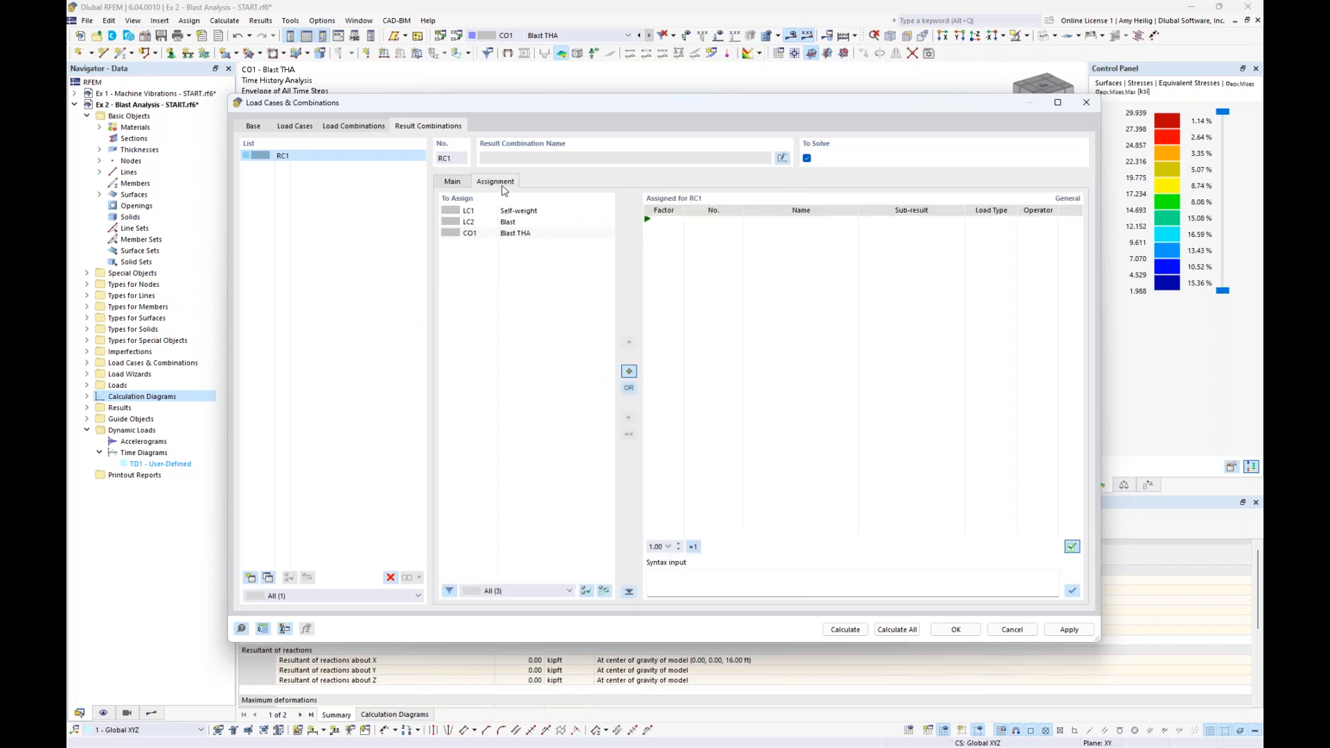
pyautogui.doubleClick(538, 212)
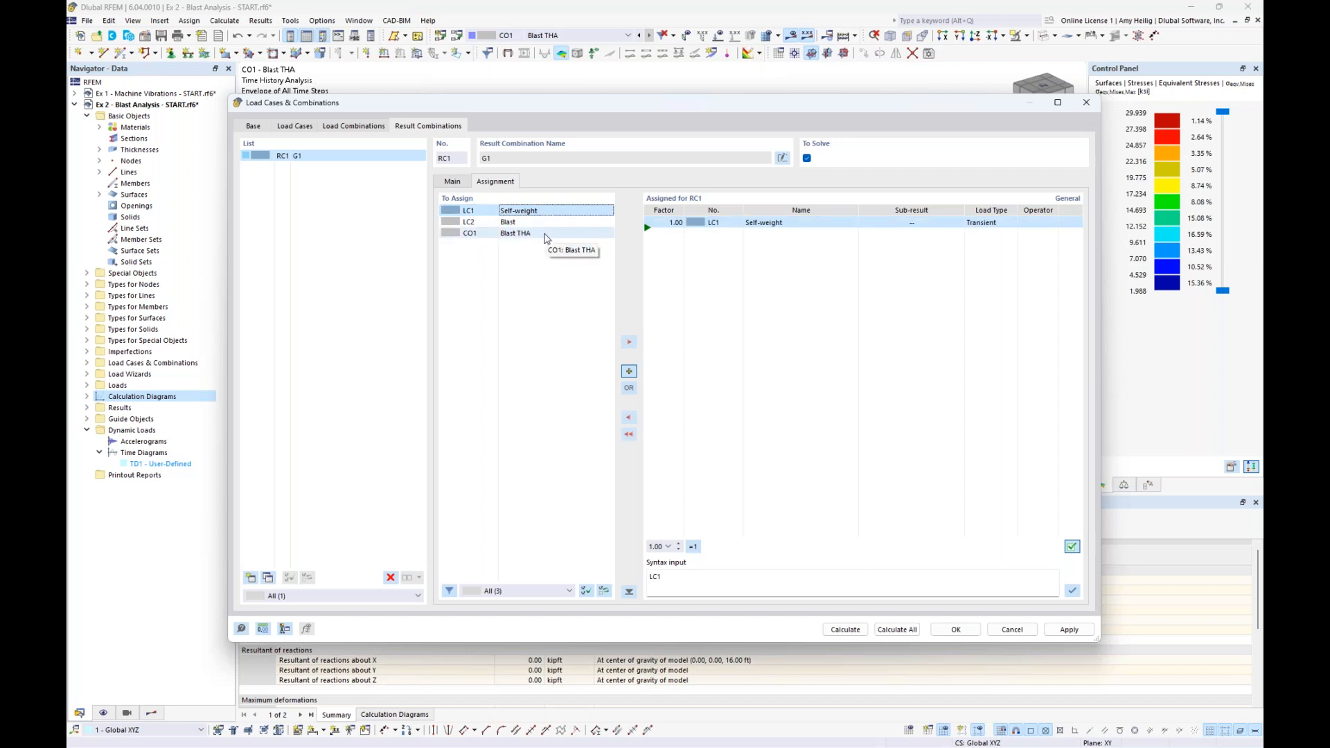
pyautogui.doubleClick(545, 234)
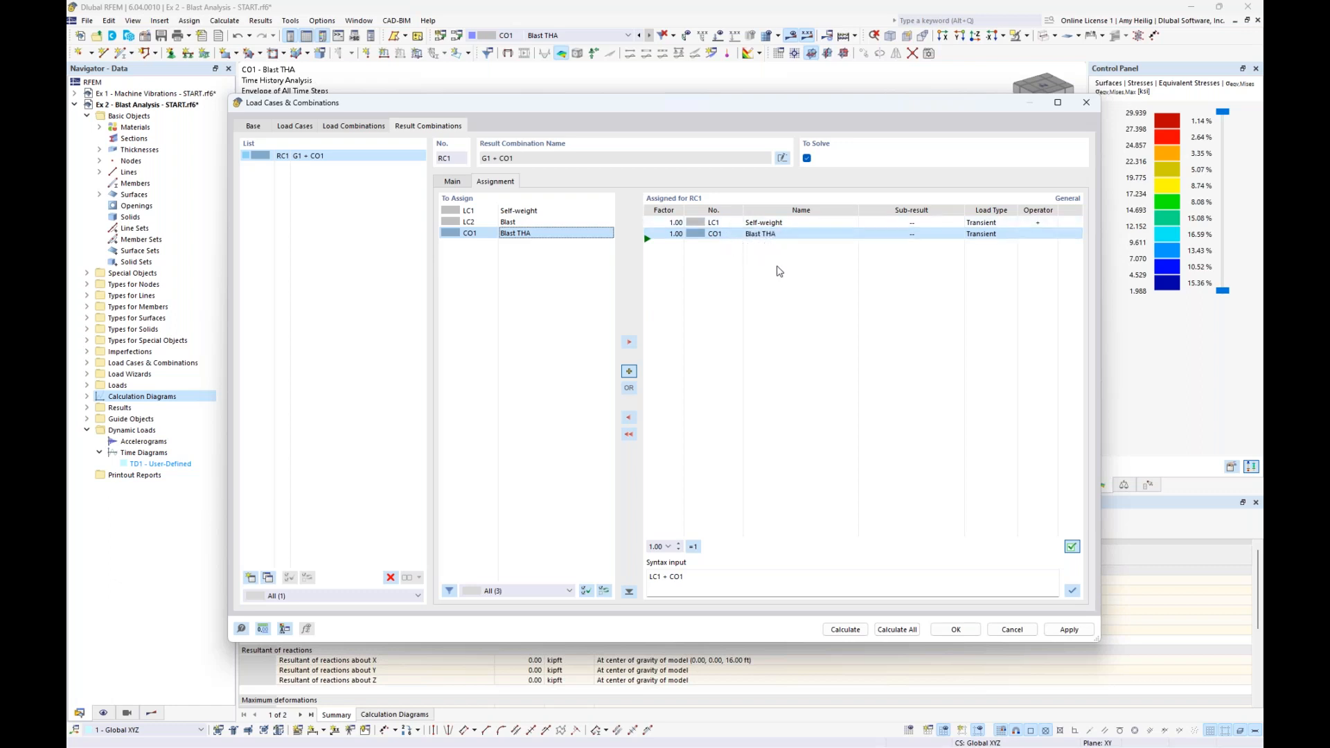
# Set the load type of both LC1 Self-weight and CO1 Blast THA to Permanent in the result combination
pyautogui.click(1000, 226)
pyautogui.click(1003, 223)
pyautogui.click(1006, 245)
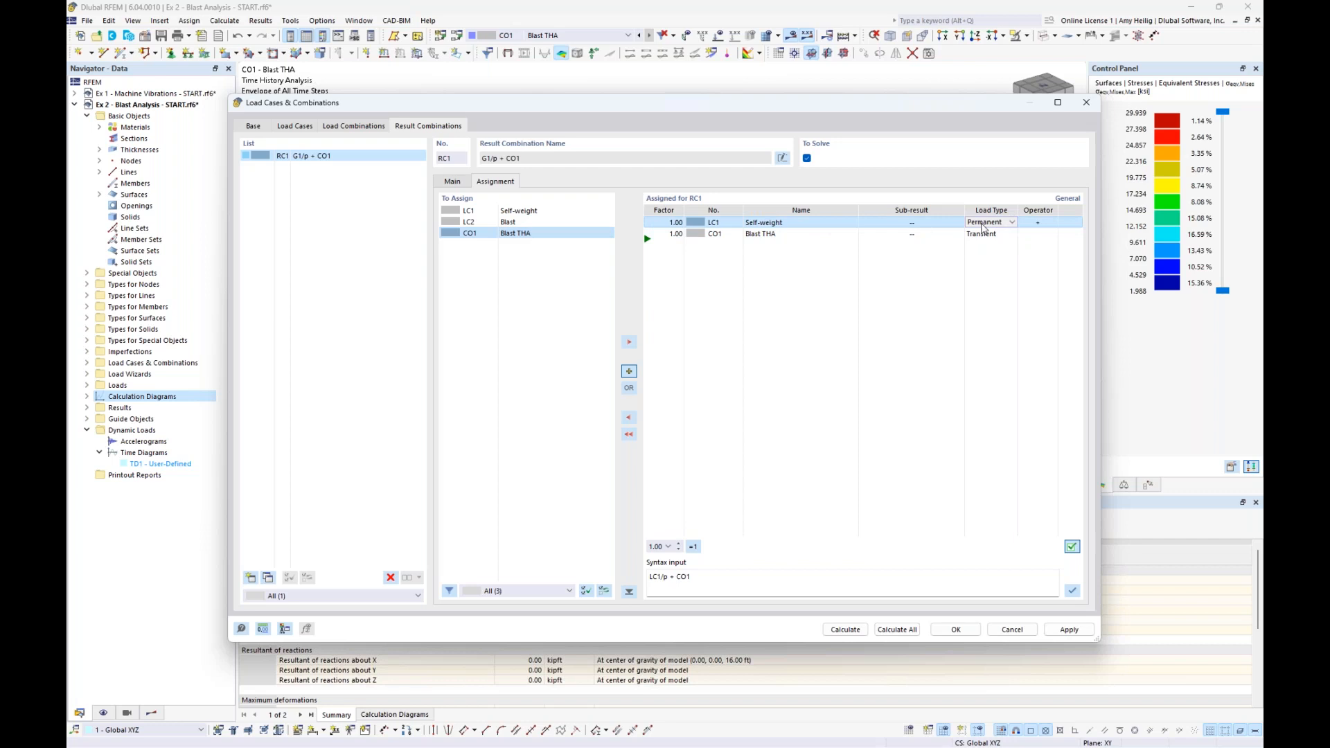
pyautogui.click(1001, 235)
pyautogui.click(1005, 233)
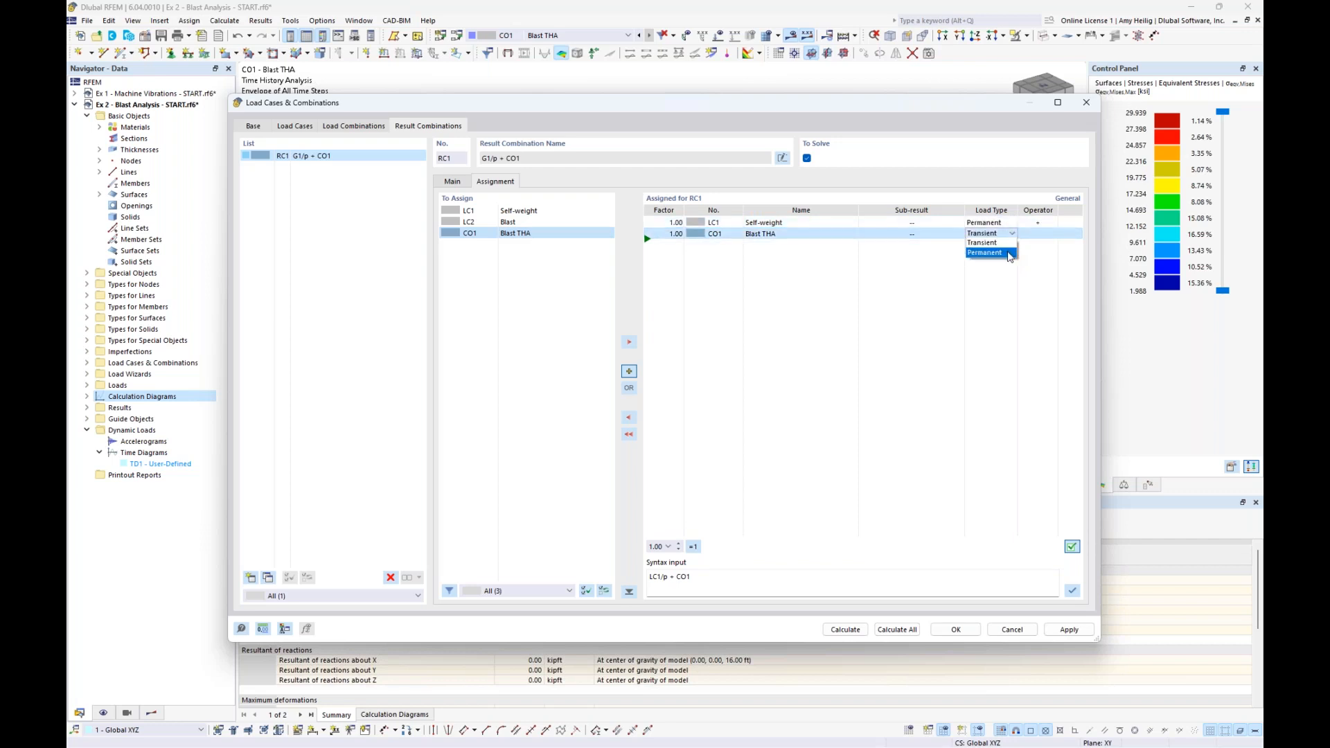
pyautogui.click(1006, 252)
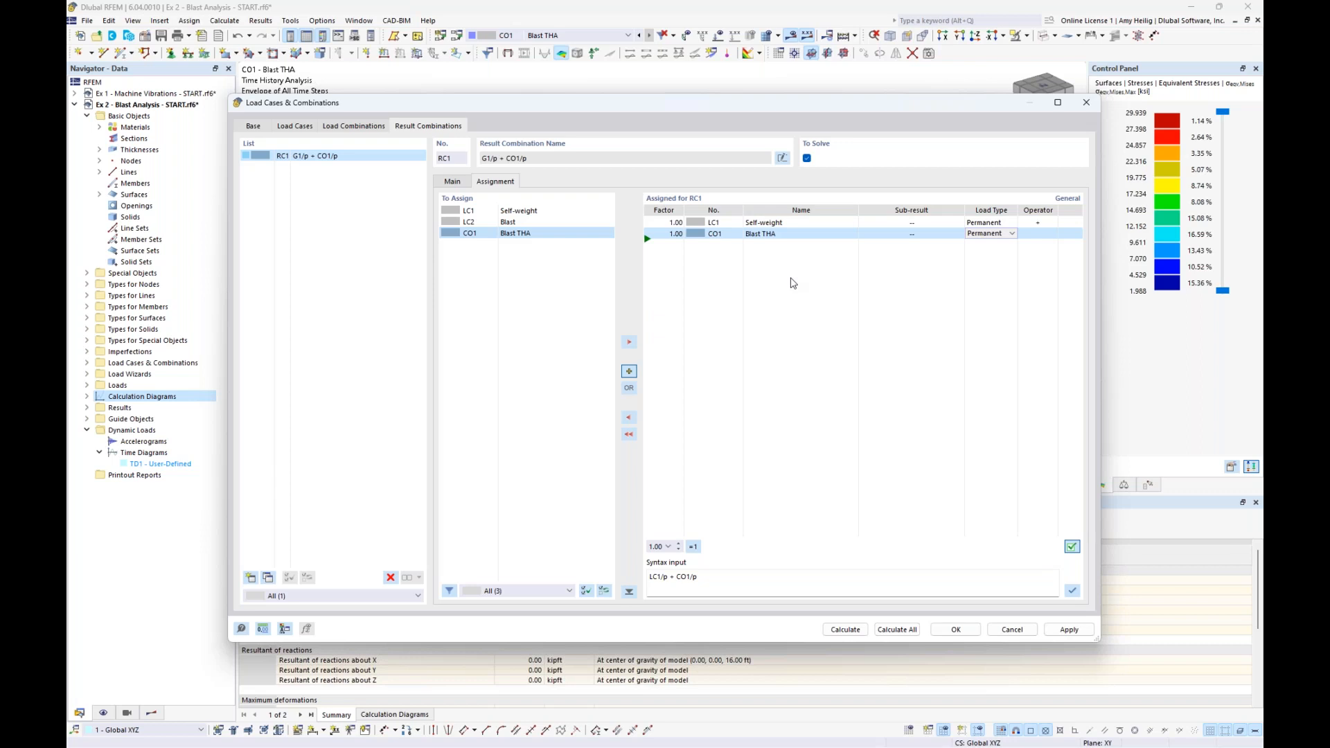
# Set the sub-result of CO1 Blast THA in the result combination to 16
pyautogui.click(921, 235)
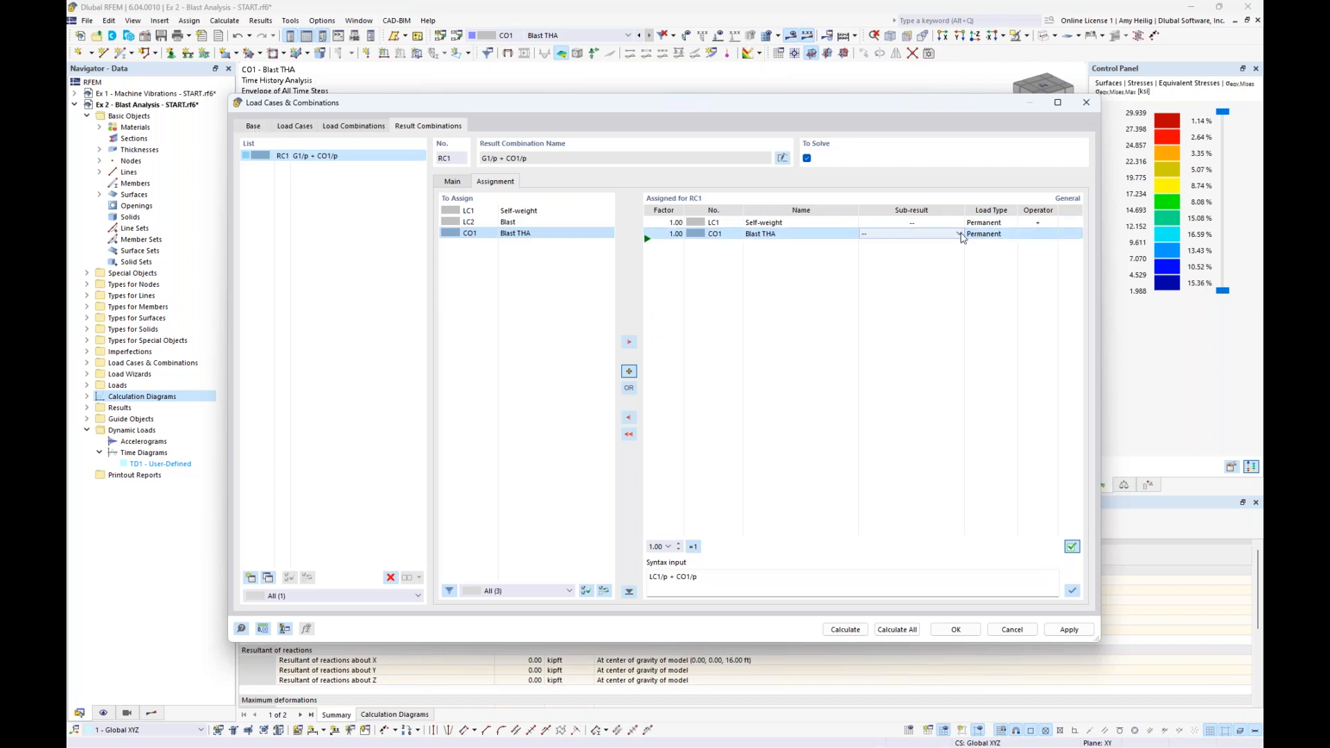
pyautogui.click(959, 234)
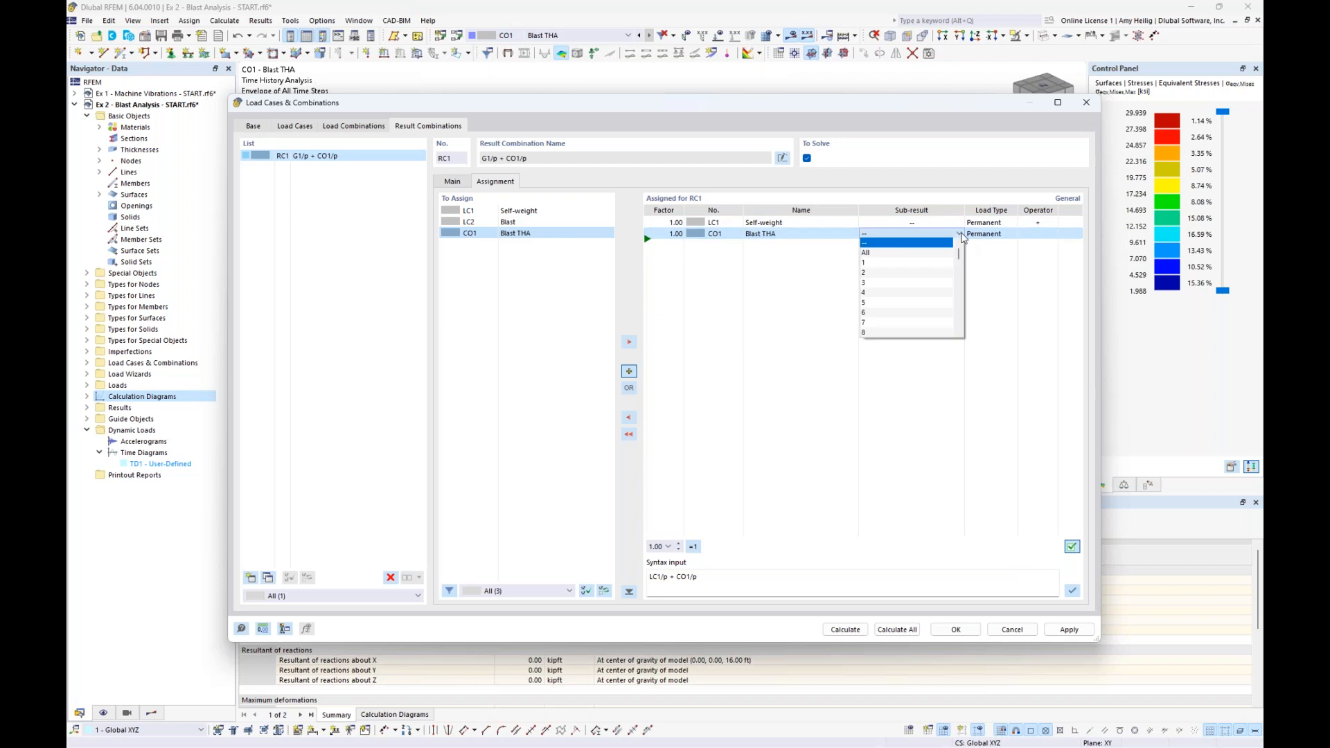
pyautogui.scroll(-2, 938, 298)
pyautogui.scroll(-2, 938, 298)
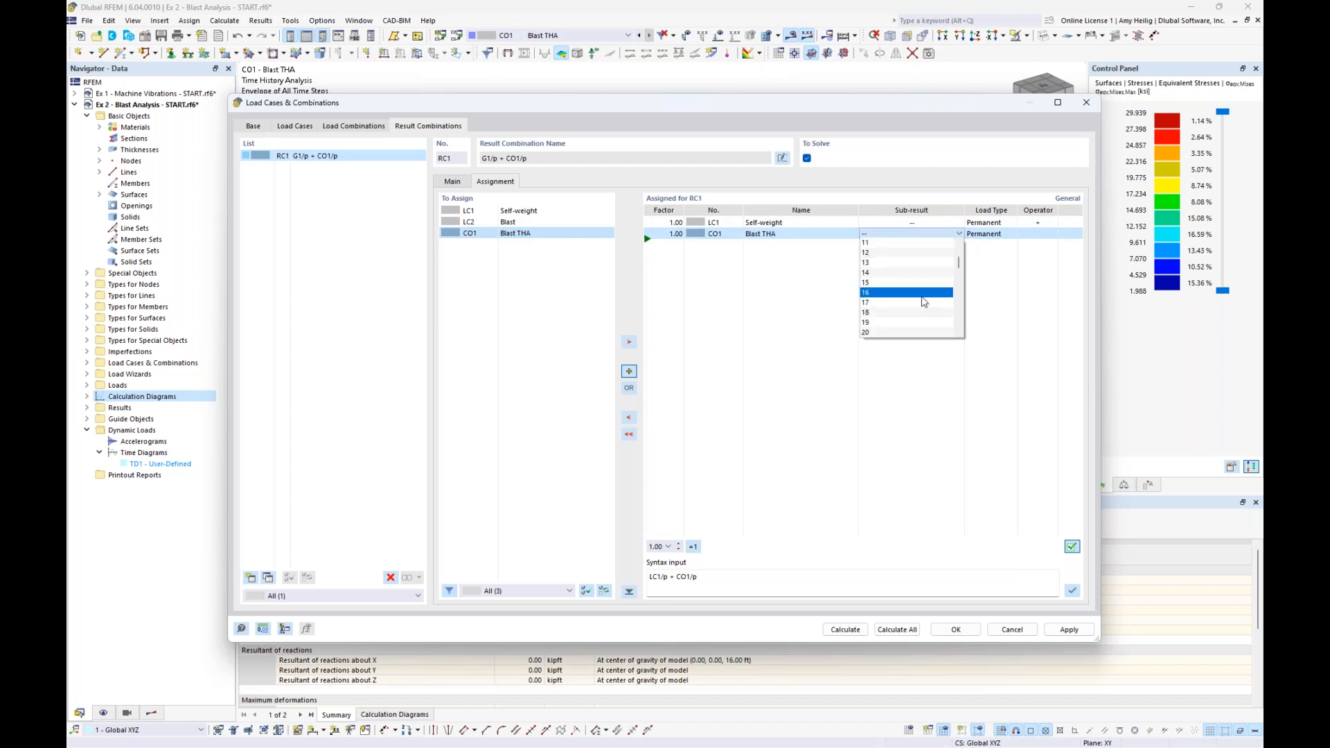
pyautogui.click(923, 301)
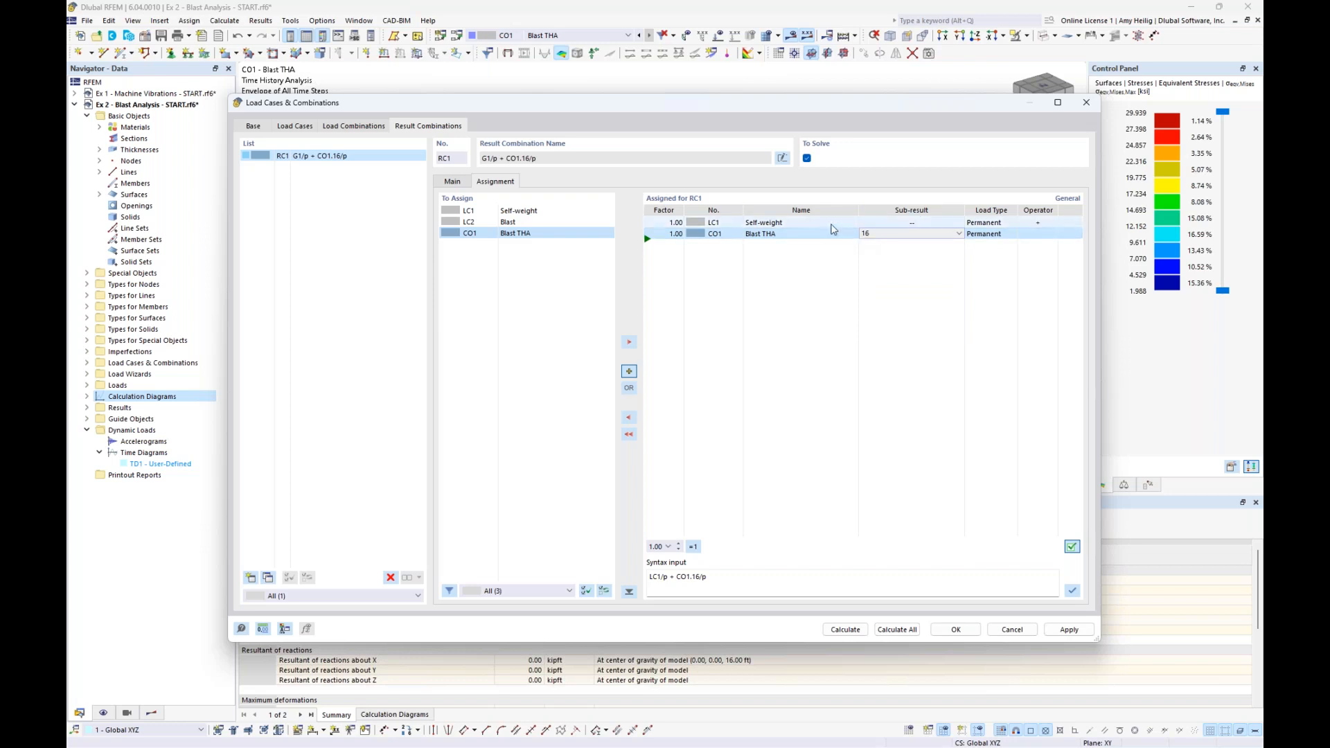
# Set the sub-result of CO1 Blast THA to All and save the result combination
pyautogui.click(959, 233)
pyautogui.scroll(3, 958, 258)
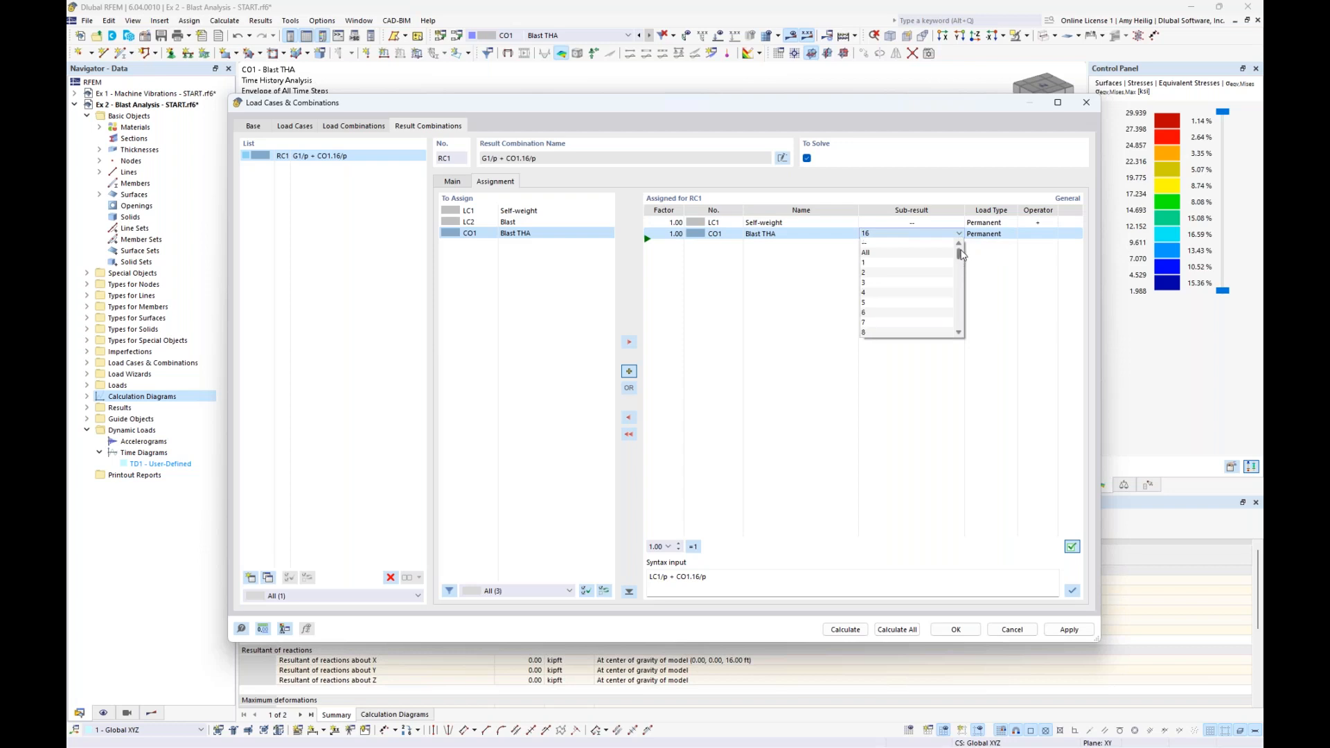
pyautogui.click(947, 255)
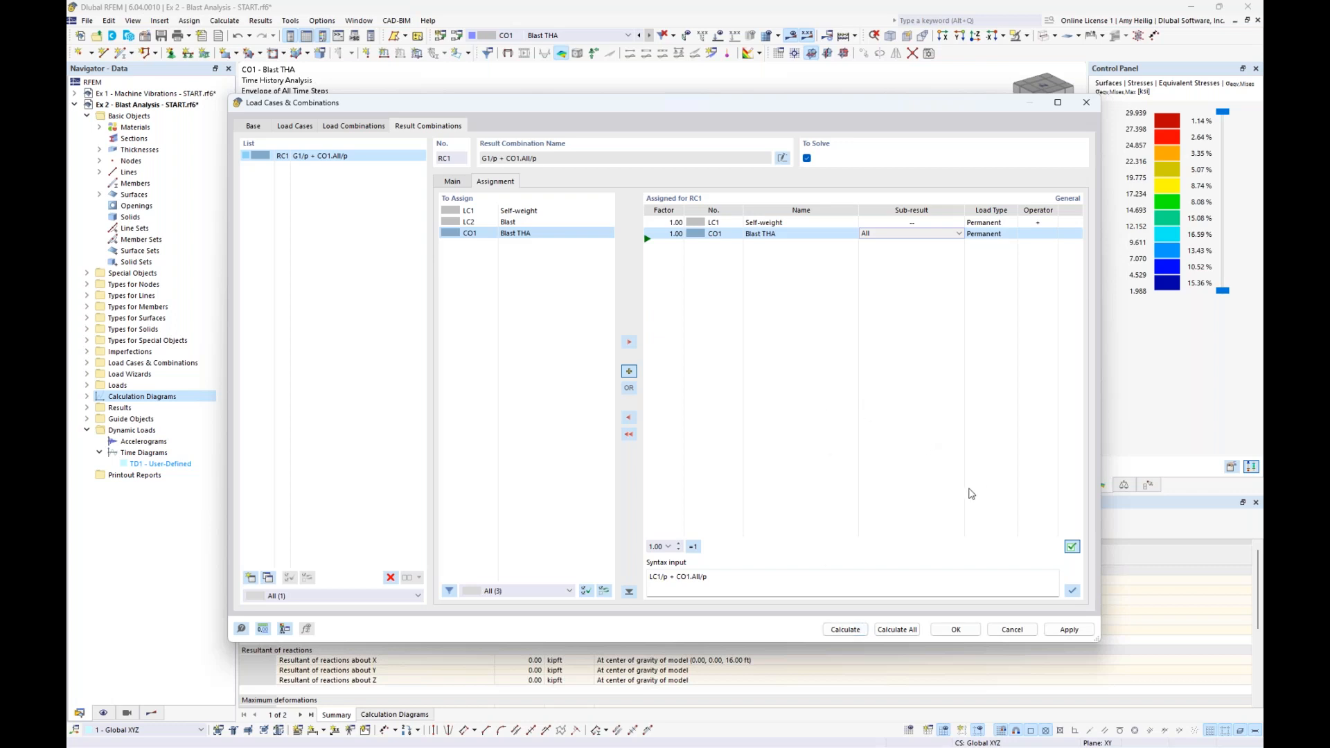
pyautogui.click(957, 630)
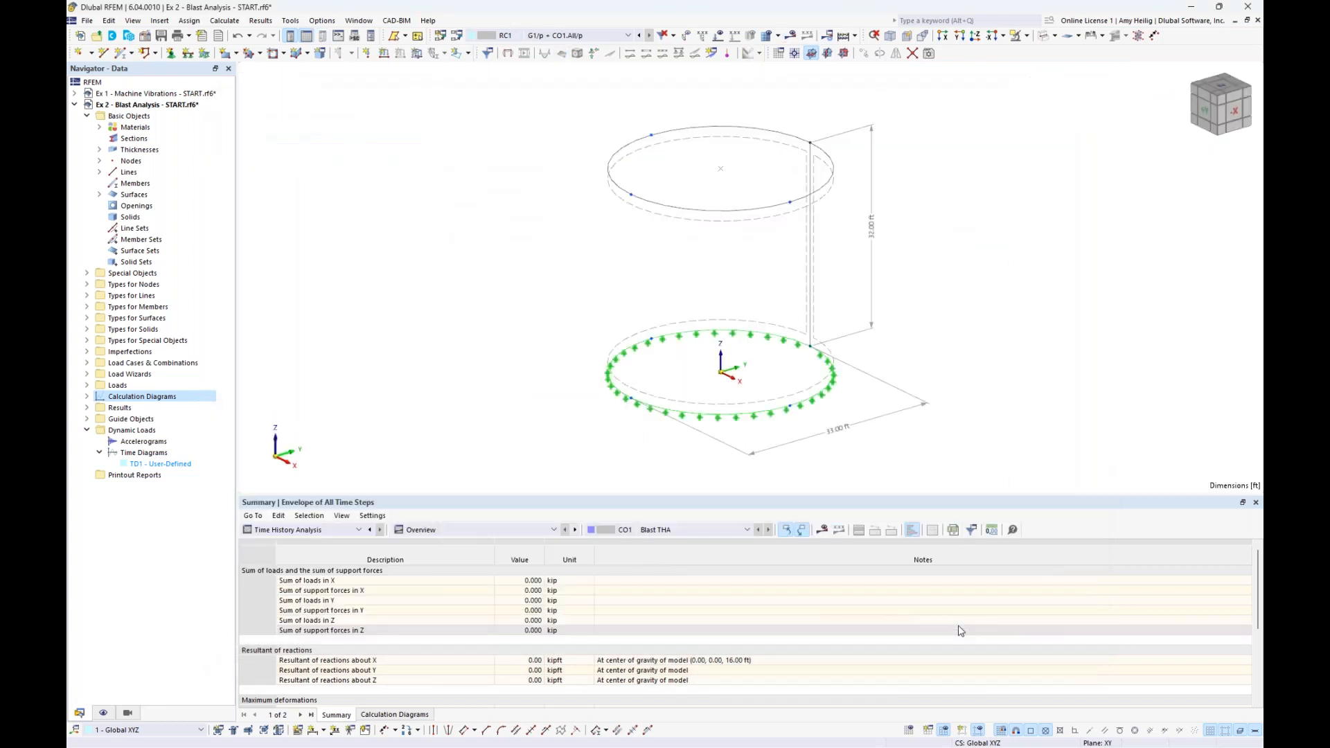
pyautogui.press('super+Tab')
pyautogui.click(741, 352)
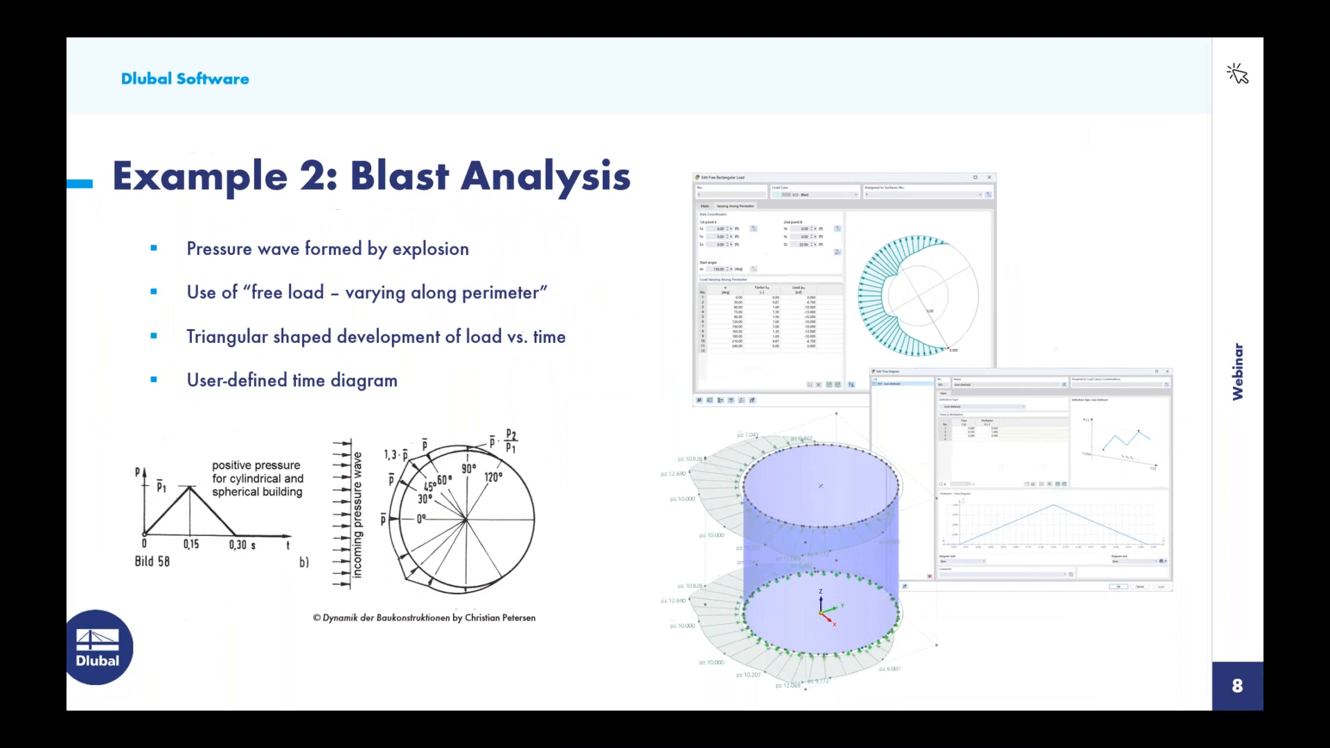
pyautogui.press('Right')
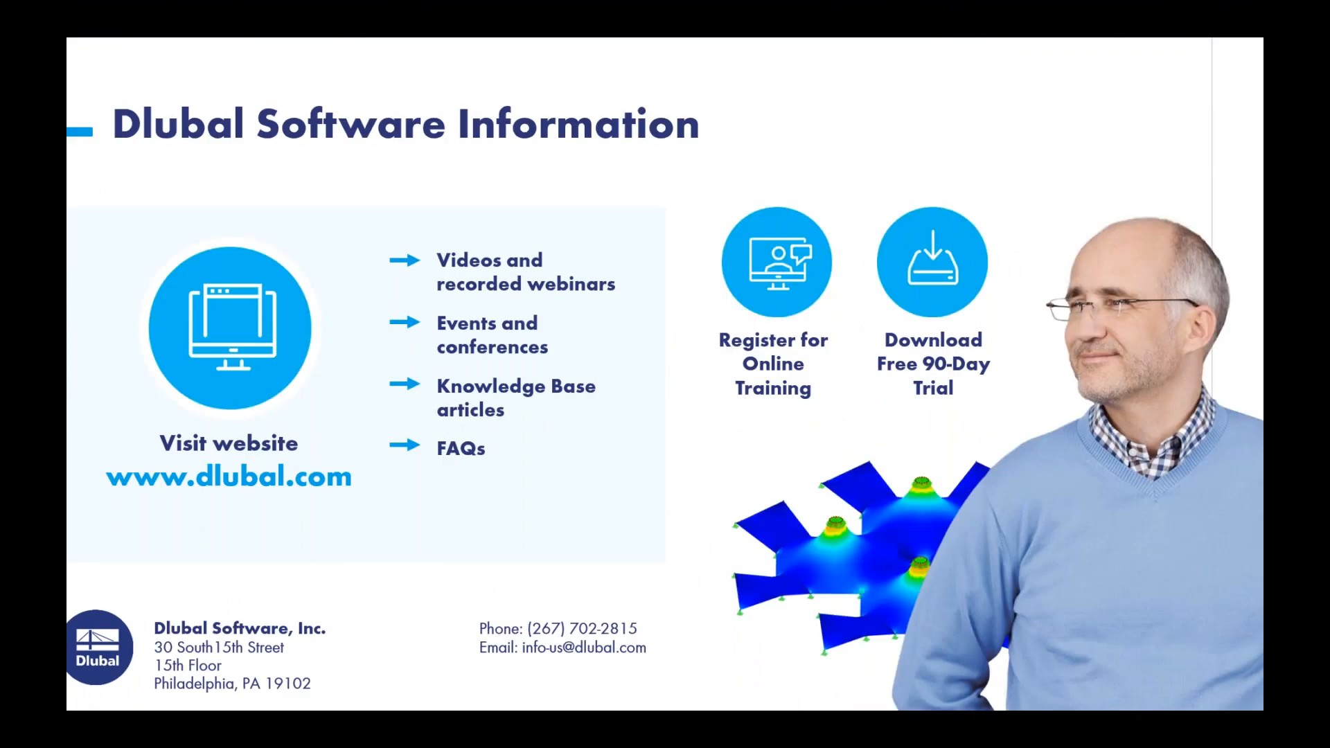